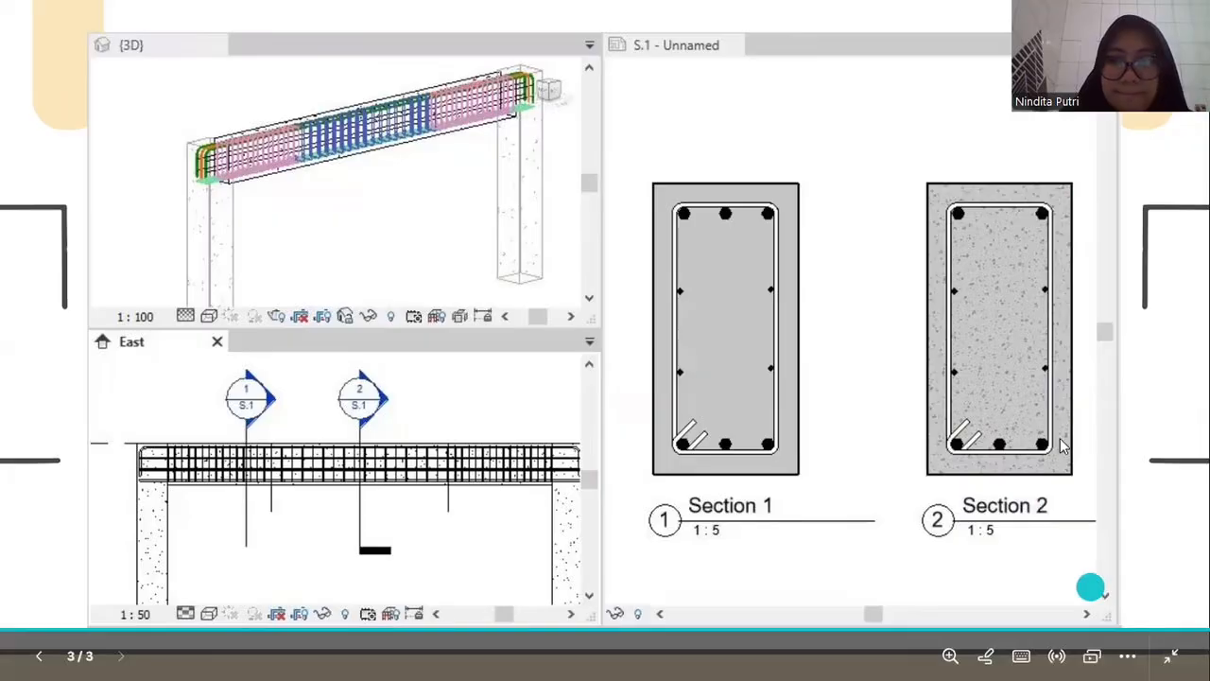
Switch to Revit and create a new project from the Structural template
key("alt+Tab")
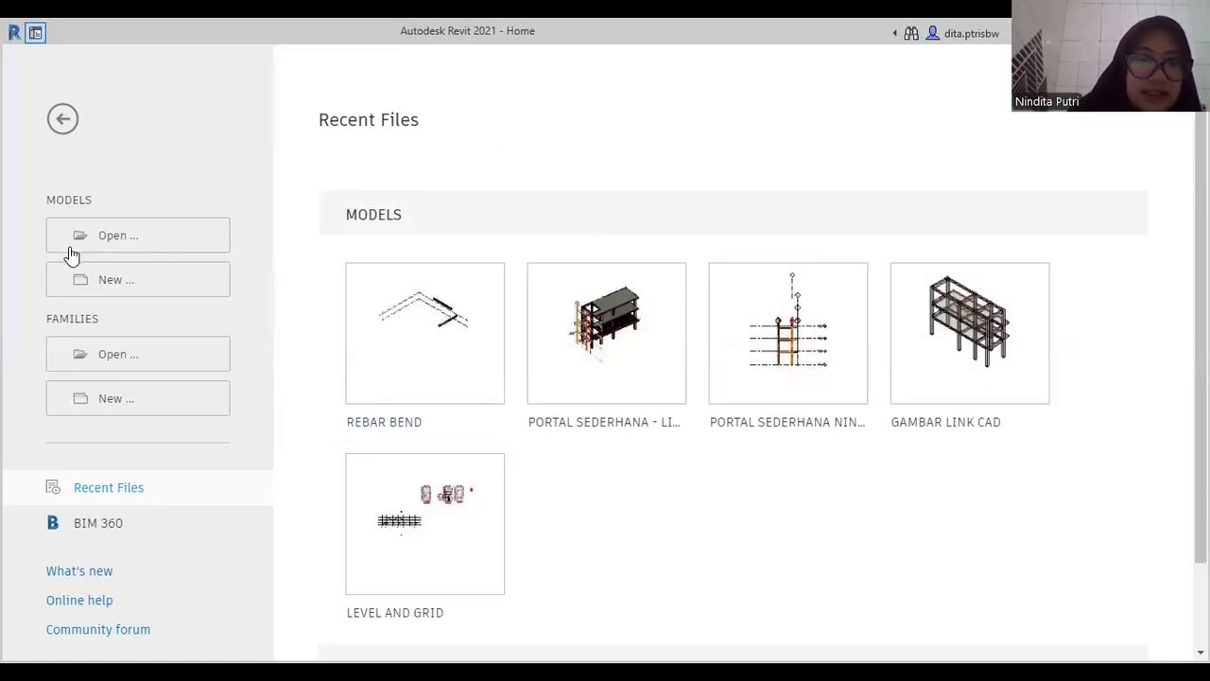
left_click(108, 283)
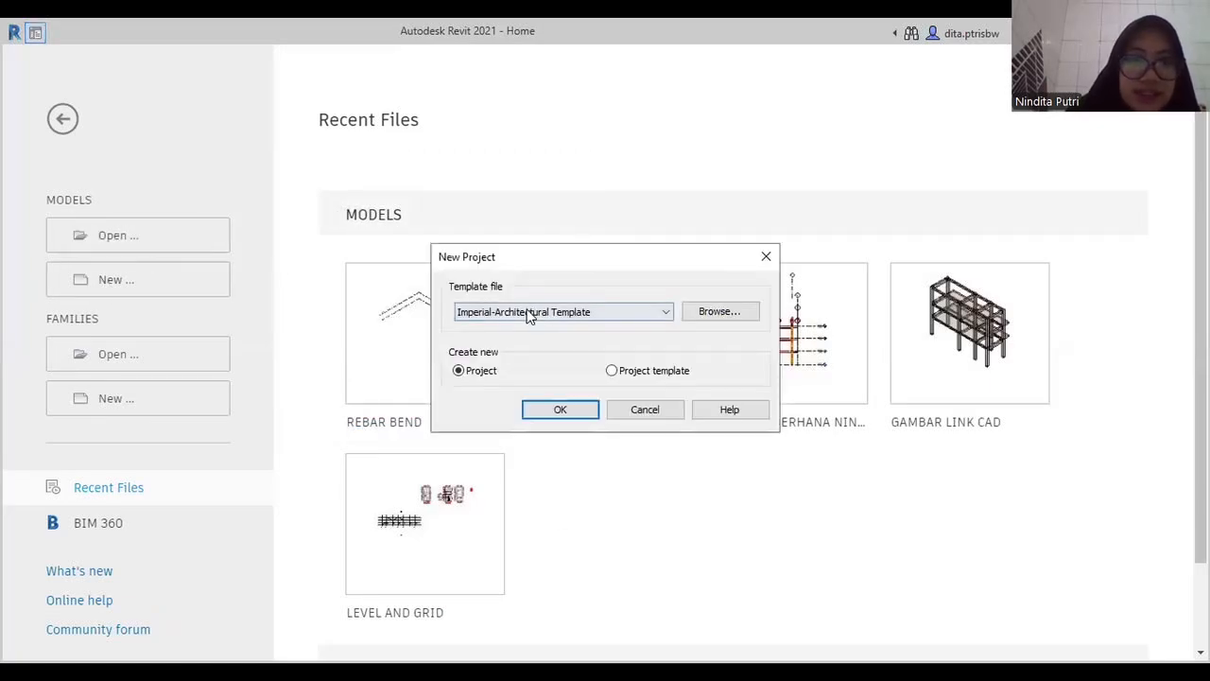
left_click(527, 313)
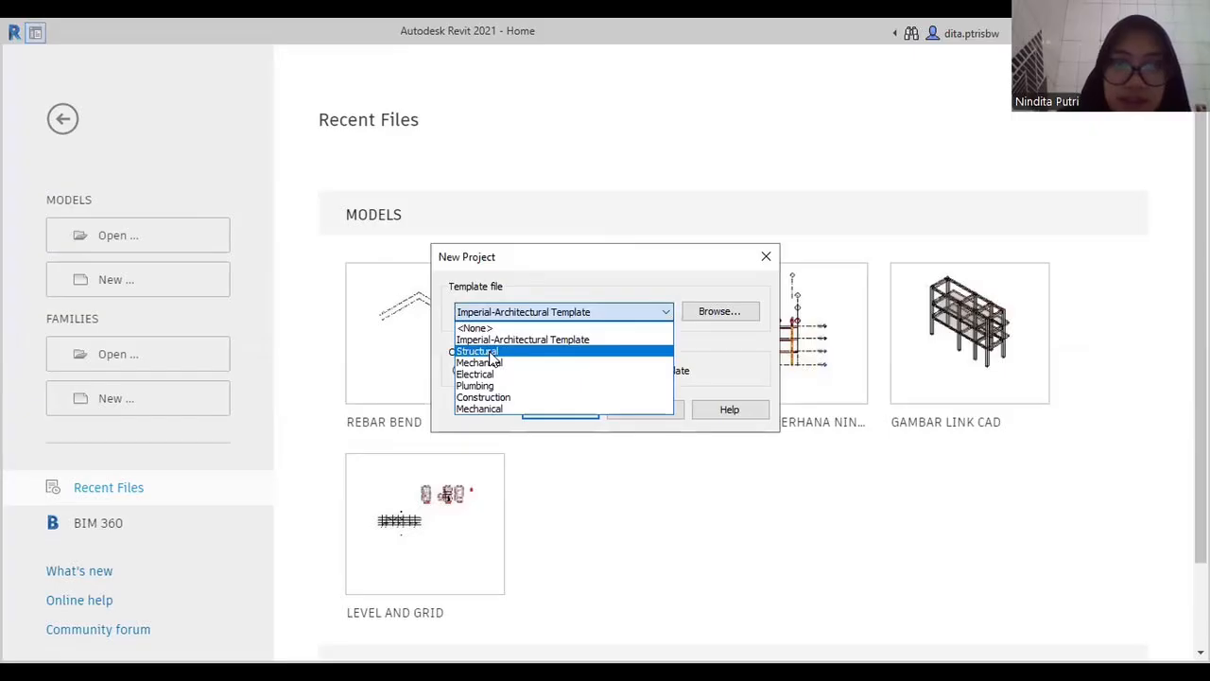
left_click(489, 352)
left_click(561, 408)
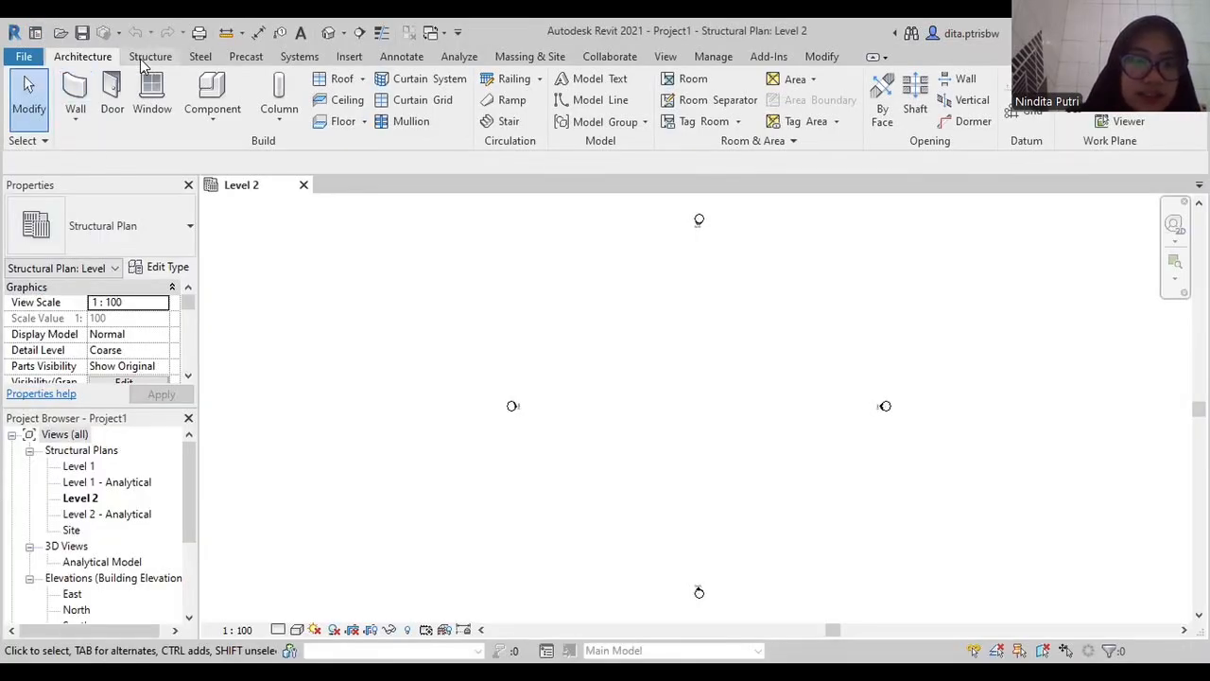
Draw a vertical 300 x 600mm M_Concrete-Rectangular Beam 7000 mm long in the Level 2 structural plan
left_click(146, 57)
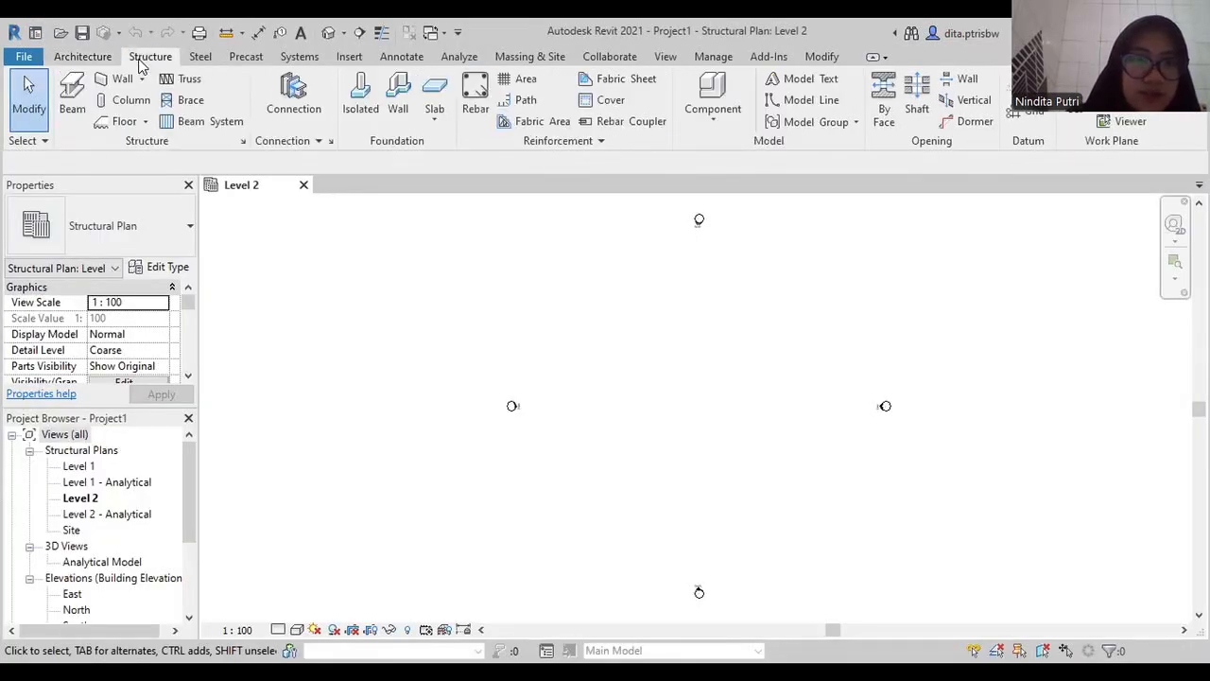
left_click(73, 113)
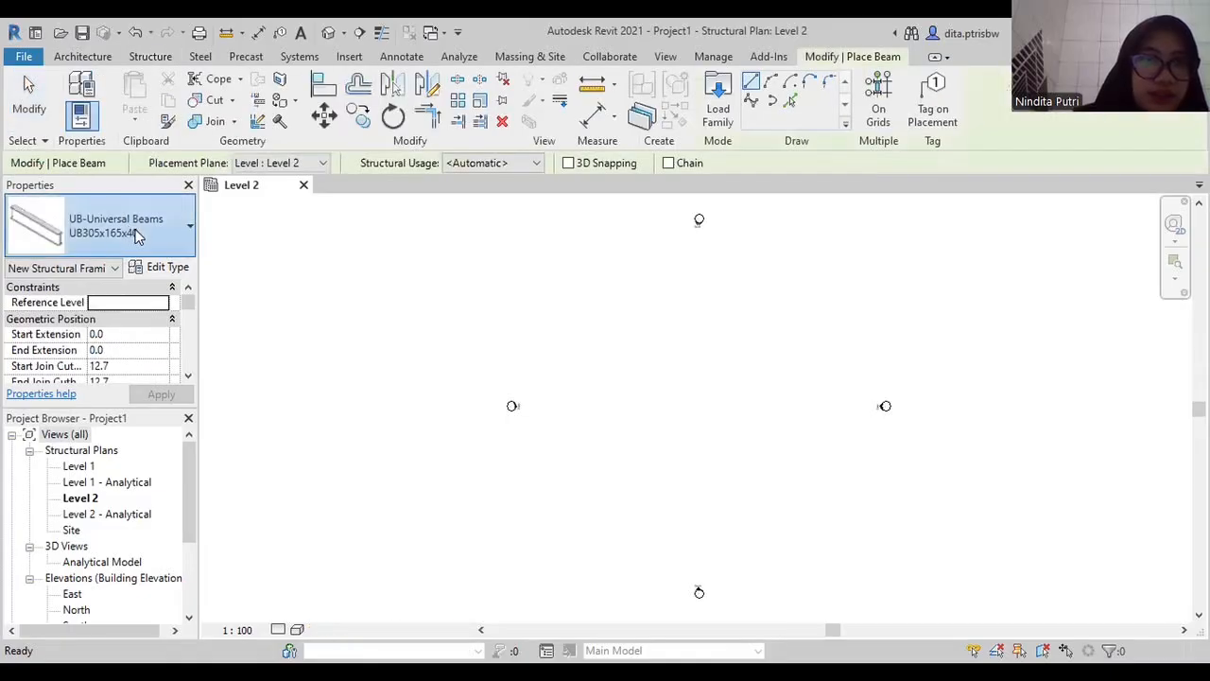
left_click(135, 234)
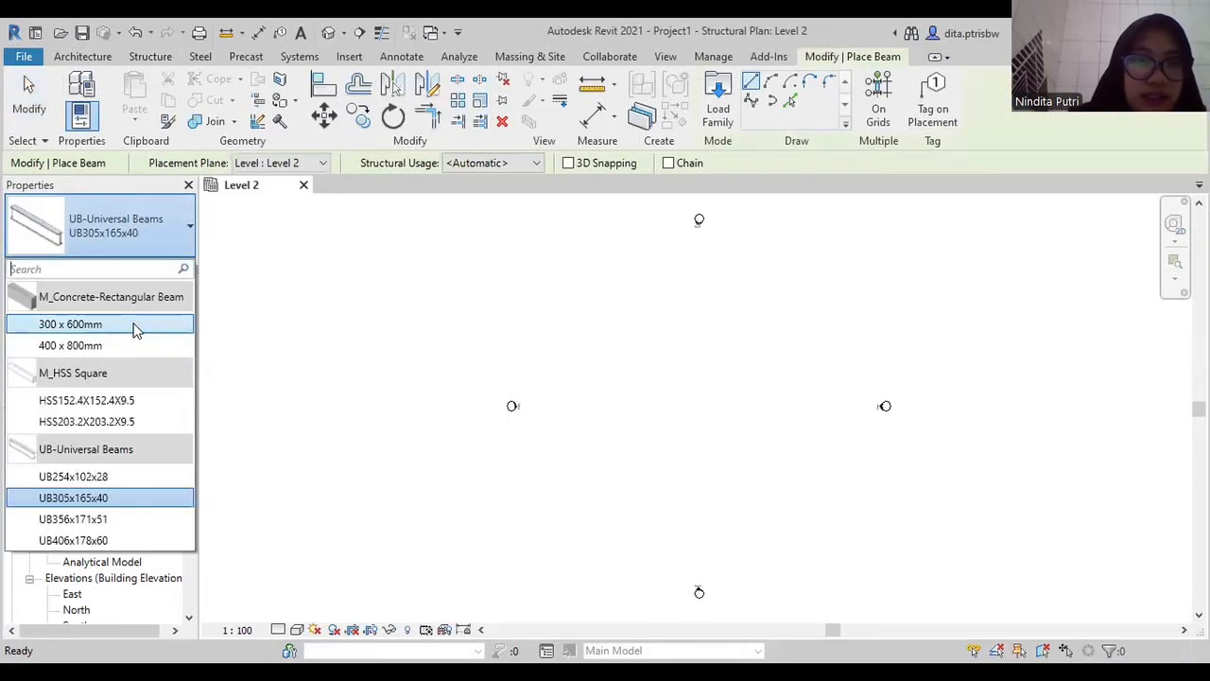
left_click(135, 327)
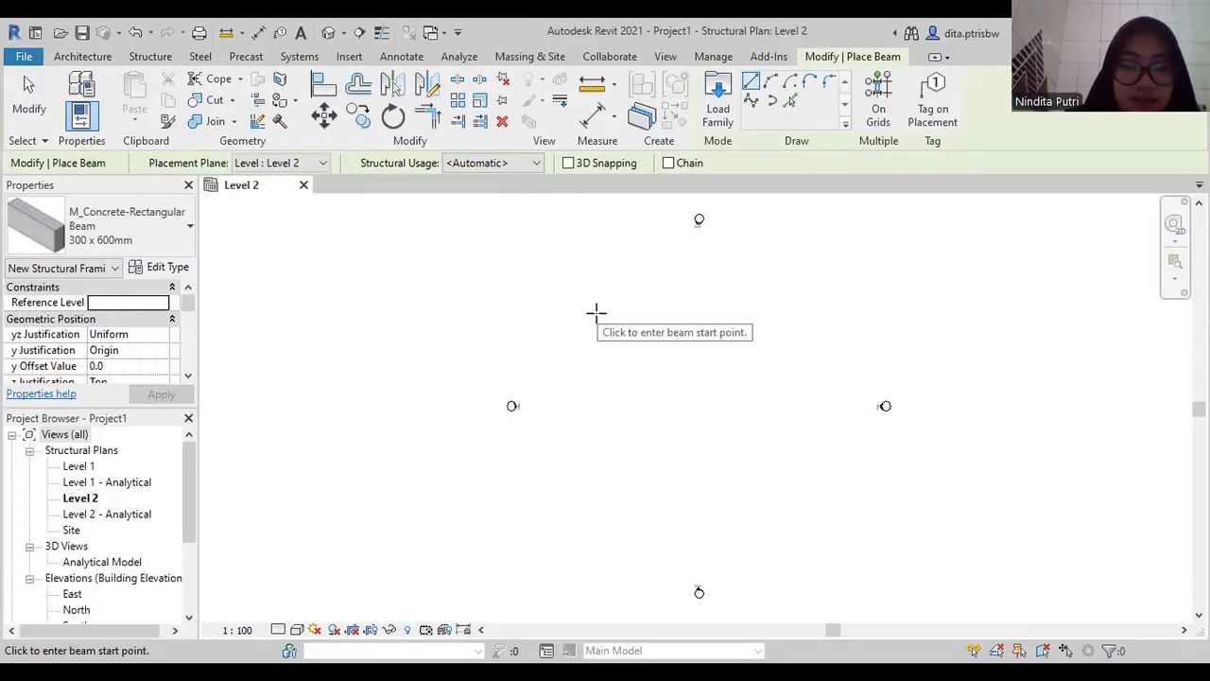
left_click(595, 313)
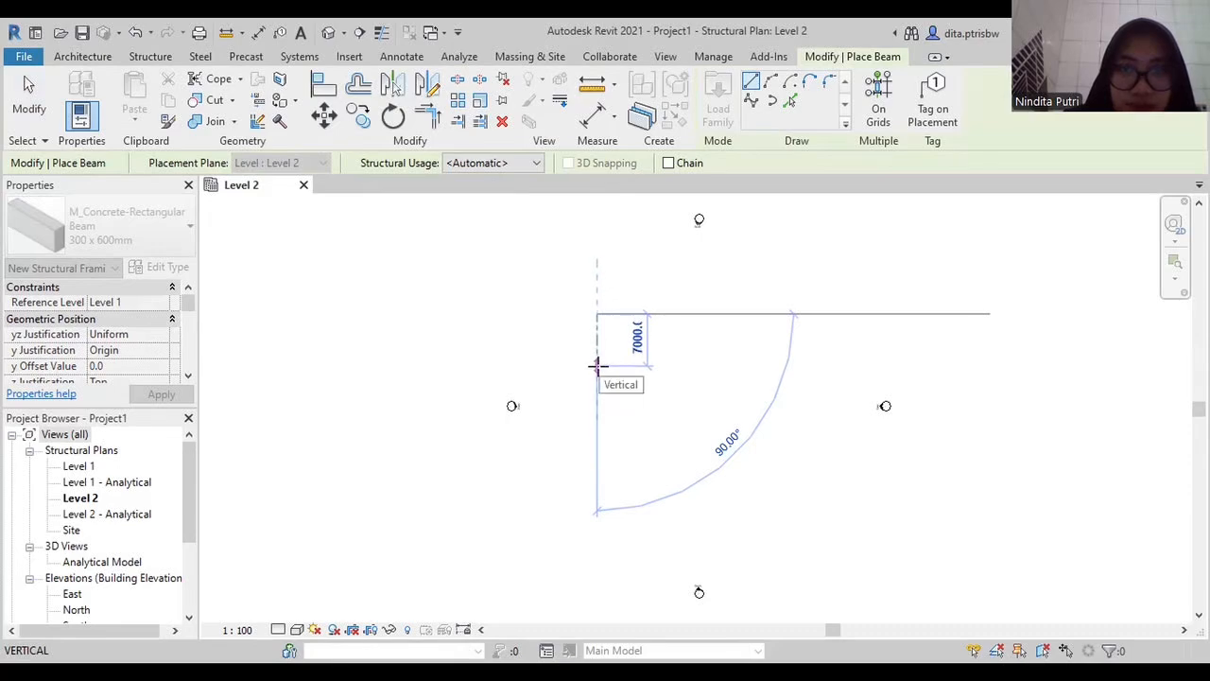
left_click(596, 365)
scroll(586, 329, "up", 3)
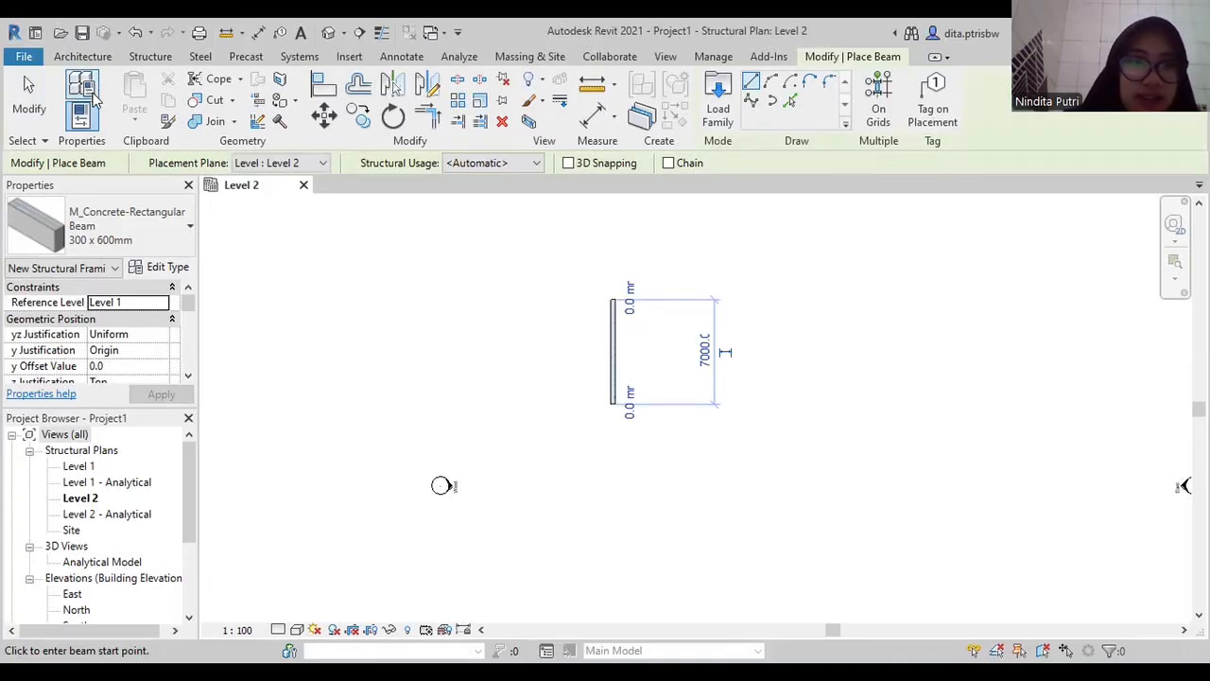
Start a structural column and duplicate the M_Concrete-Rectangular-Column 300 x 450mm type as 600x600
left_click(142, 58)
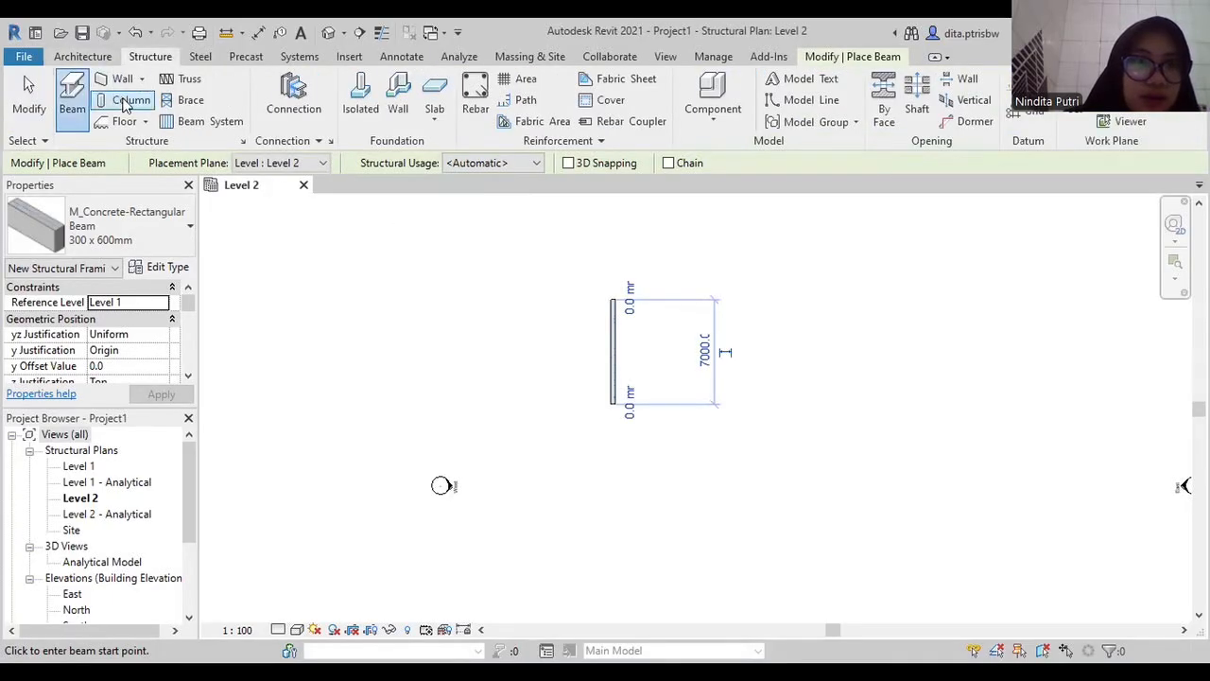
left_click(113, 102)
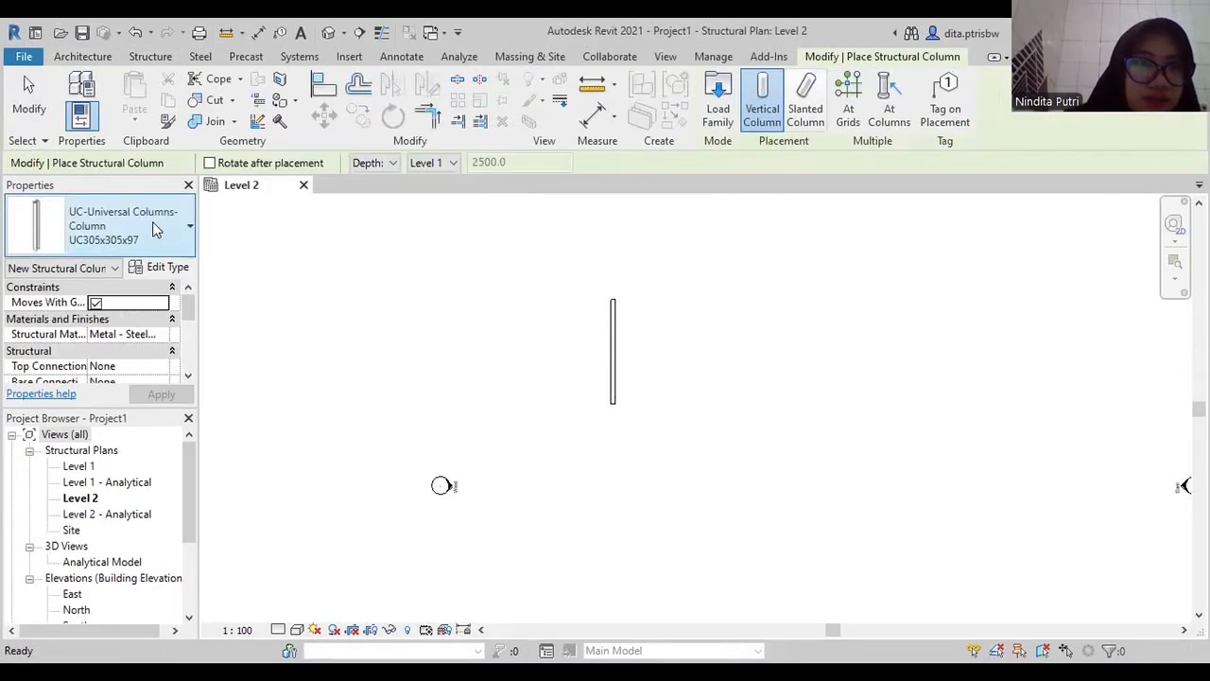
left_click(160, 225)
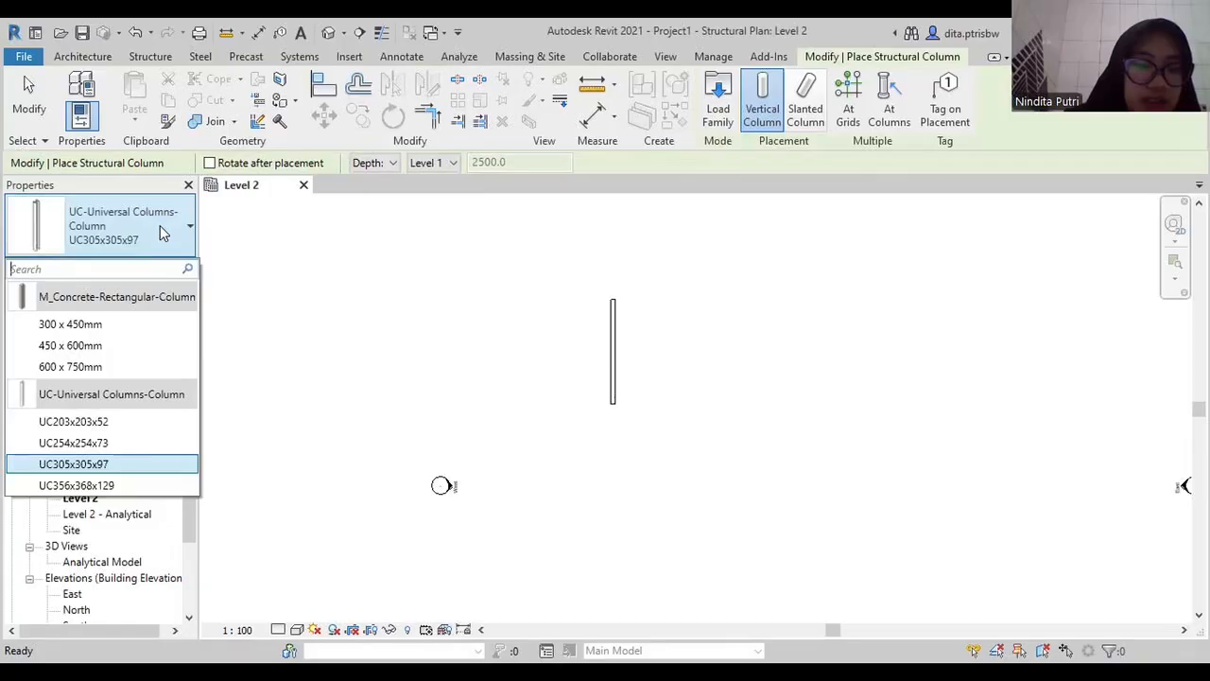
left_click(121, 325)
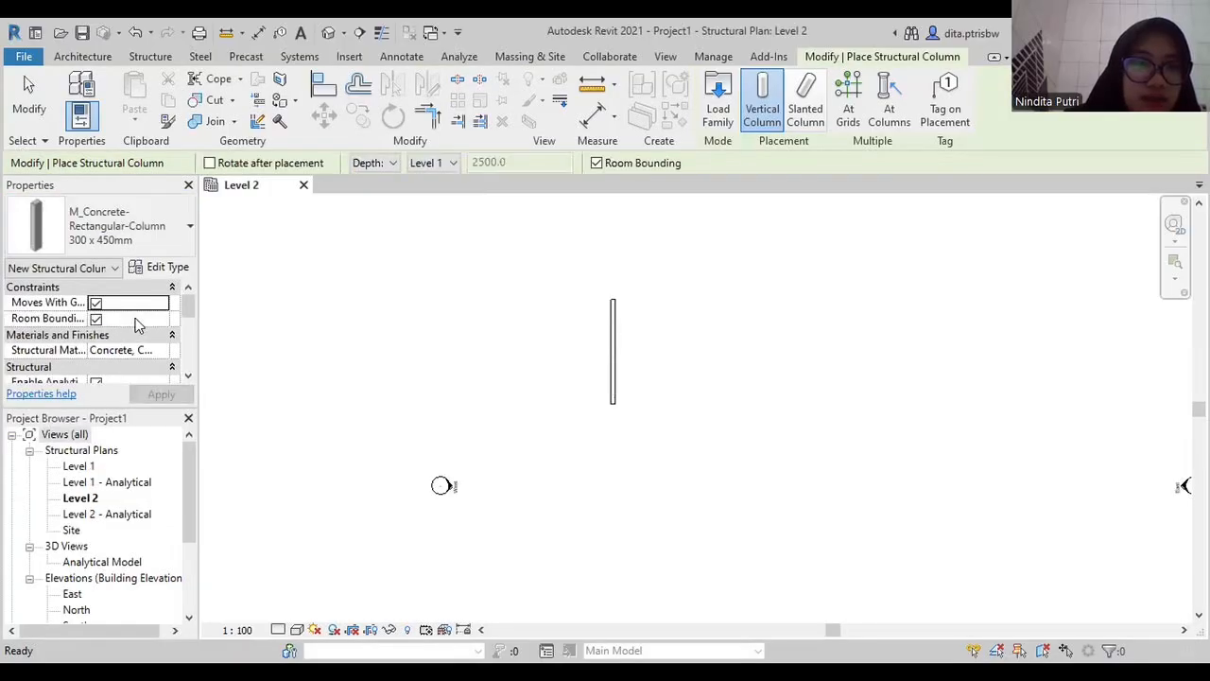
left_click(166, 269)
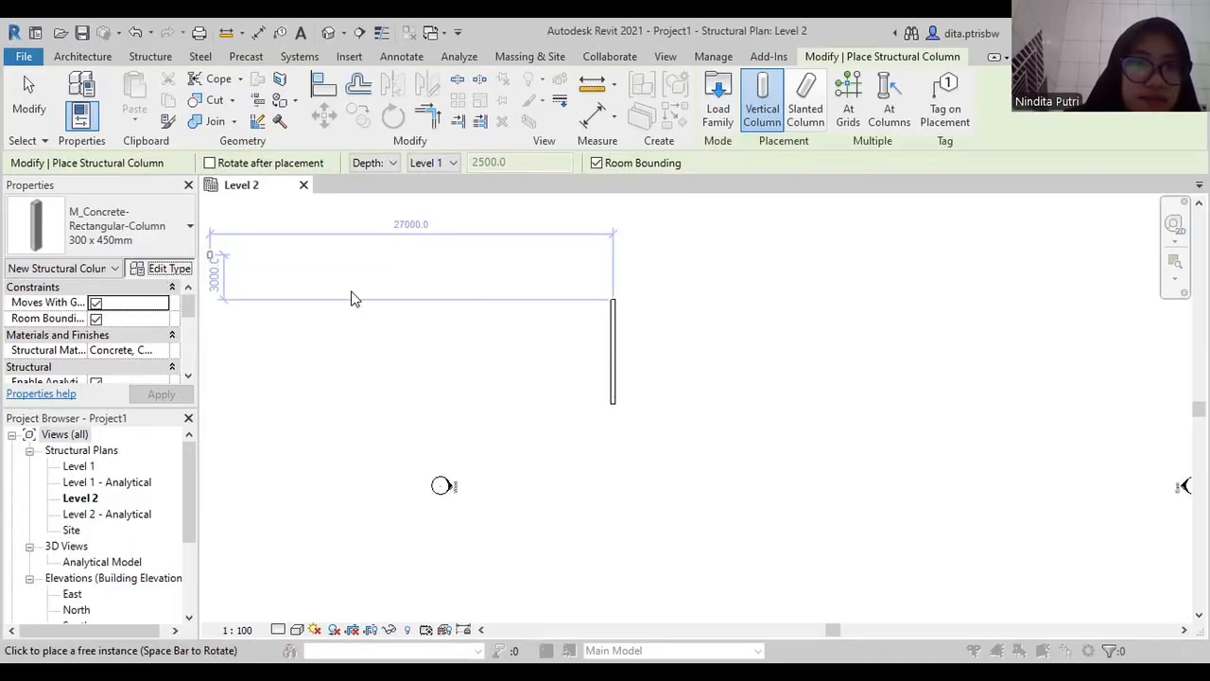
left_click(732, 145)
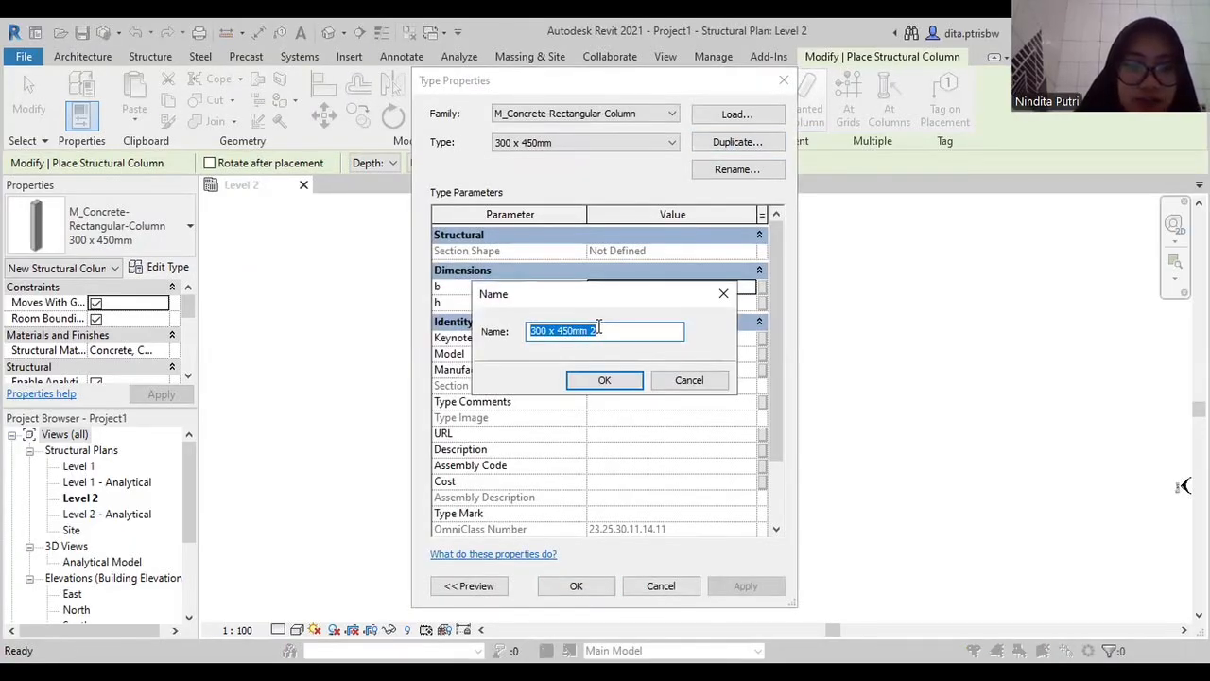
type("600x600")
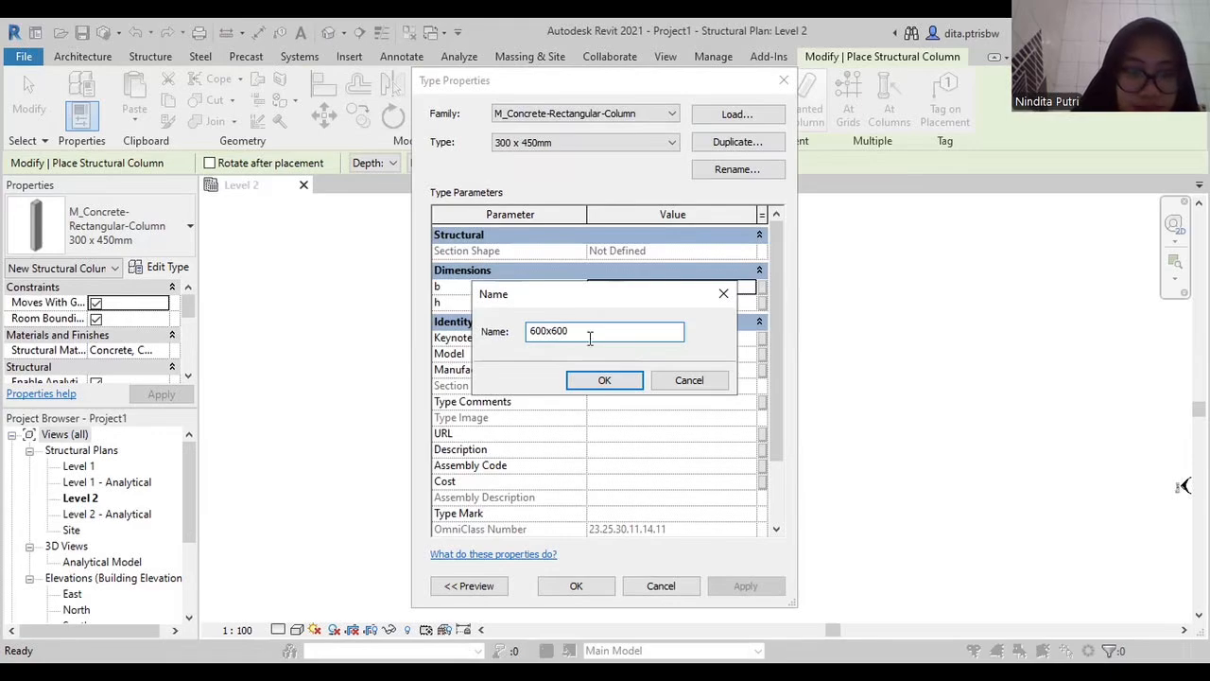
left_click(615, 379)
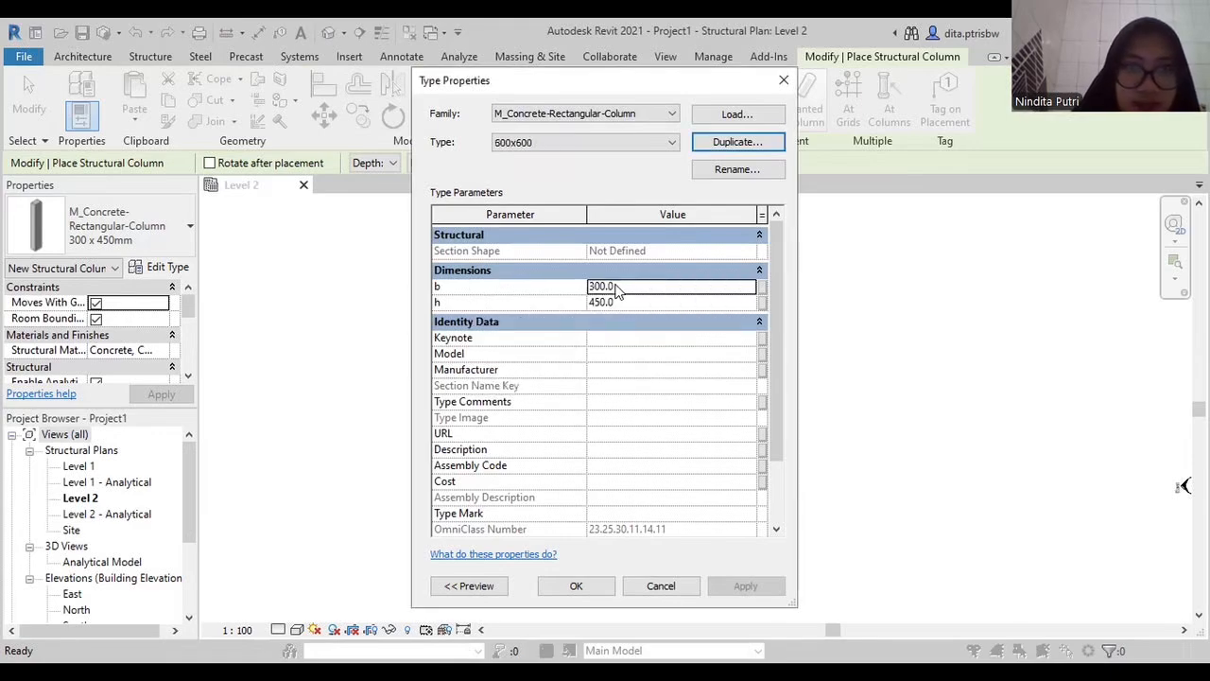
Set the 600x600 column type's b and h dimensions to 600 and apply the type properties
left_click(601, 286)
left_click_drag(605, 285, 595, 285)
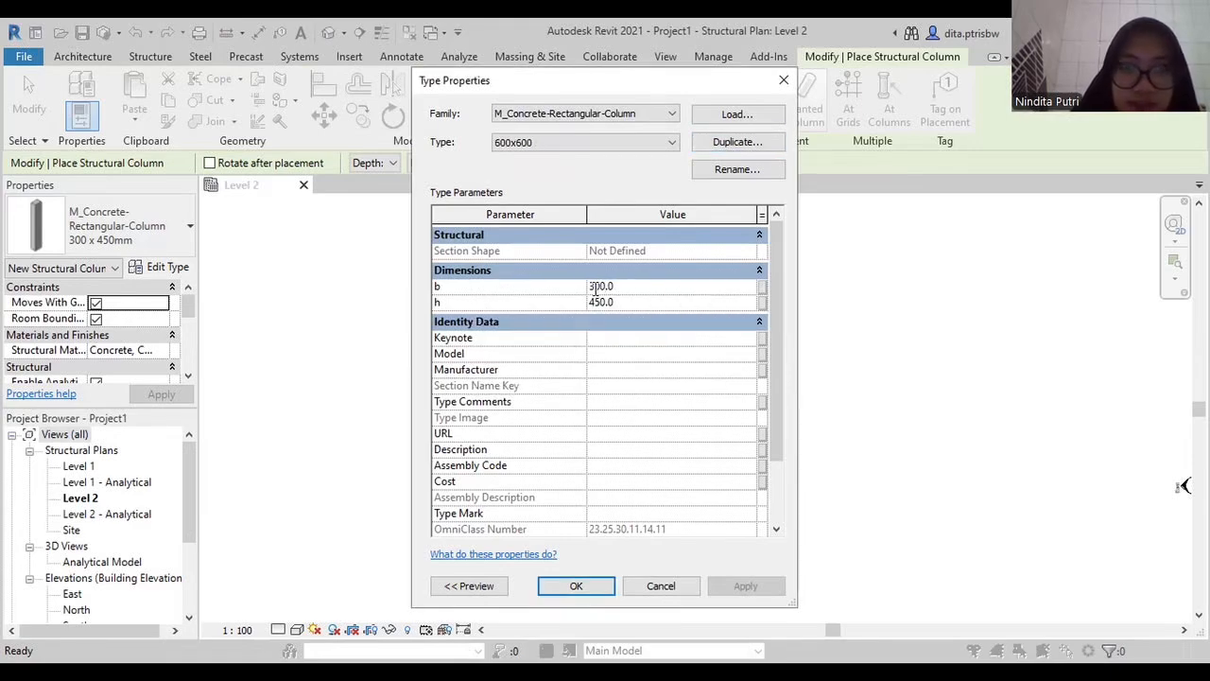
left_click(602, 302)
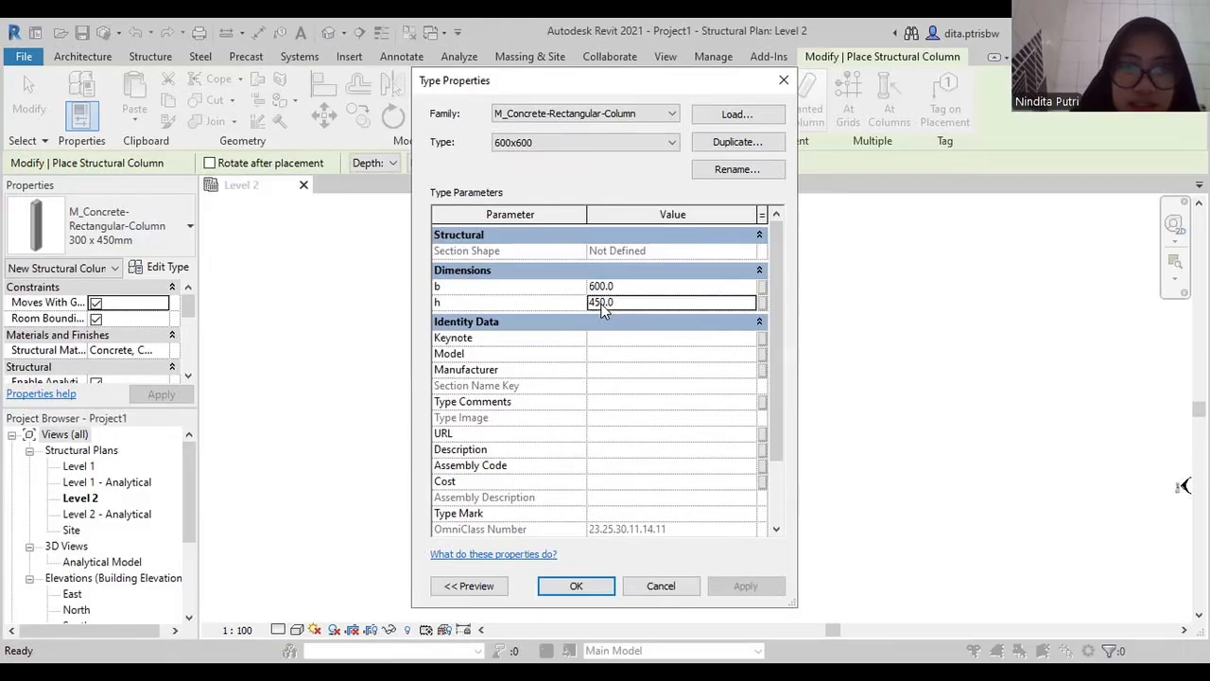
left_click_drag(602, 302, 590, 301)
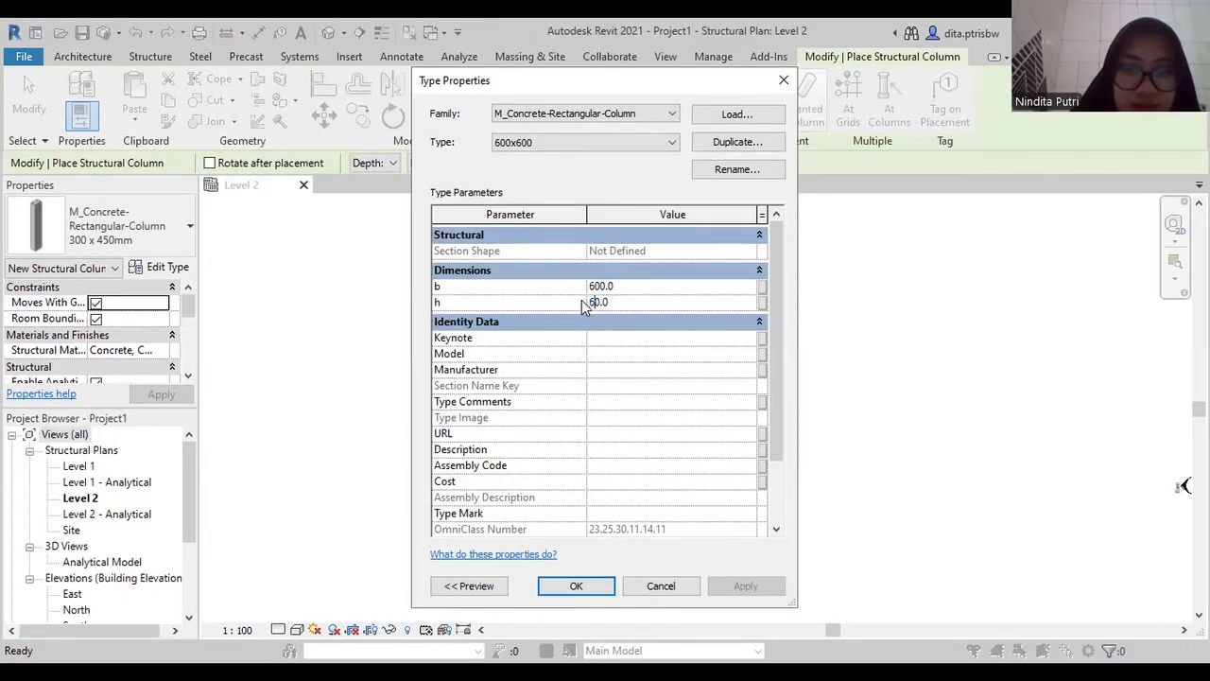
left_click(716, 170)
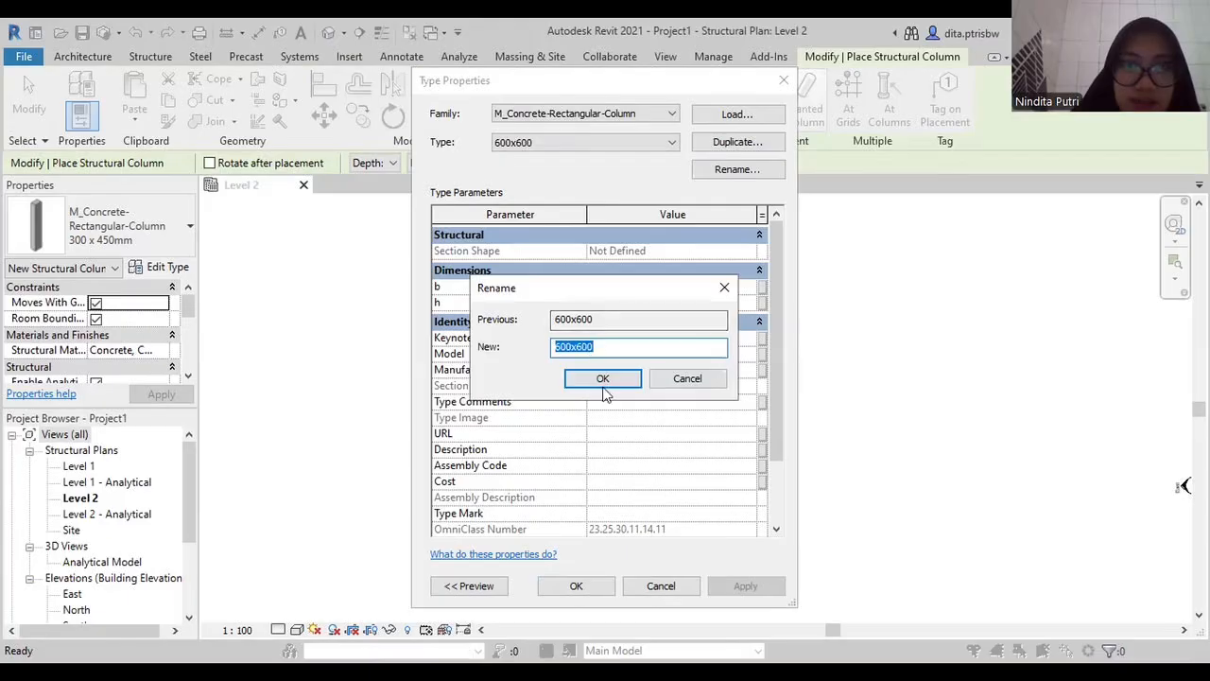
left_click(602, 378)
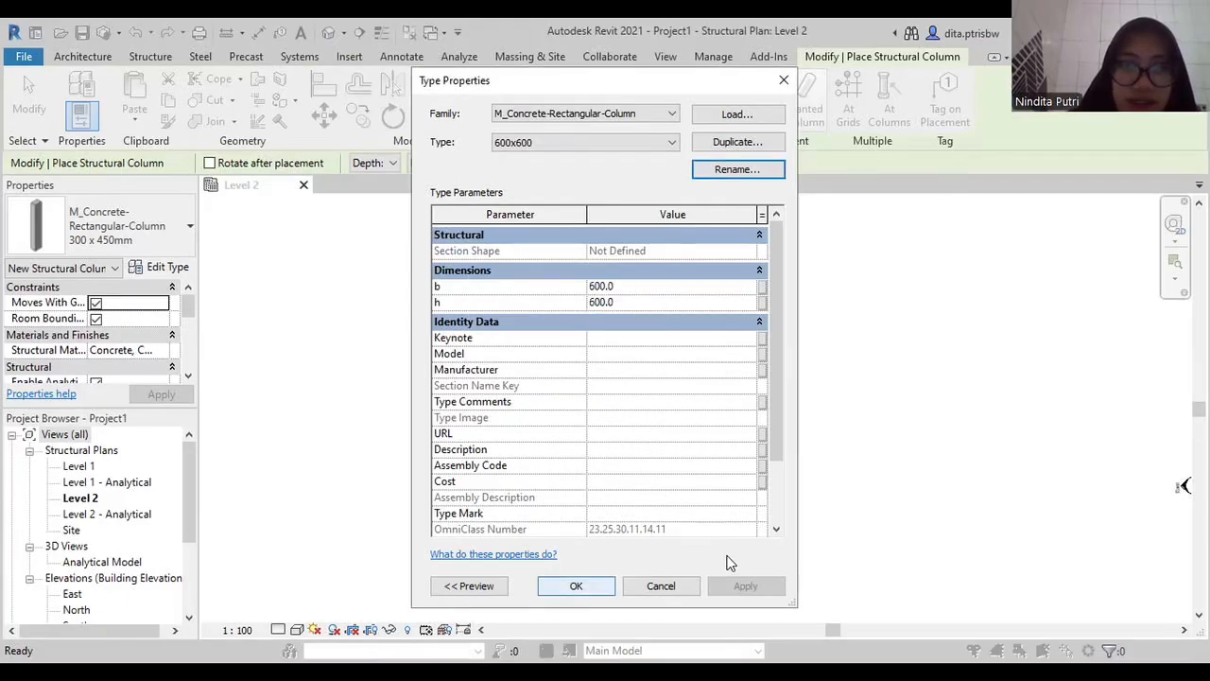
key("Return")
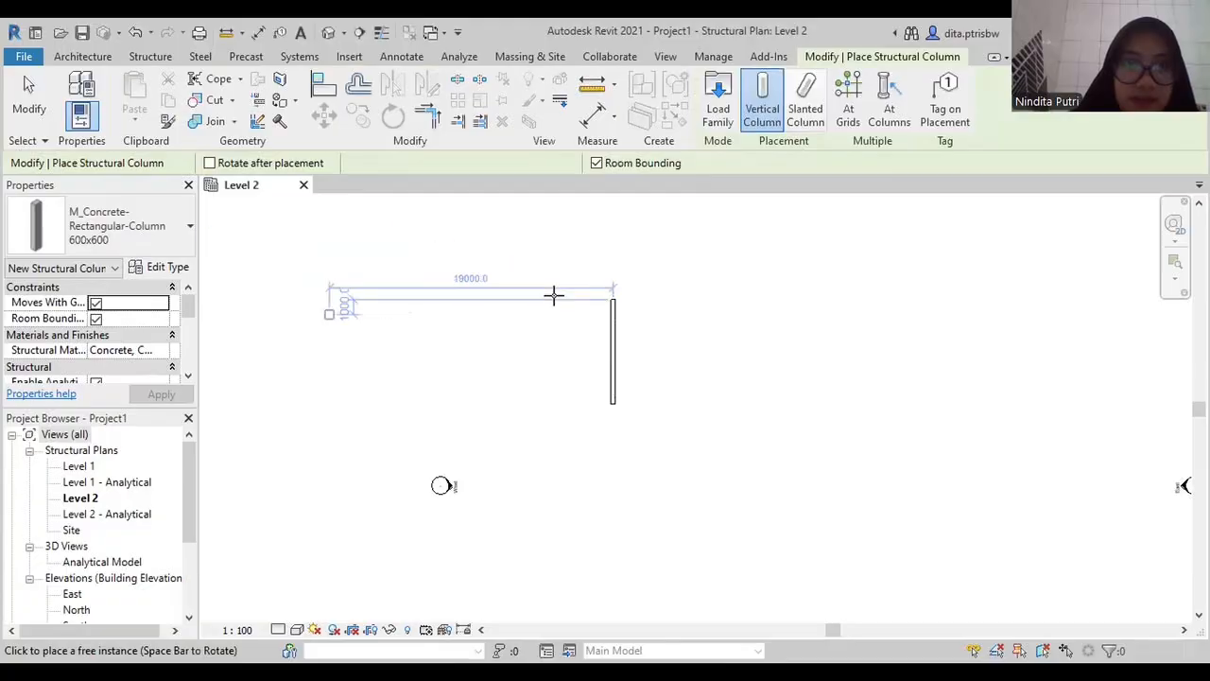
Place a 600x600 concrete column centred on the beam's upper endpoint in the plan
scroll(610, 293, "up", 4)
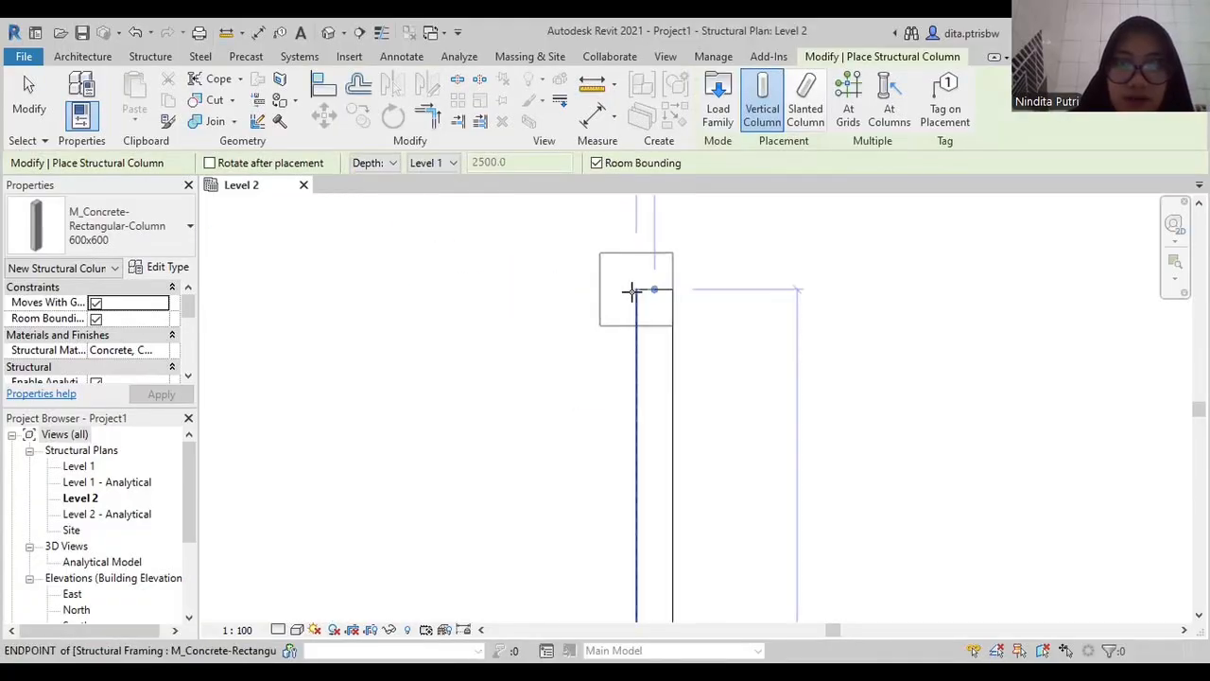
middle_click_drag(632, 291, 454, 383)
scroll(468, 378, "up", 3)
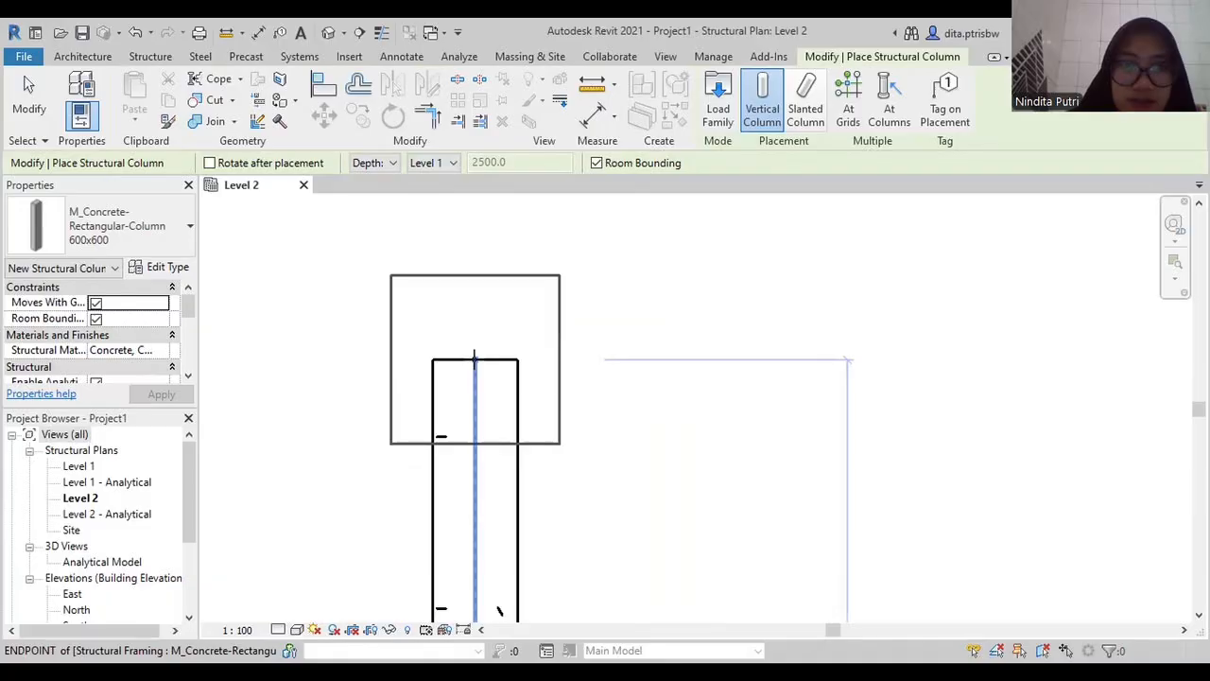
left_click(475, 357)
scroll(387, 459, "down", 5)
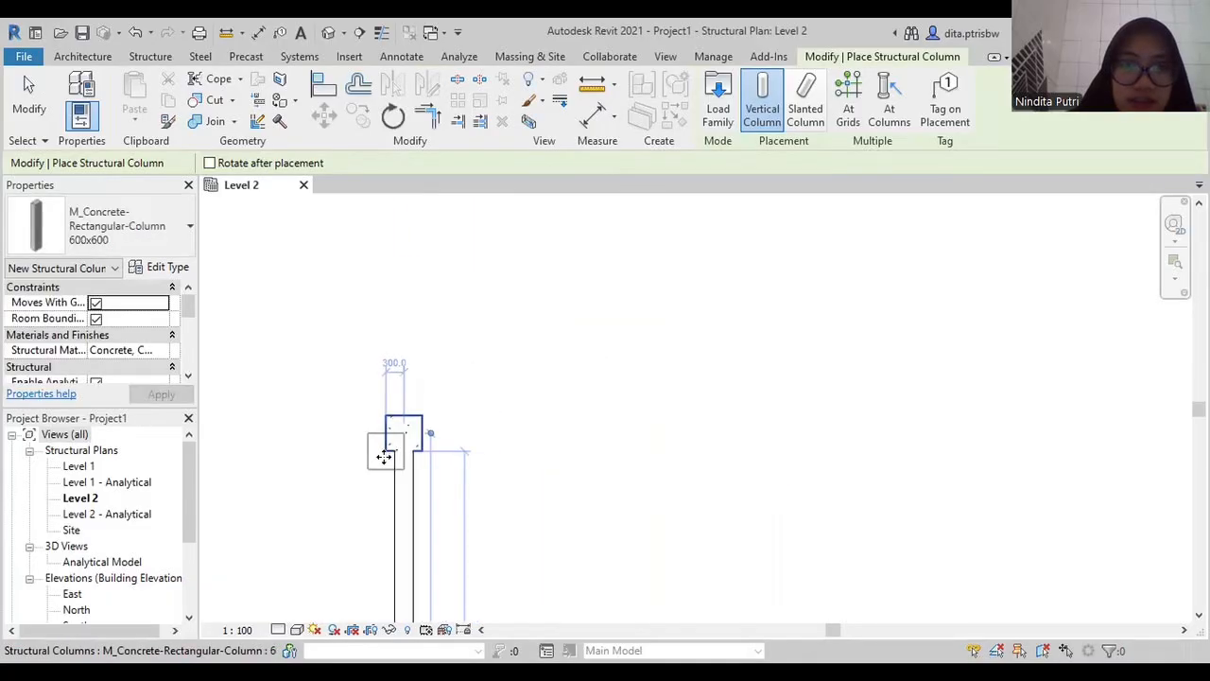
Place a second 600x600 concrete column centred on the beam's lower endpoint and end column placement
scroll(379, 491, "down", 2)
middle_click_drag(370, 526, 464, 302)
scroll(478, 378, "up", 4)
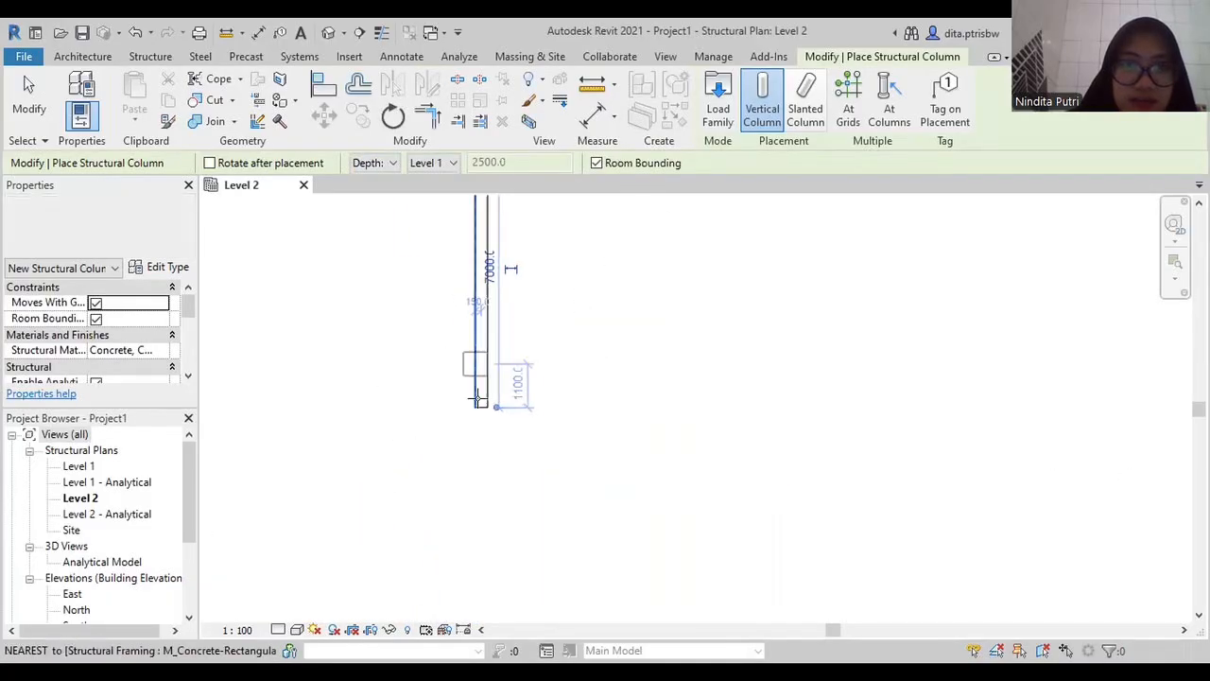
scroll(477, 397, "up", 8)
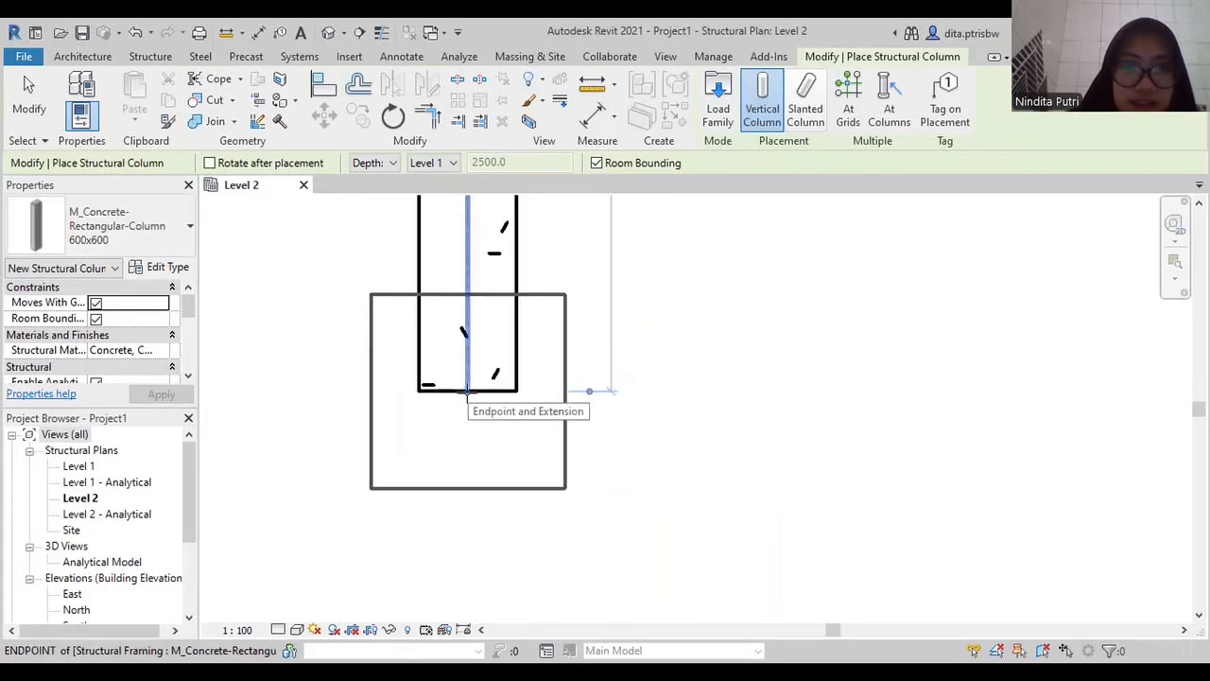
left_click(466, 390)
scroll(600, 382, "down", 3)
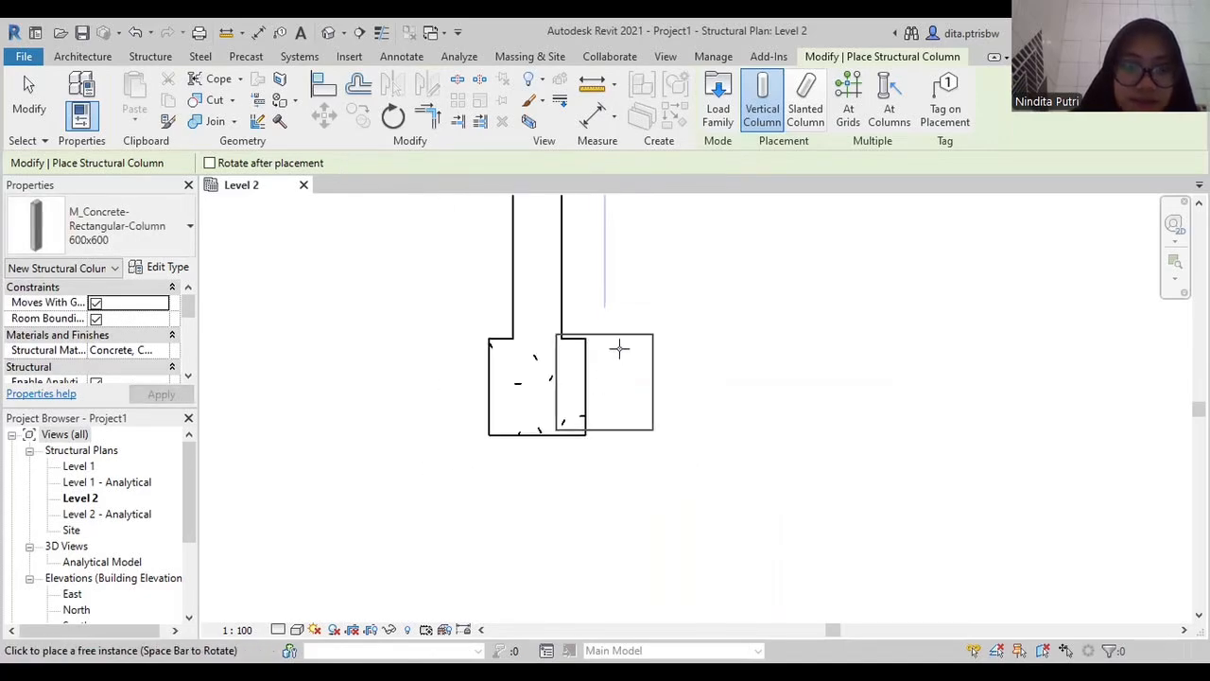
scroll(619, 350, "down", 5)
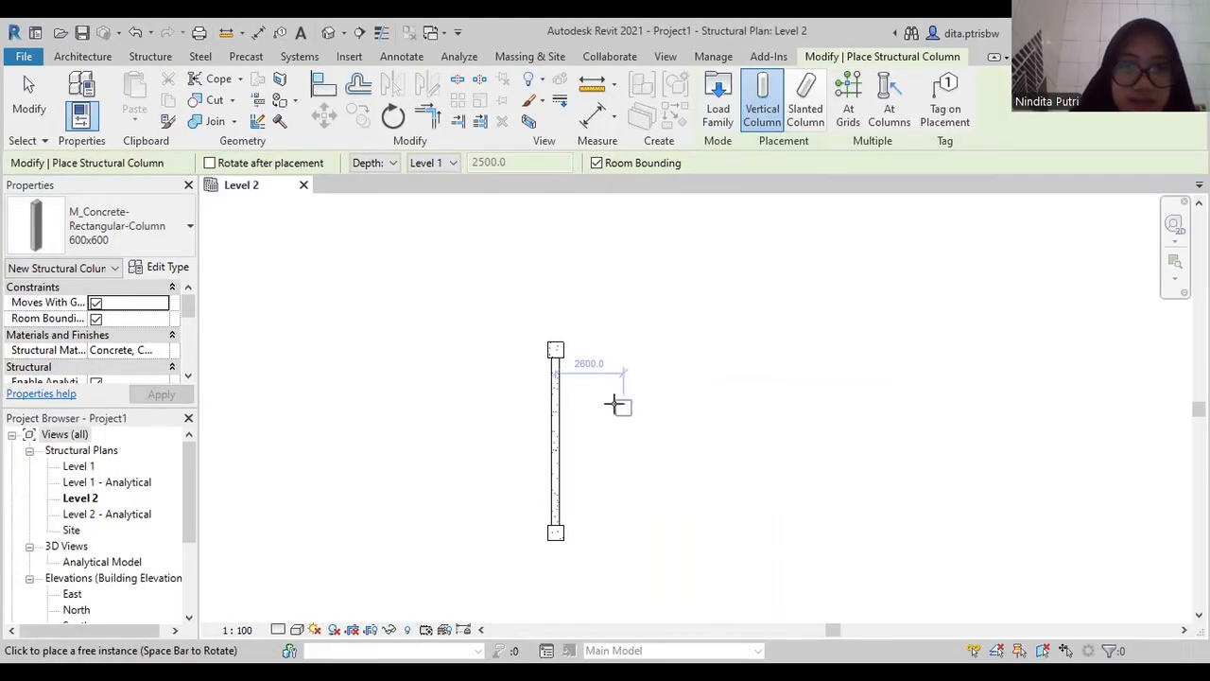
key("Escape")
key("Escape")
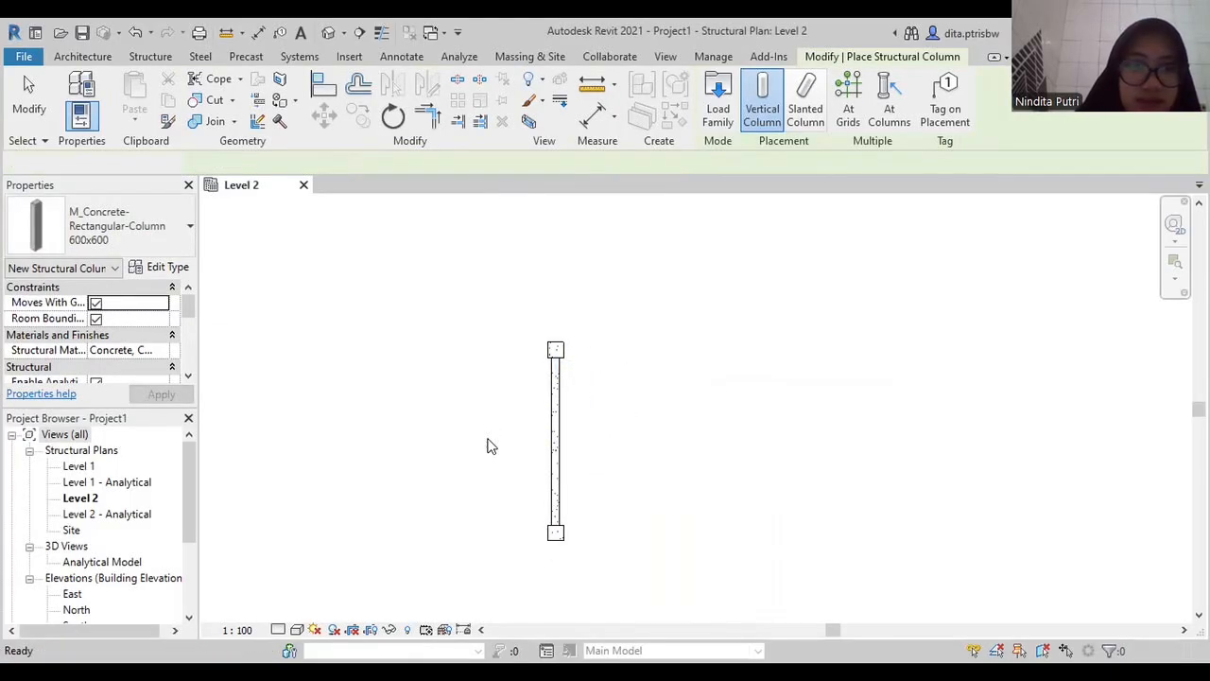
Create the default 3D view to show the concrete beam and its two columns
scroll(487, 435, "up", 1)
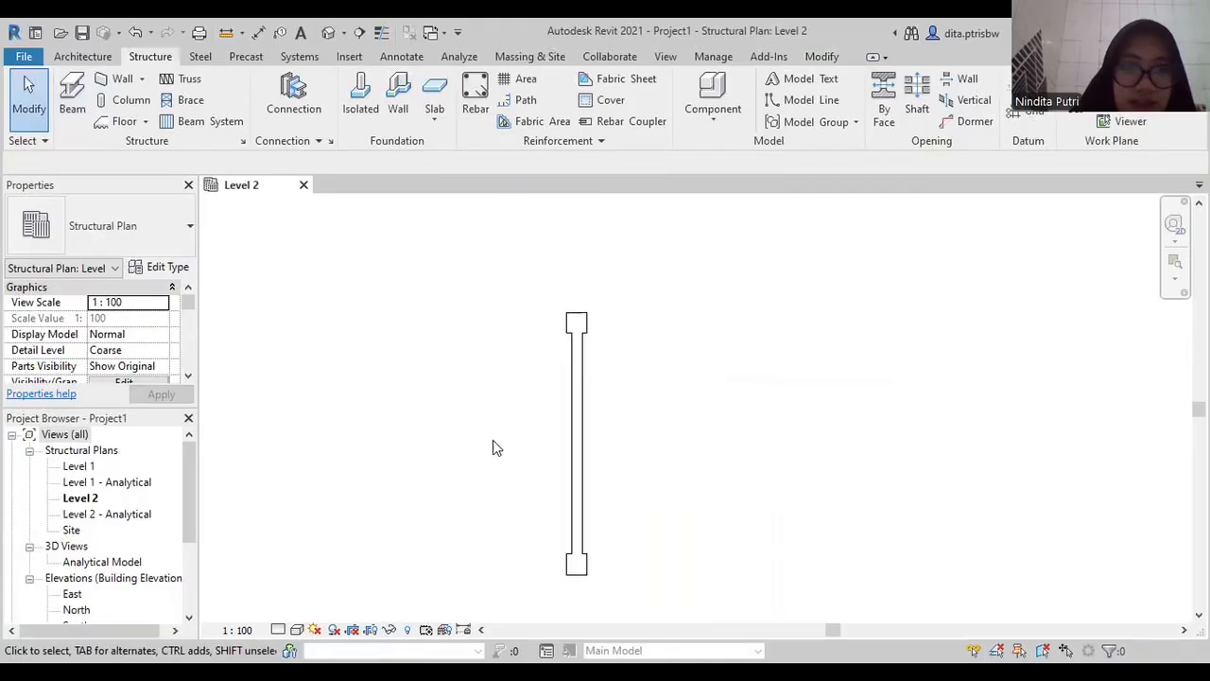
middle_click_drag(493, 444, 495, 419)
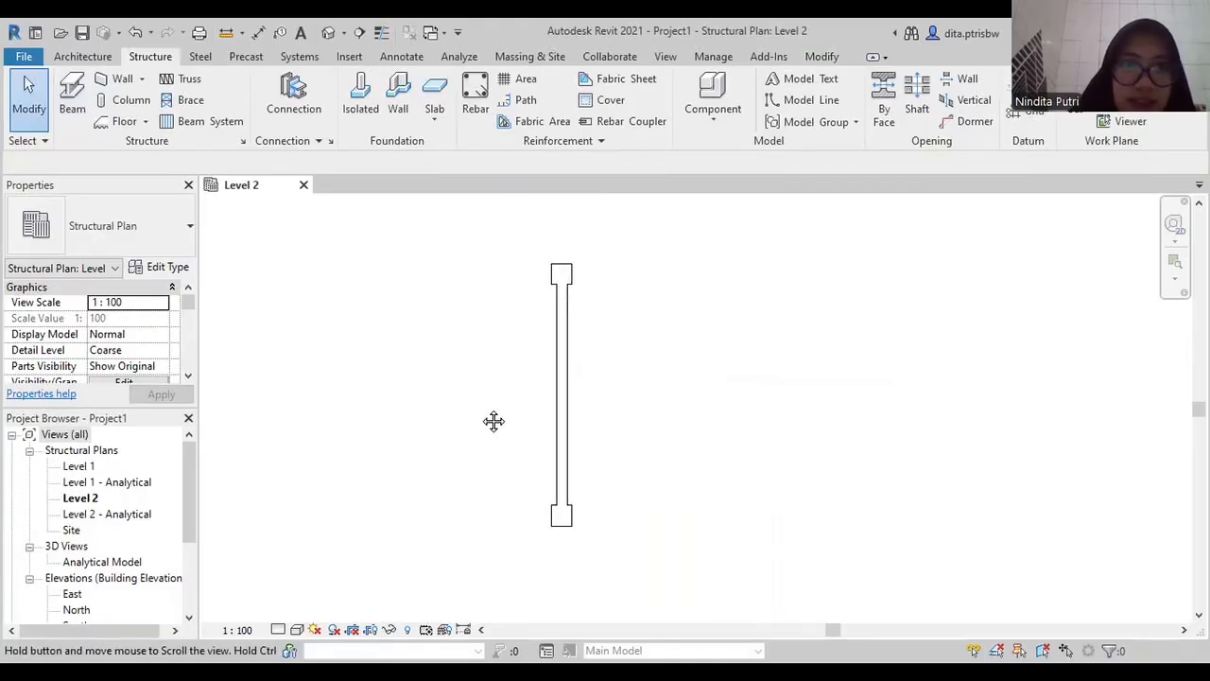
left_click(664, 57)
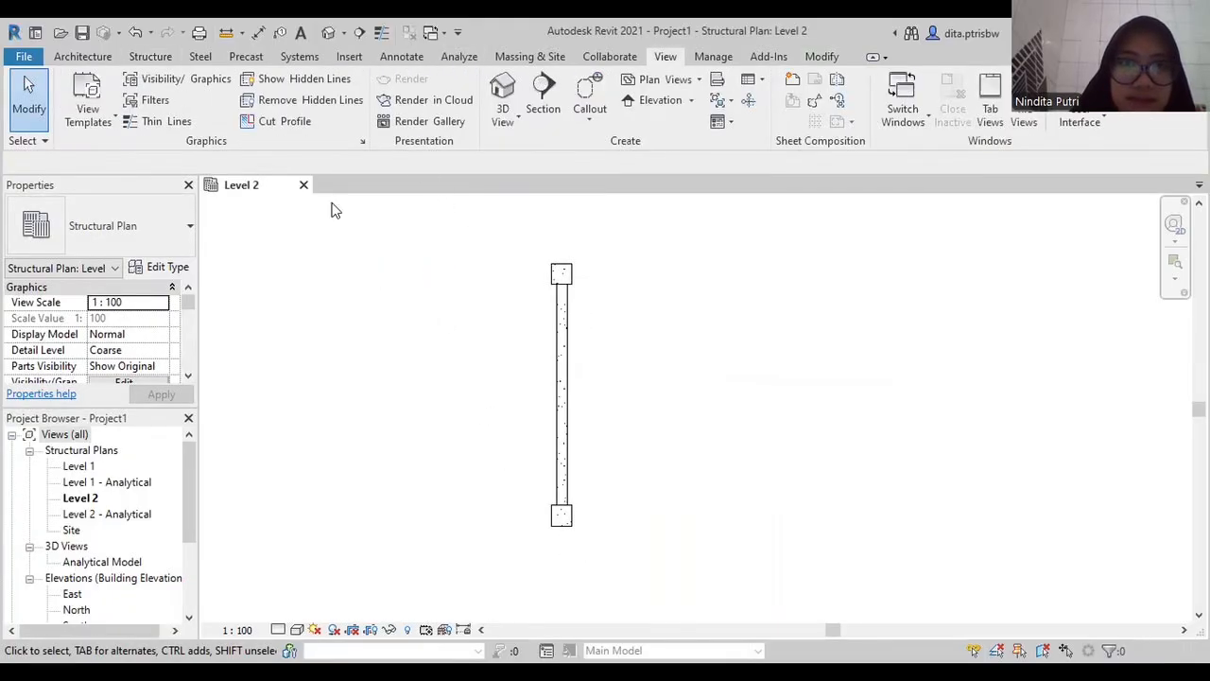
left_click(502, 99)
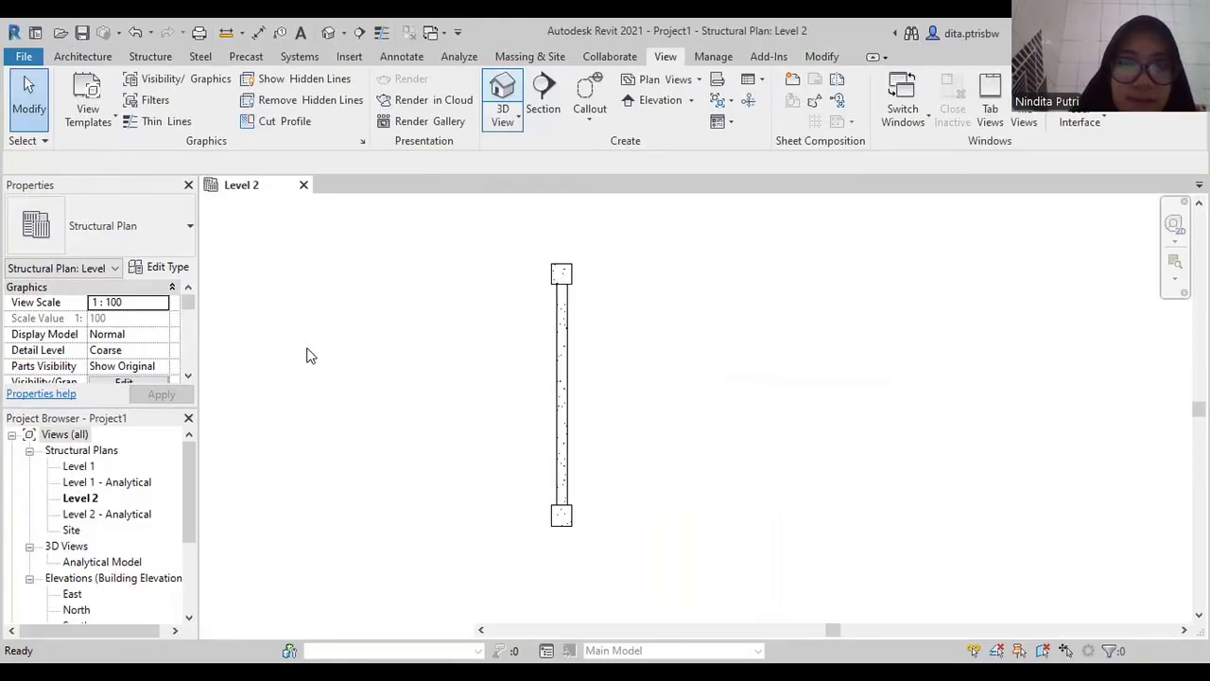
scroll(635, 232, "up", 2)
middle_click_drag(635, 232, 526, 362)
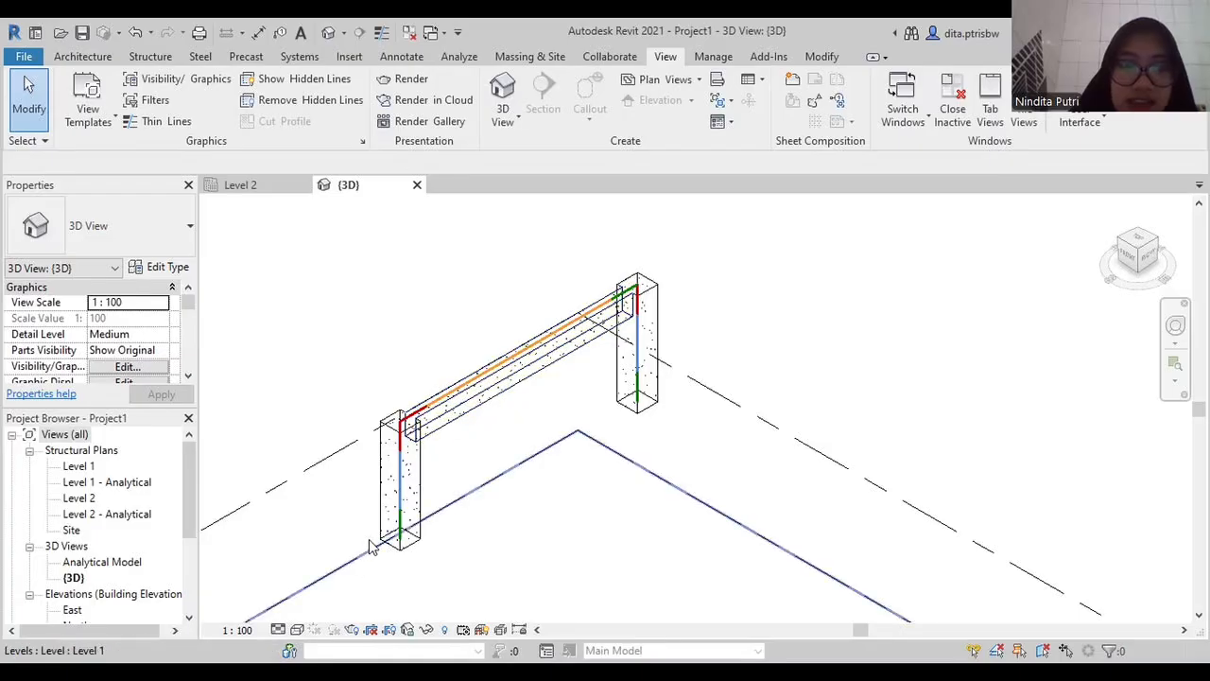
middle_click_drag(451, 470, 568, 388)
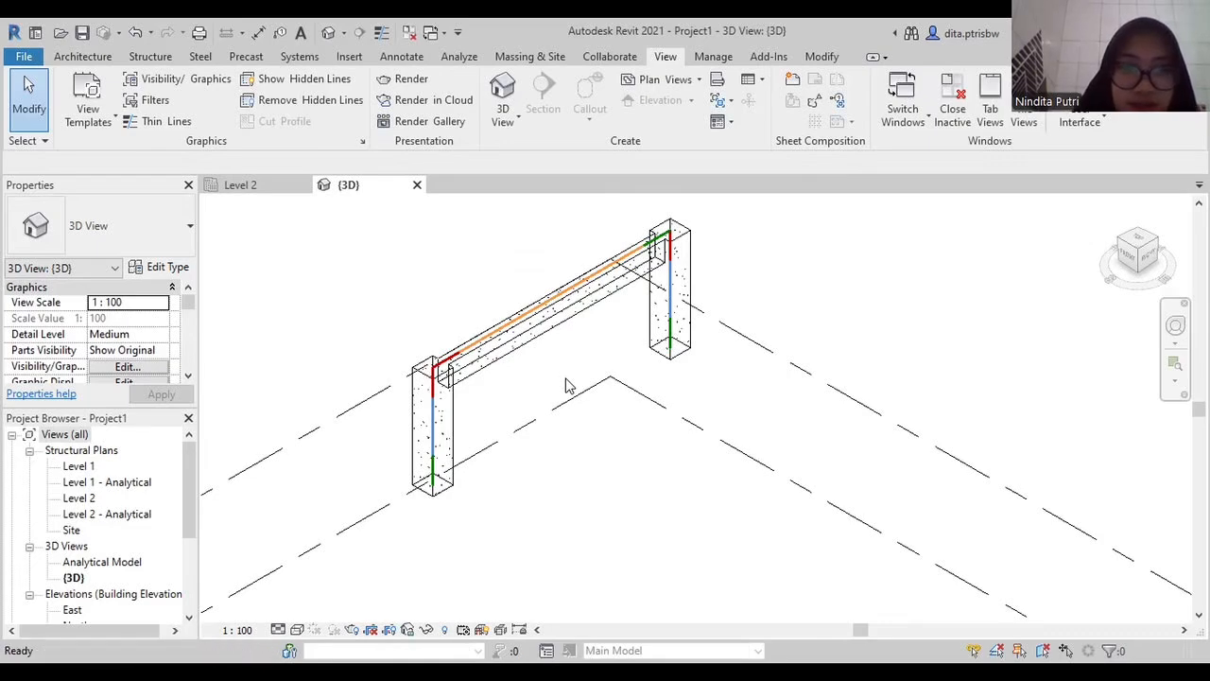
Open the 3D view's Visibility/Graphic Overrides and set the Structural Columns model category to halftone
key("v")
key("g")
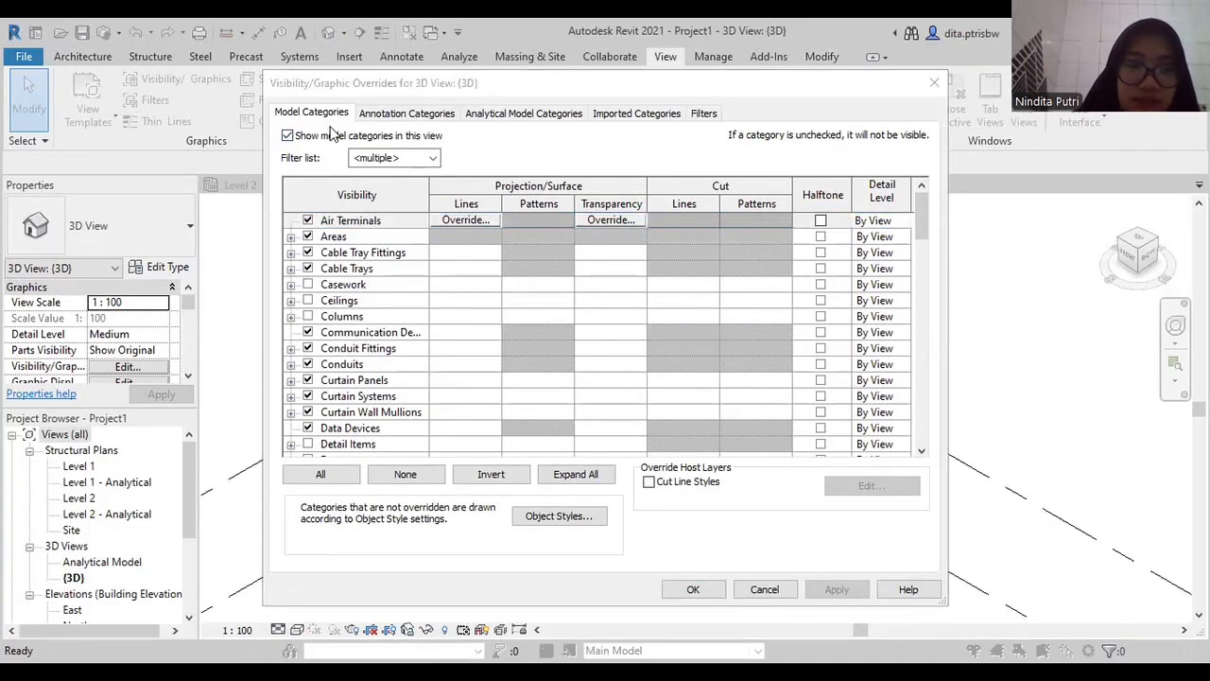
scroll(359, 327, "down", 7)
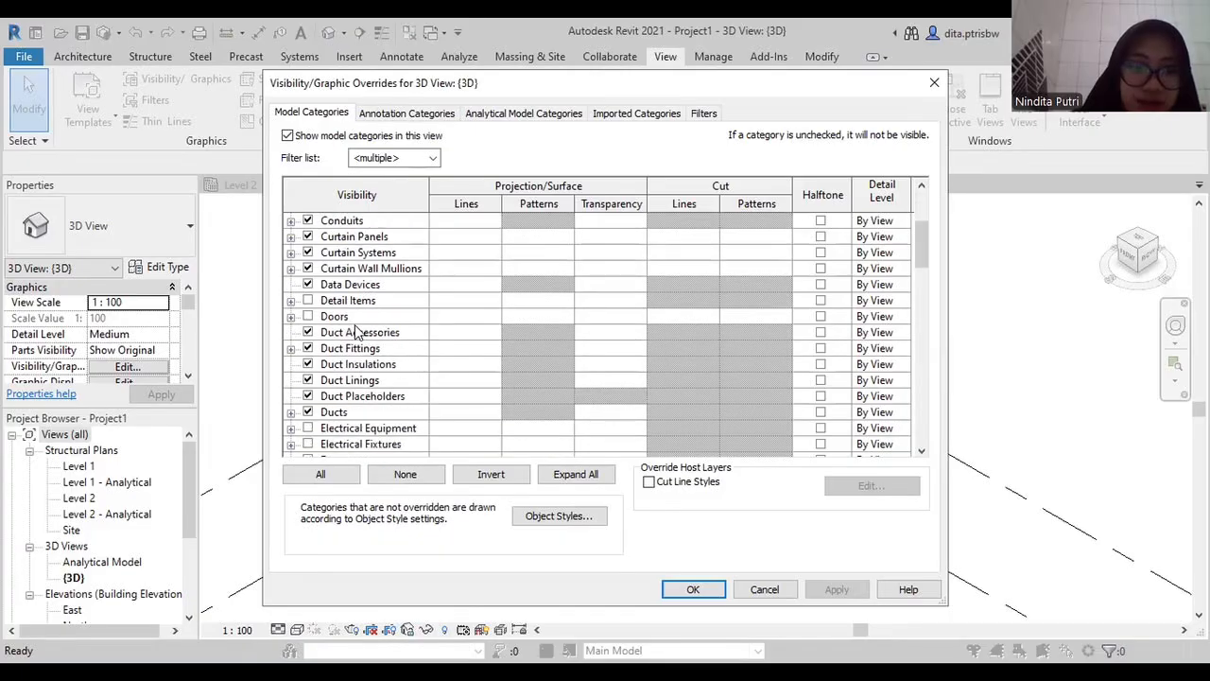
scroll(359, 328, "down", 10)
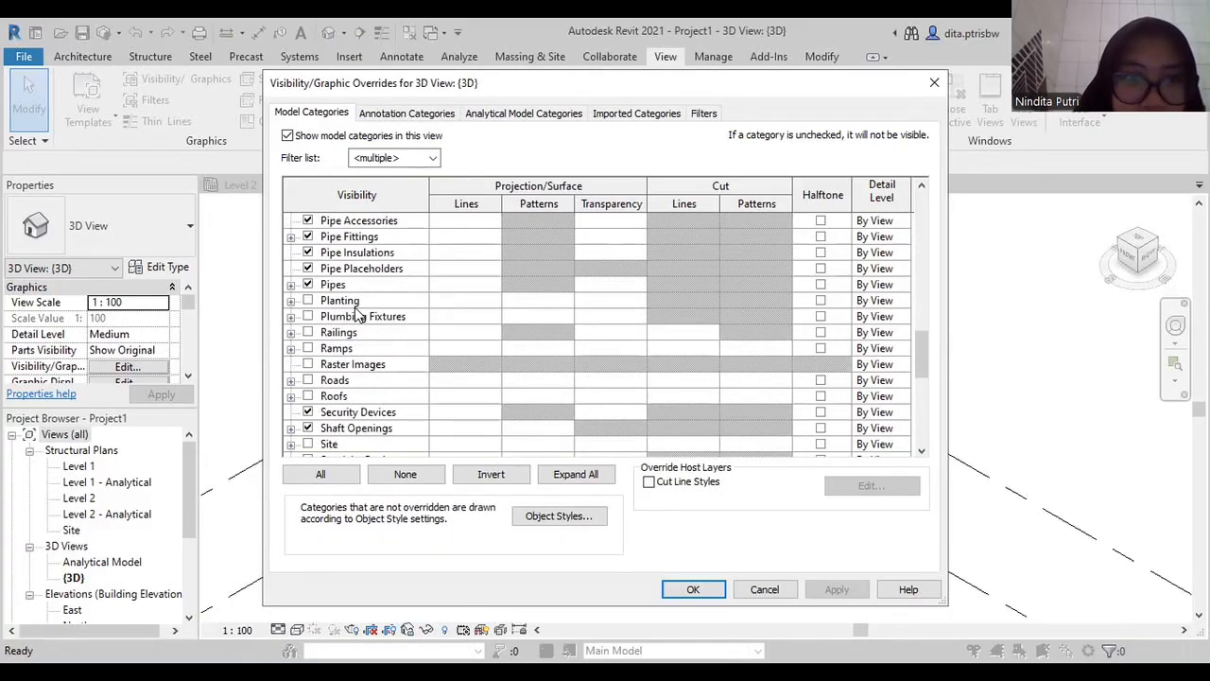
scroll(357, 315, "down", 1)
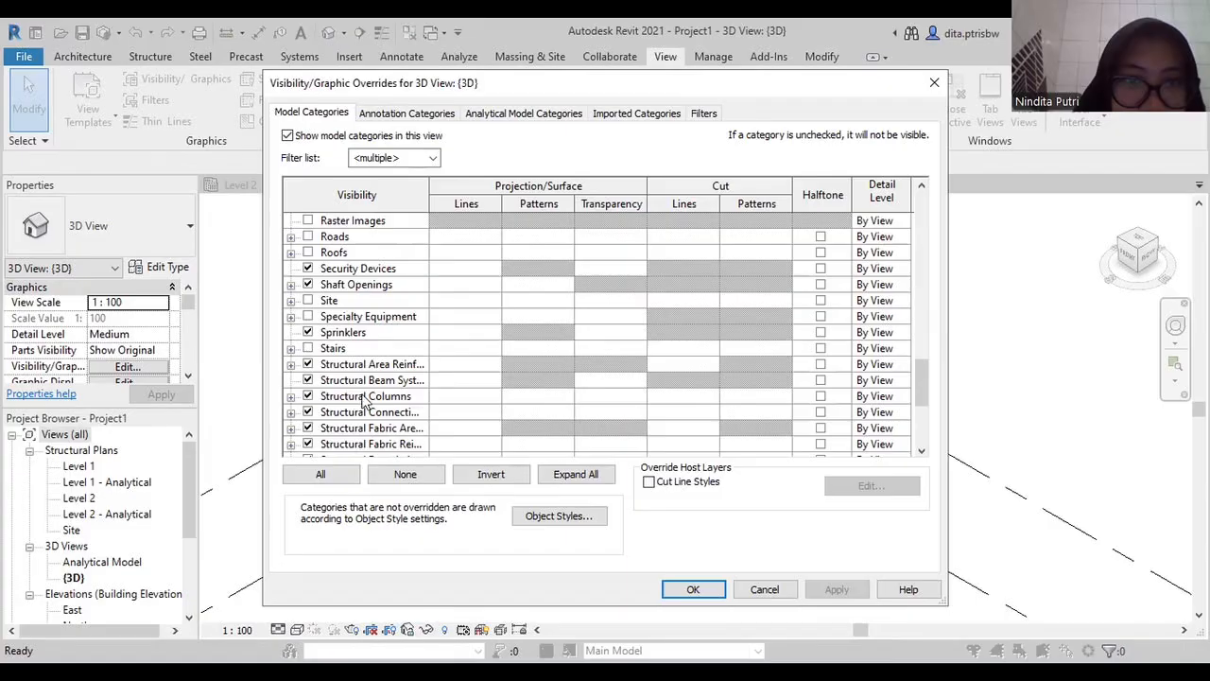
left_click(367, 397)
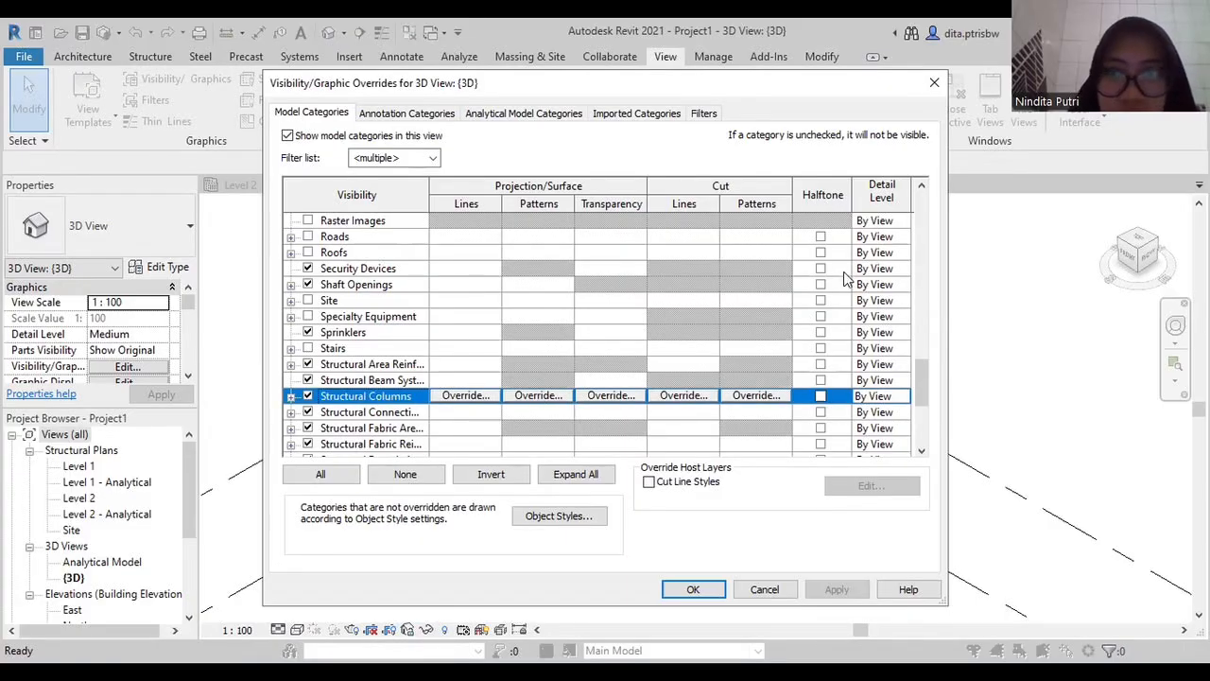
left_click(820, 398)
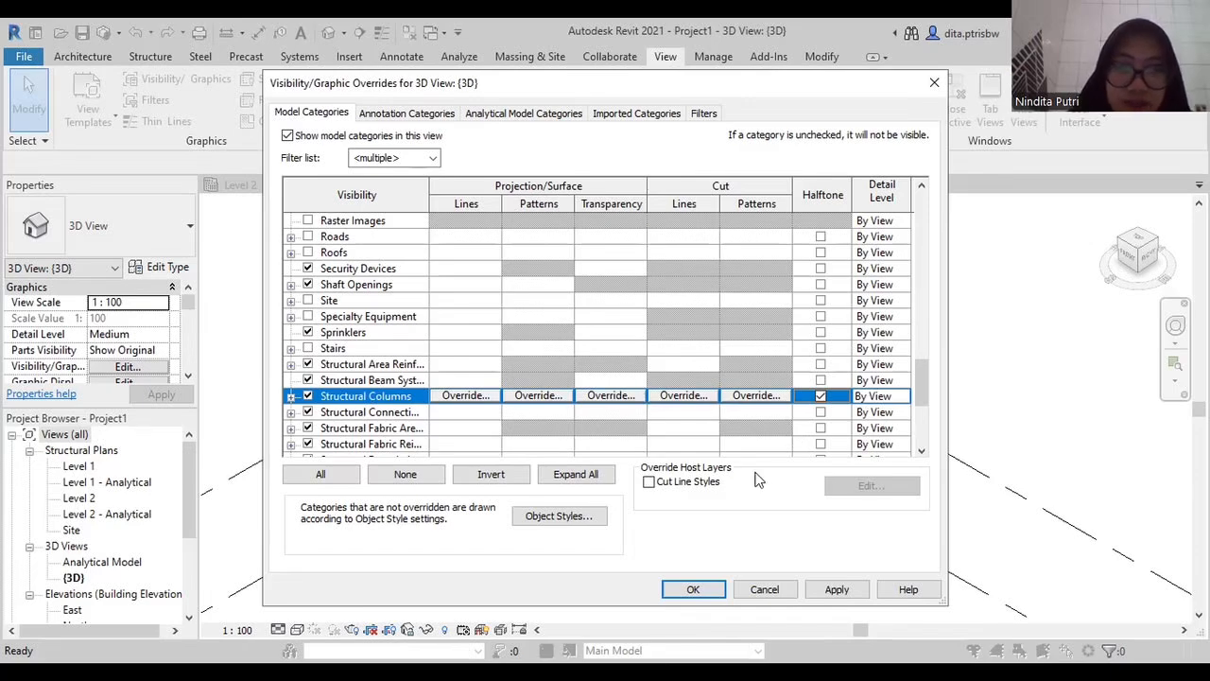
Hide the Levels annotation category in the 3D view's visibility overrides
left_click(375, 117)
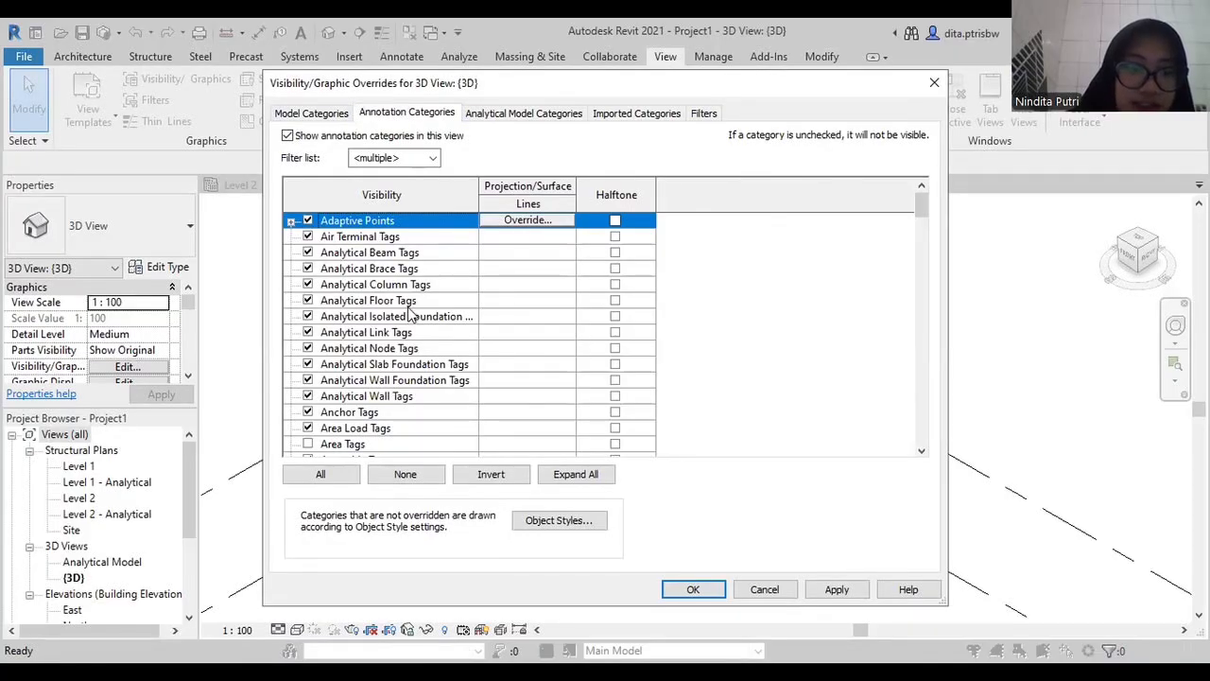
scroll(409, 312, "down", 2)
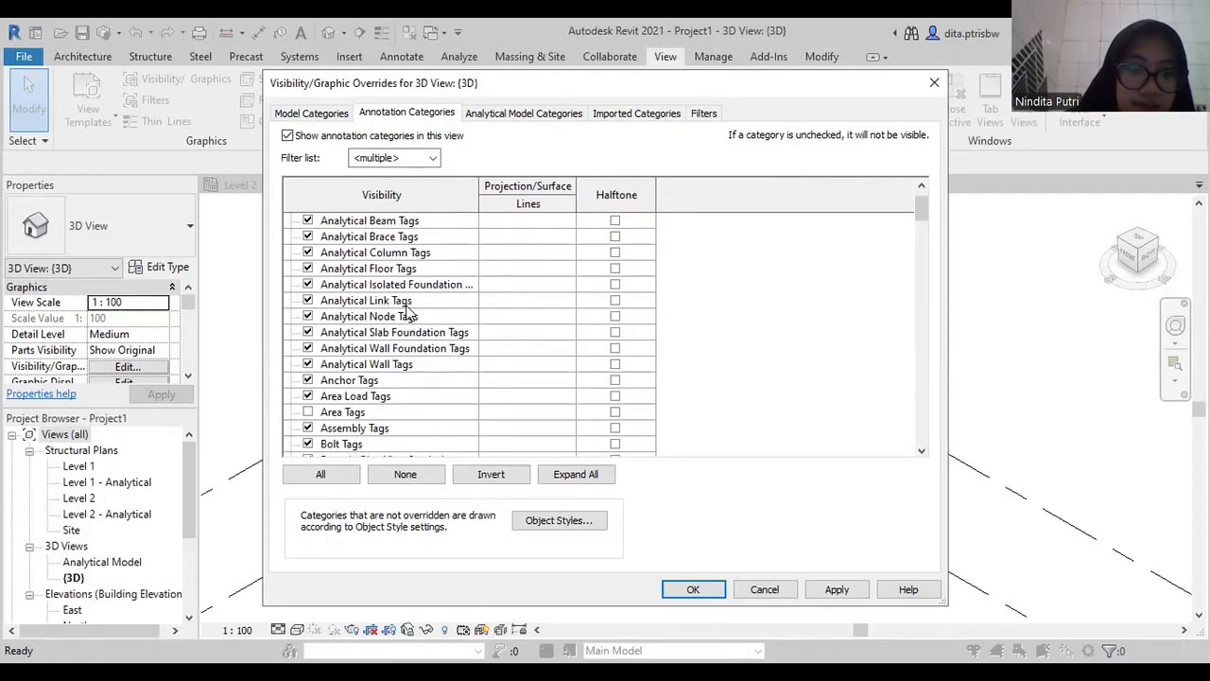
scroll(408, 310, "down", 1)
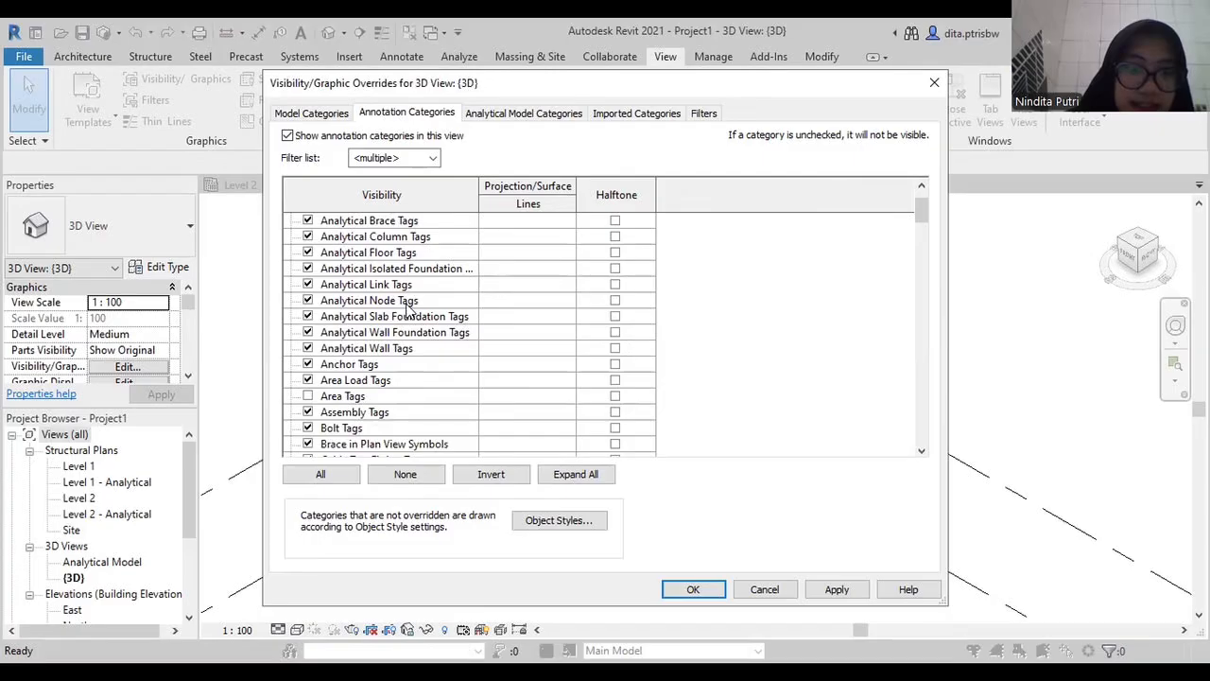
scroll(409, 307, "down", 13)
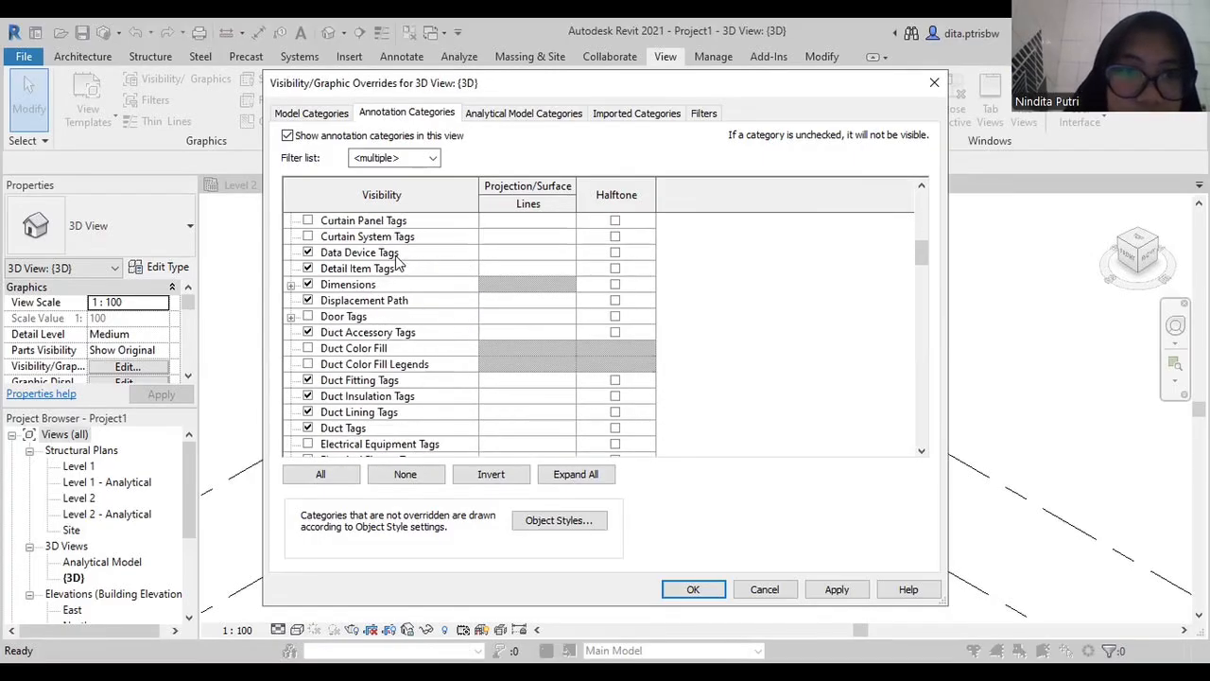
scroll(397, 263, "down", 13)
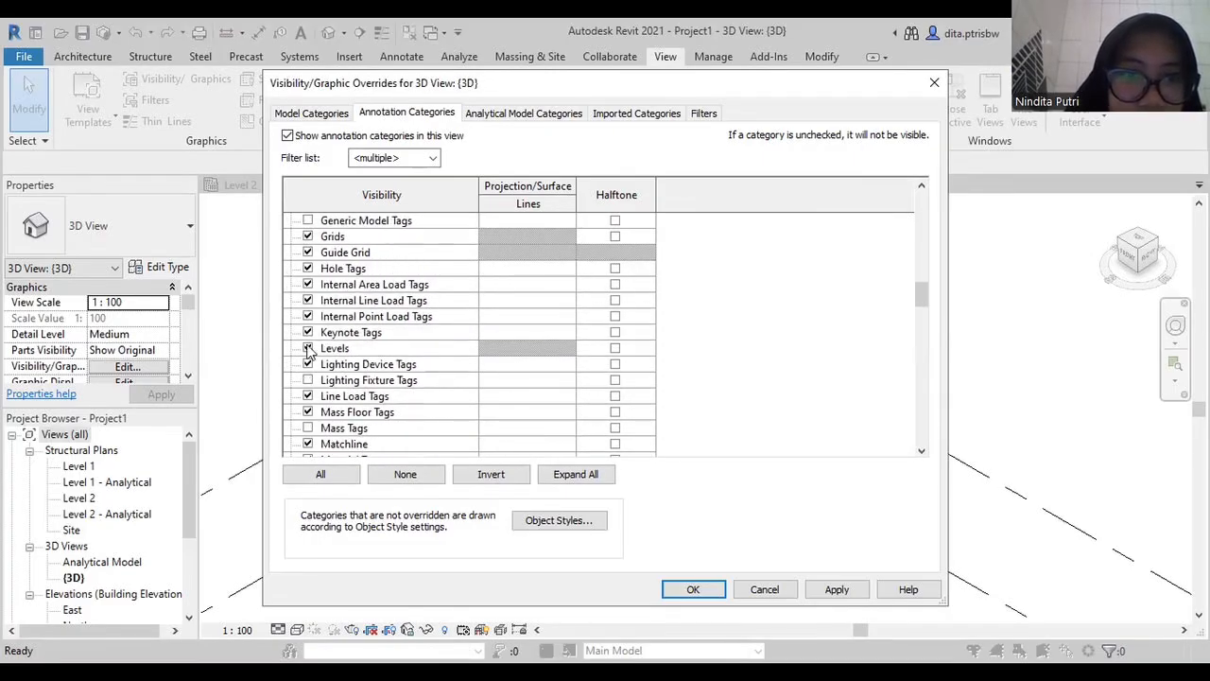
left_click(309, 349)
Turn off all analytical model categories in the 3D view and confirm the visibility overrides
left_click(478, 115)
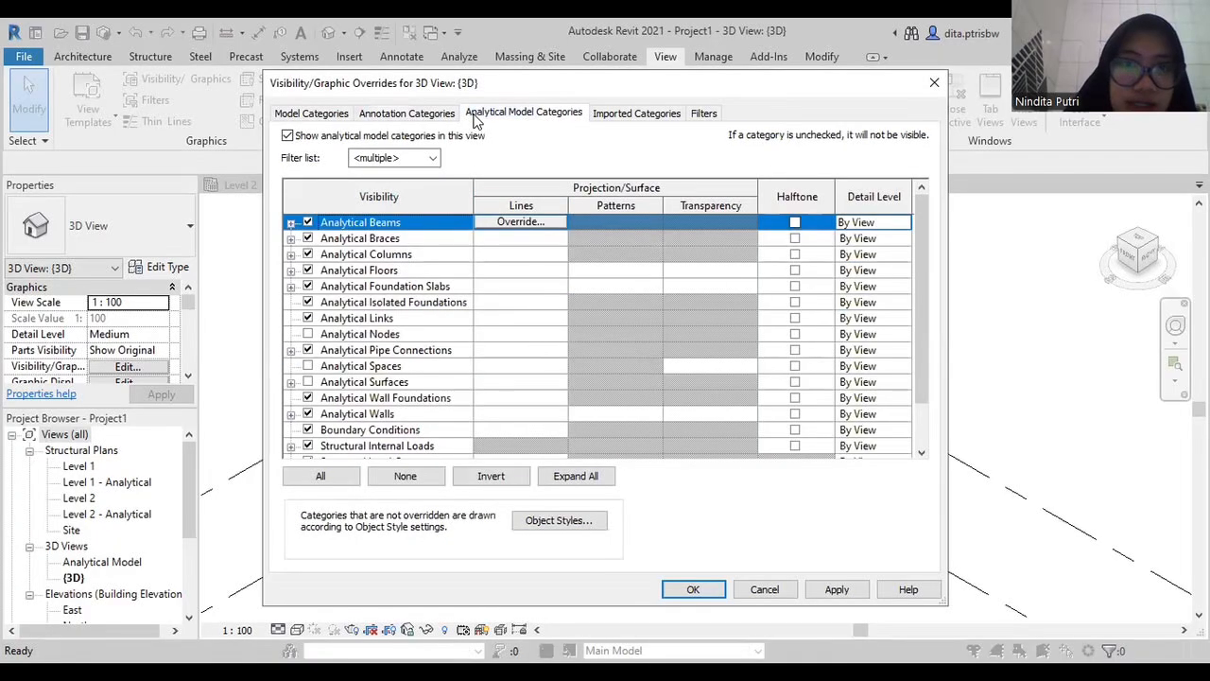
left_click(287, 136)
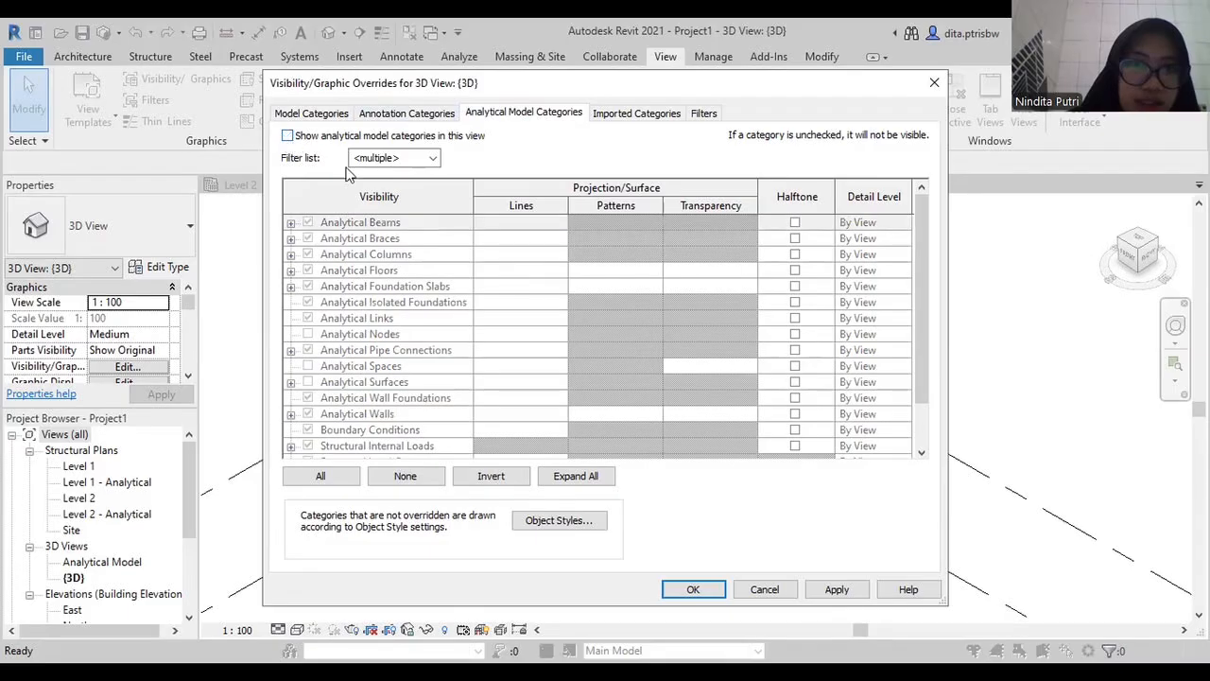
left_click(697, 587)
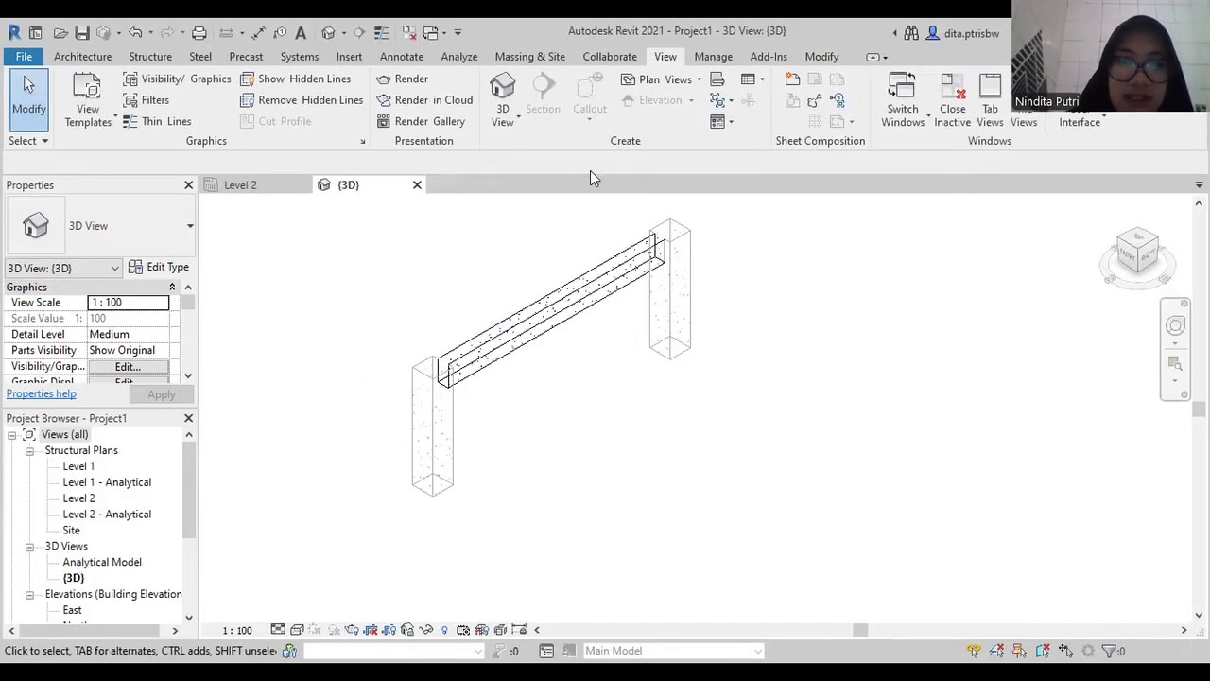
middle_click_drag(434, 291, 487, 315)
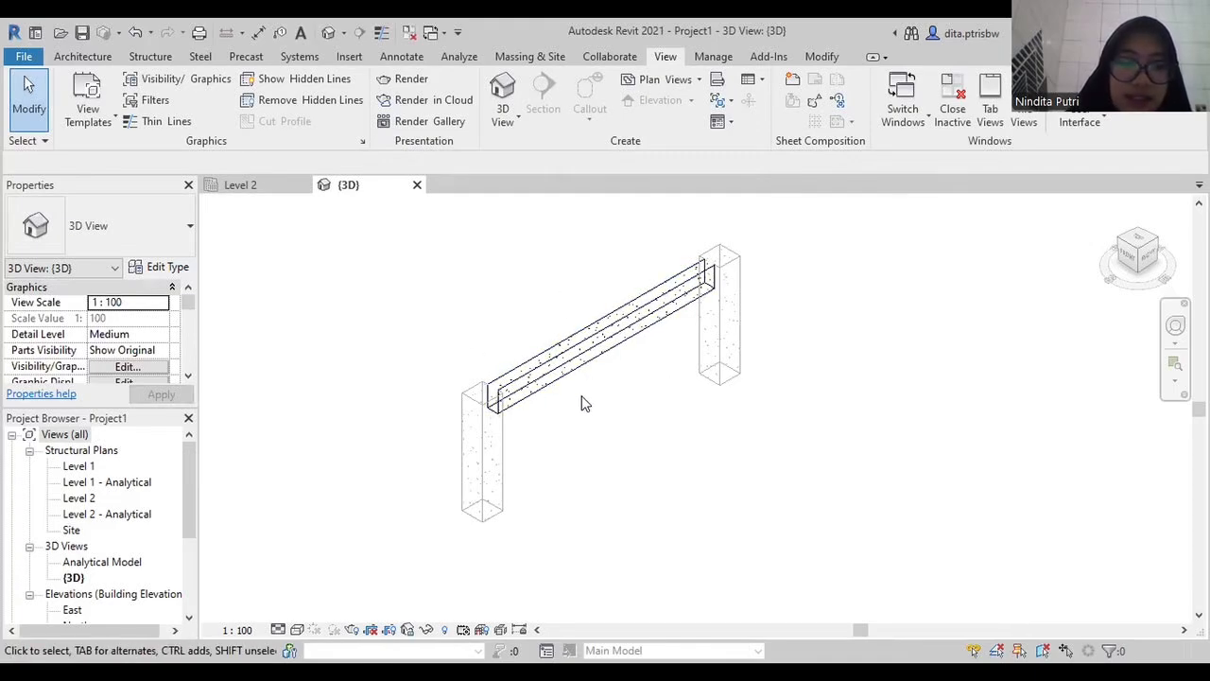
Open the South elevation and bring the Level 1 and Level 2 heads into view
scroll(82, 534, "down", 3)
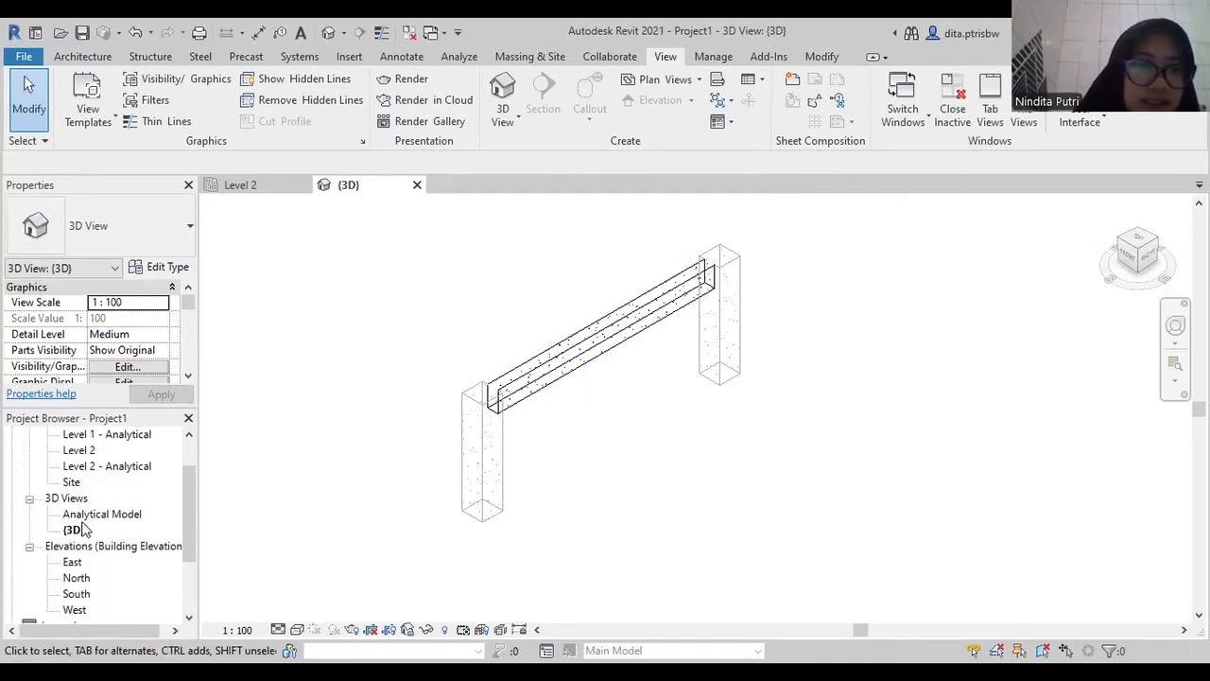
double_click(76, 562)
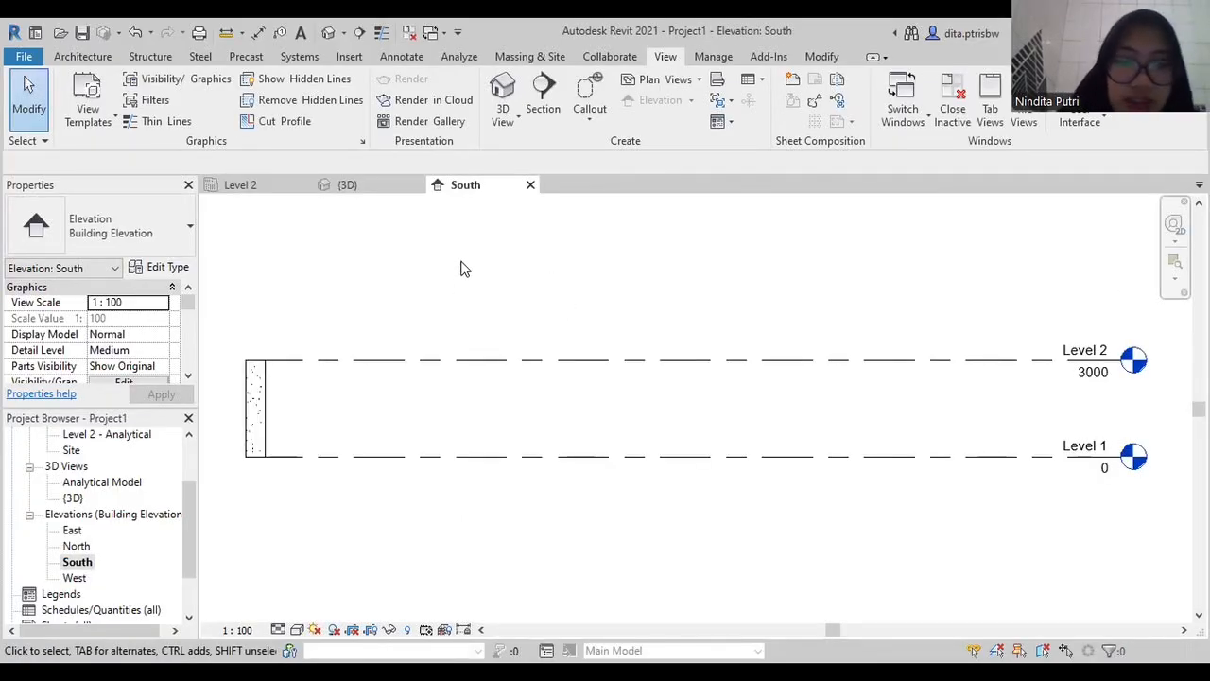
middle_click_drag(457, 340, 532, 315)
middle_click_drag(643, 365, 712, 366)
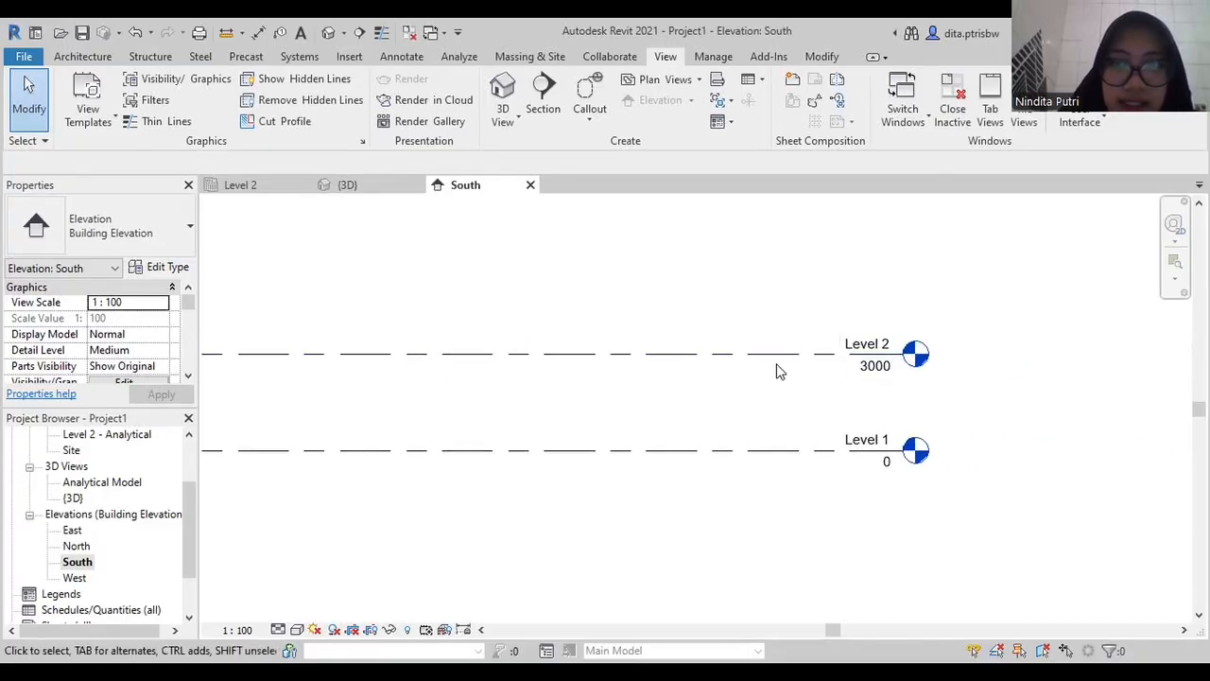
Set the elevation of Level 2 to 4000 in the South elevation
scroll(875, 369, "up", 3)
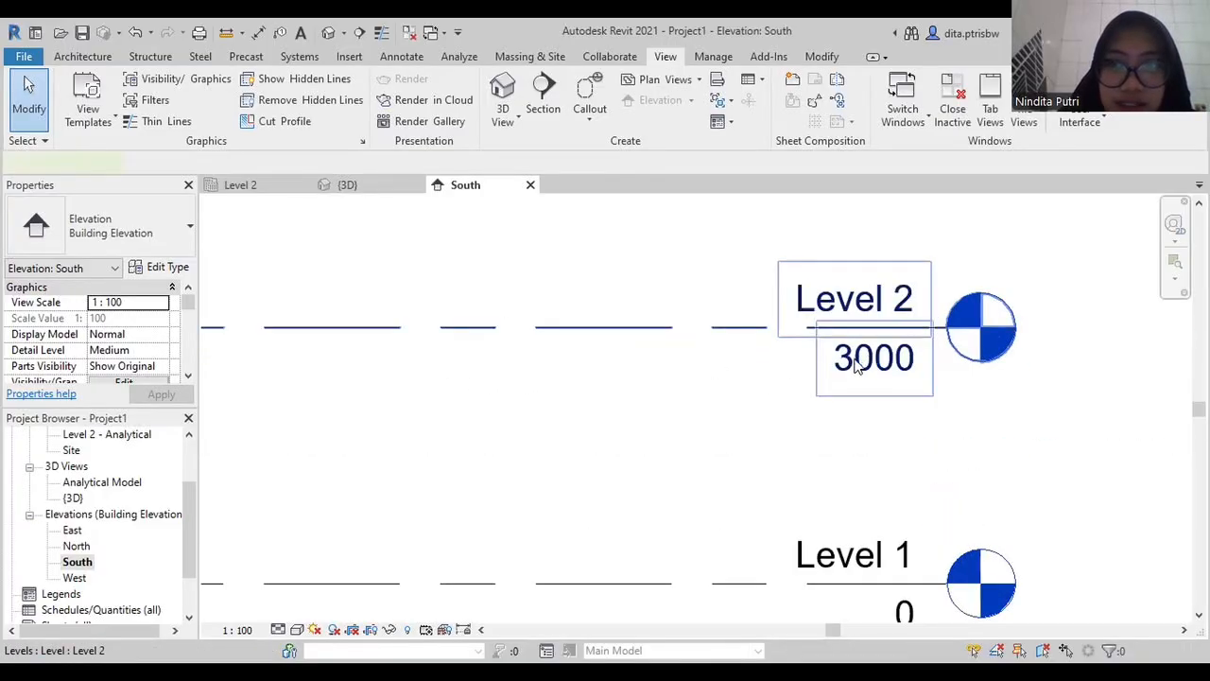
left_click(863, 366)
left_click(862, 366)
left_click(850, 350)
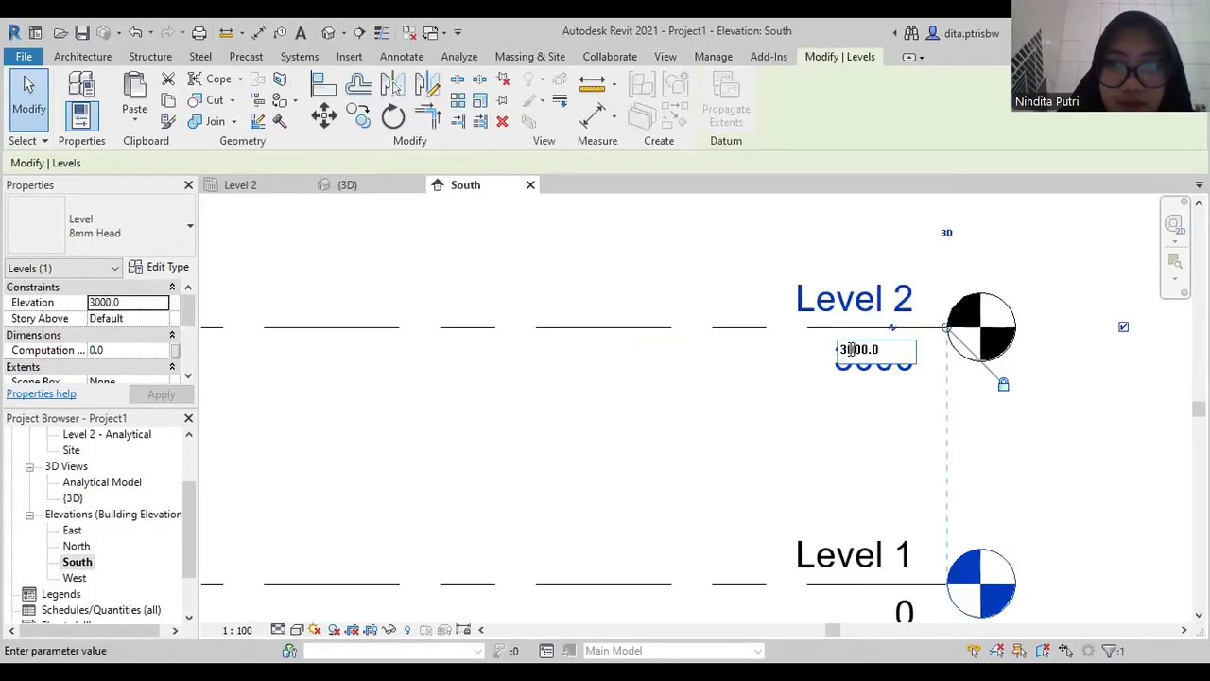
key("Return")
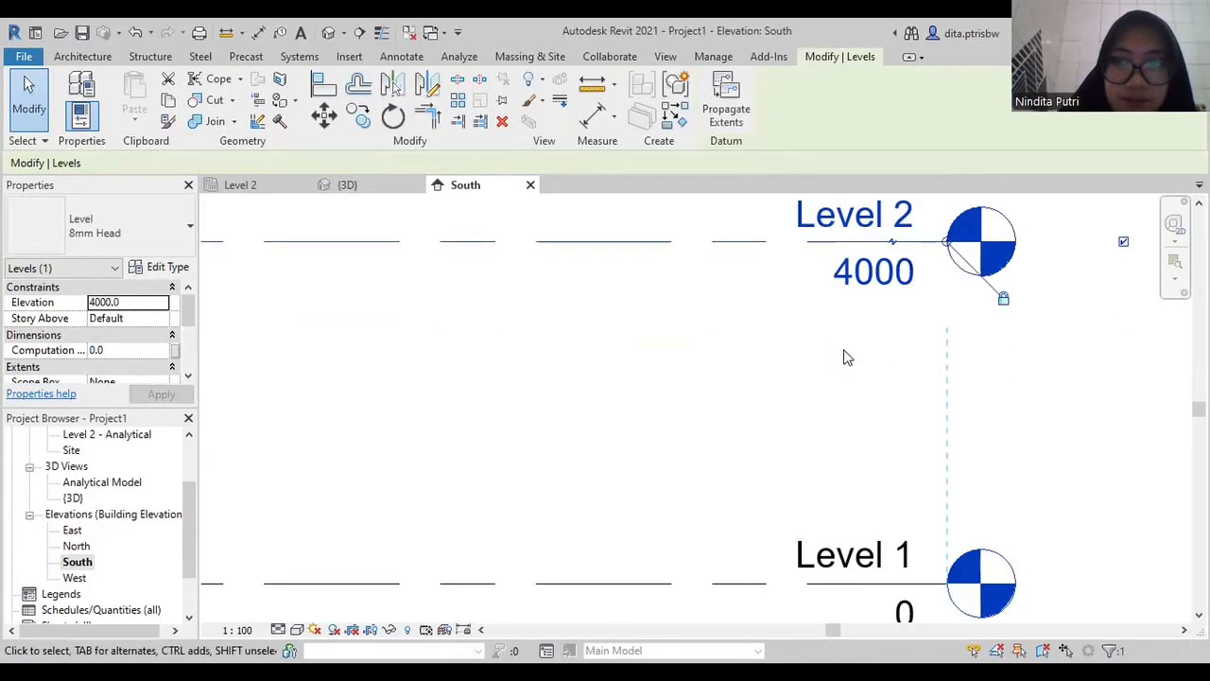
scroll(686, 464, "down", 2)
scroll(872, 439, "down", 3)
middle_click_drag(872, 438, 1004, 436)
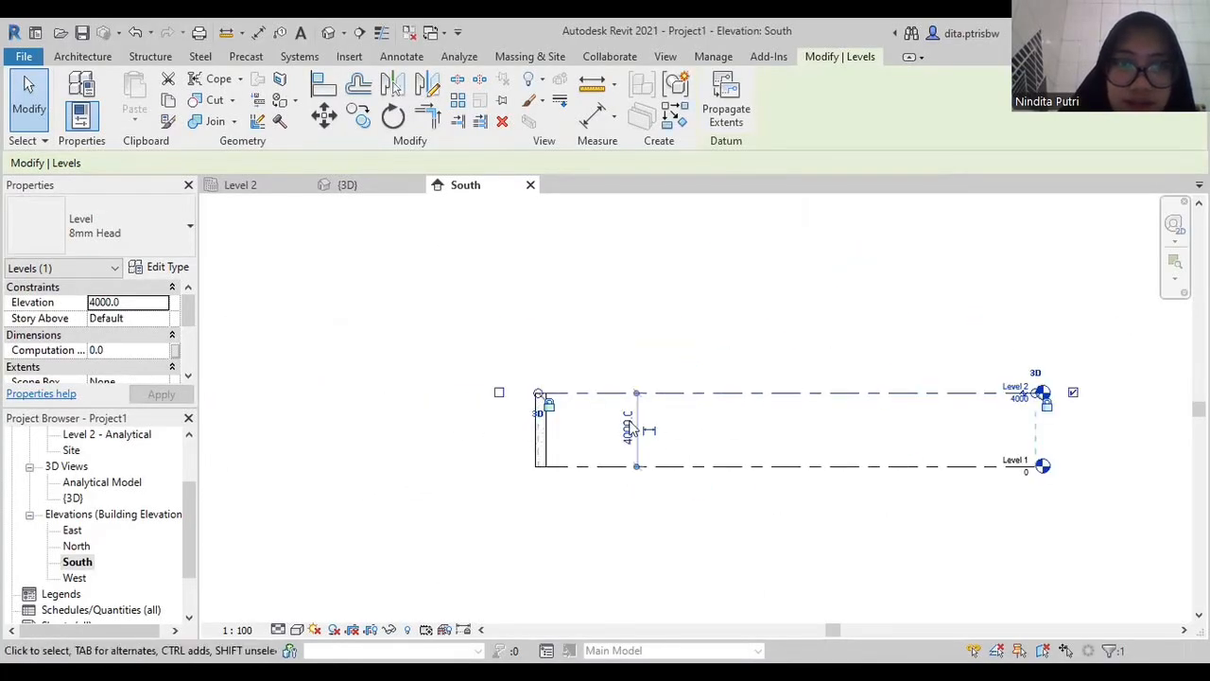
scroll(621, 370, "up", 2)
scroll(558, 408, "up", 1)
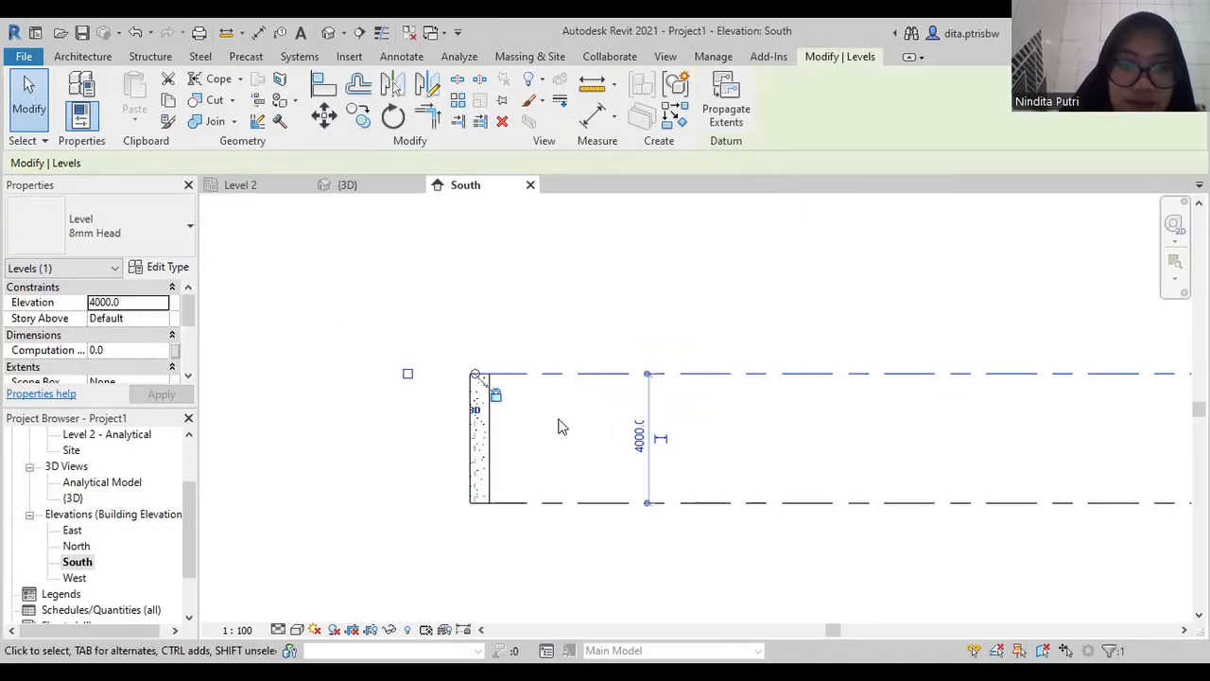
Draw a building section line across the middle of the beam in the Level 2 structural plan
left_click(232, 188)
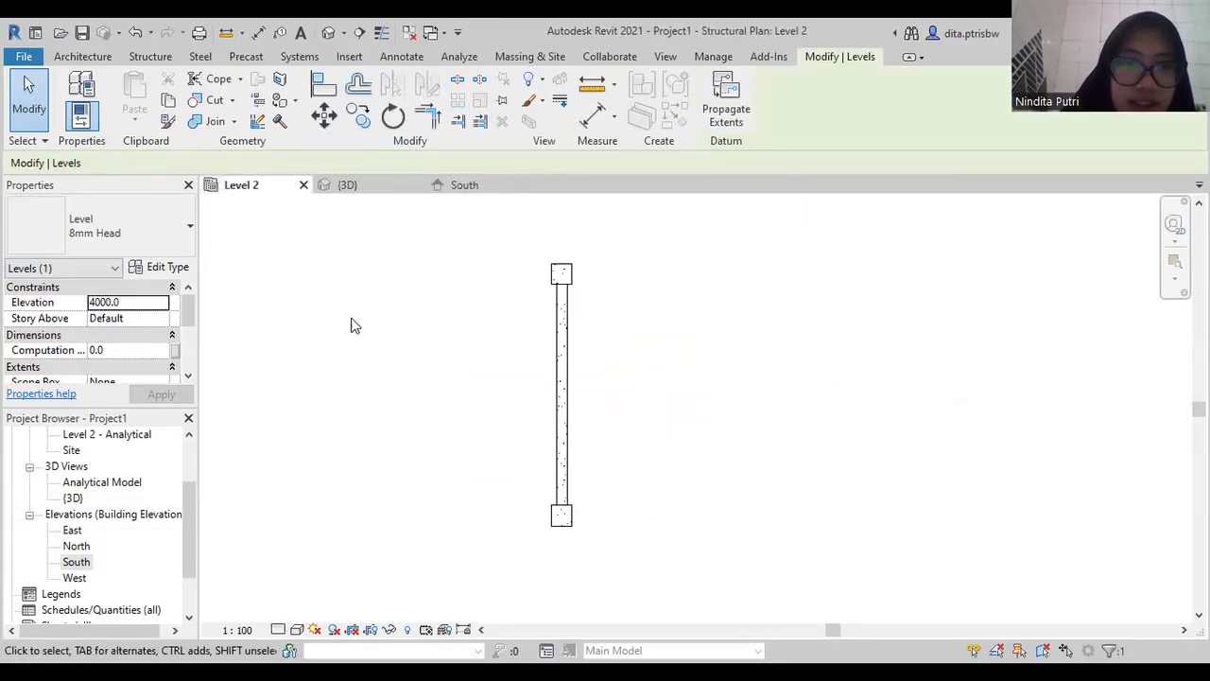
scroll(526, 452, "up", 1)
middle_click_drag(528, 452, 556, 454)
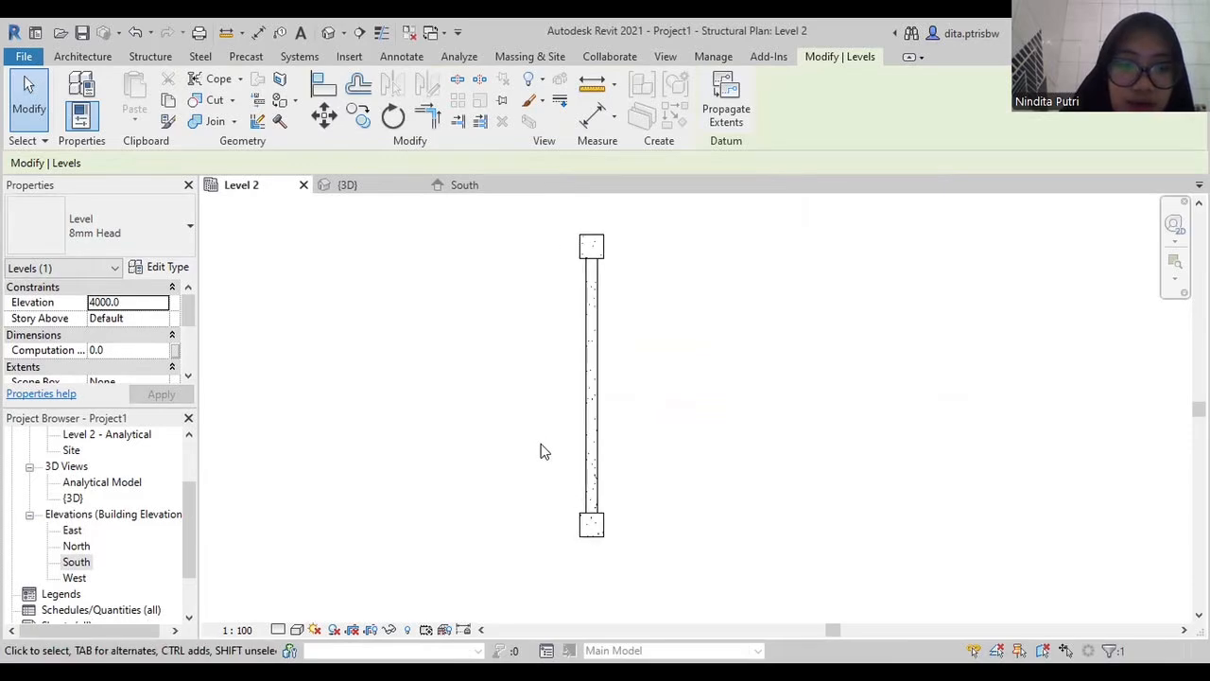
left_click(666, 56)
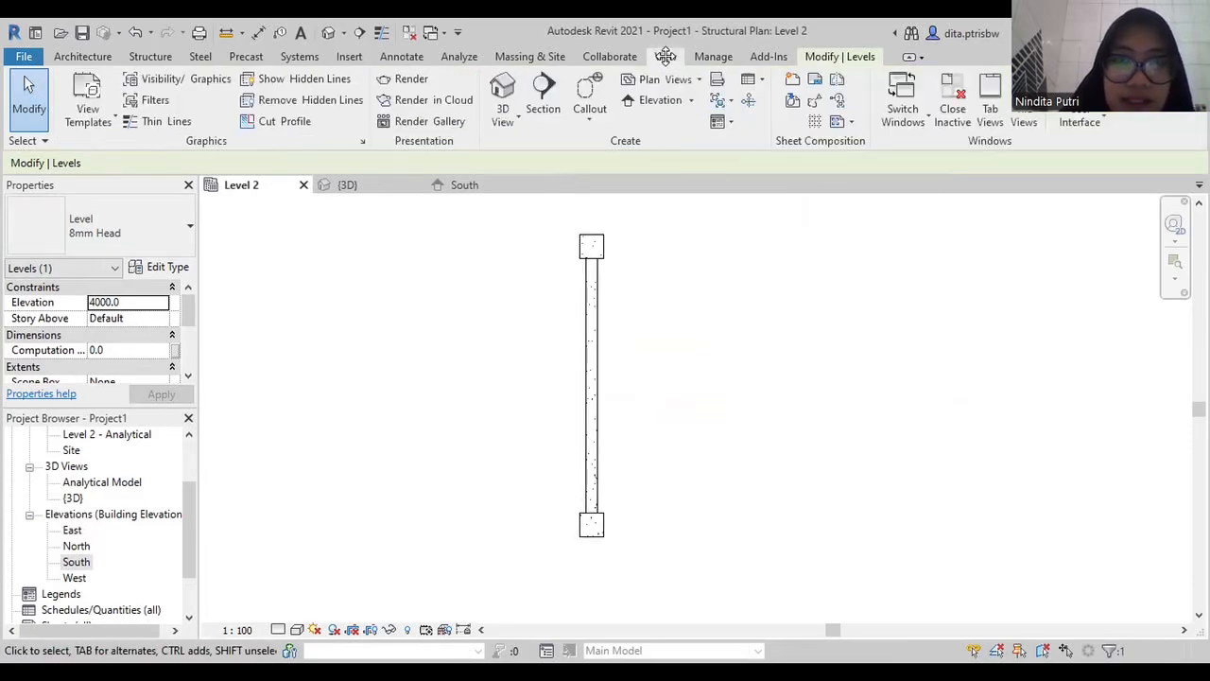
left_click(543, 87)
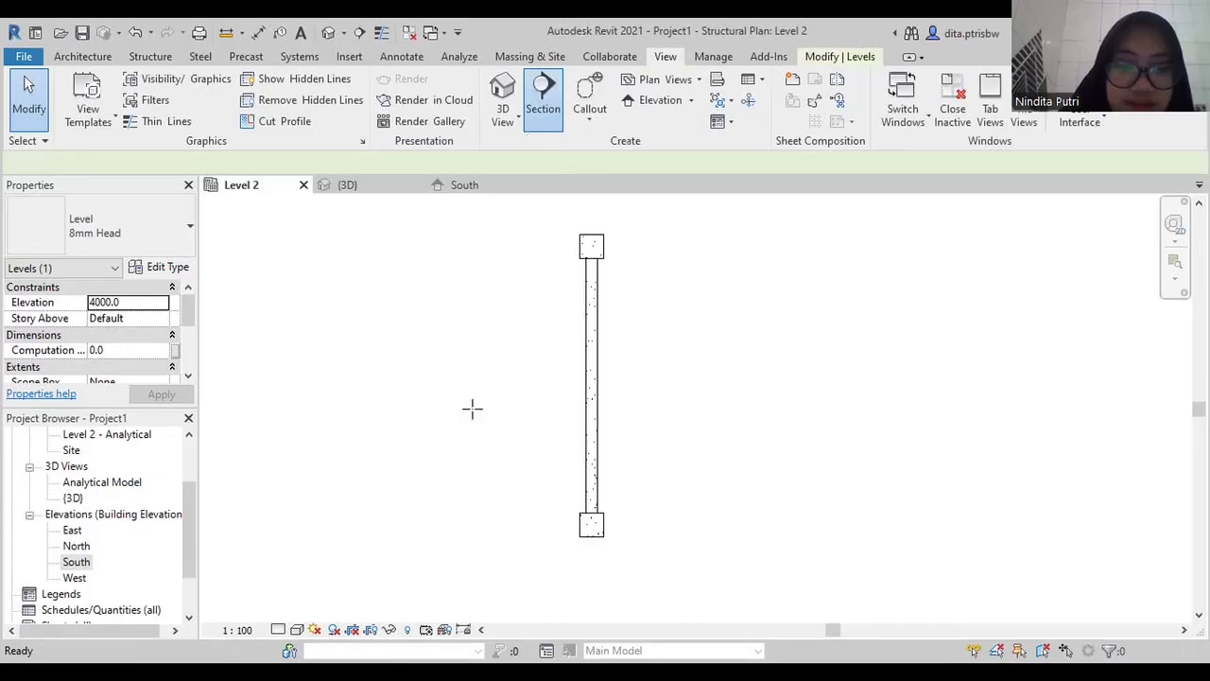
scroll(514, 398, "up", 1)
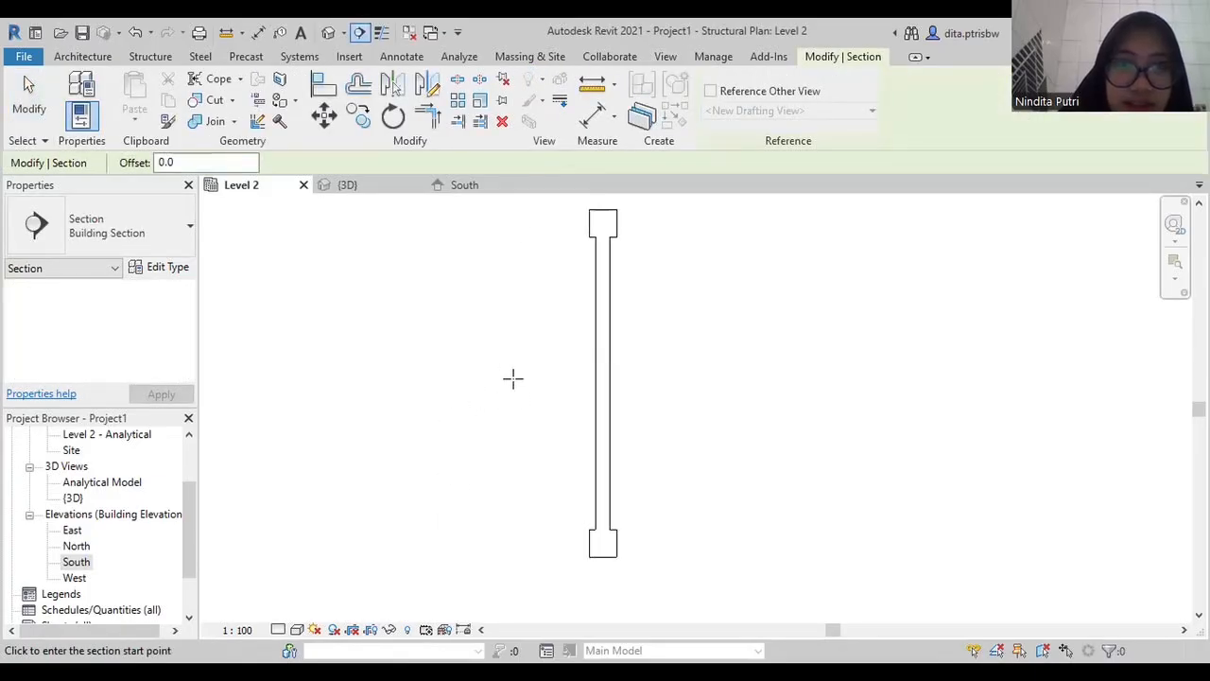
left_click(454, 351)
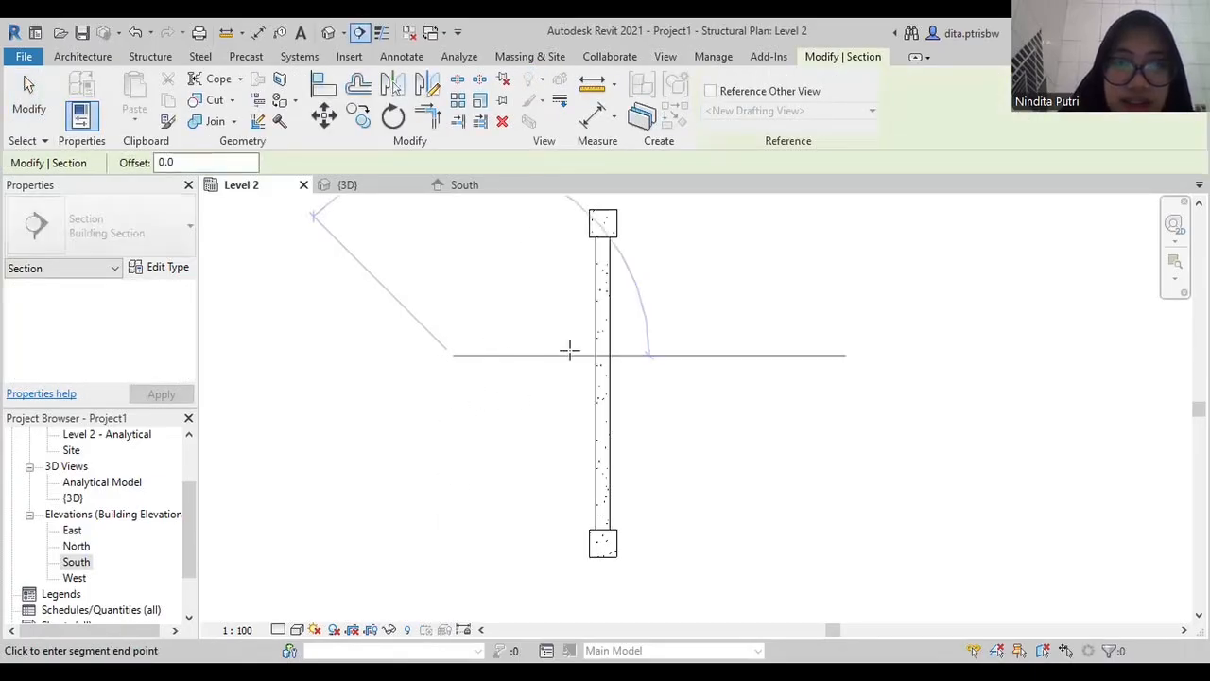
left_click(782, 357)
key("Escape")
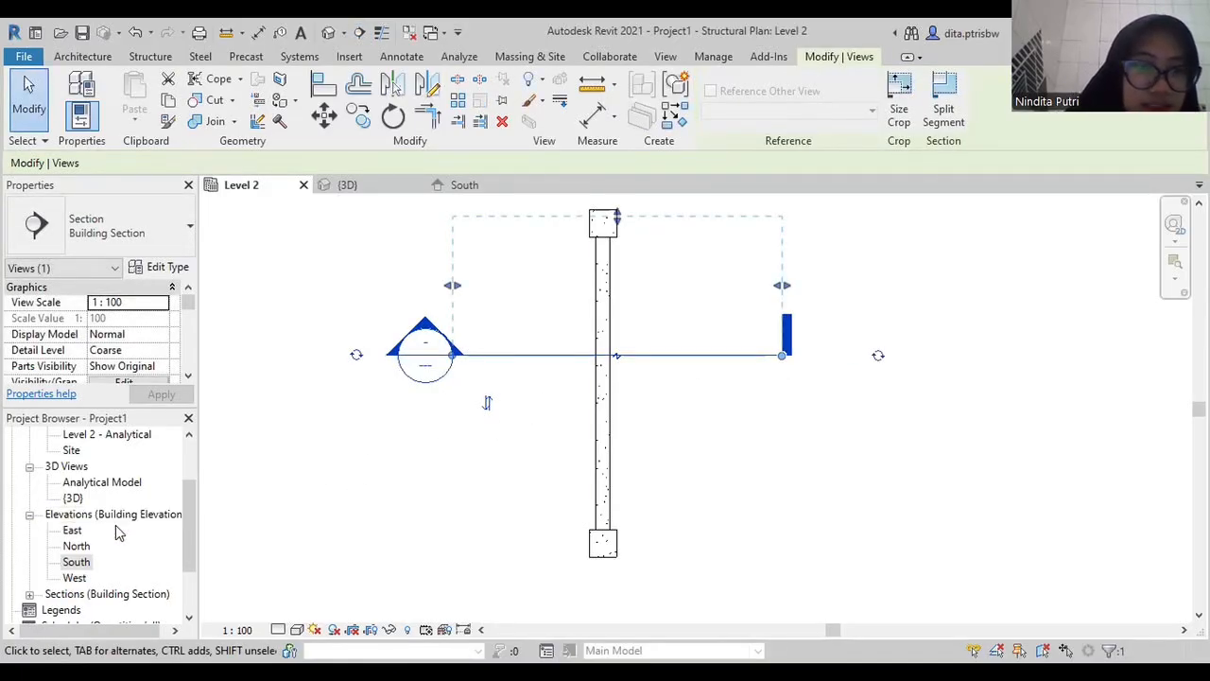
Open the new building section view and bring the whole column and both level heads into view
scroll(95, 529, "down", 2)
scroll(49, 530, "down", 1)
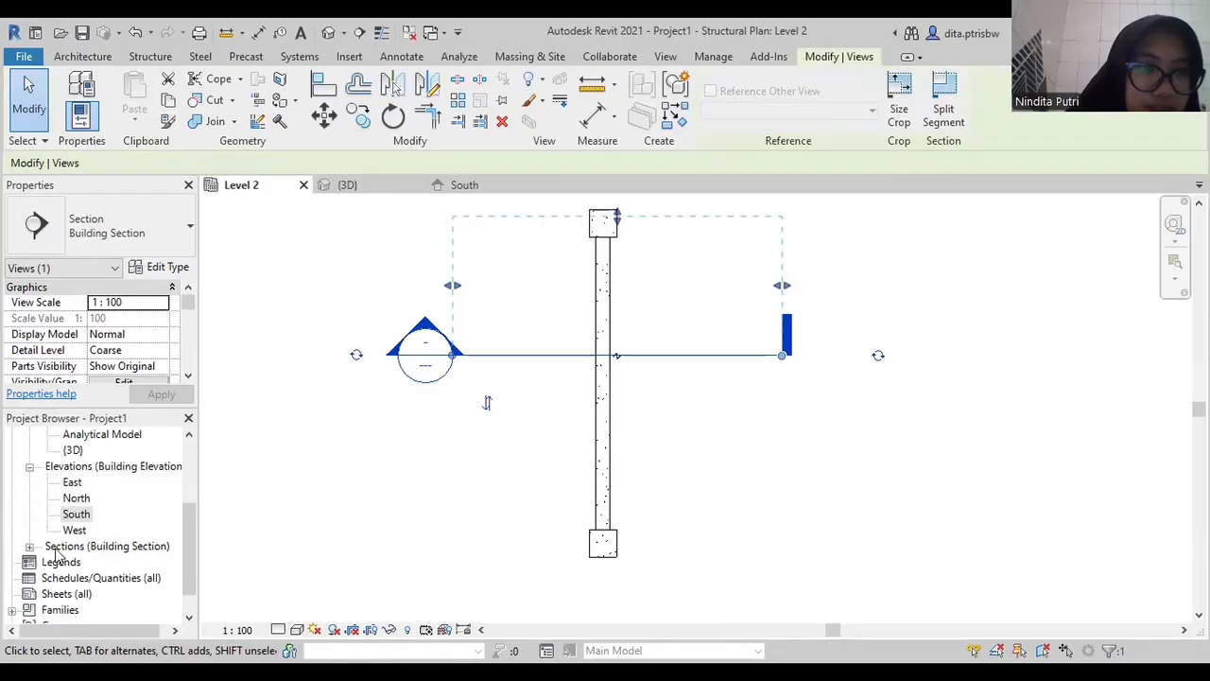
left_click(58, 548)
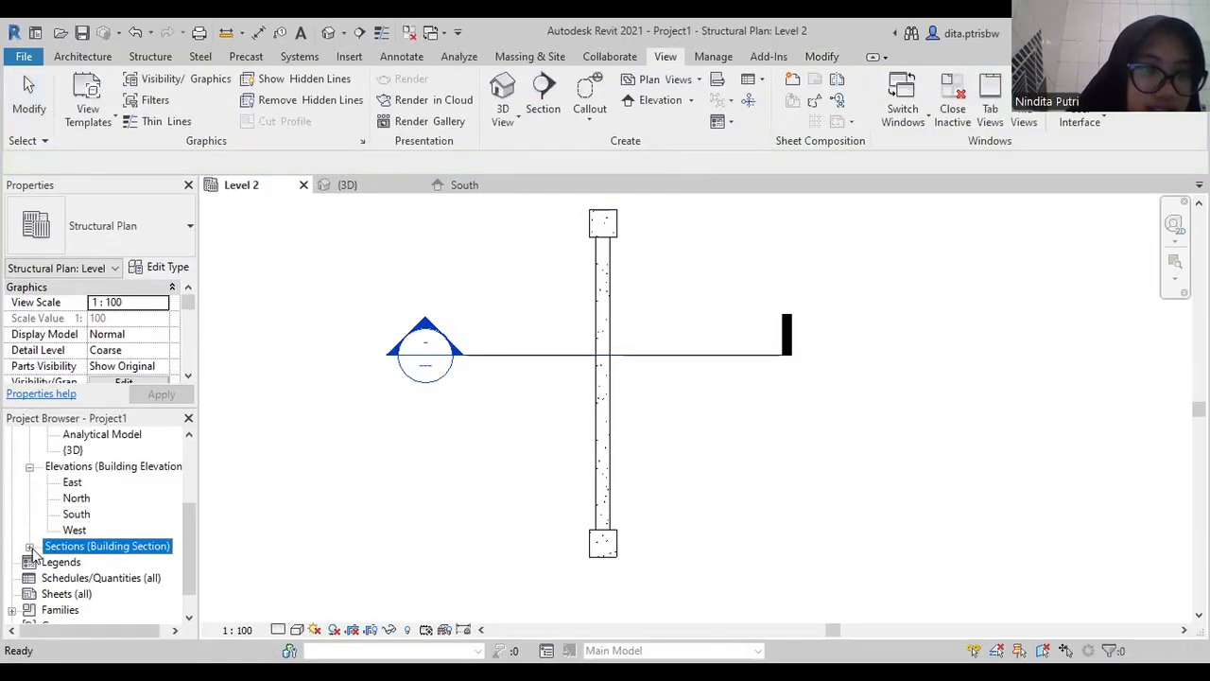
left_click(29, 547)
double_click(77, 563)
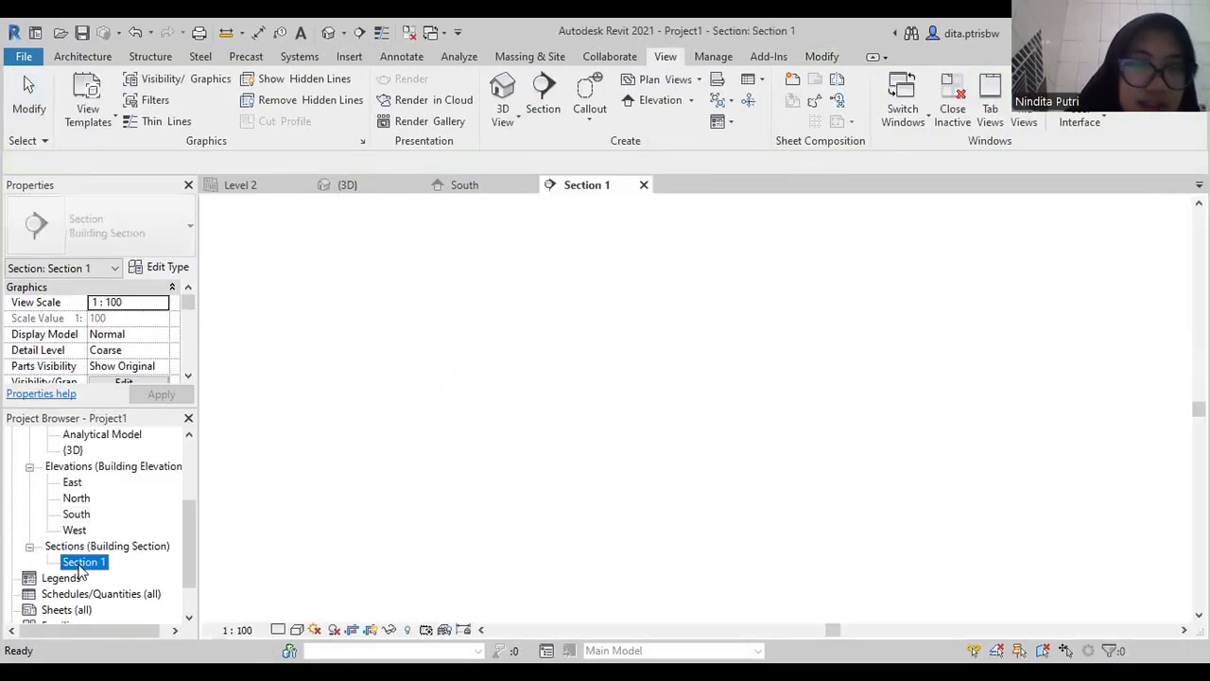
left_click(715, 212)
middle_click_drag(456, 397, 530, 381)
scroll(530, 381, "down", 1)
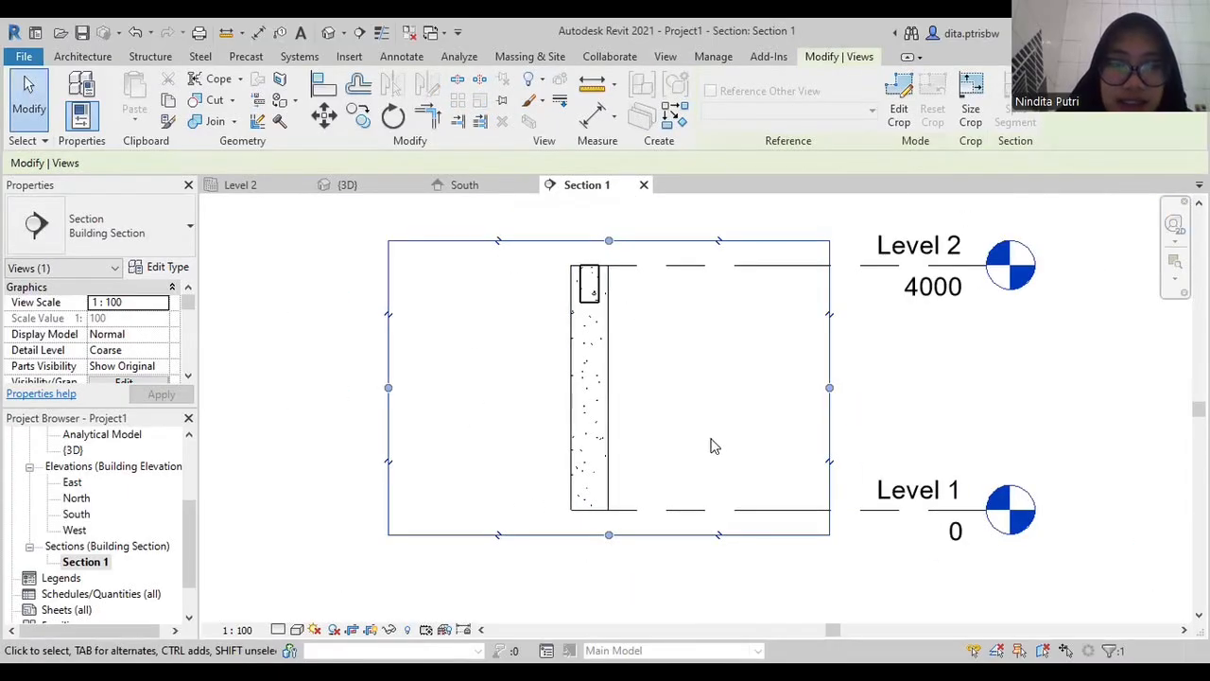
scroll(558, 478, "down", 1)
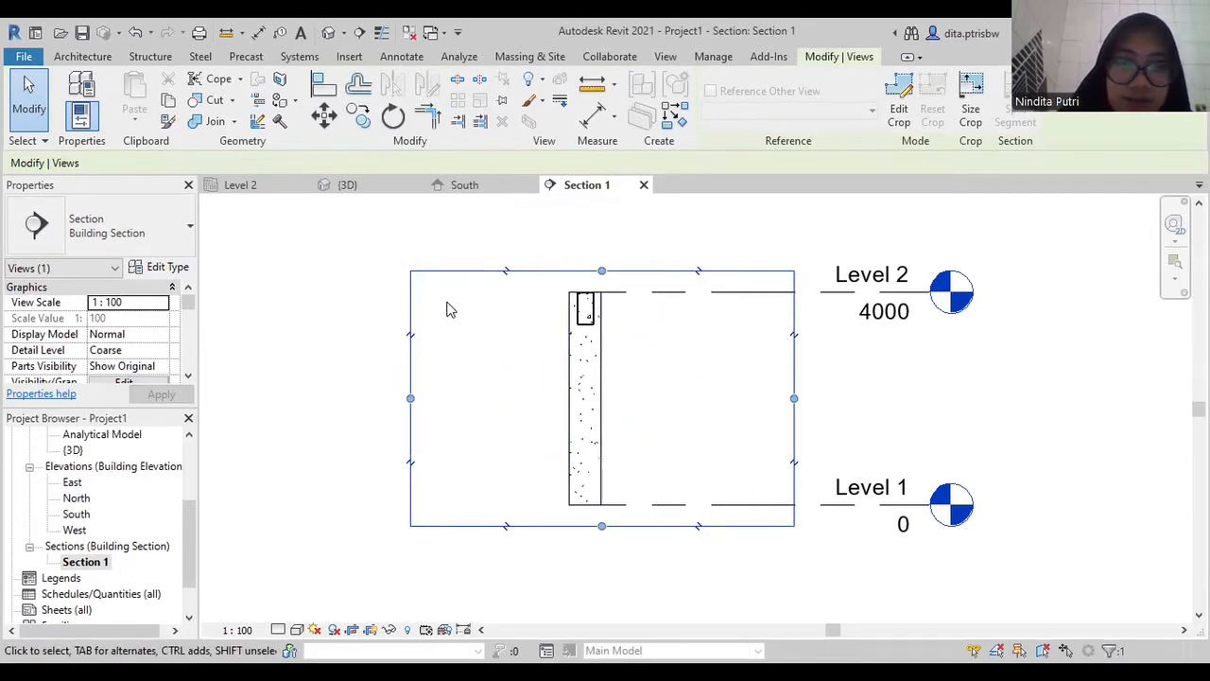
Turn off Crop View and Crop Region Visible for Section 1 and apply the changes
left_click_drag(450, 315, 353, 274)
scroll(68, 346, "down", 6)
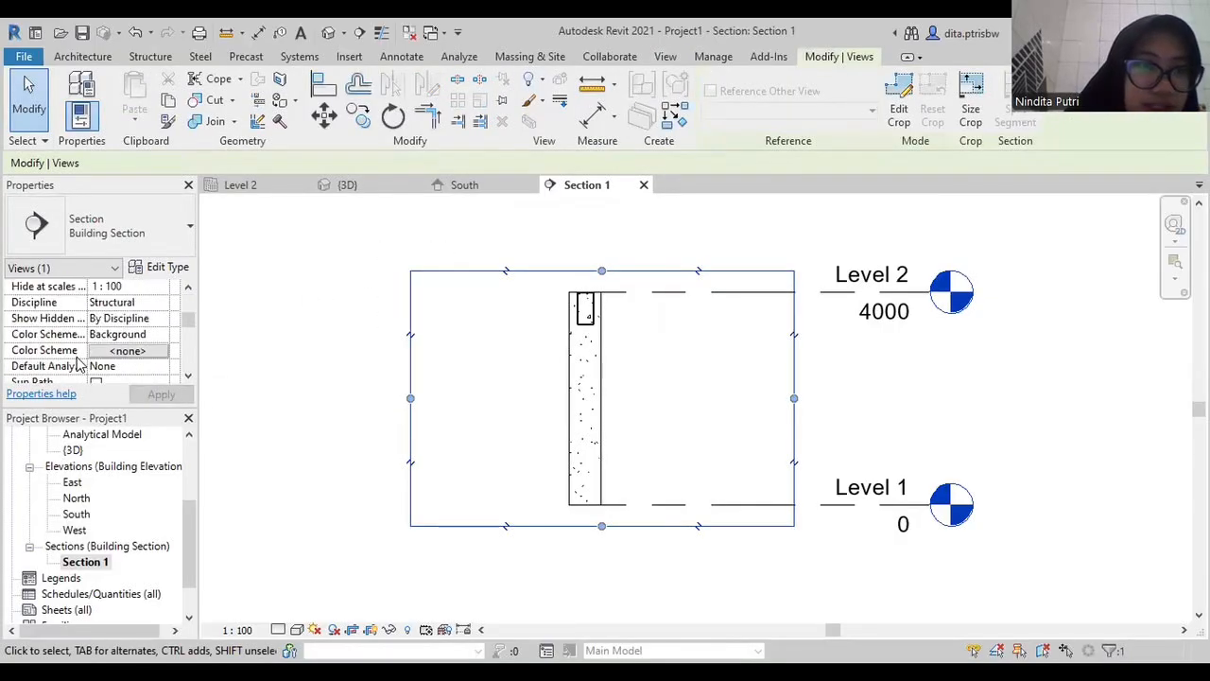
scroll(69, 346, "up", 3)
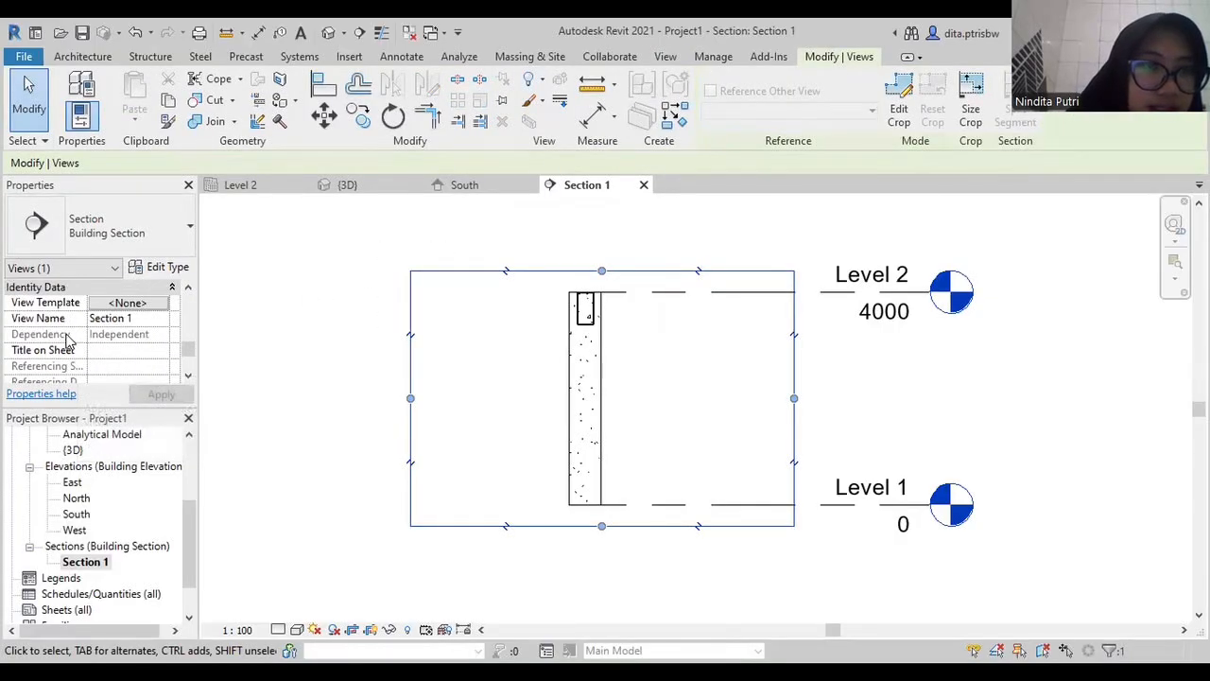
scroll(68, 346, "up", 2)
scroll(68, 346, "down", 3)
scroll(68, 345, "up", 4)
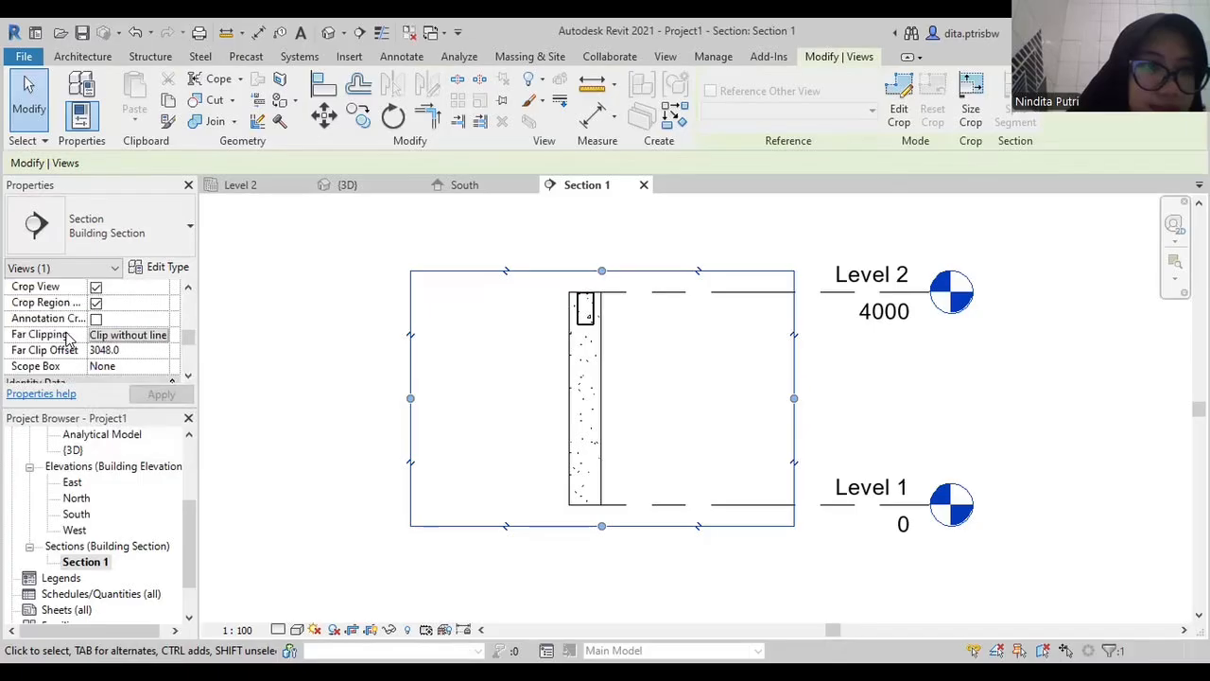
scroll(68, 340, "up", 2)
scroll(68, 342, "down", 1)
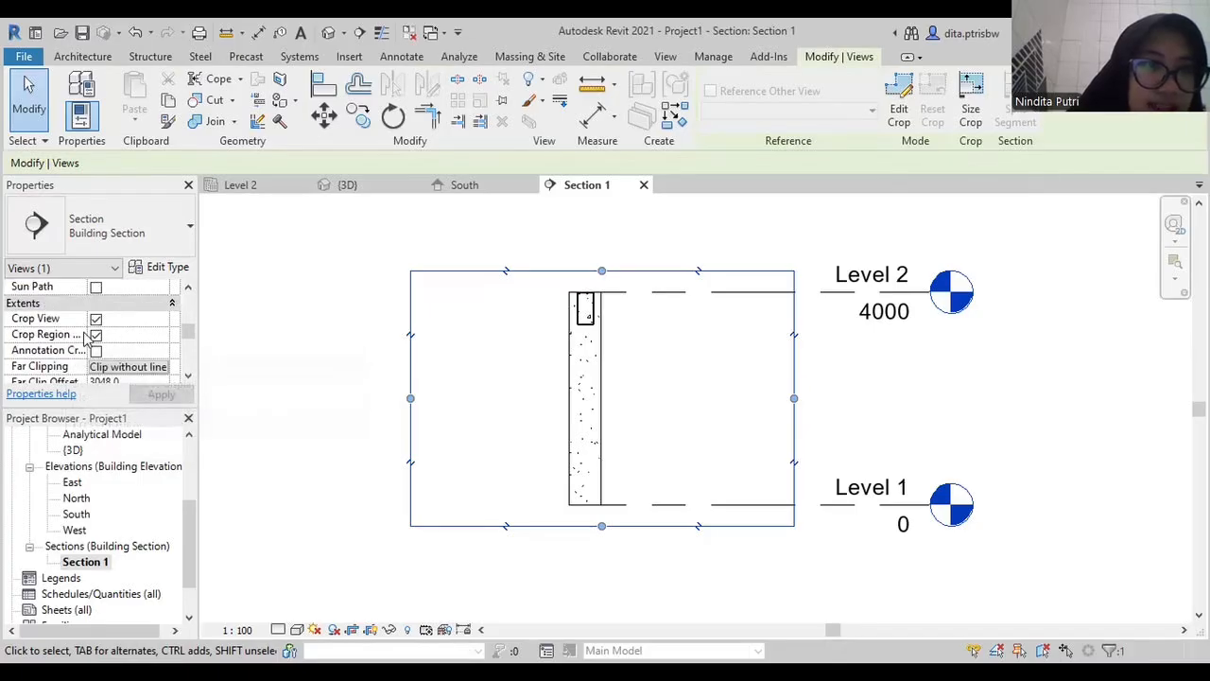
left_click(96, 319)
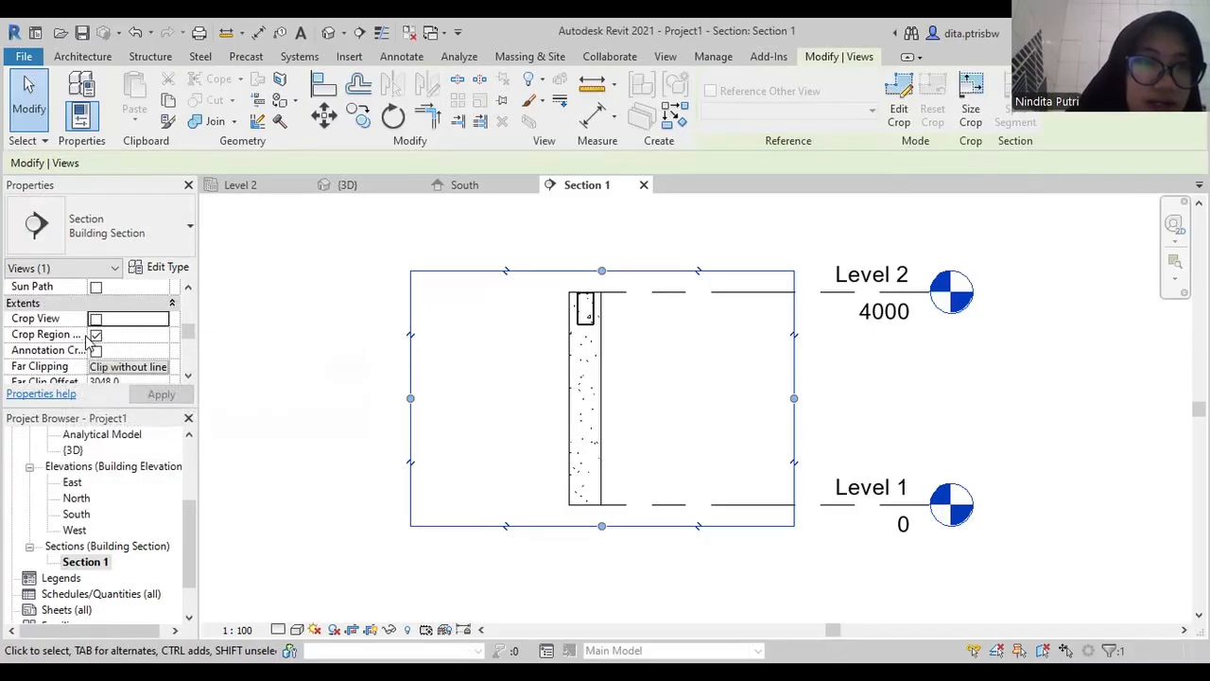
left_click(96, 338)
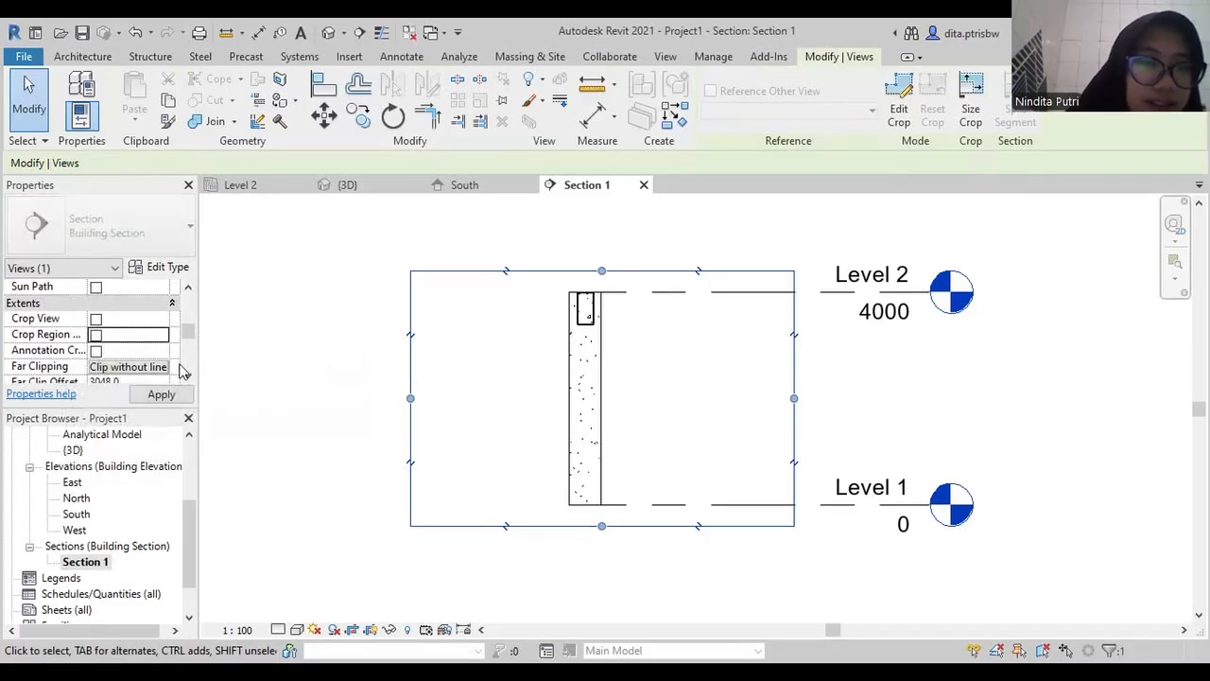
left_click(161, 398)
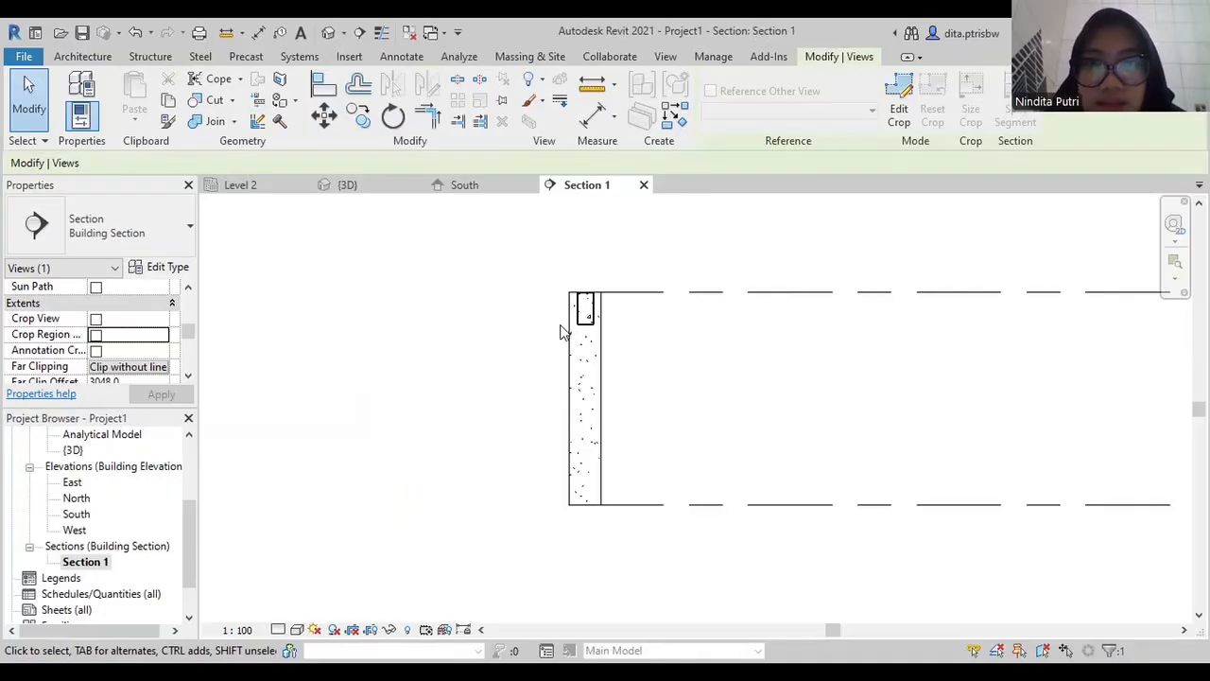
Start Rebar placement for the concrete beam in the section view and choose rebar shape M_T1
scroll(576, 262, "up", 4)
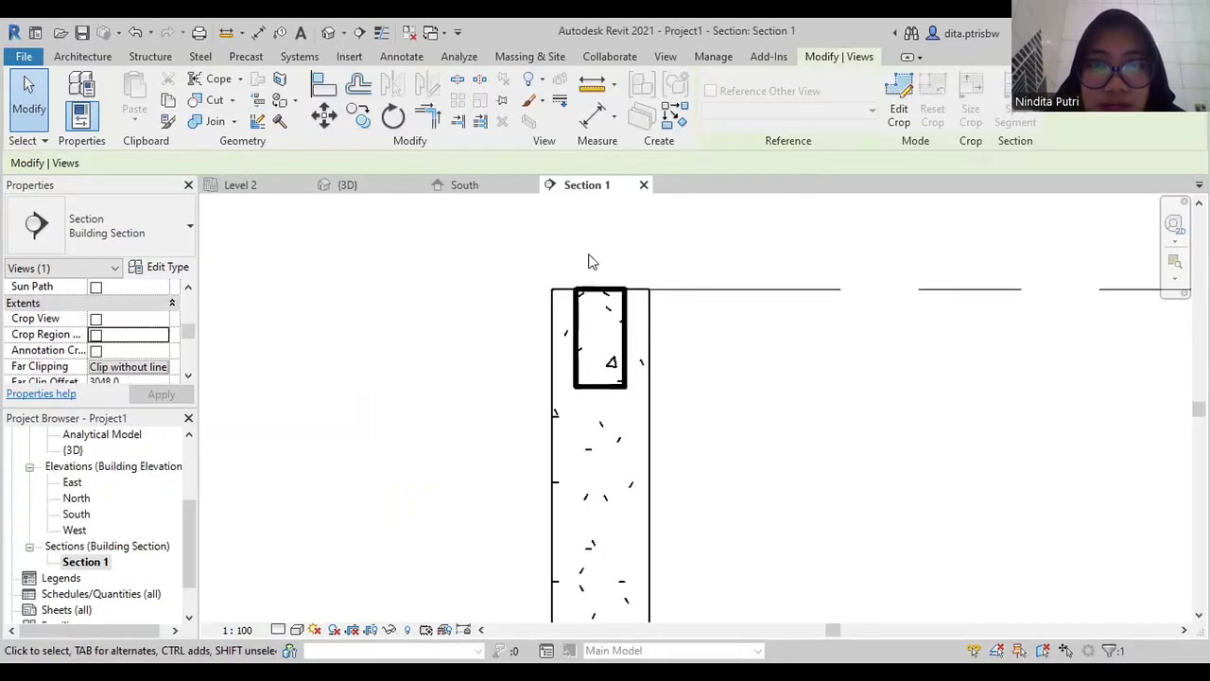
scroll(608, 346, "up", 2)
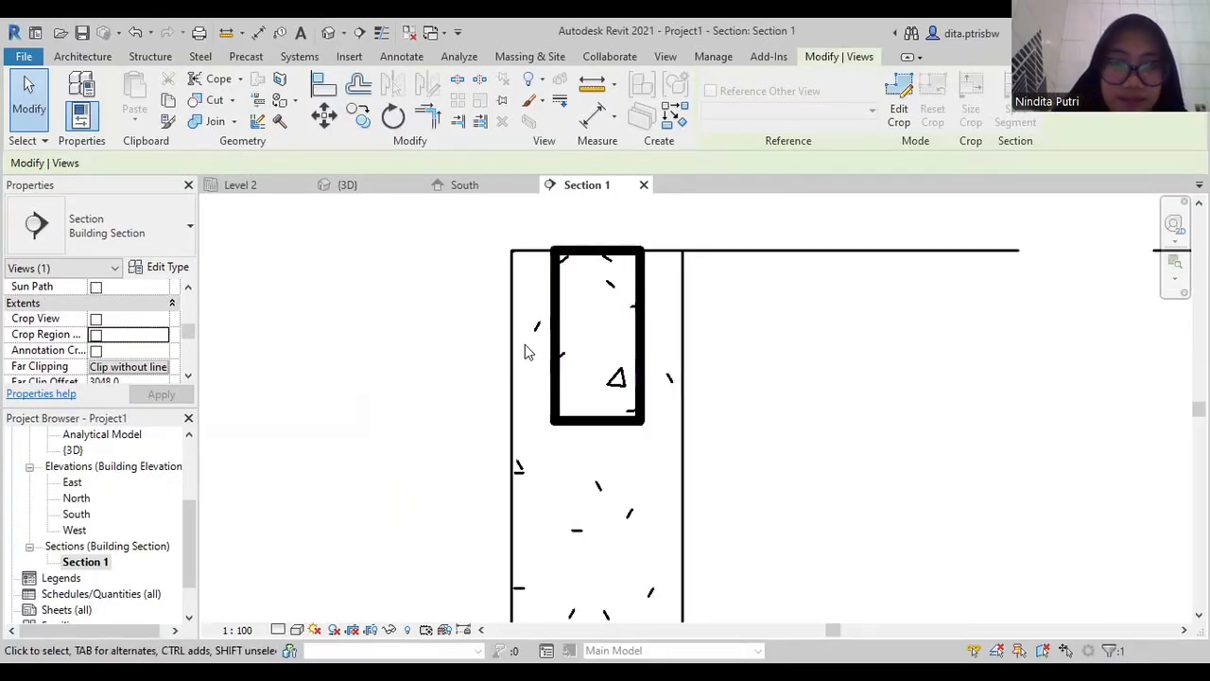
left_click(599, 261)
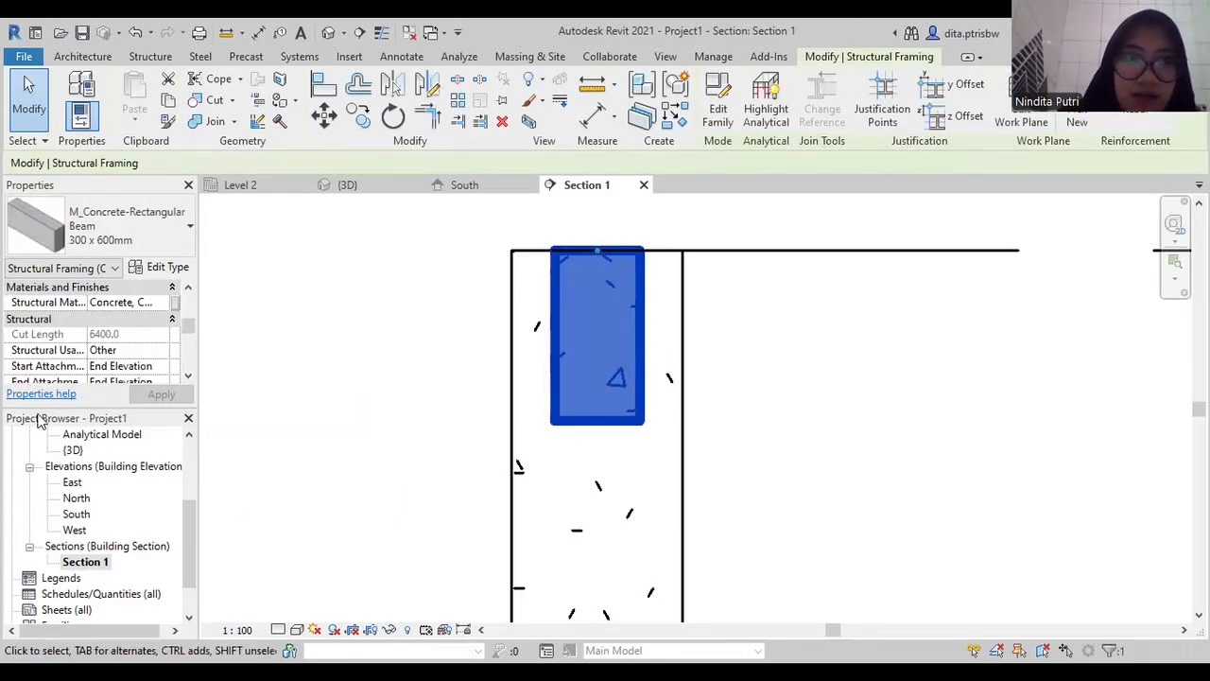
left_click(151, 57)
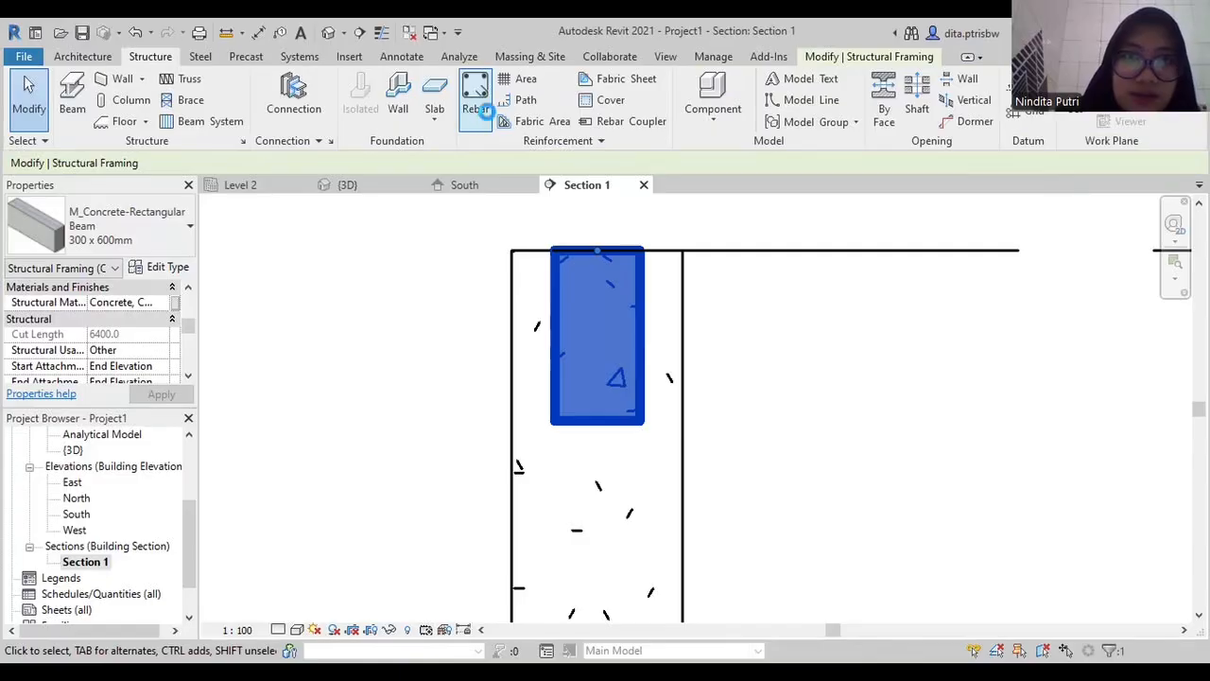
left_click(640, 386)
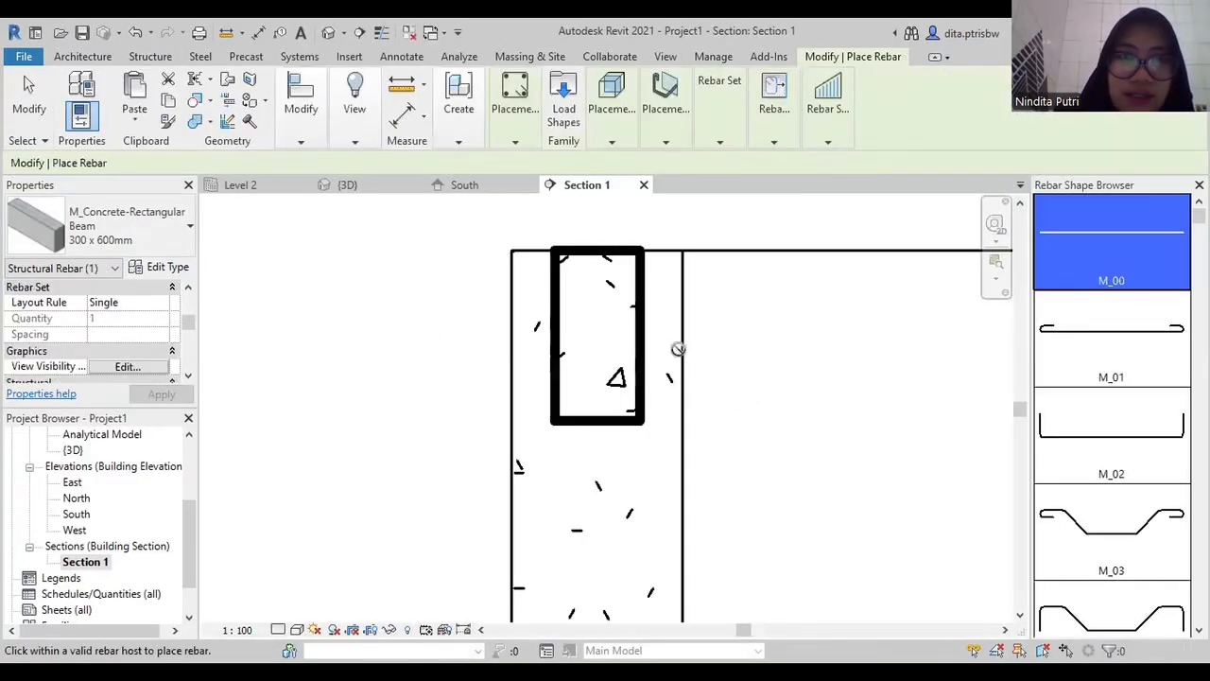
scroll(1115, 430, "down", 5)
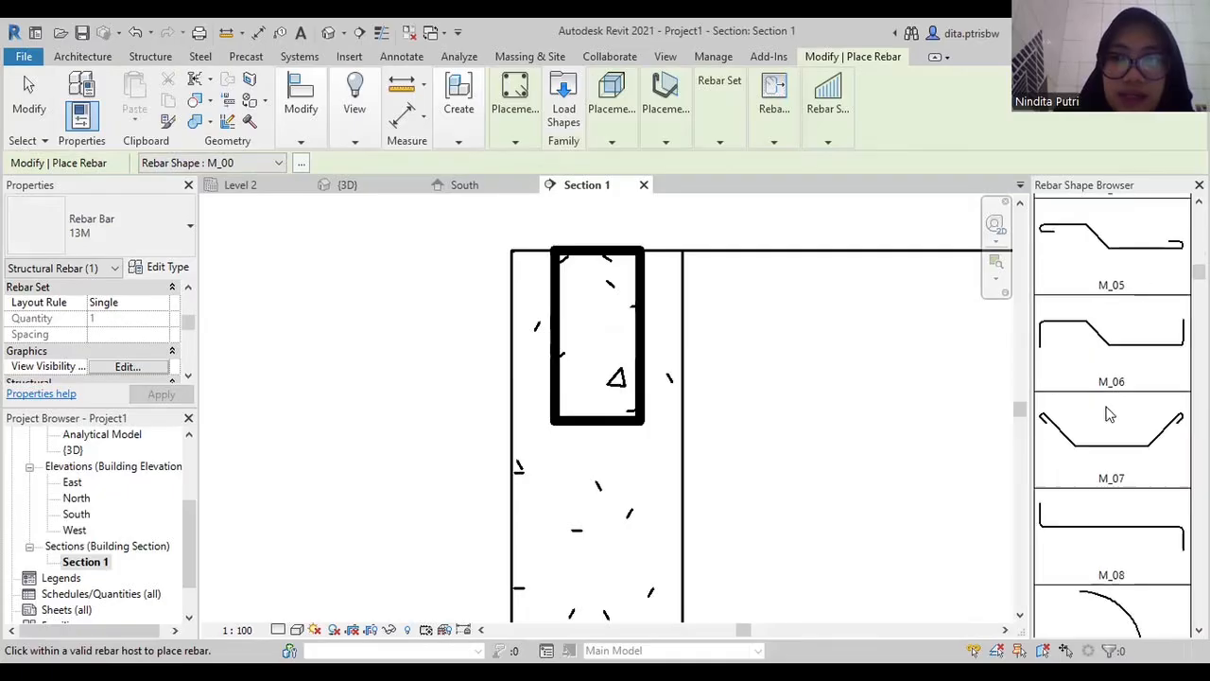
scroll(1109, 415, "down", 2)
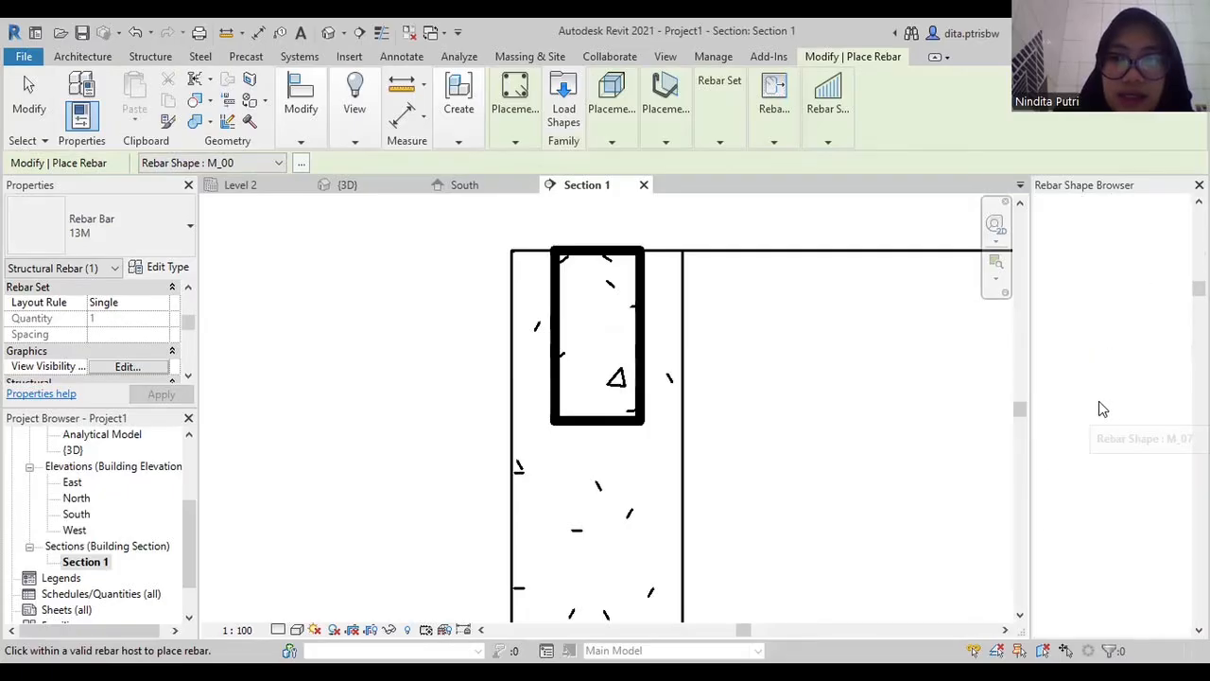
left_click(263, 167)
scroll(219, 437, "down", 2)
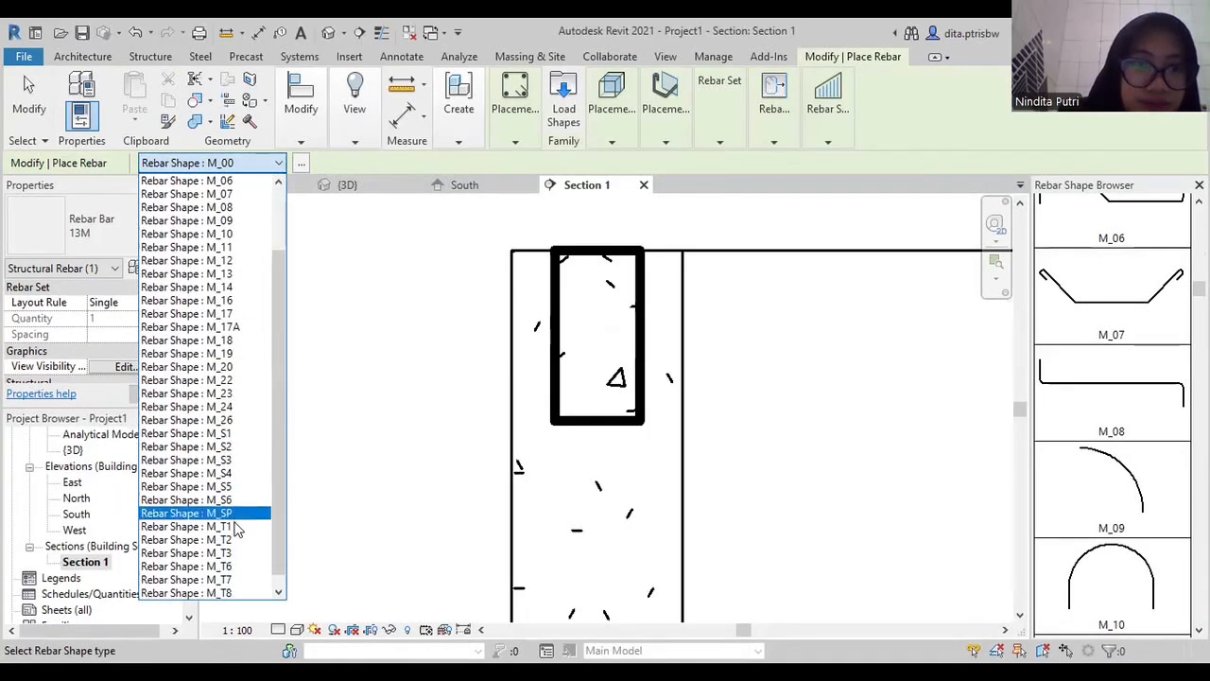
key("Return")
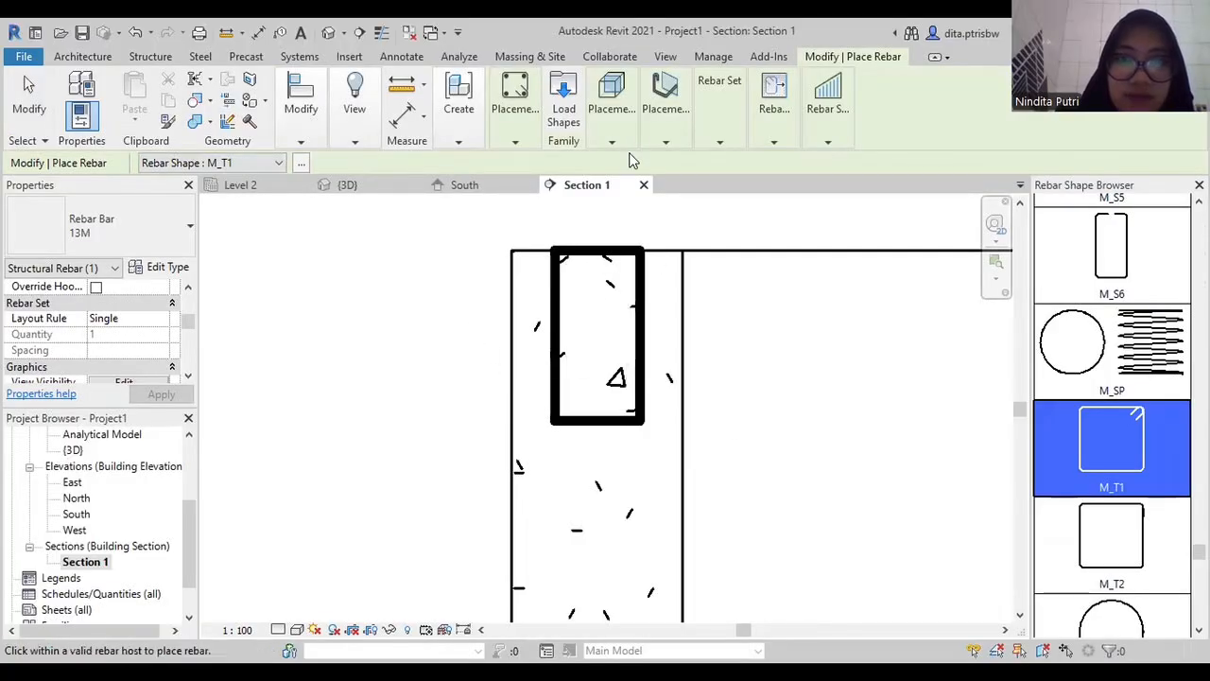
Place a single 13M stirrup inside the beam's cross-section, using the Current Work Plane placement, and end rebar placement
left_click(596, 135)
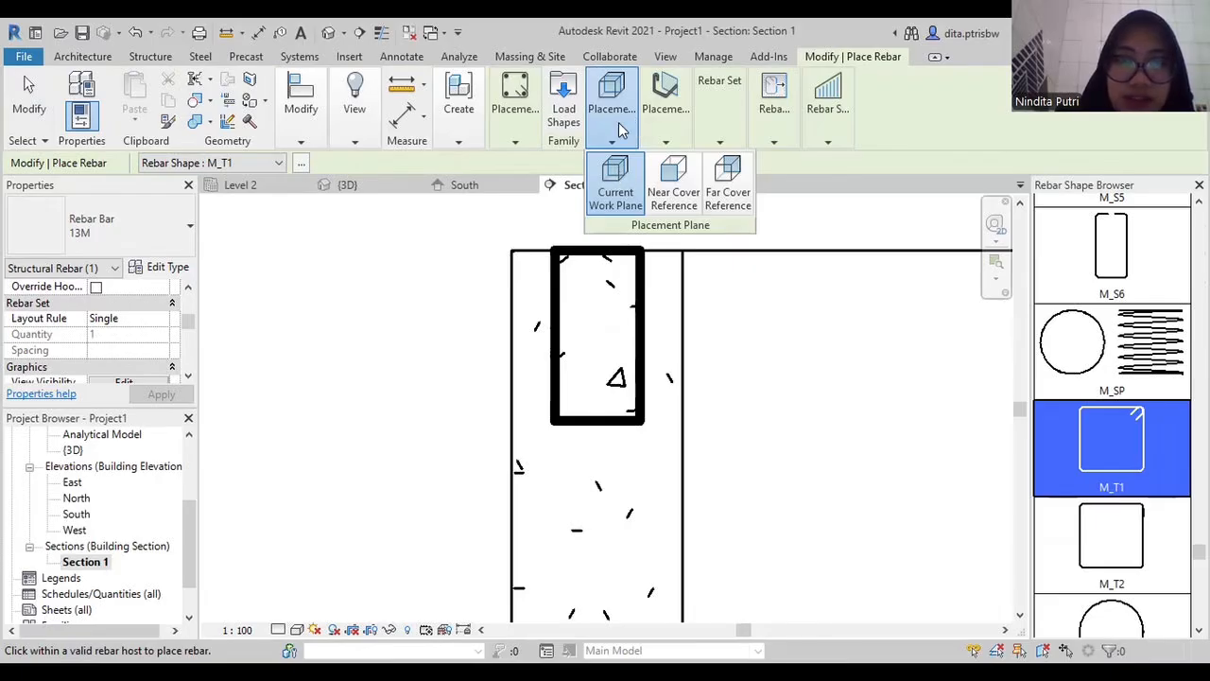
left_click(496, 341)
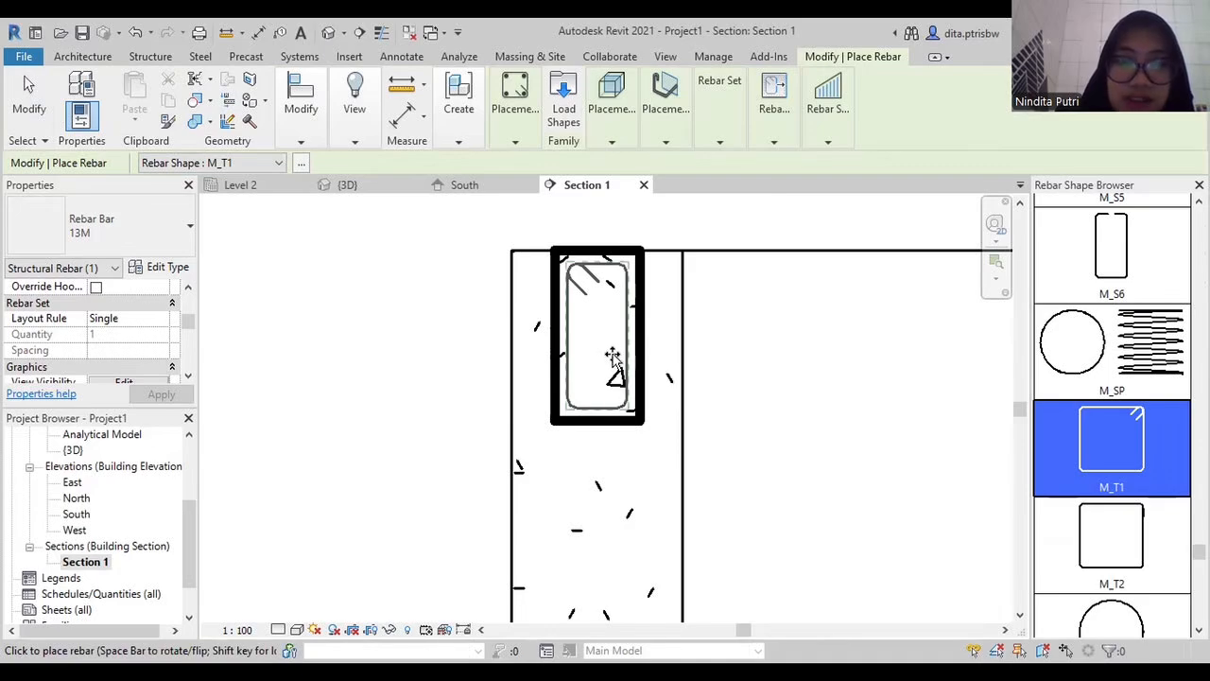
left_click(599, 315)
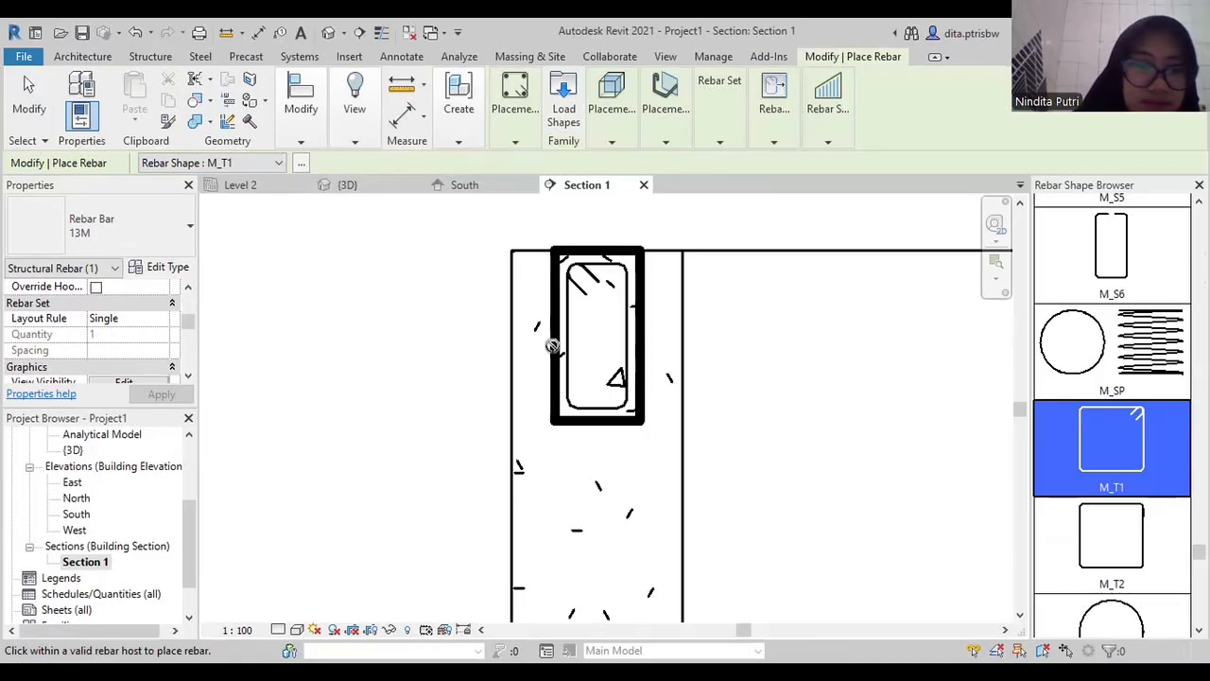
key("Escape")
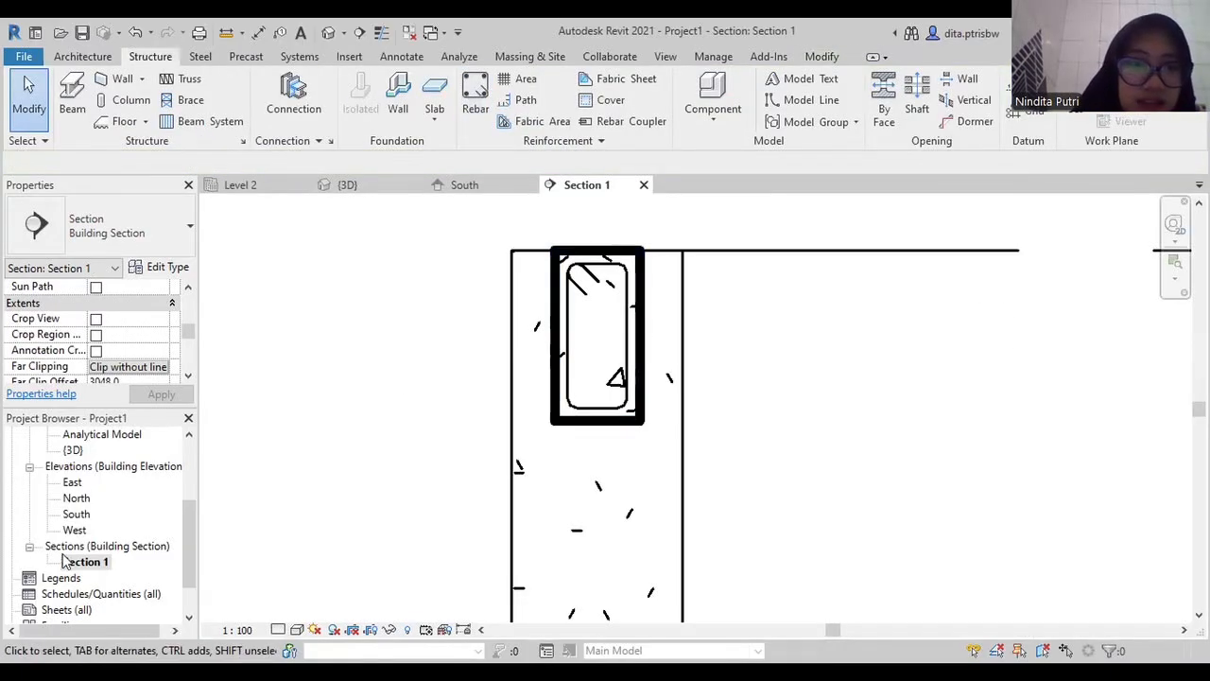
Open the West elevation and bring the beam, its two columns and the section marker into view
scroll(68, 562, "down", 2)
scroll(83, 553, "up", 2)
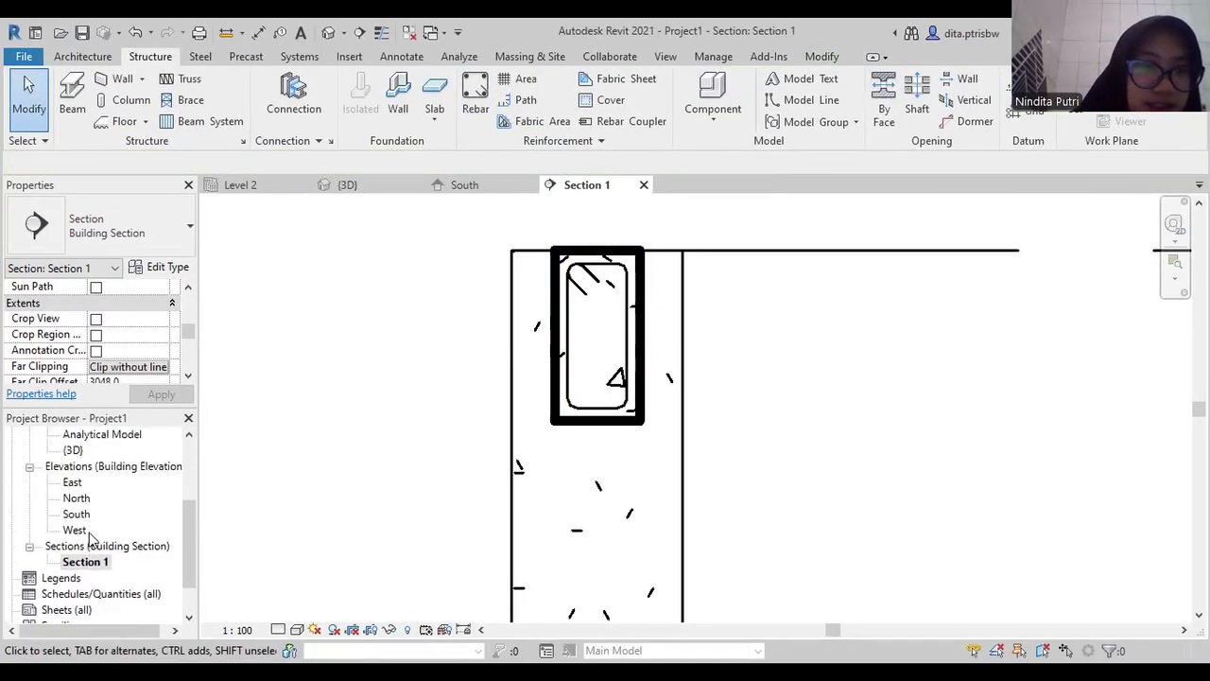
double_click(77, 530)
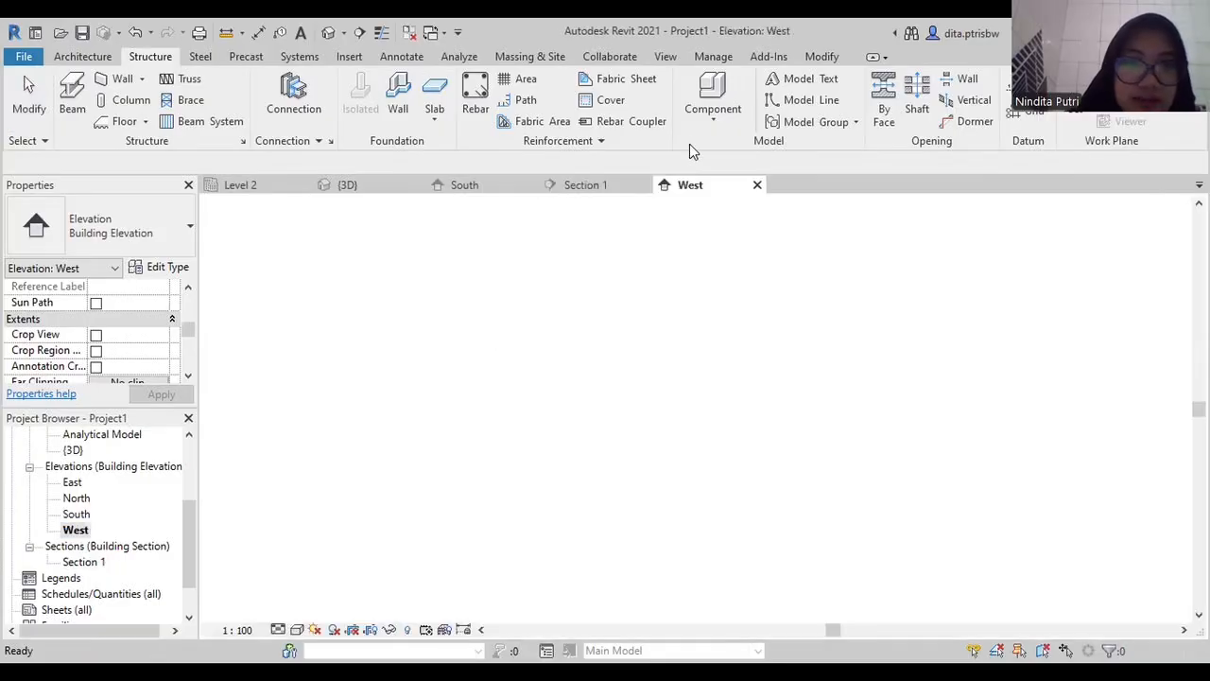
middle_click_drag(383, 374, 573, 368)
scroll(519, 270, "up", 1)
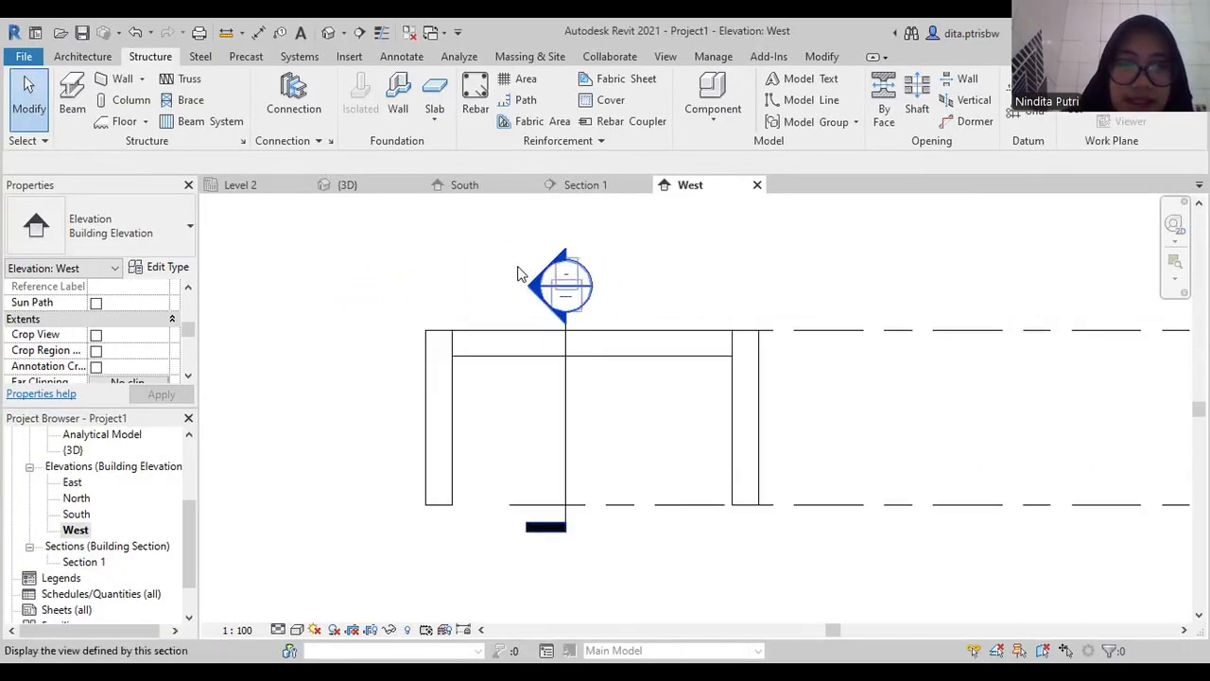
Turn off the Sections annotation category in the West elevation's Visibility/Graphic Overrides and apply the change
left_click(546, 526)
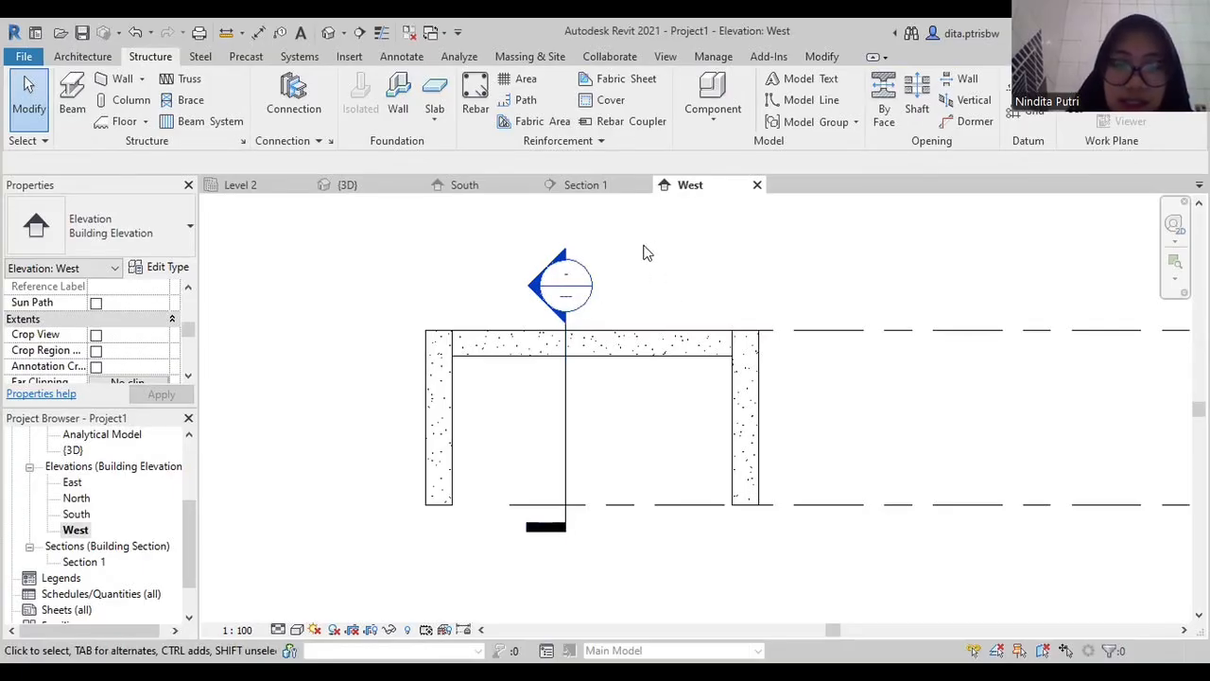
key("v")
key("v")
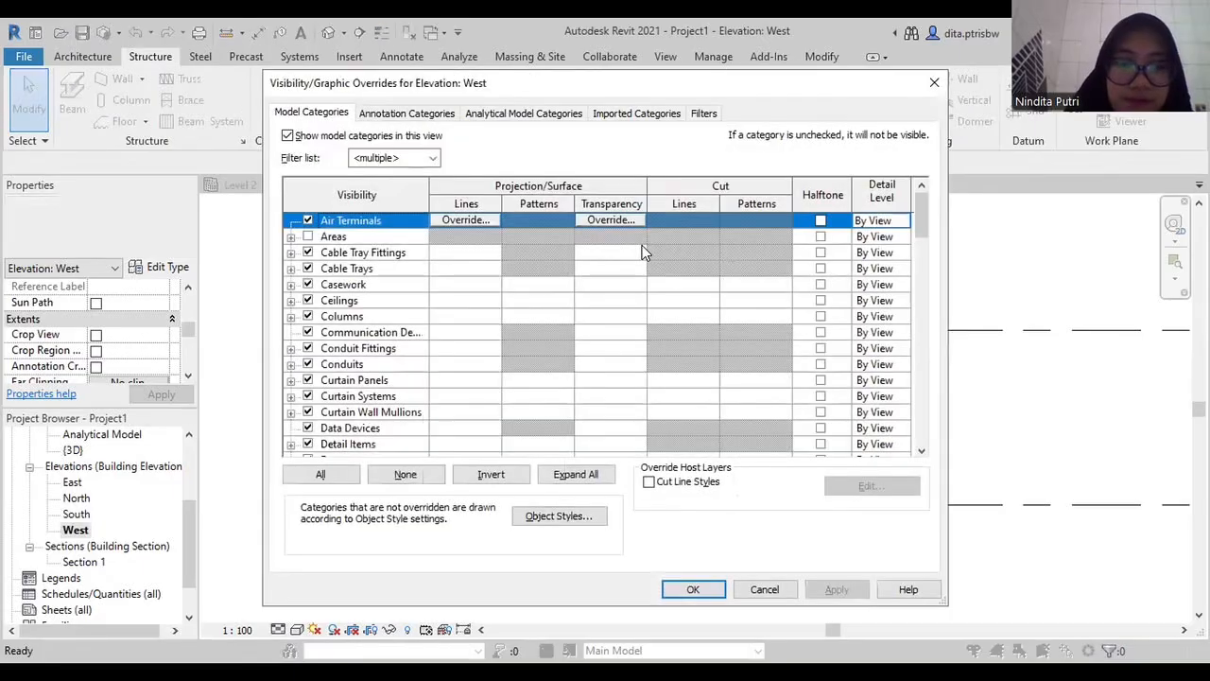
left_click(388, 112)
scroll(369, 337, "down", 1)
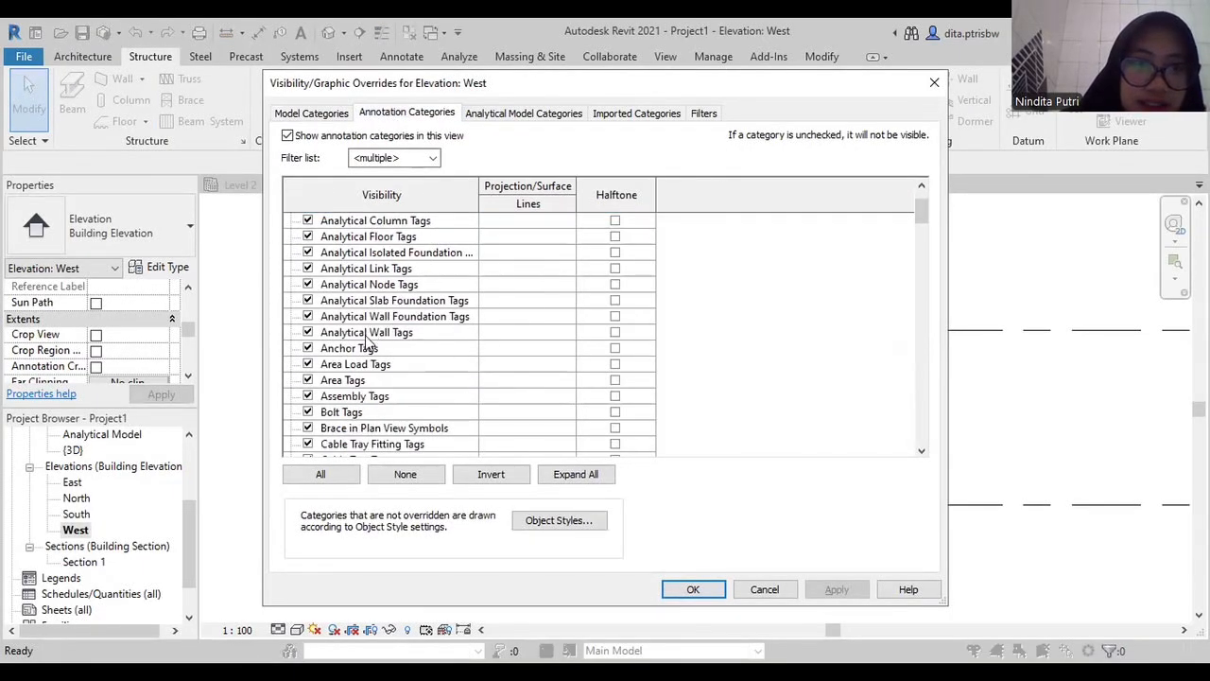
scroll(369, 340, "down", 12)
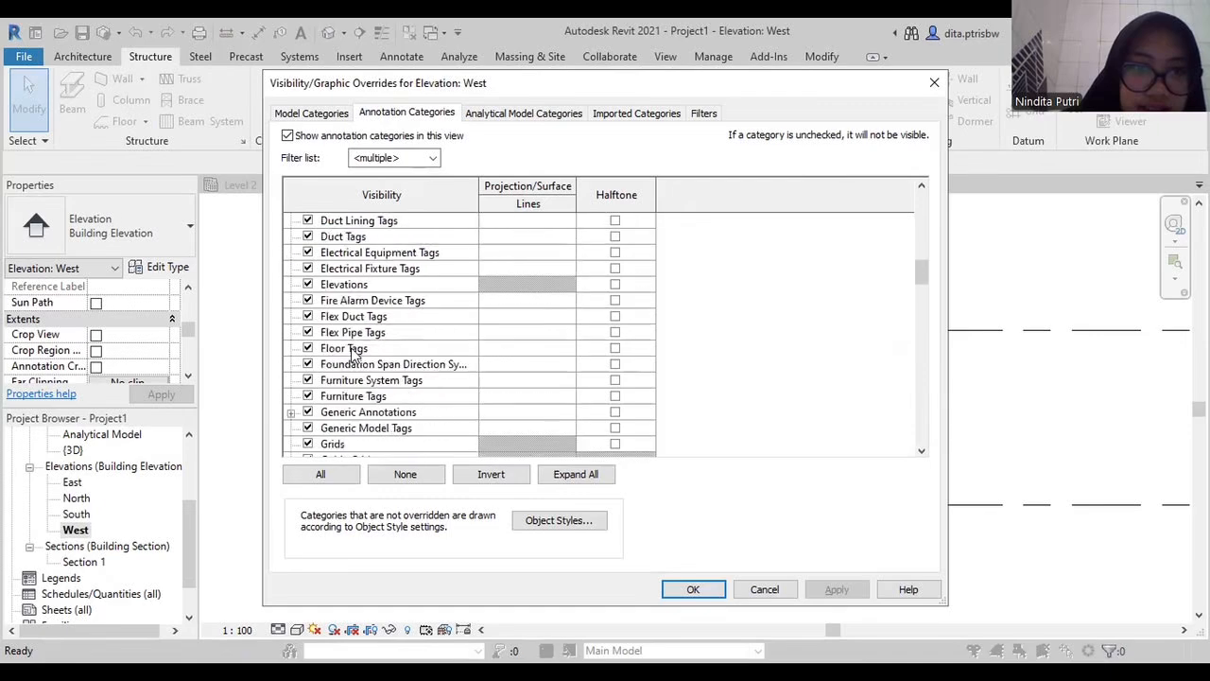
scroll(352, 352, "down", 5)
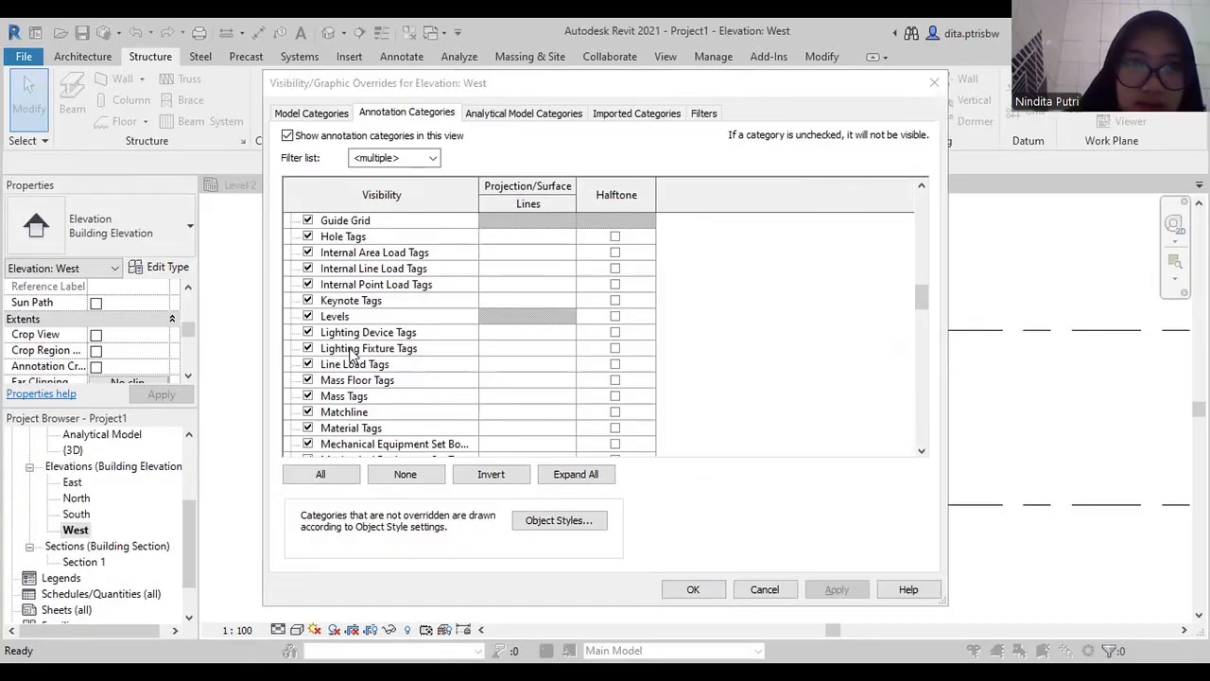
scroll(352, 351, "down", 11)
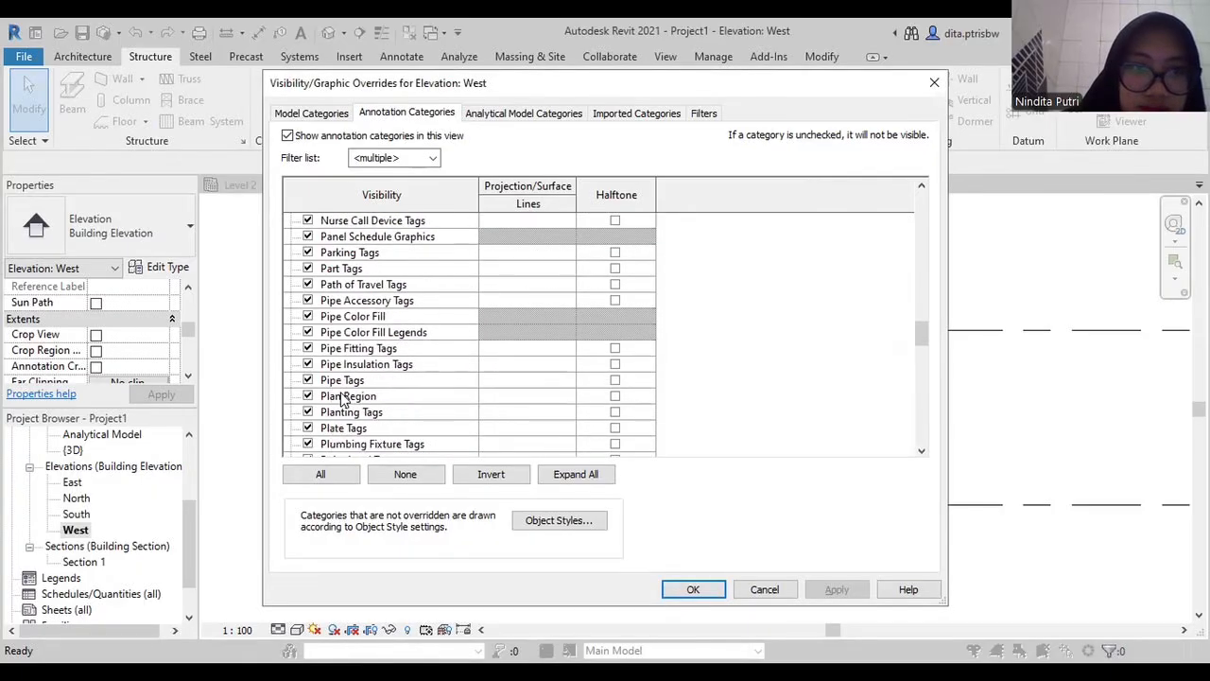
scroll(340, 401, "down", 3)
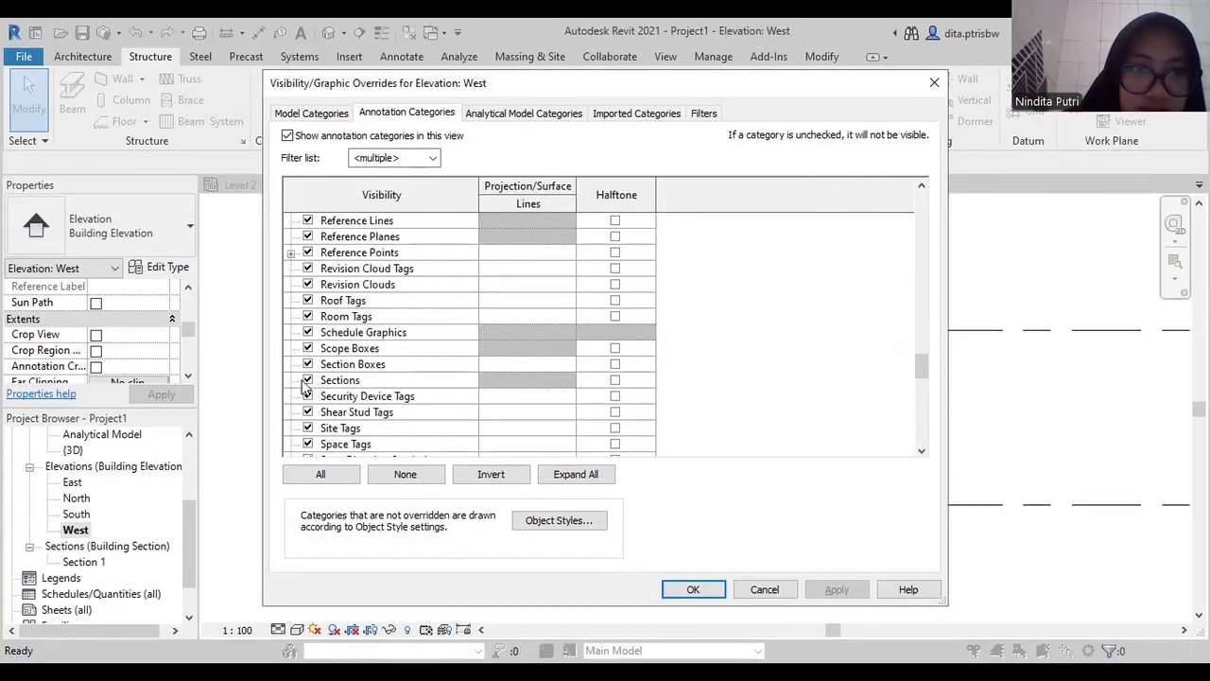
left_click(307, 381)
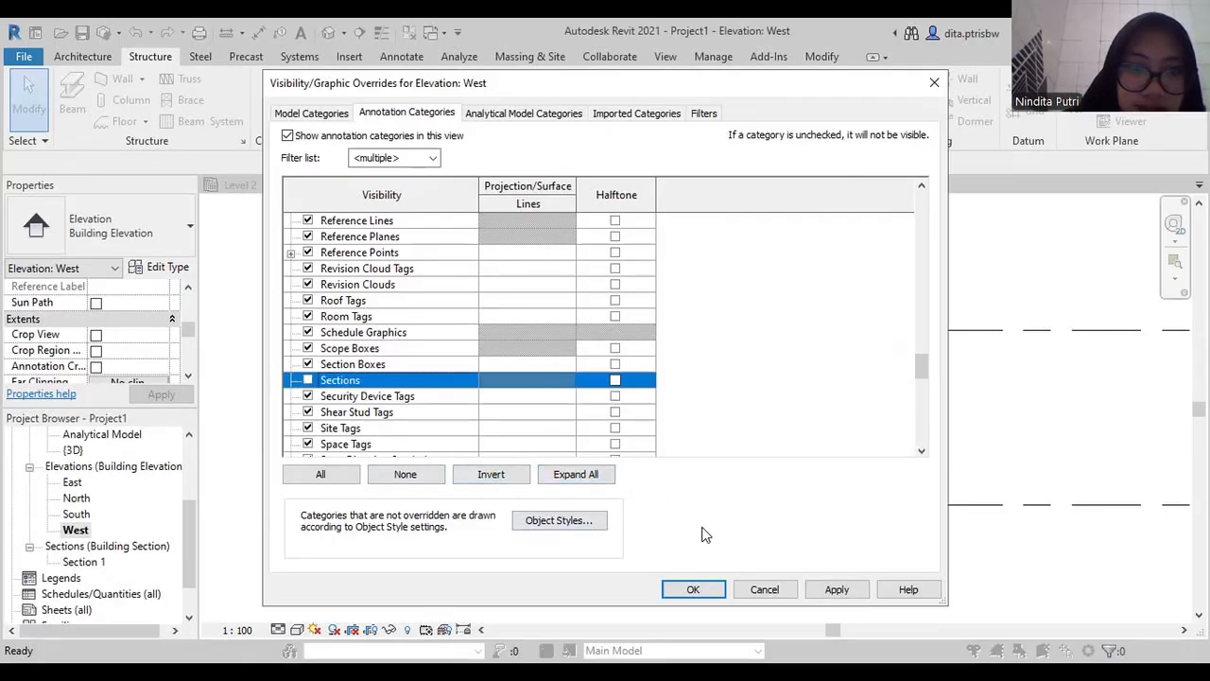
left_click(698, 588)
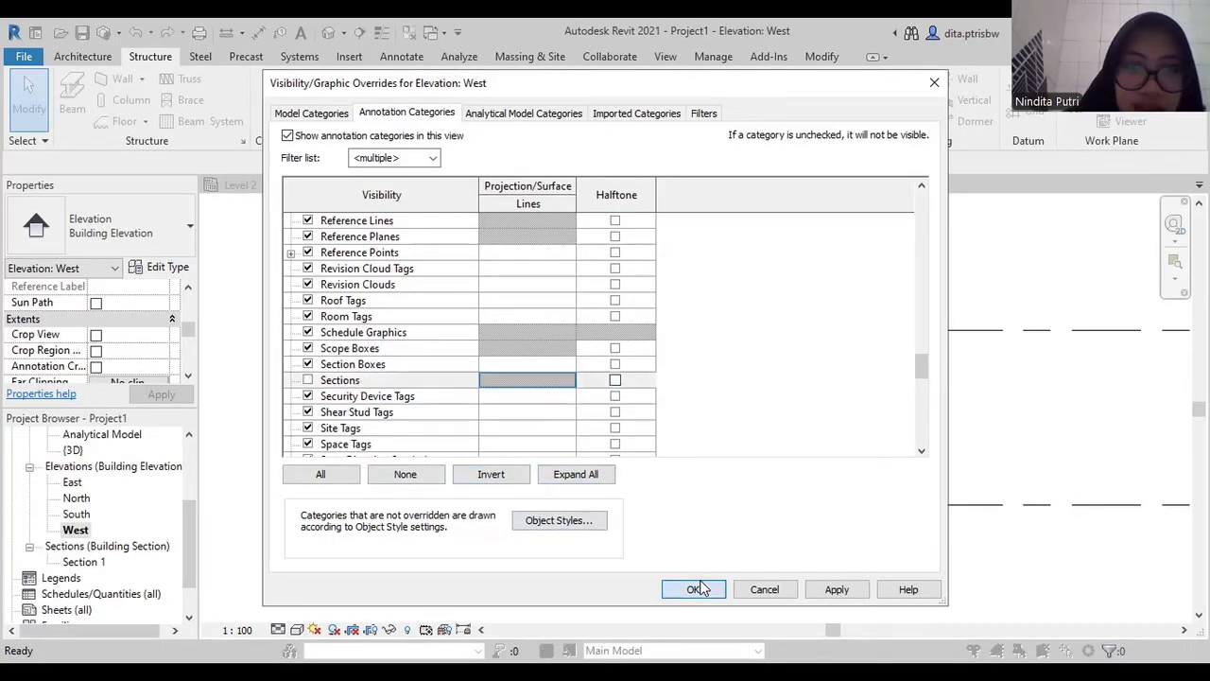
Set the West elevation to the Wireframe visual style and Fine detail level
middle_click_drag(539, 470, 576, 464)
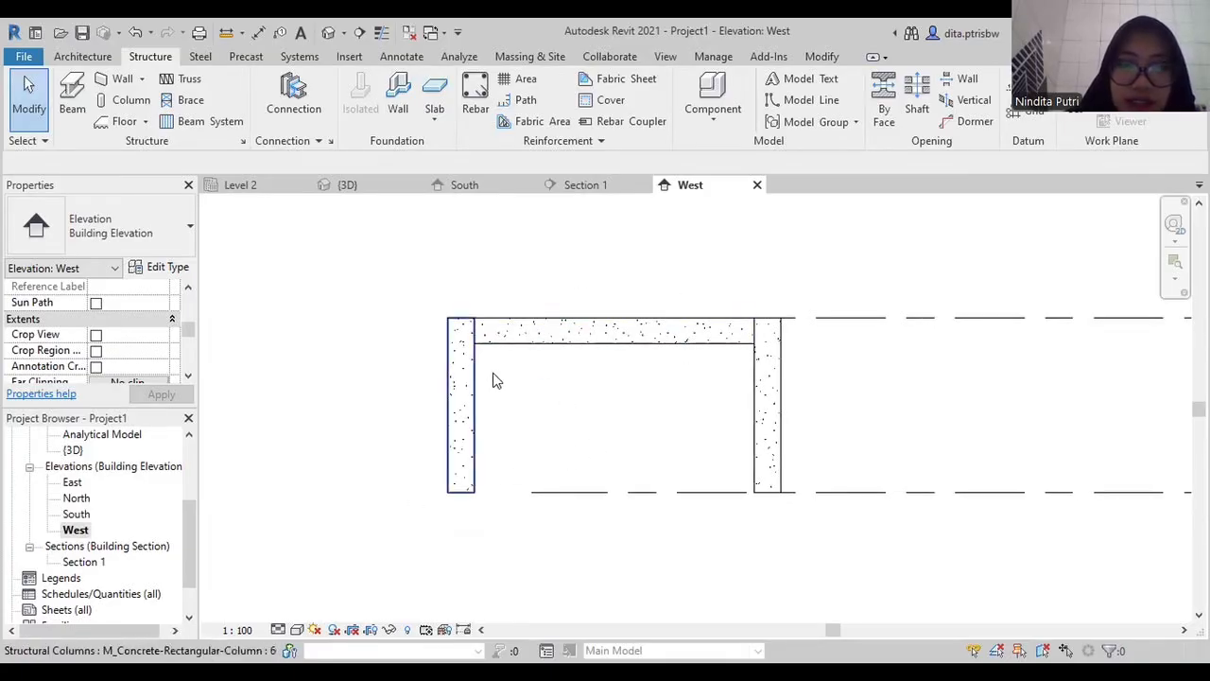
left_click(297, 631)
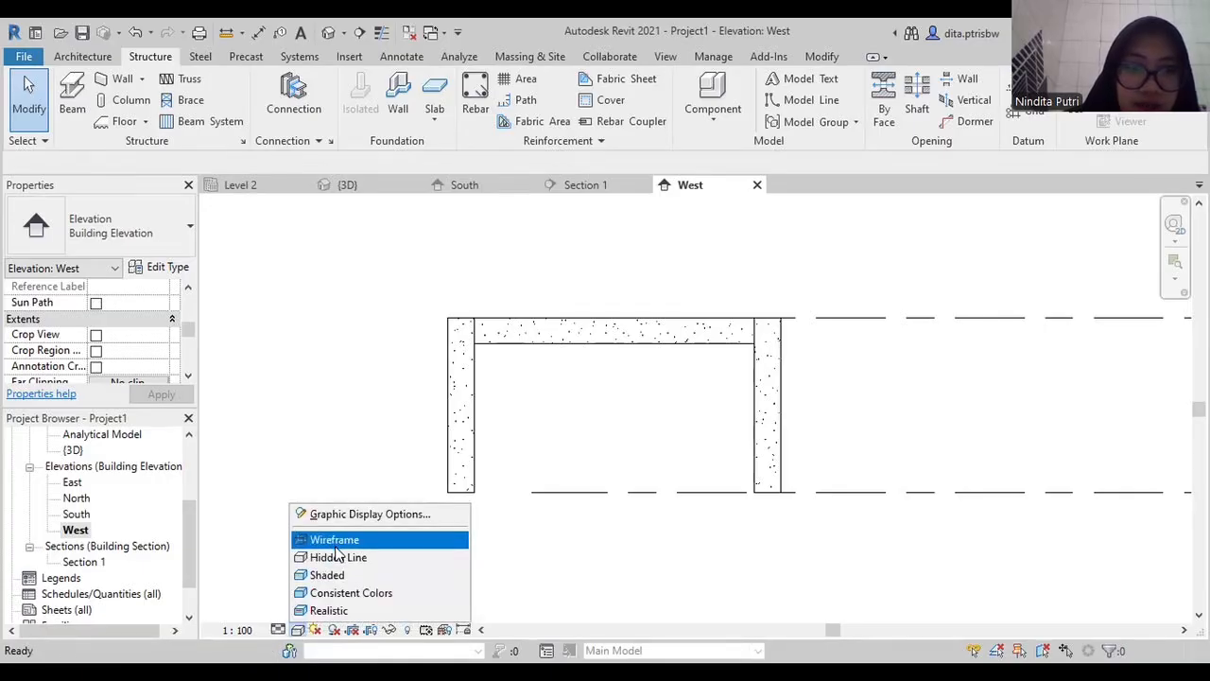
left_click(335, 543)
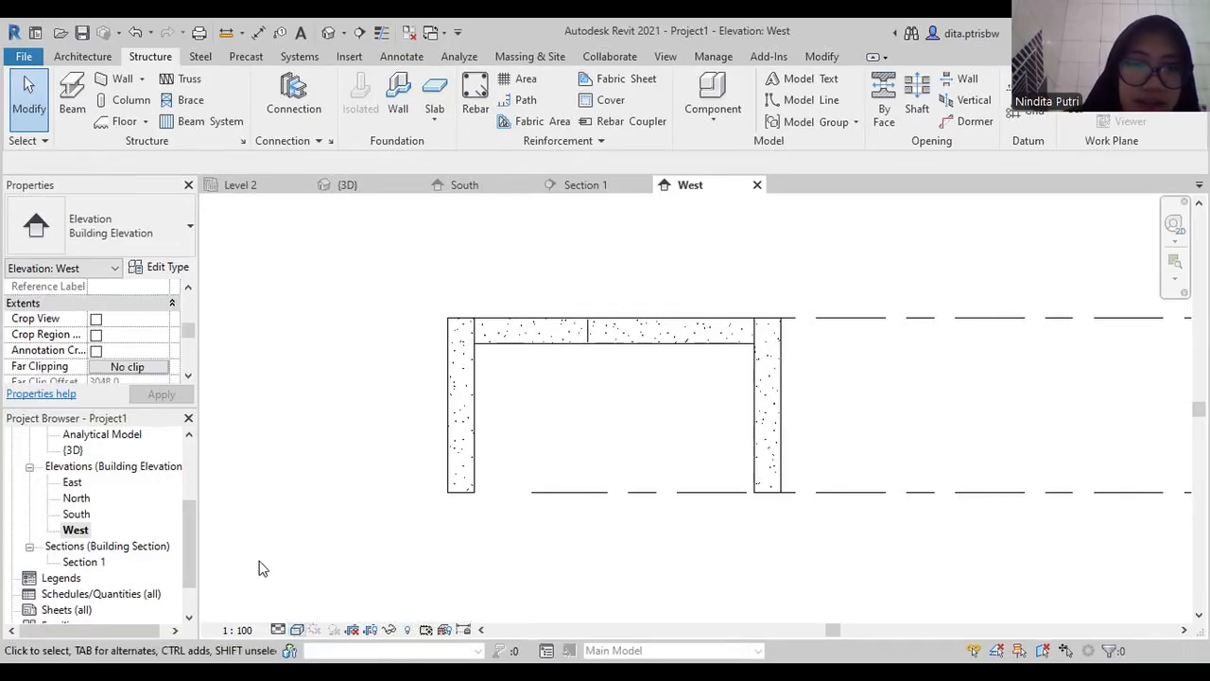
left_click(279, 629)
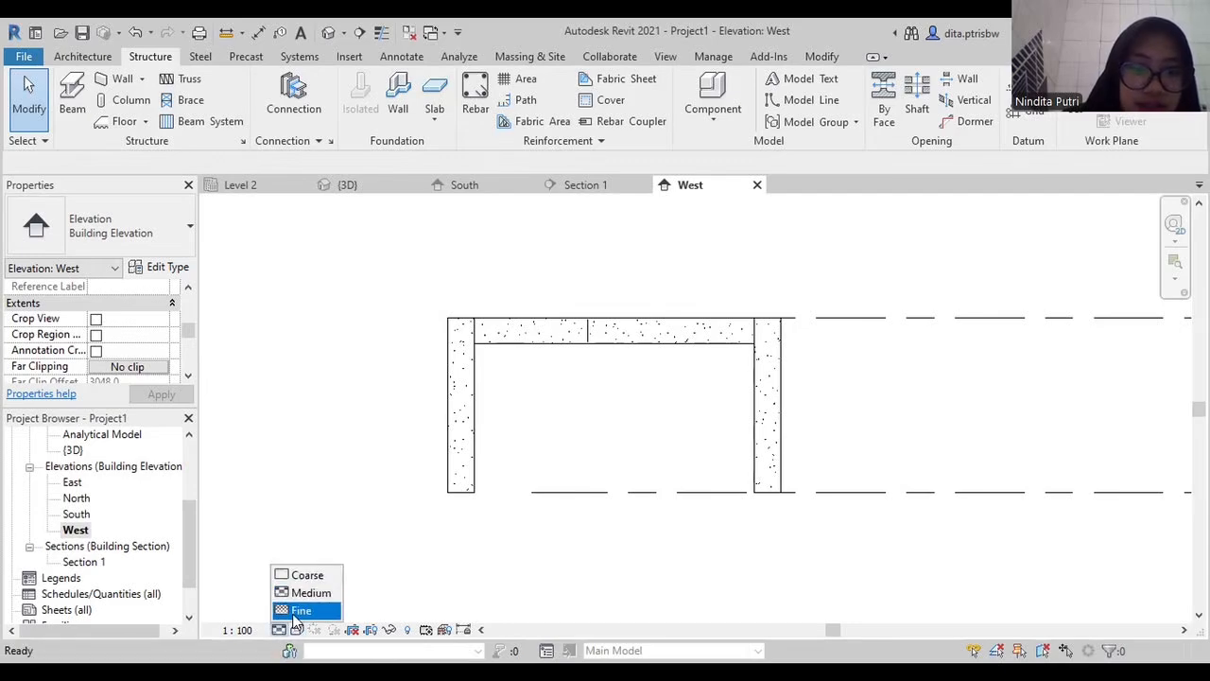
left_click(298, 610)
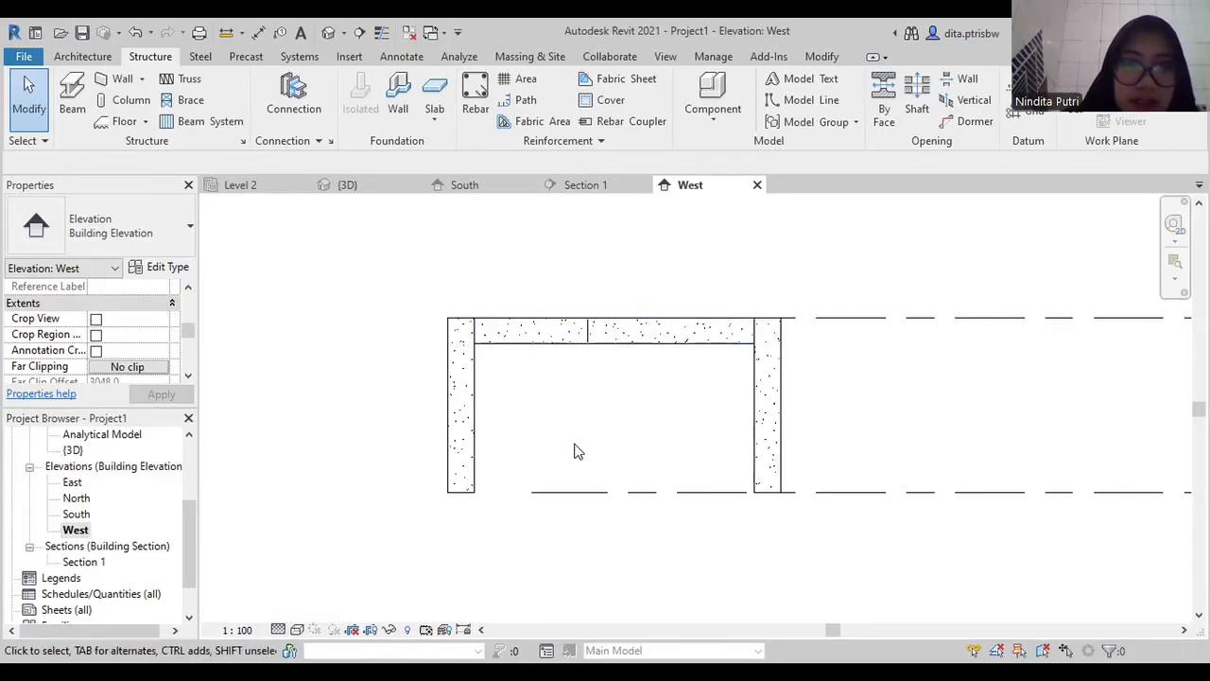
Draw a Thin Lines detail line along the beam's underside from the right column's inner face partway toward midspan
middle_click_drag(571, 447, 556, 422)
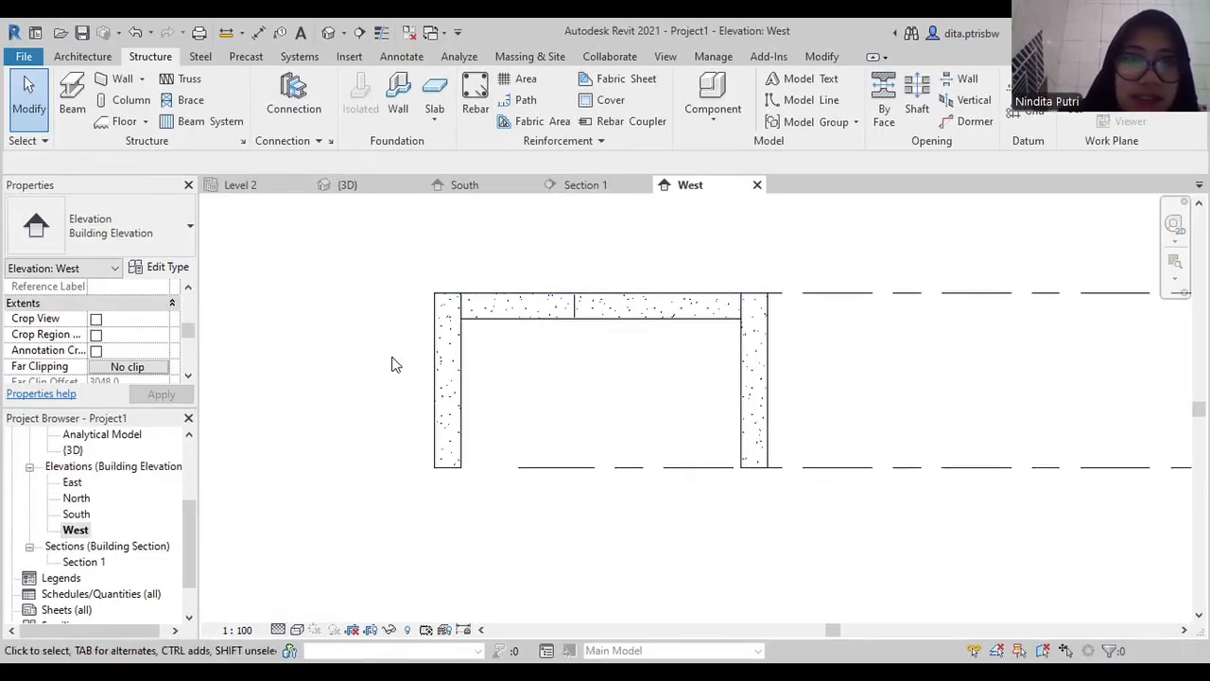
left_click(404, 57)
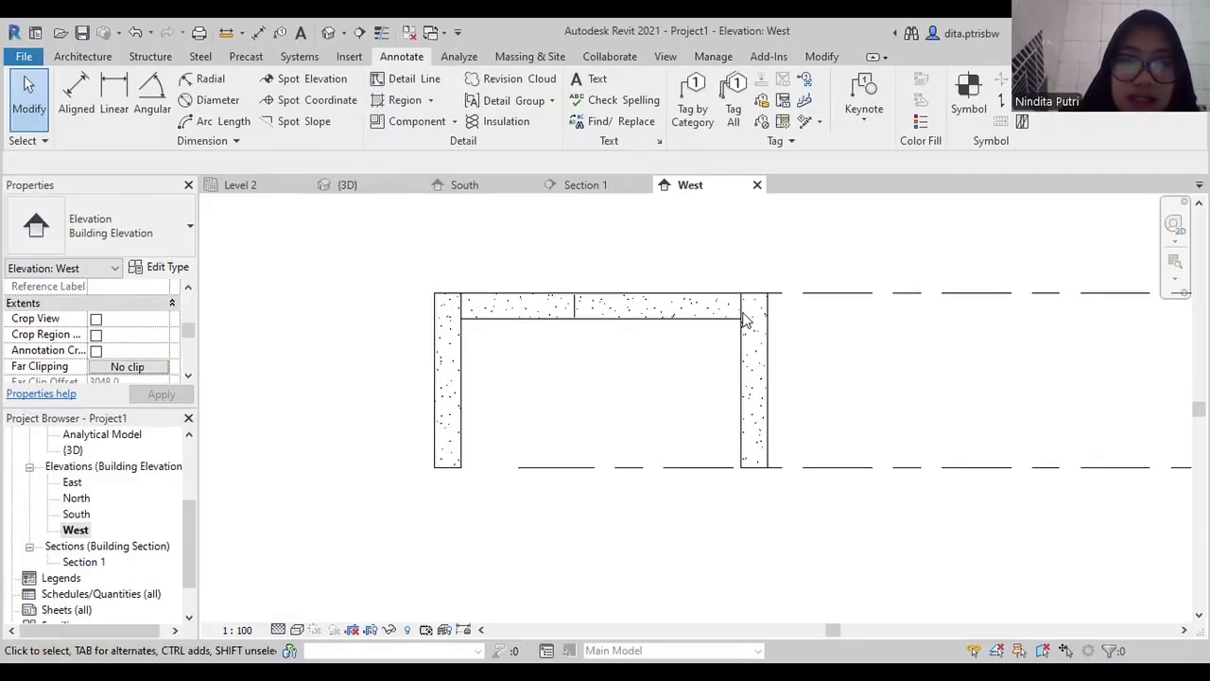
scroll(553, 354, "up", 1)
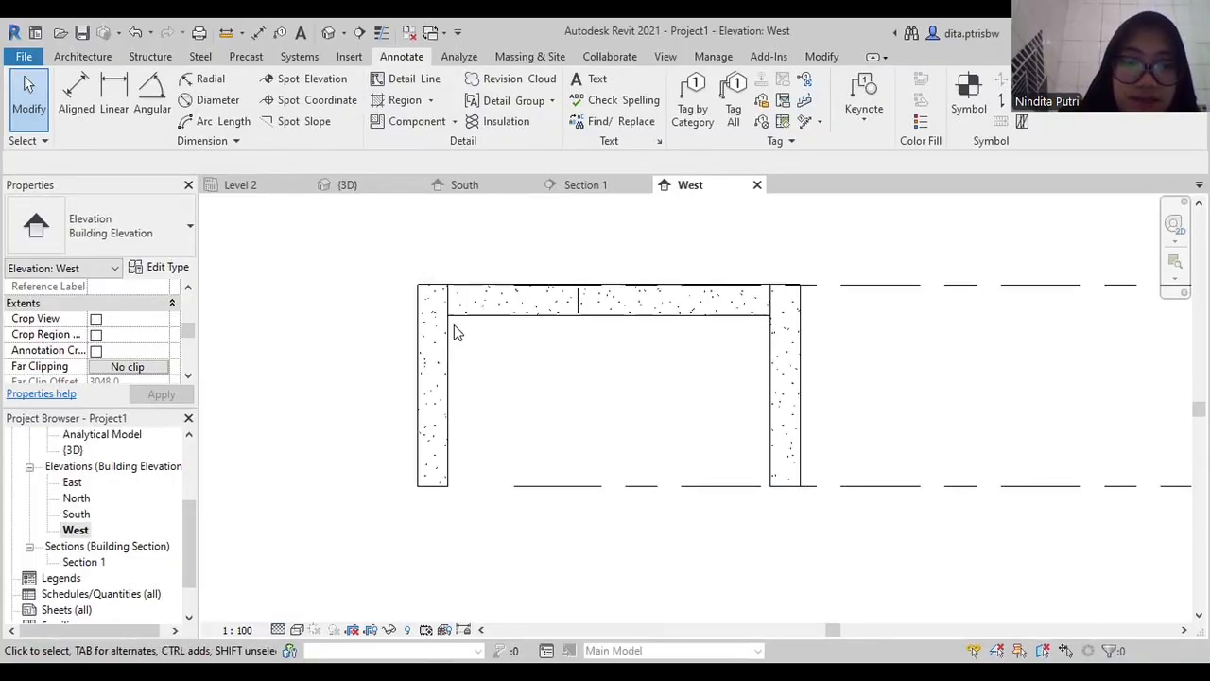
scroll(453, 316, "up", 1)
middle_click_drag(583, 337, 551, 333)
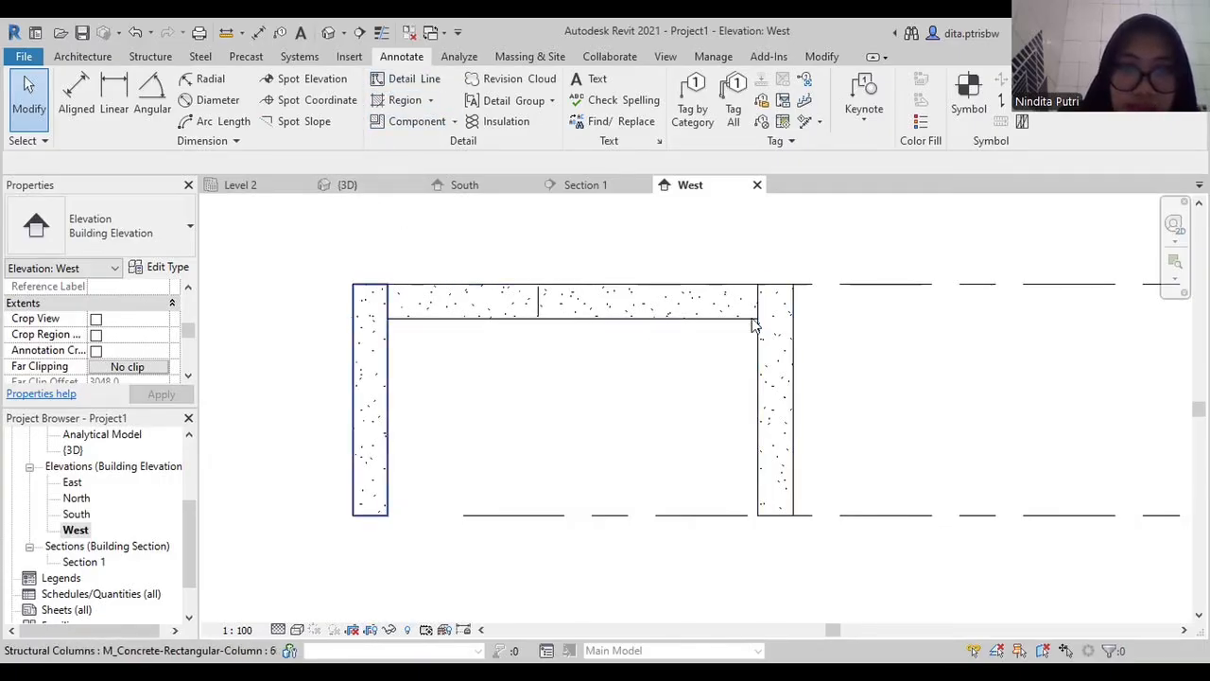
left_click(407, 78)
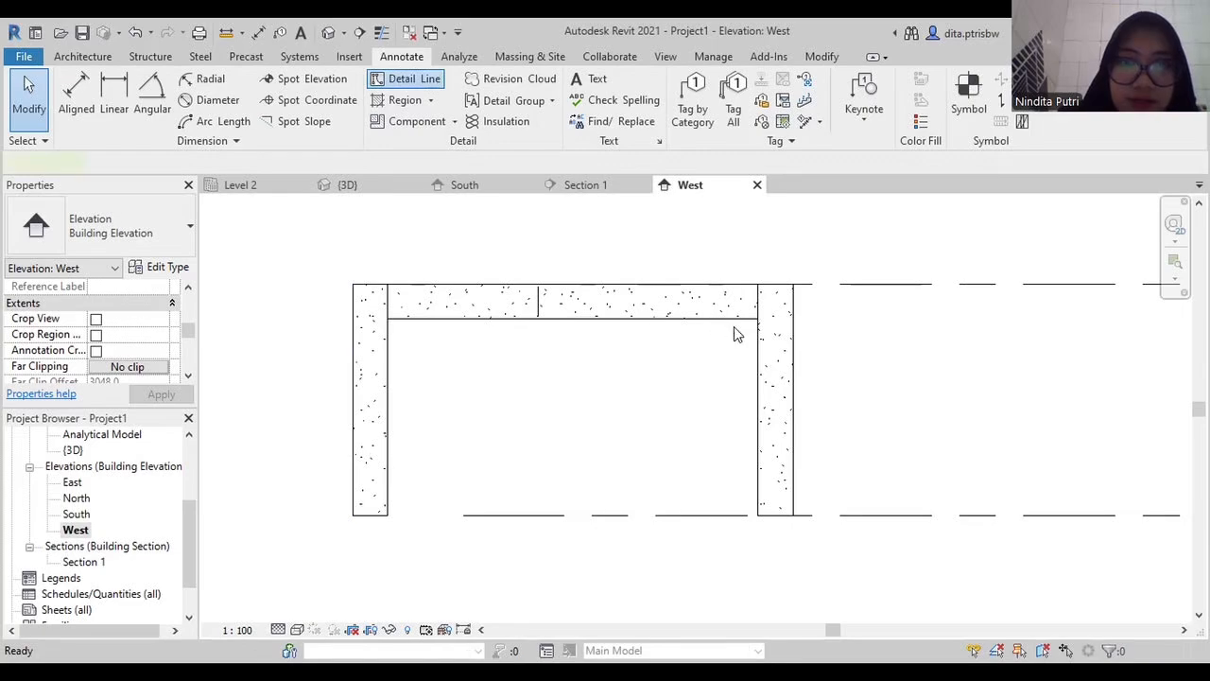
scroll(737, 332, "up", 1)
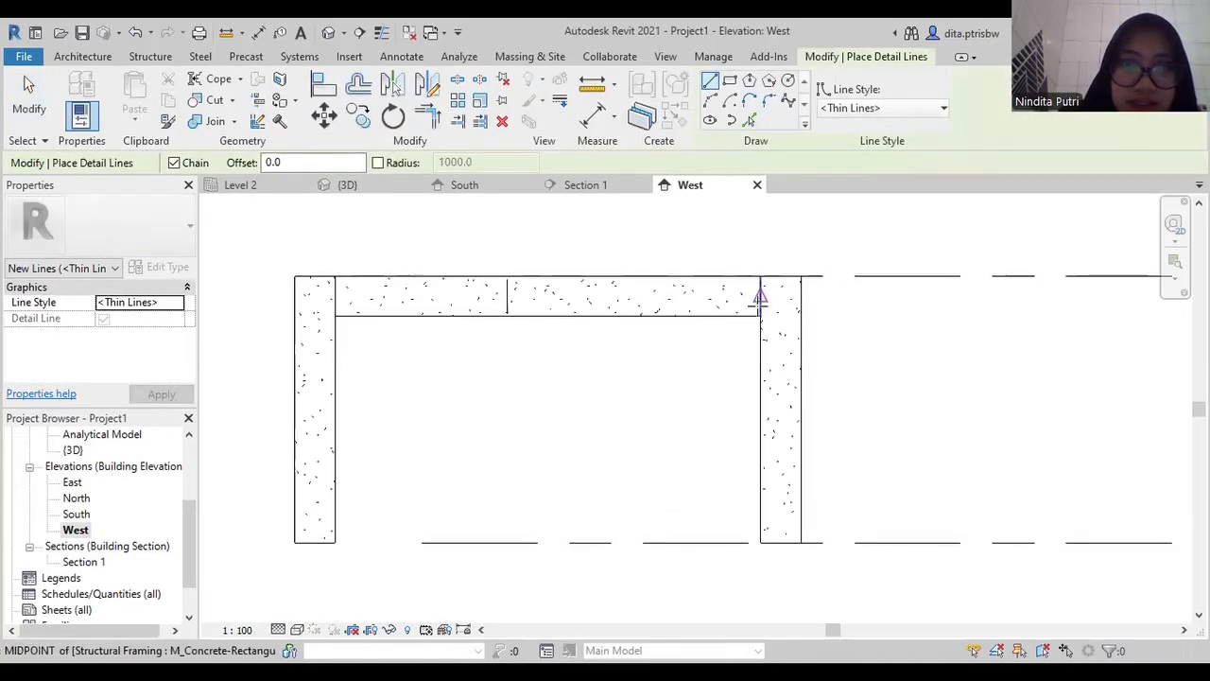
left_click(760, 315)
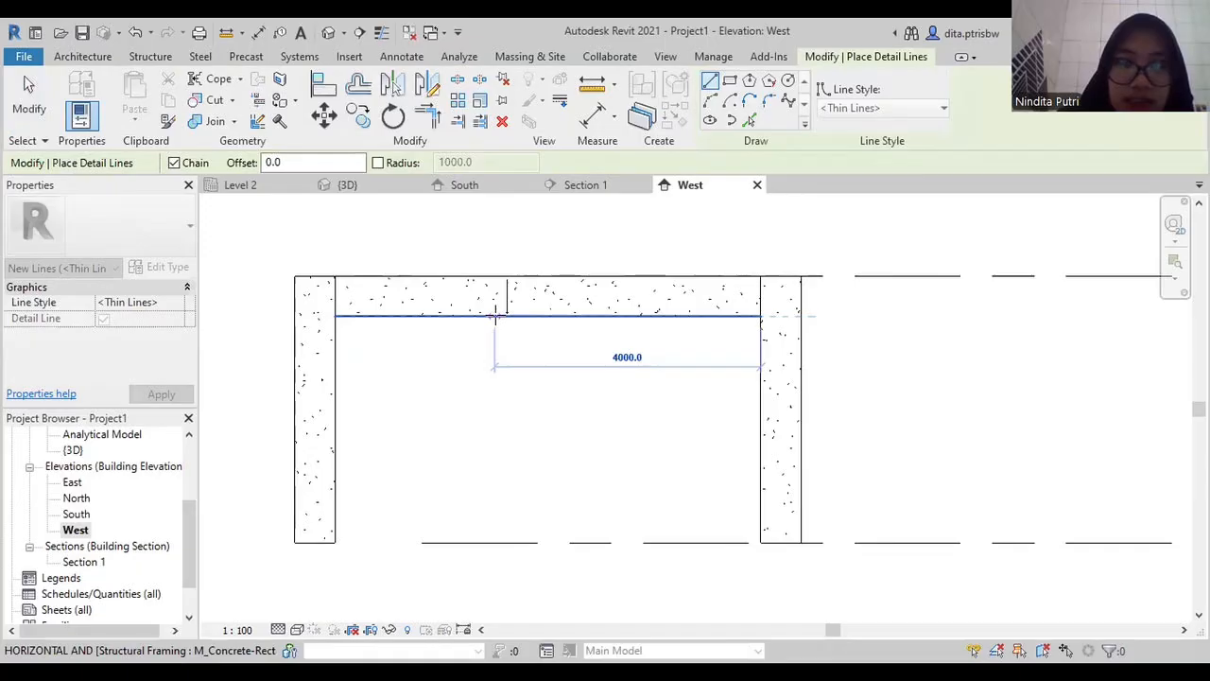
scroll(694, 335, "up", 2)
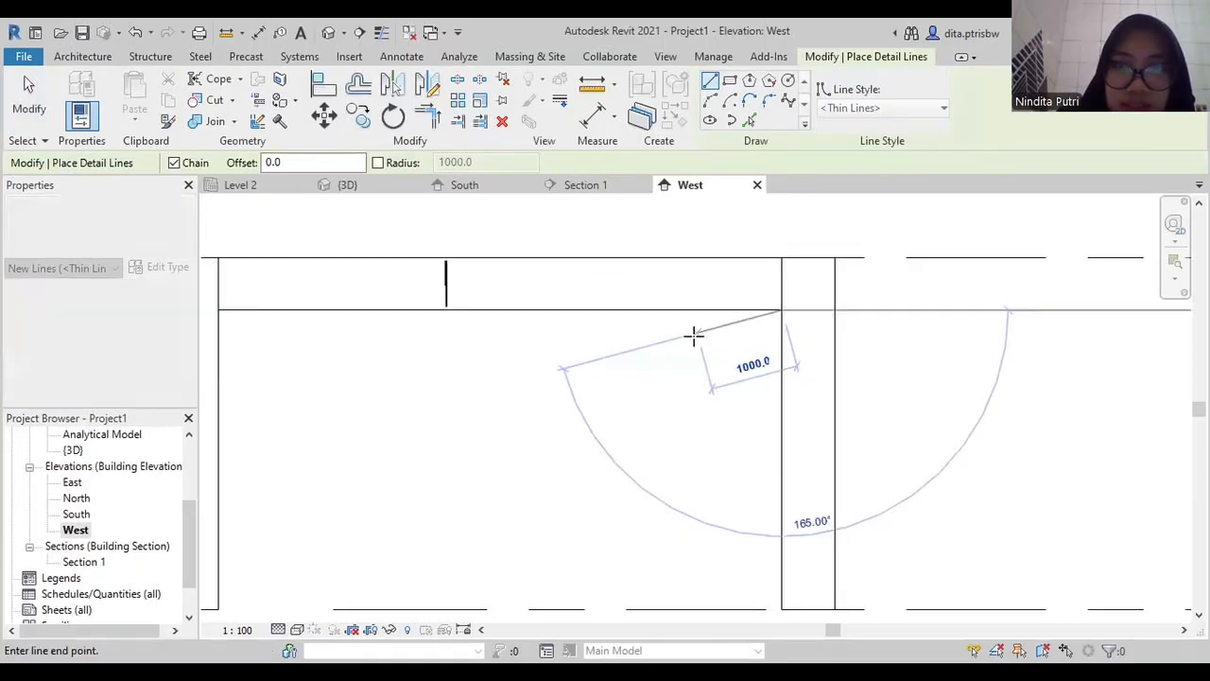
left_click(639, 306)
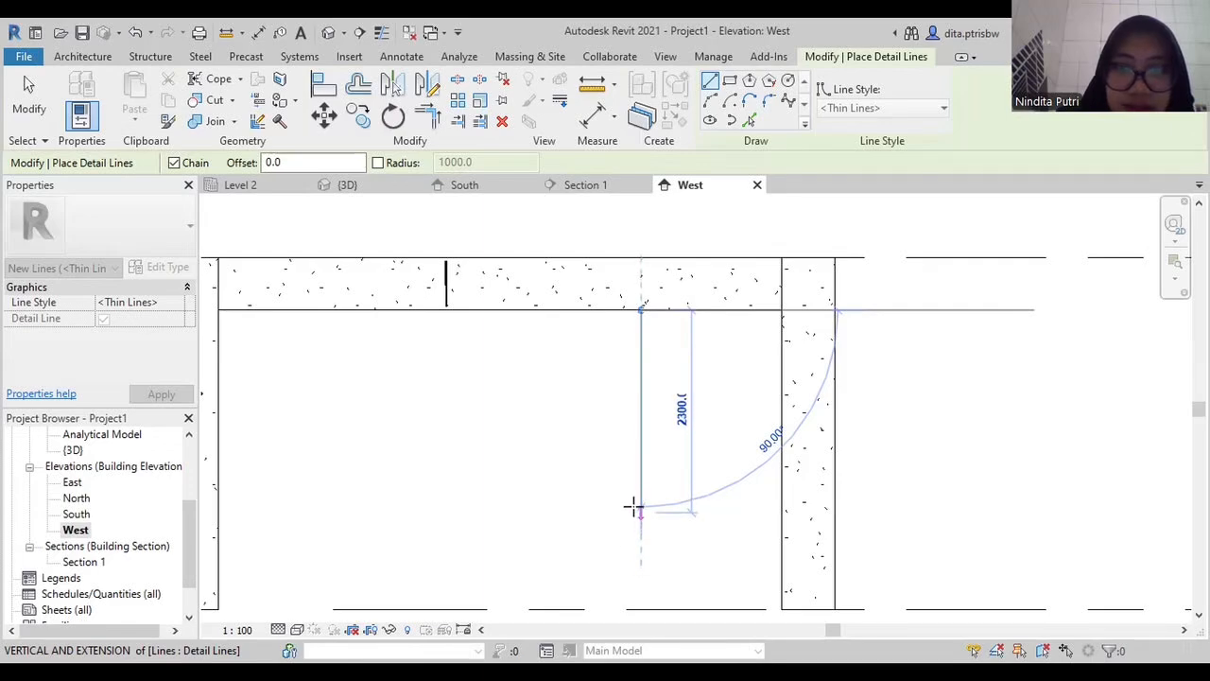
Continue the chain with a vertical detail line straight down from the first line's end below the beam, and end the chain
left_click(641, 493)
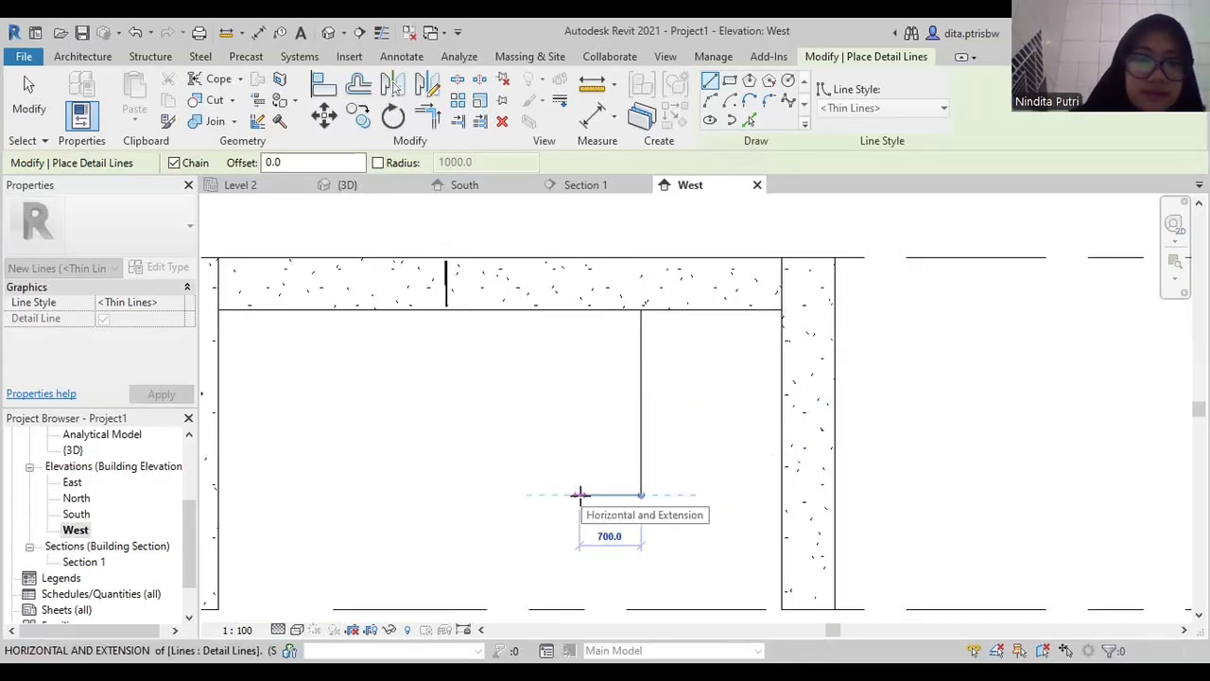
key("Escape")
scroll(555, 460, "down", 1)
scroll(555, 460, "down", 1)
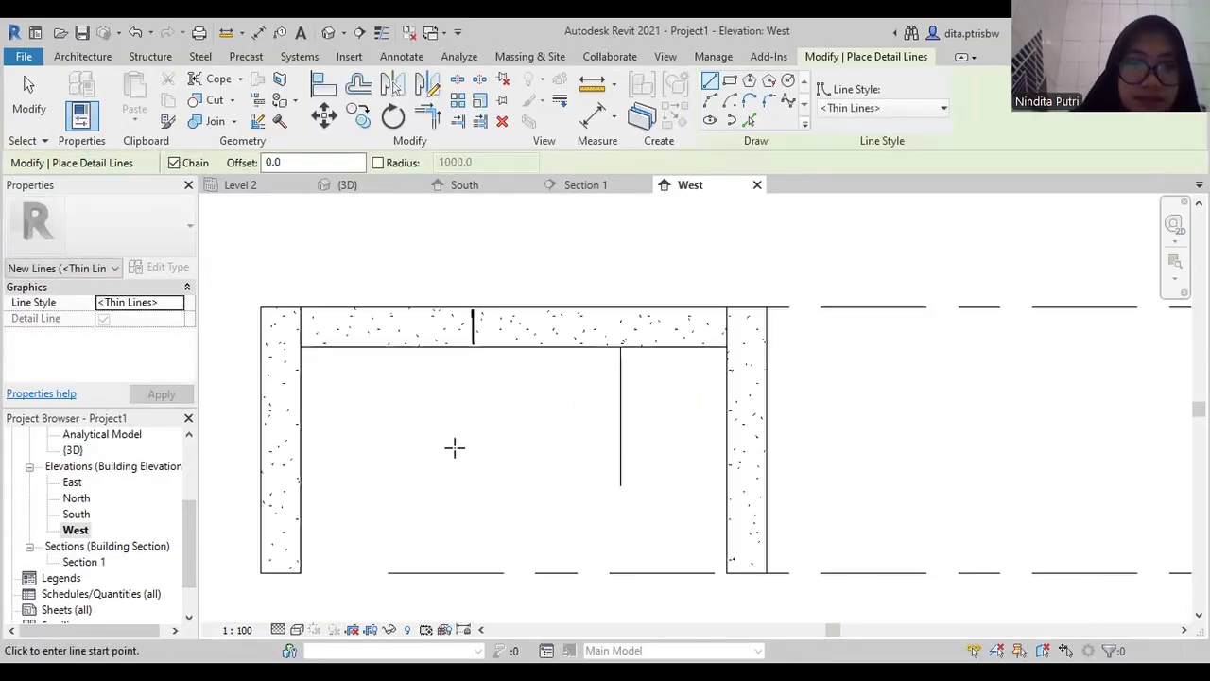
Open the 3D view of the beam and its stirrup and set it to Wireframe style with Fine detail level
left_click(367, 189)
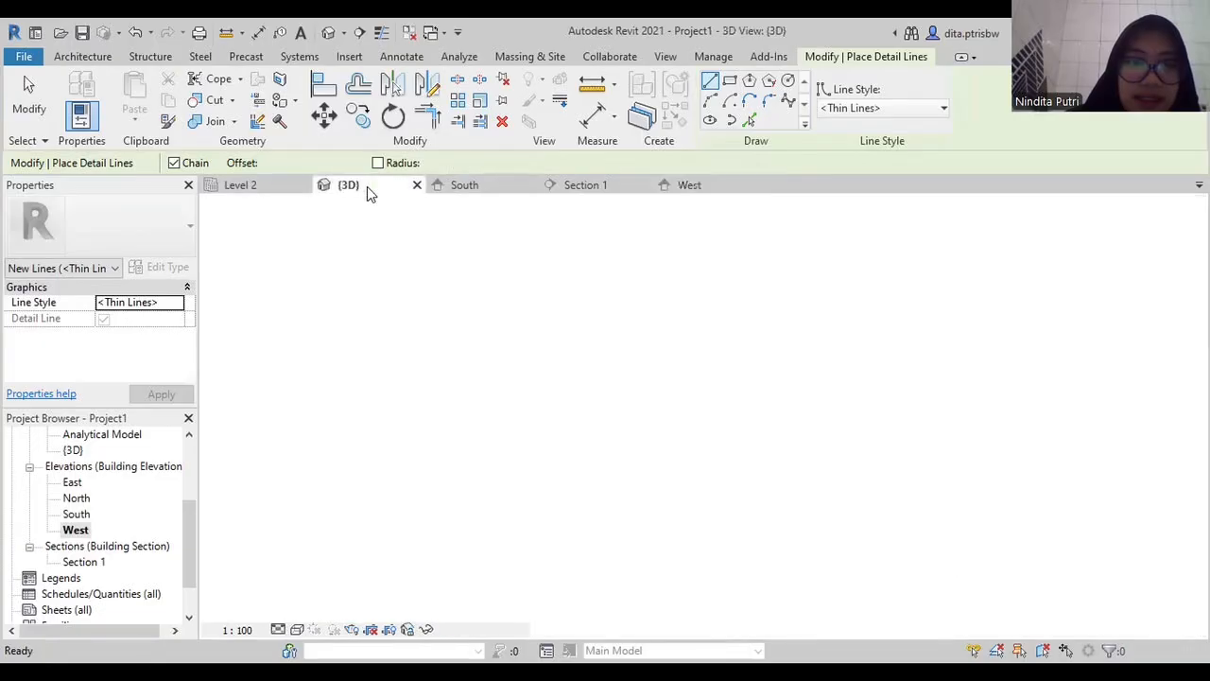
scroll(413, 454, "up", 2)
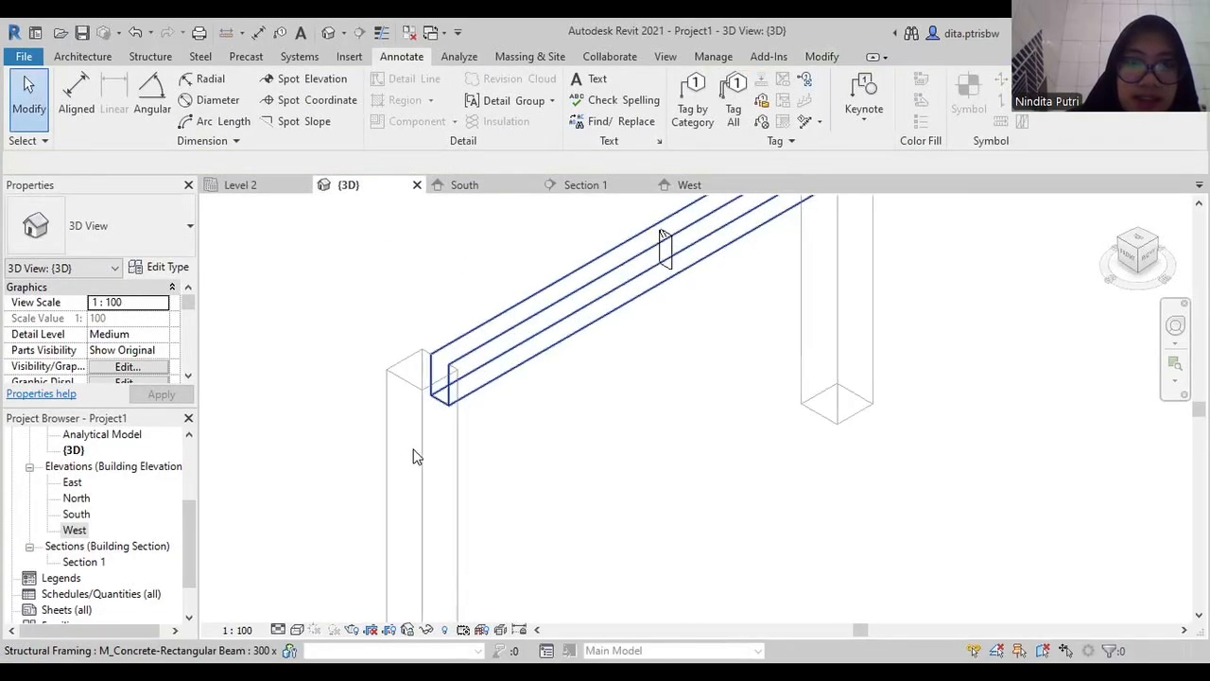
middle_click_drag(413, 454, 700, 327)
scroll(554, 383, "up", 2)
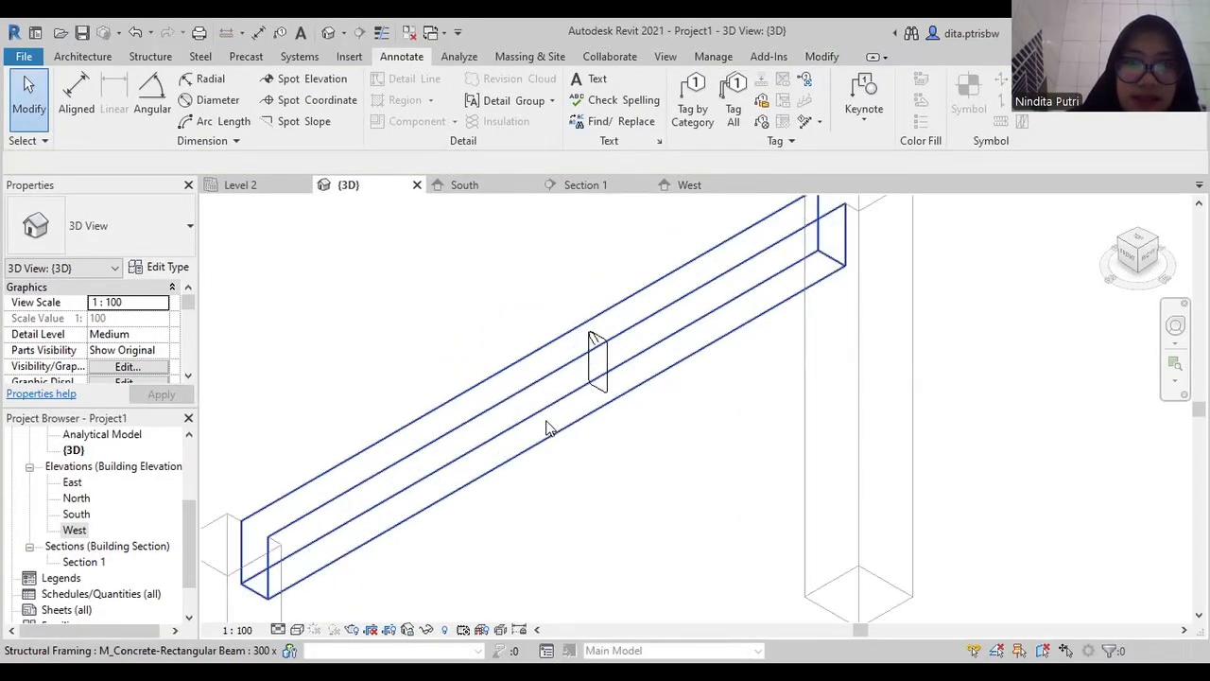
scroll(547, 428, "down", 5)
middle_click_drag(576, 406, 537, 361)
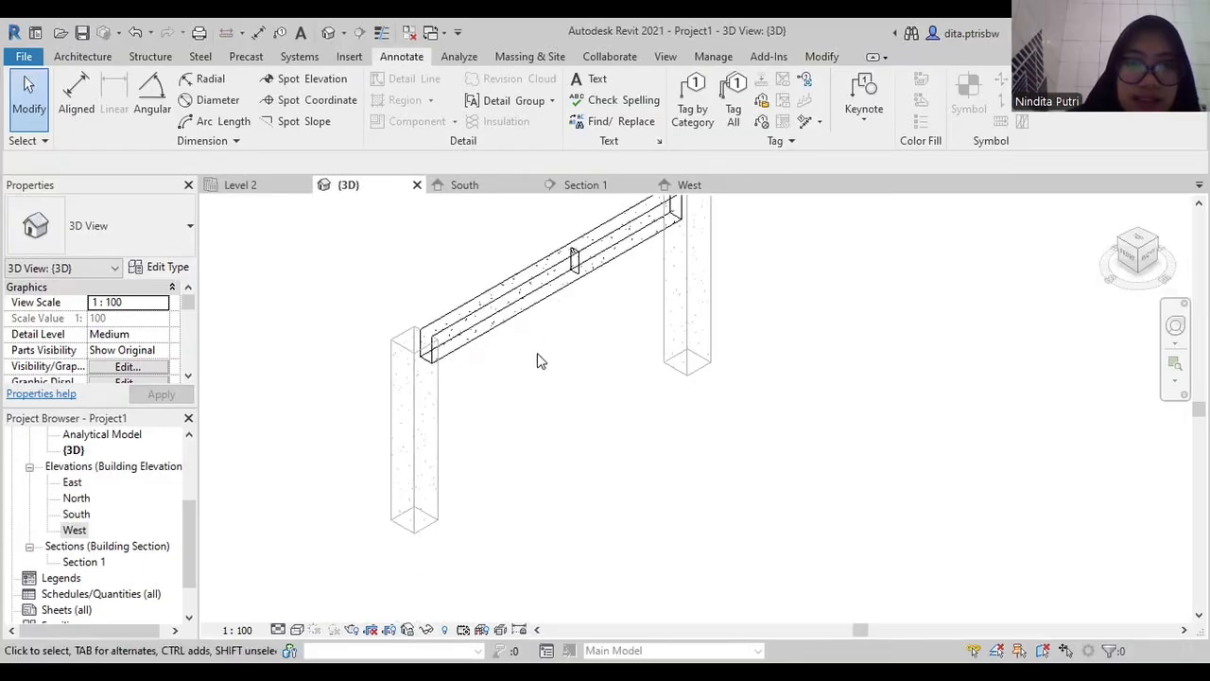
left_click(298, 632)
left_click(368, 532)
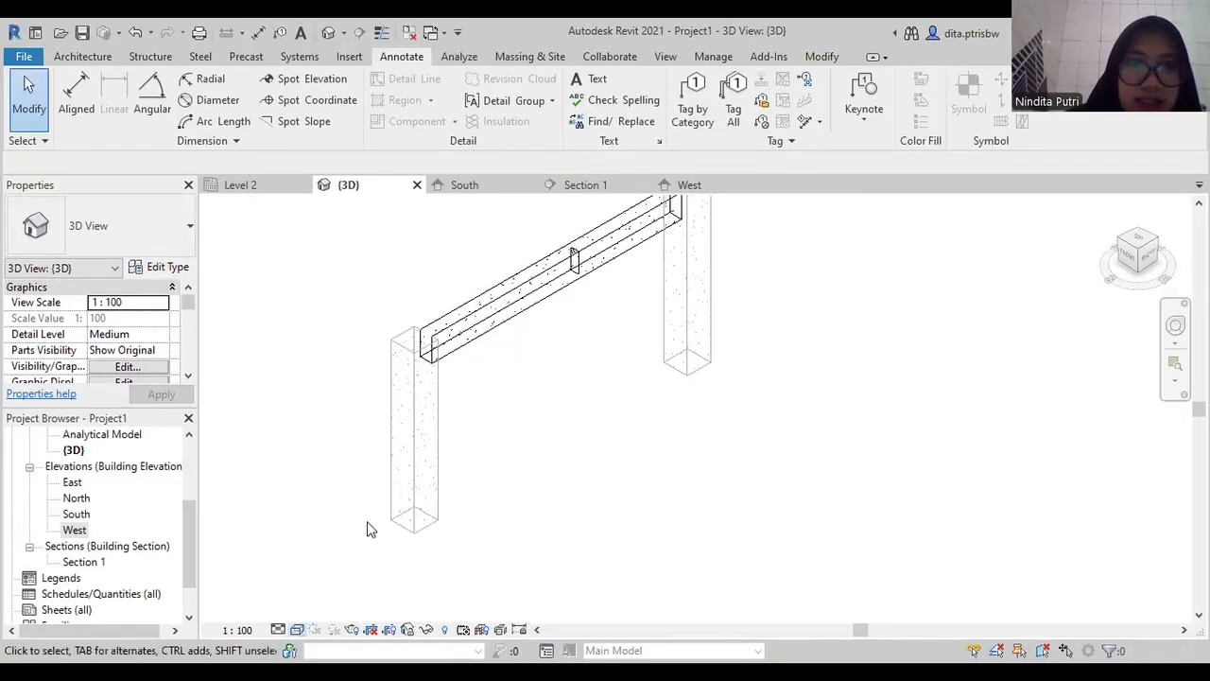
left_click(278, 630)
left_click(300, 610)
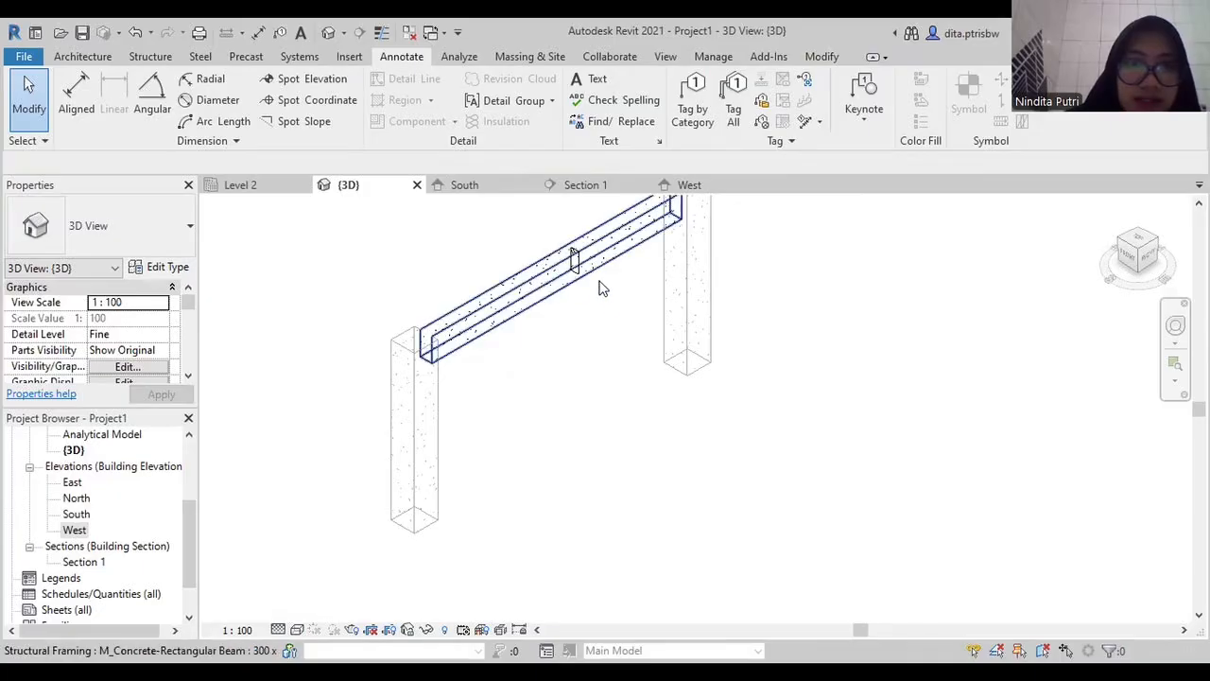
middle_click_drag(603, 289, 459, 290)
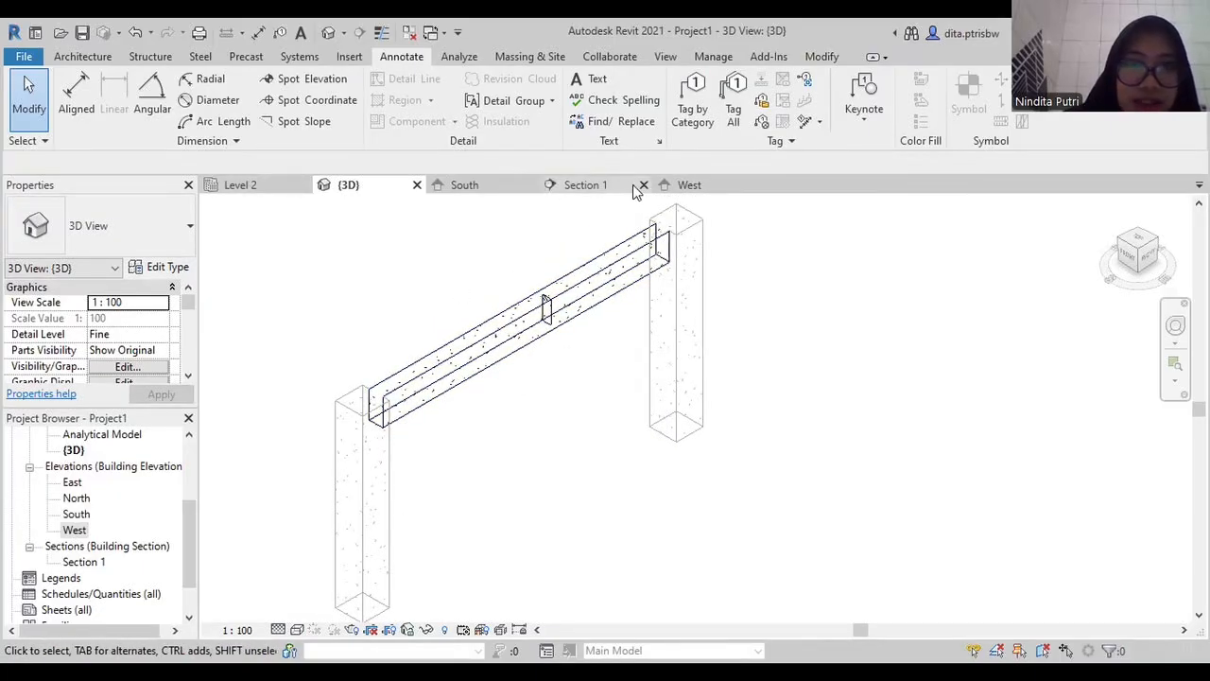
Open Section 1 and set it to Wireframe style with Fine detail level
left_click(585, 185)
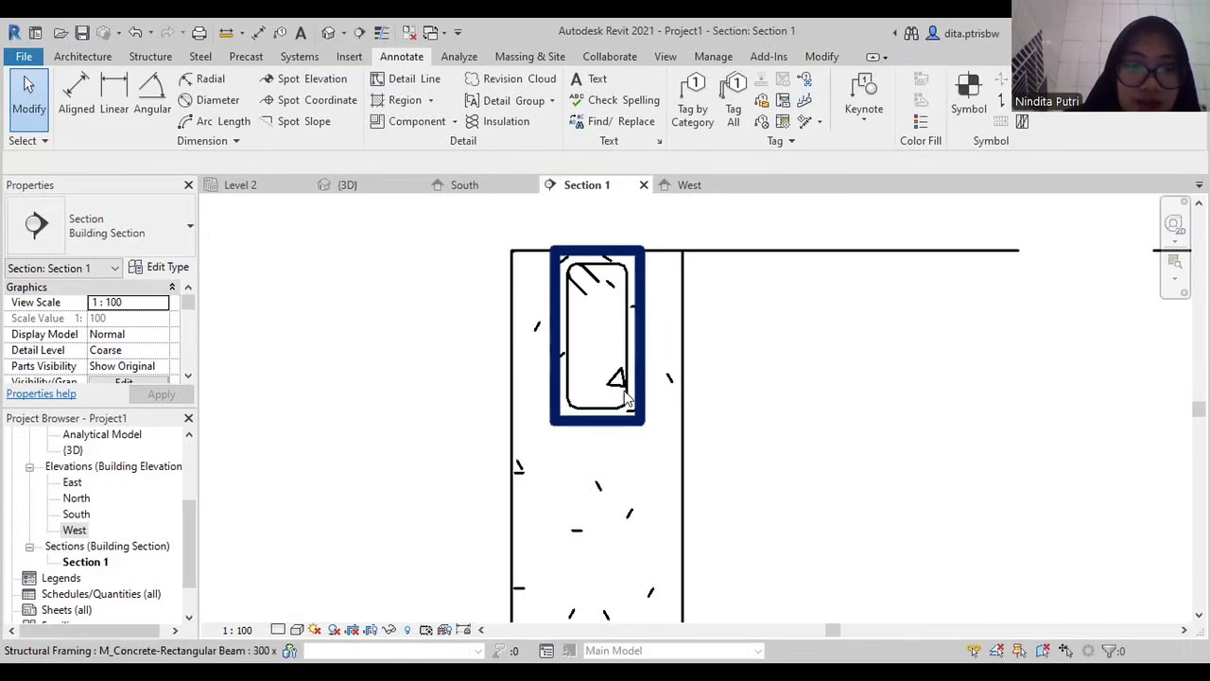
left_click(296, 630)
left_click(314, 541)
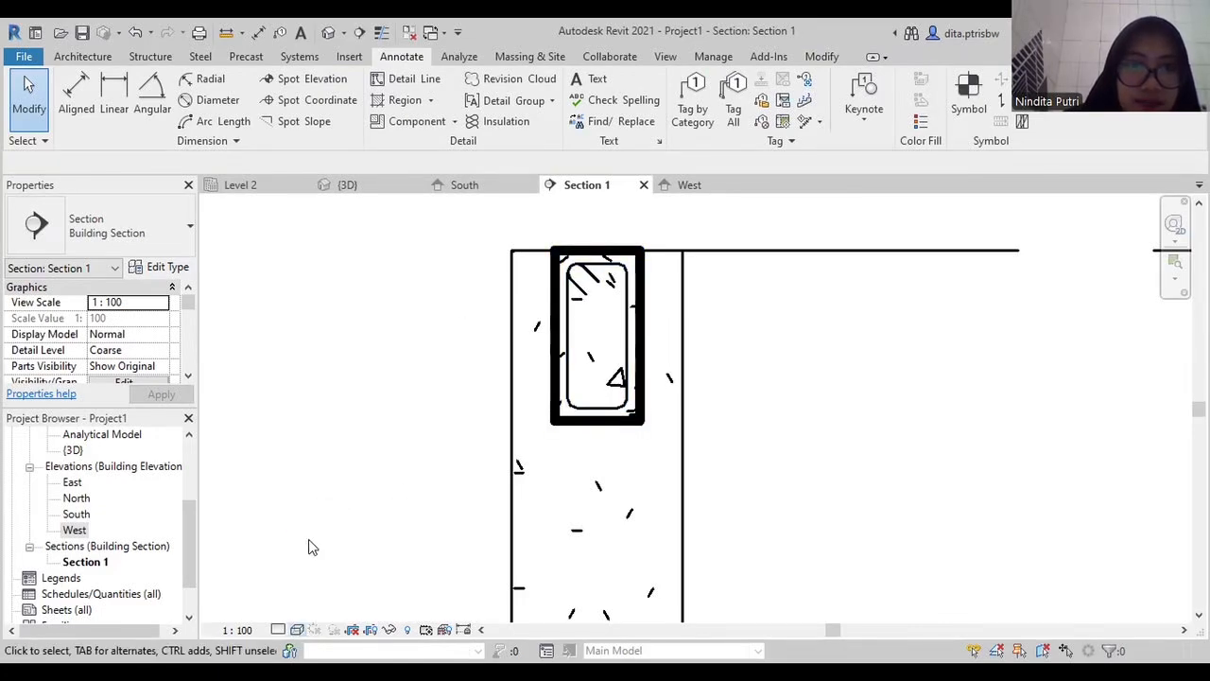
left_click(278, 630)
left_click(301, 614)
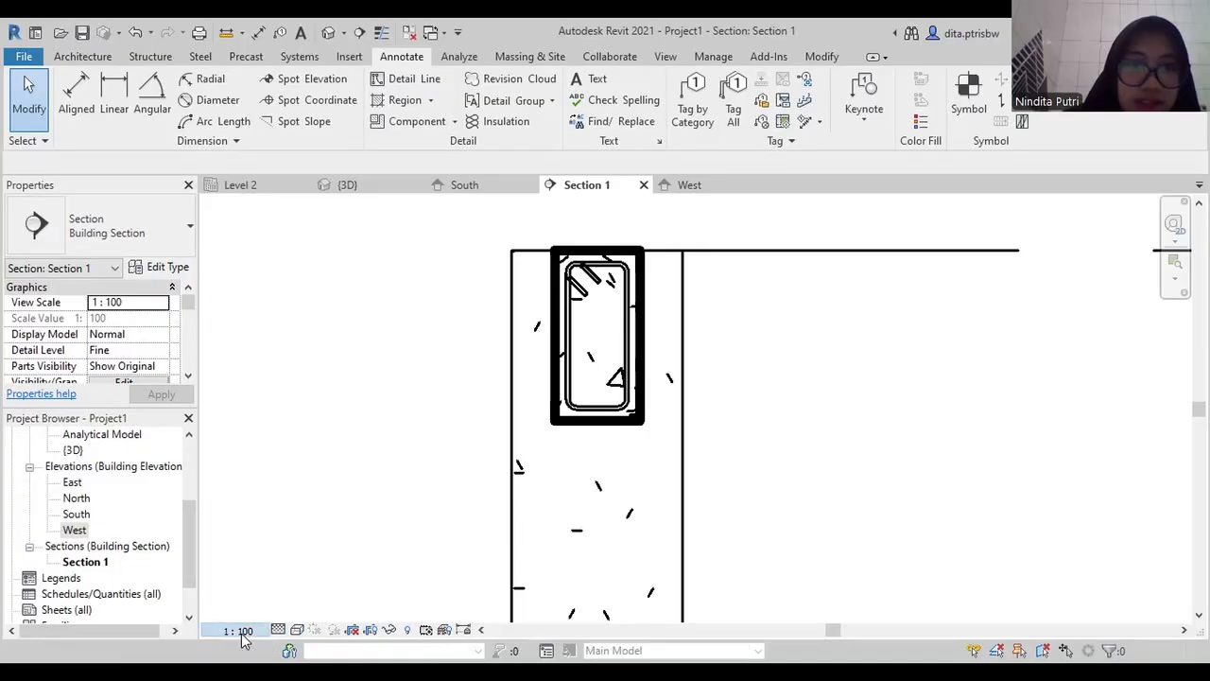
Set the view scale of Section 1 to 1:20
left_click(238, 631)
left_click(265, 458)
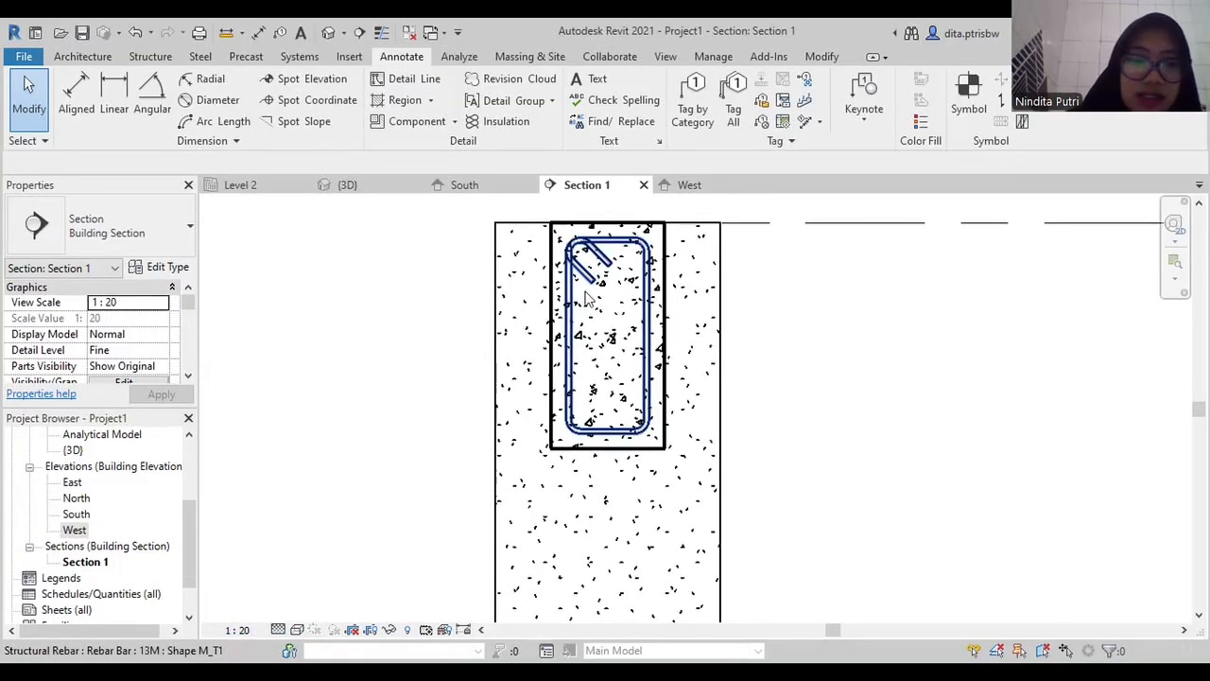
middle_click_drag(601, 286, 553, 354)
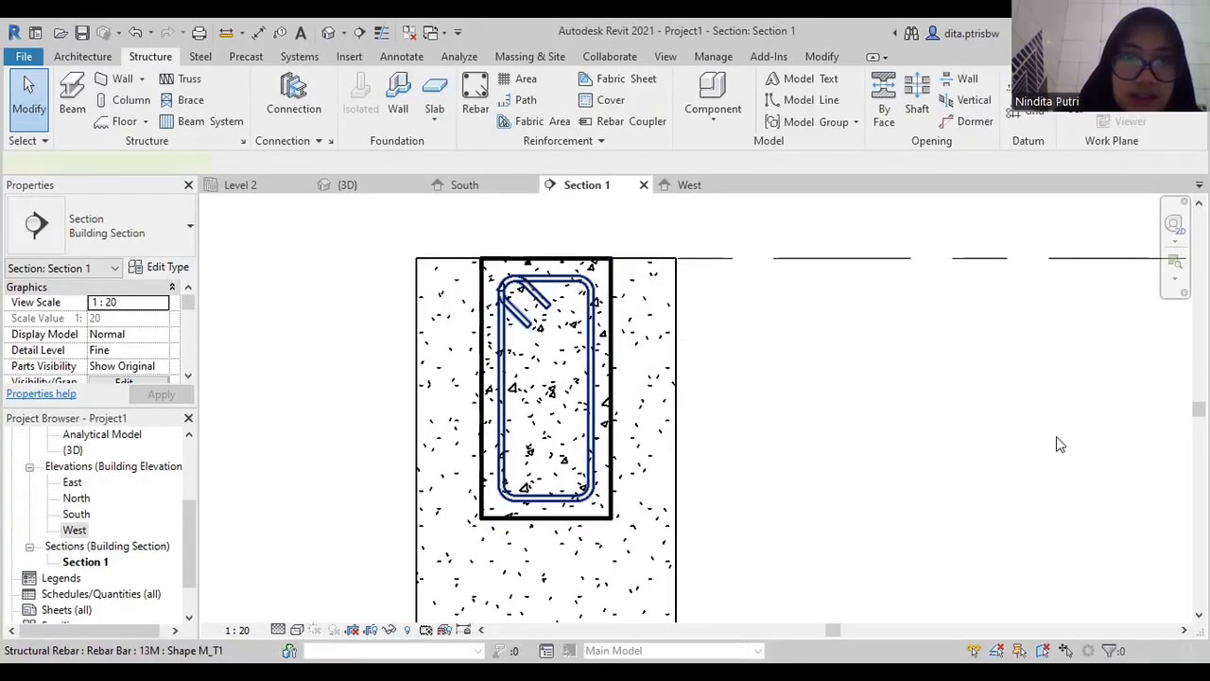
Set the beam stirrup's rebar set layout to Maximum Spacing with 100 mm spacing
left_click(500, 406)
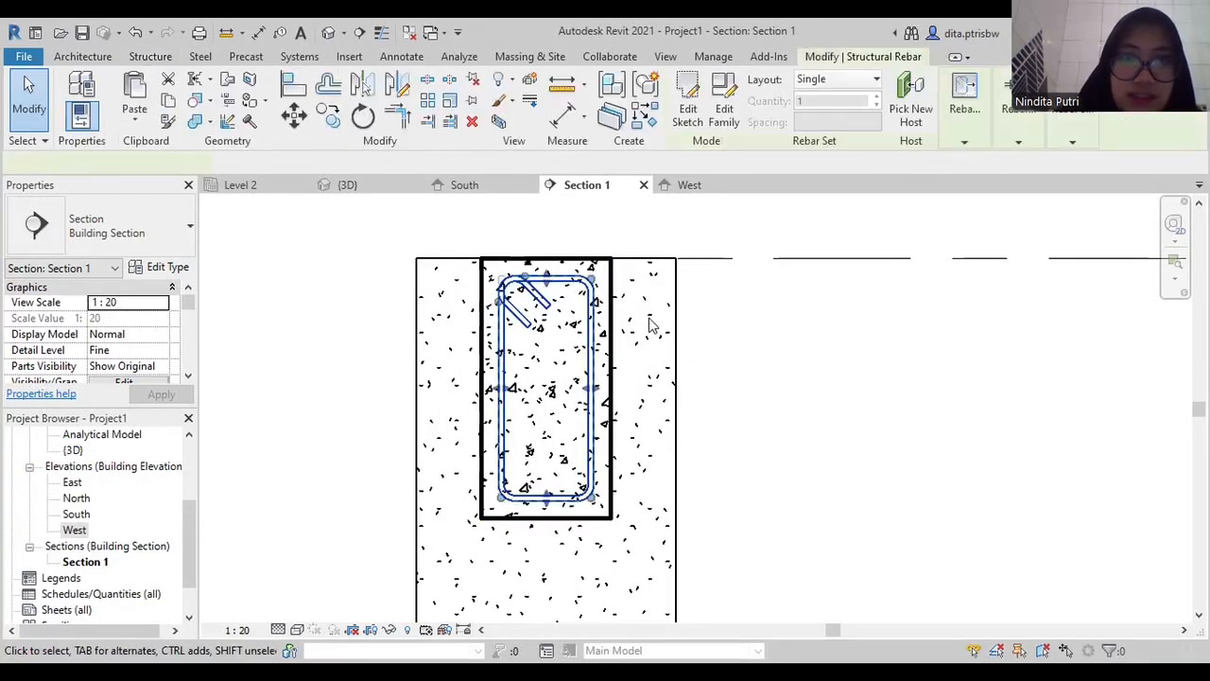
left_click(811, 82)
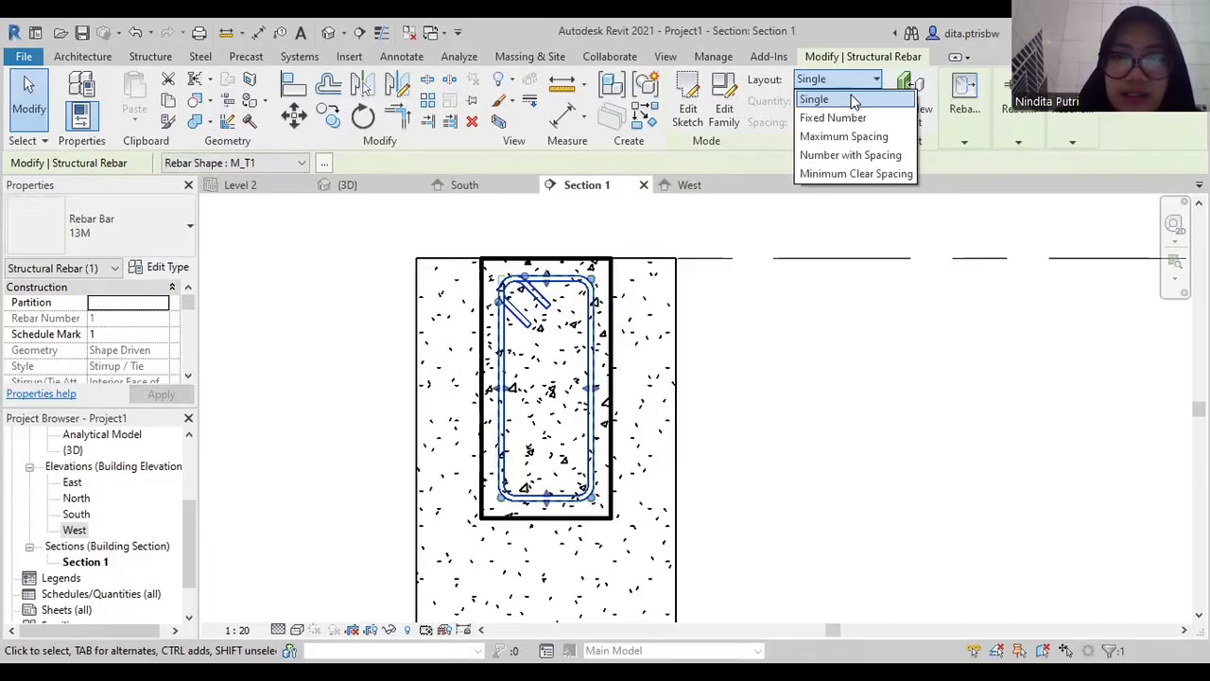
left_click(821, 138)
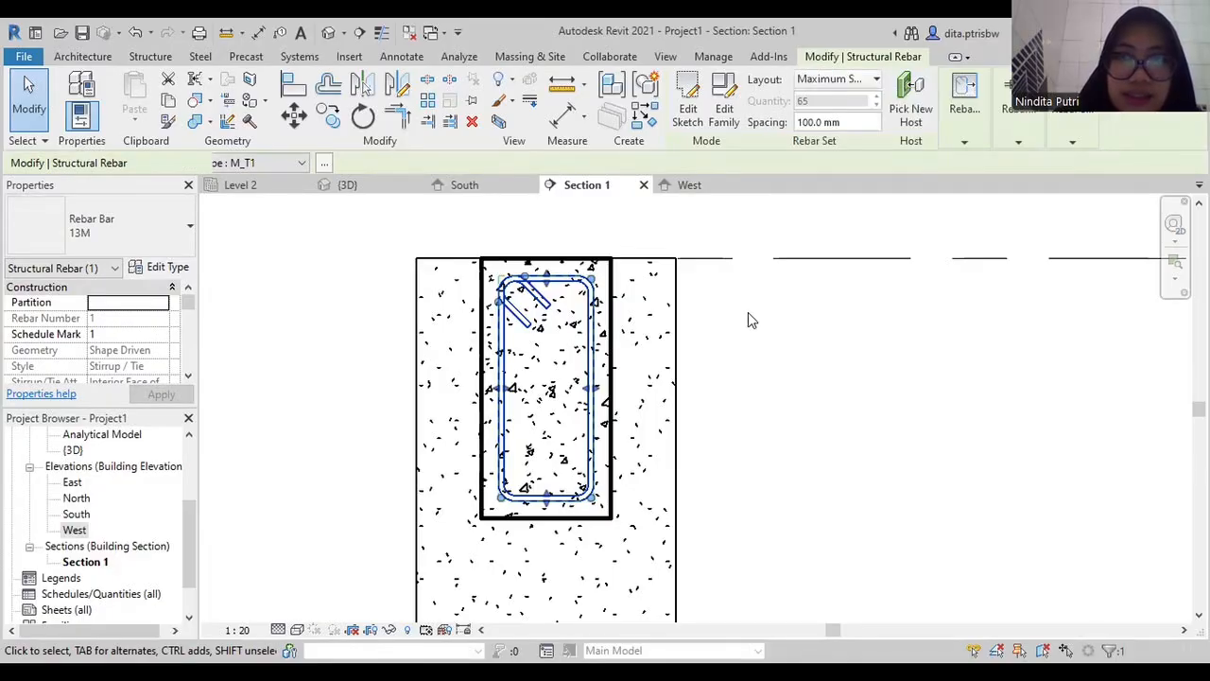
left_click(688, 312)
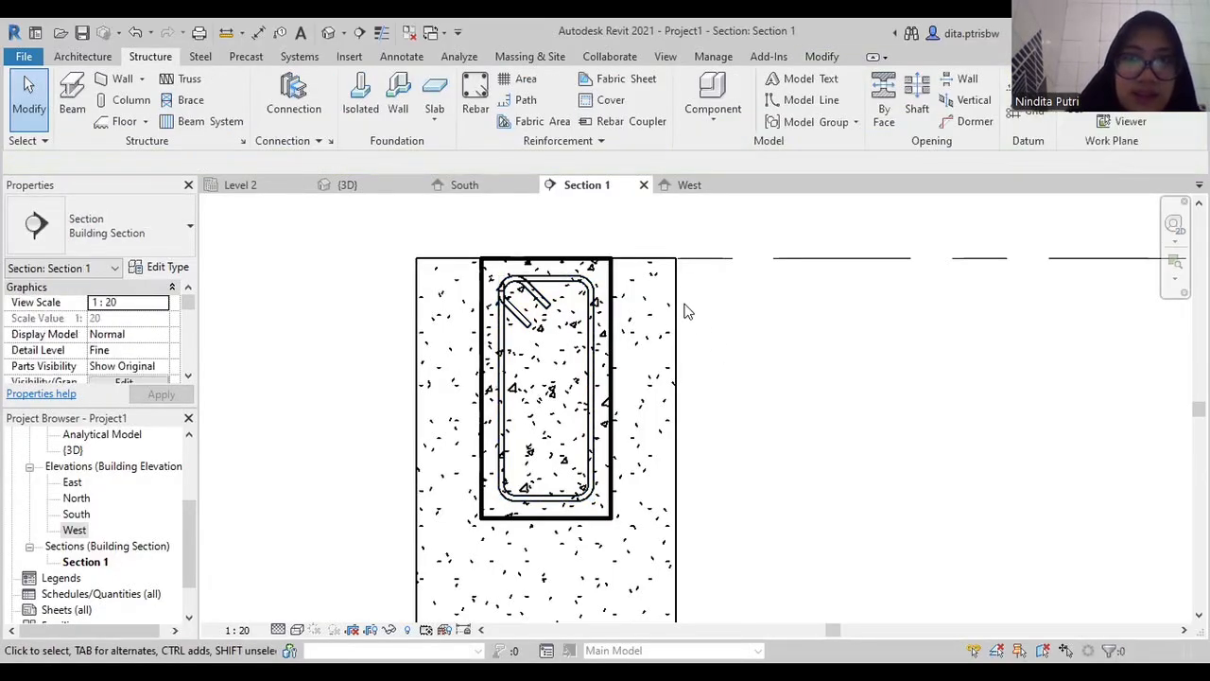
Inspect the stirrup distribution along the beam in the 3D view and compare it with Section 1
left_click(342, 185)
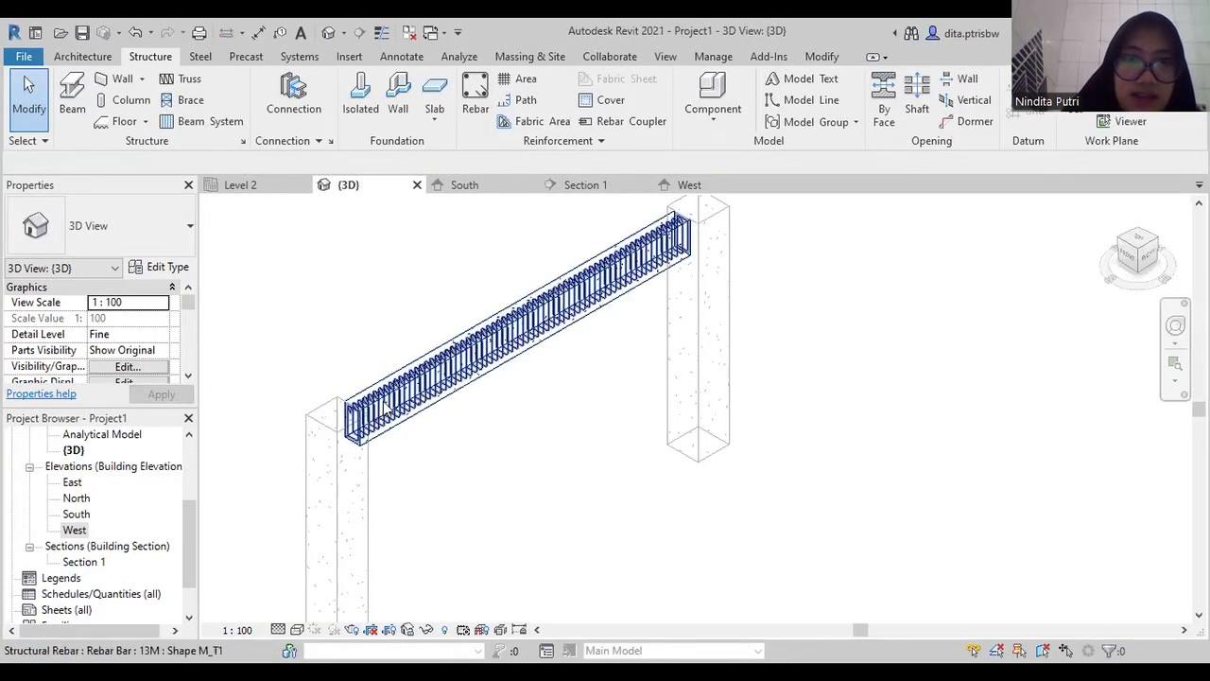
scroll(599, 236, "up", 2)
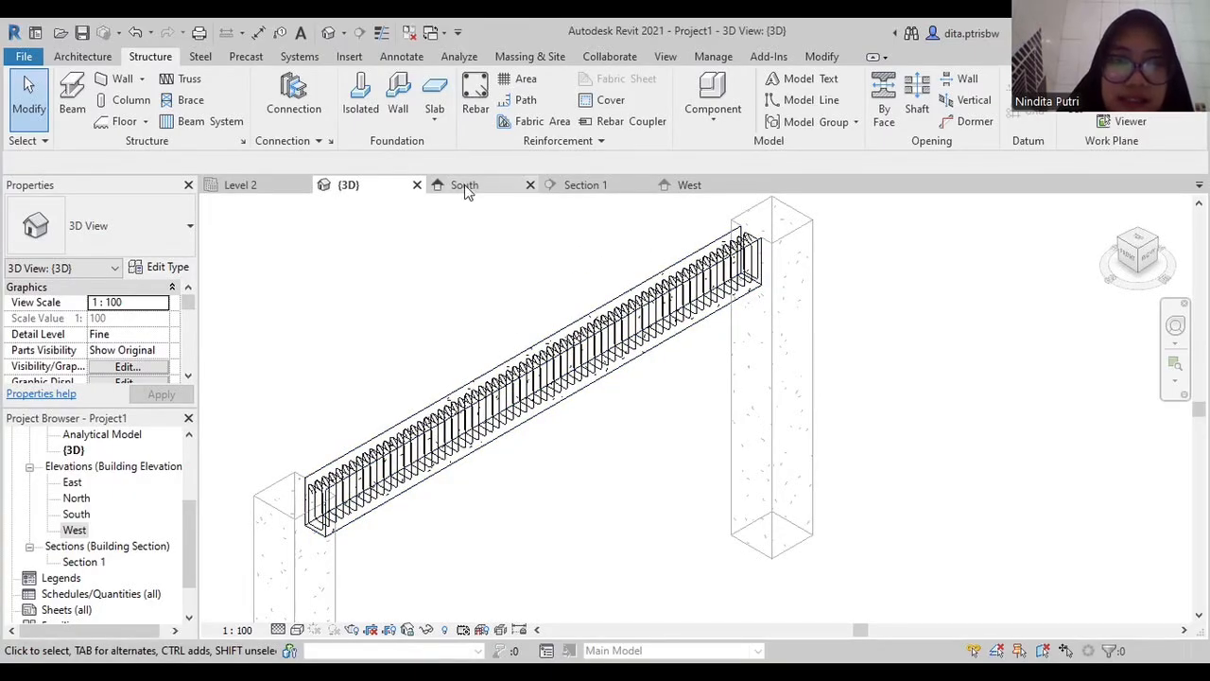
left_click(590, 185)
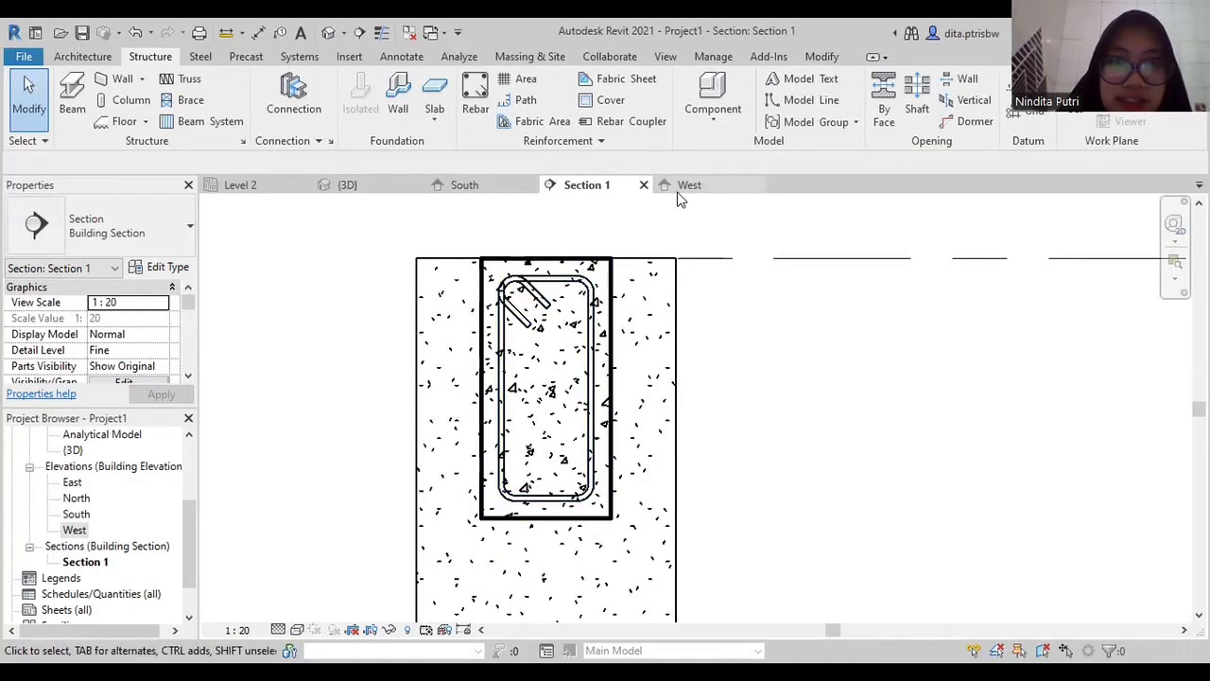
left_click(348, 185)
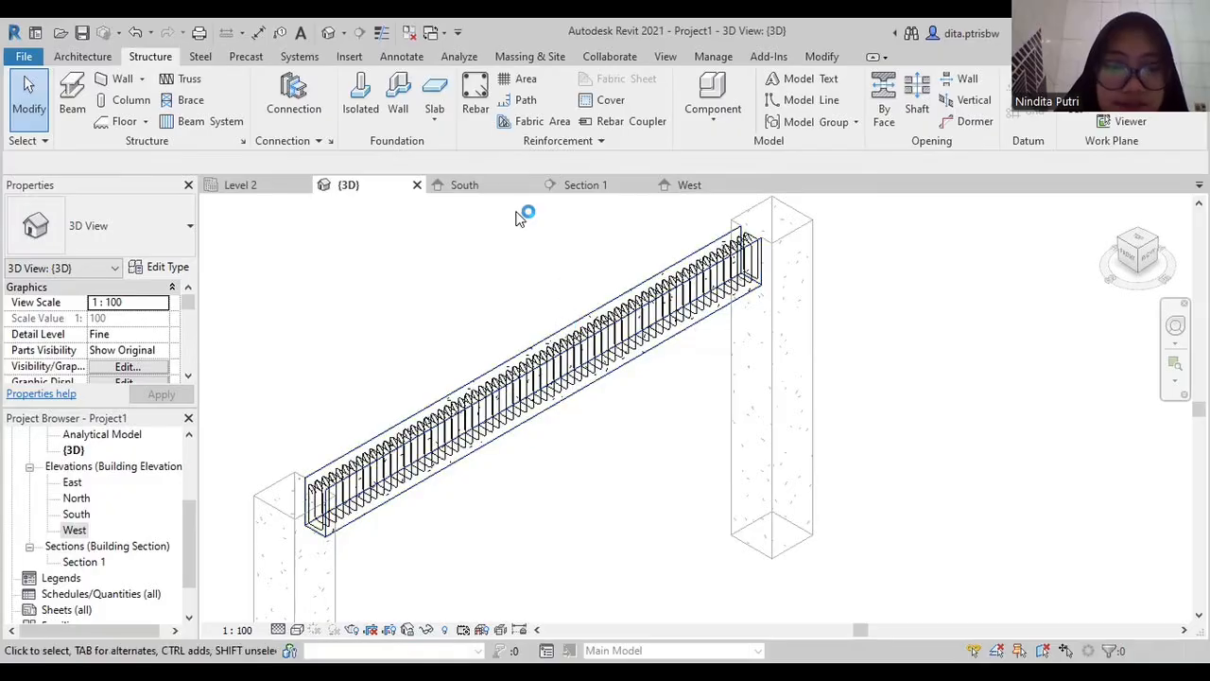
Open the West elevation and shorten the stirrup set by pulling its left end along the beam toward the right column
left_click(667, 187)
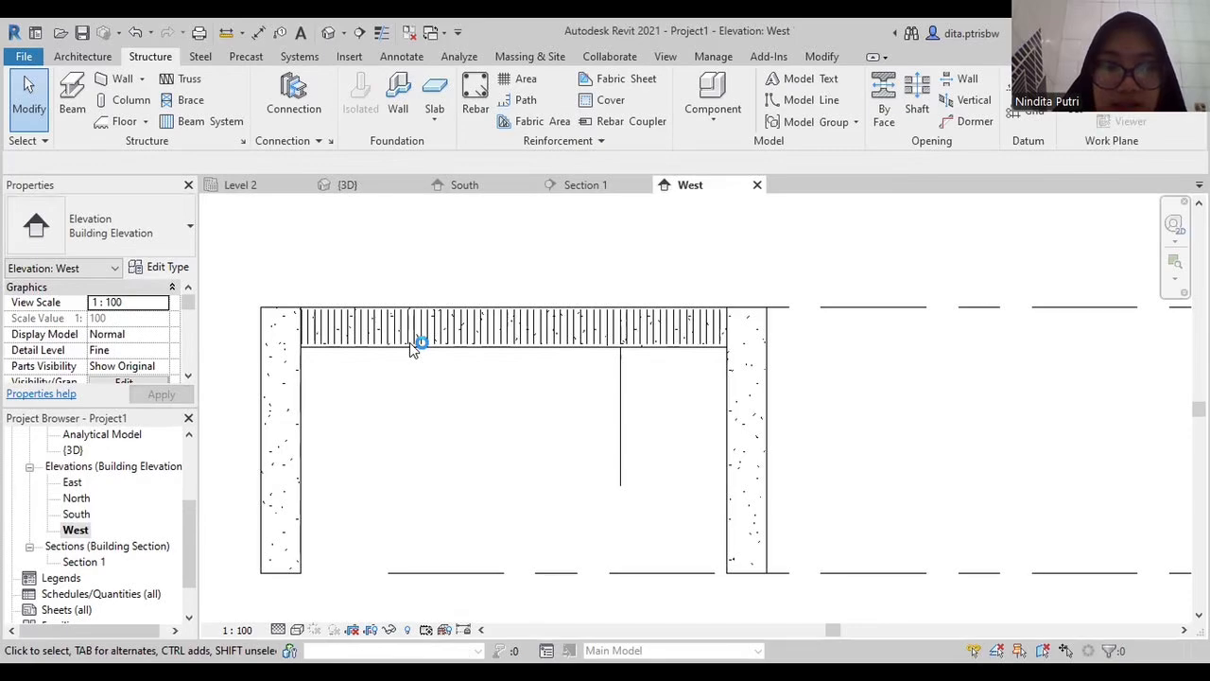
scroll(269, 359, "up", 6)
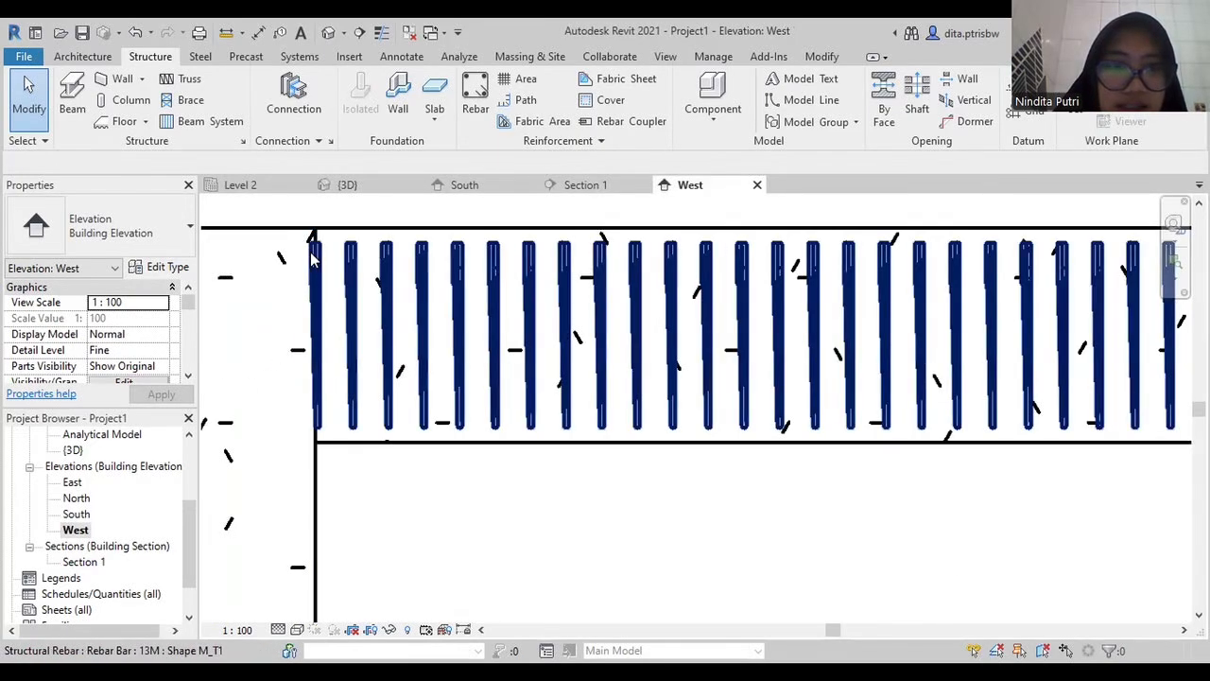
left_click(376, 414)
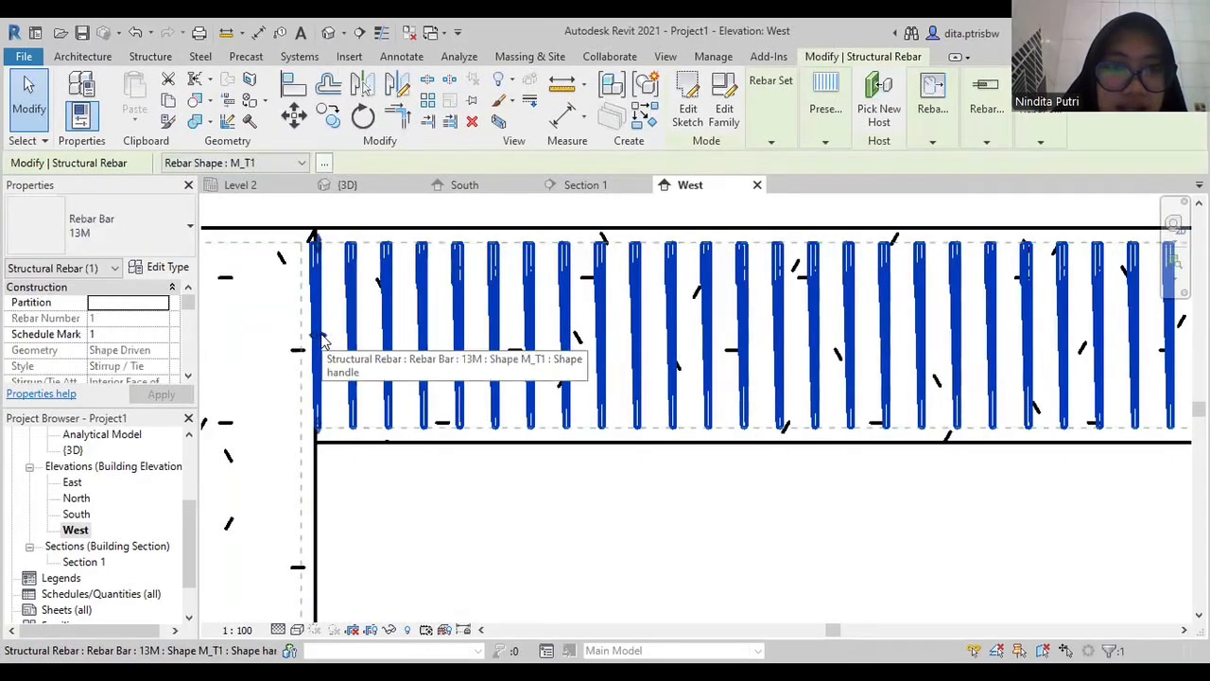
left_click_drag(322, 338, 413, 330)
left_click_drag(609, 329, 716, 342)
scroll(786, 333, "down", 3)
scroll(884, 339, "down", 2)
key("Left")
key("Left")
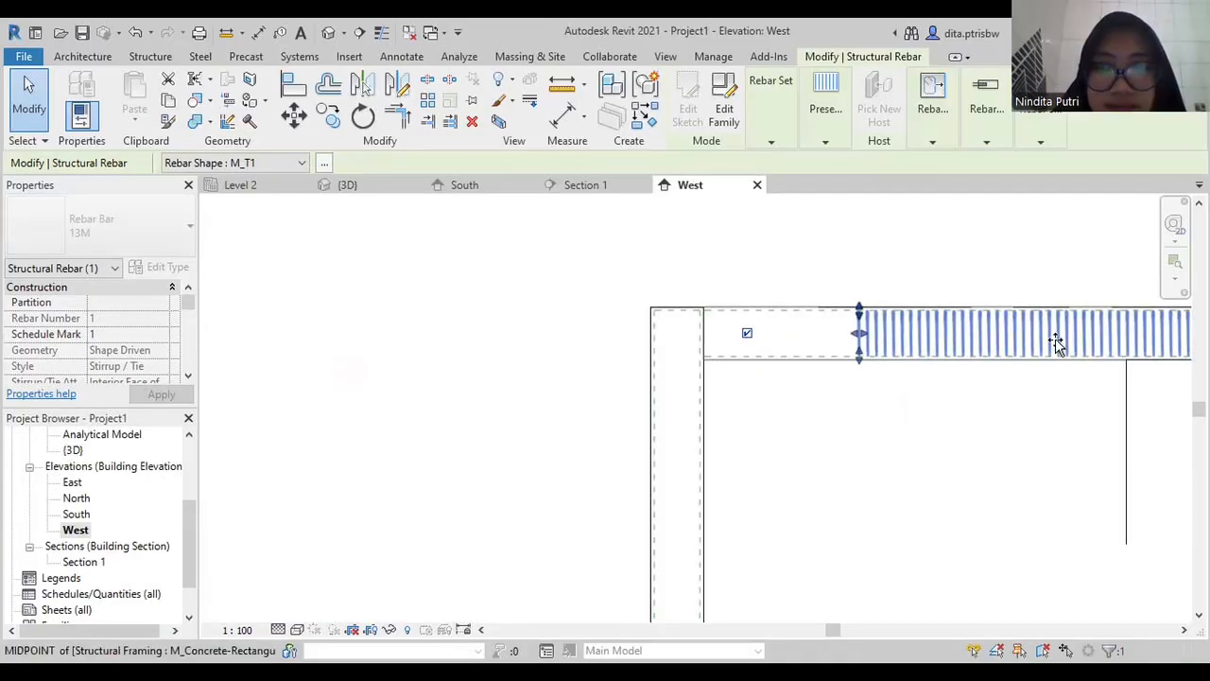
middle_click_drag(775, 360, 206, 384)
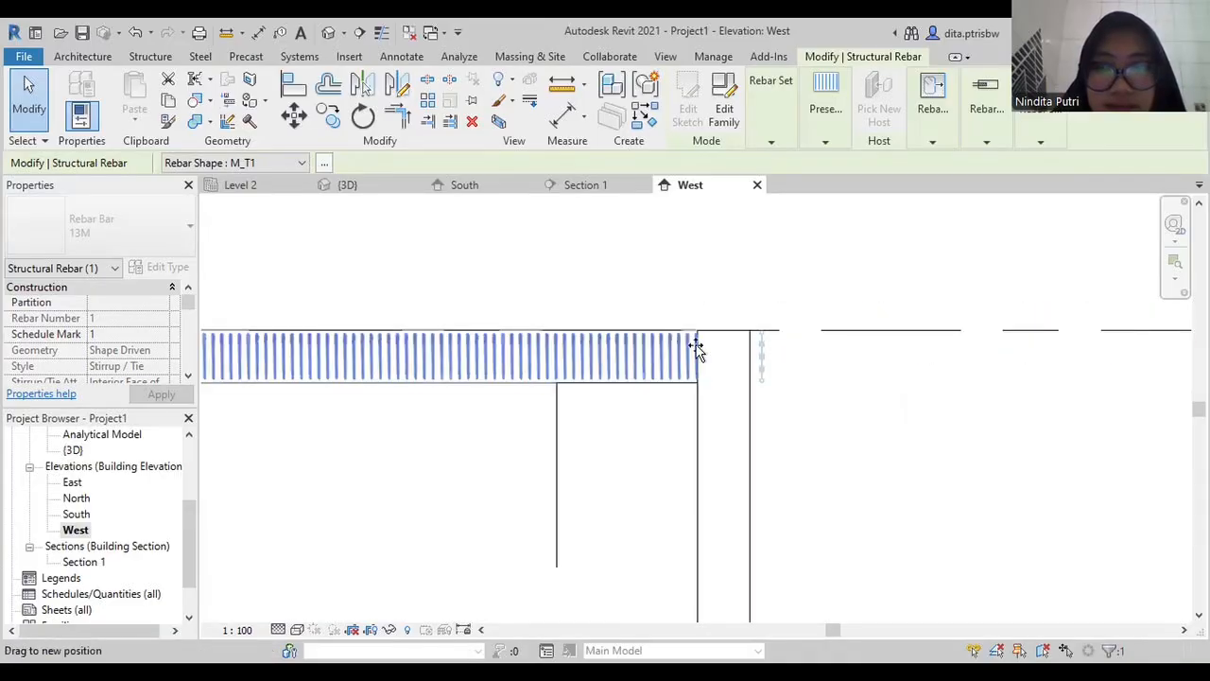
scroll(544, 362, "up", 1)
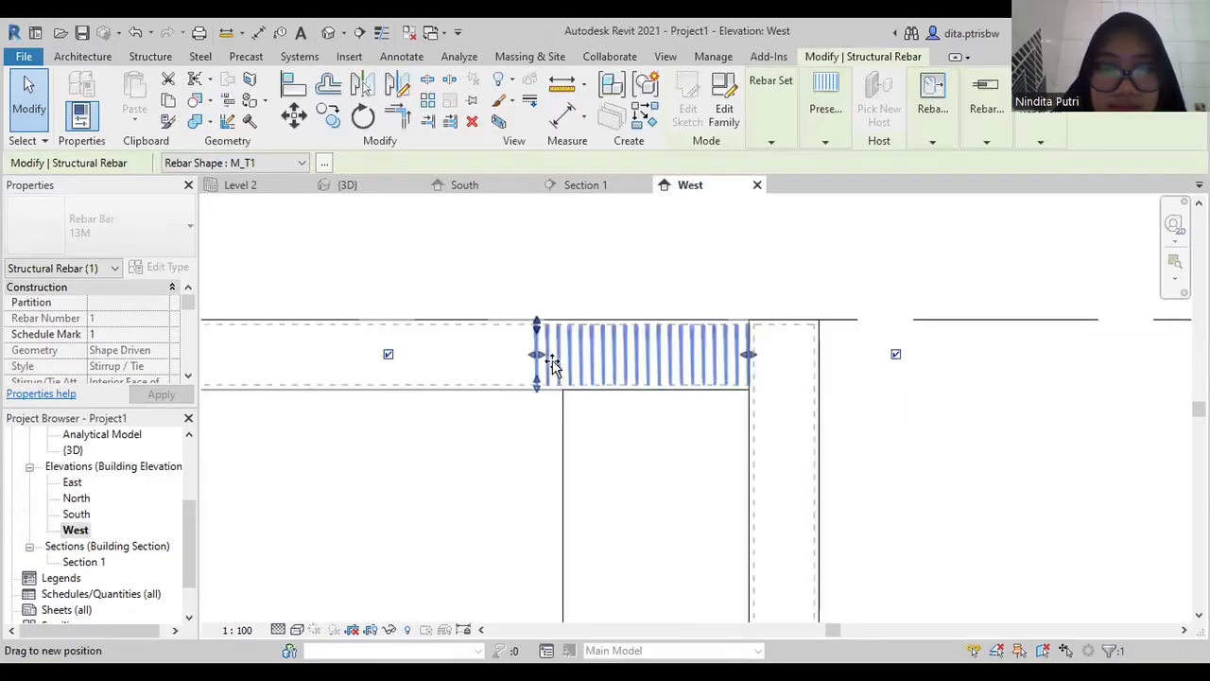
Align the left end of the shortened stirrup set with the vertical detail line below the beam
key("Right")
mouse_move(552, 361)
left_mouse_down()
mouse_move(576, 367)
mouse_move(561, 370)
left_mouse_up()
key("Left")
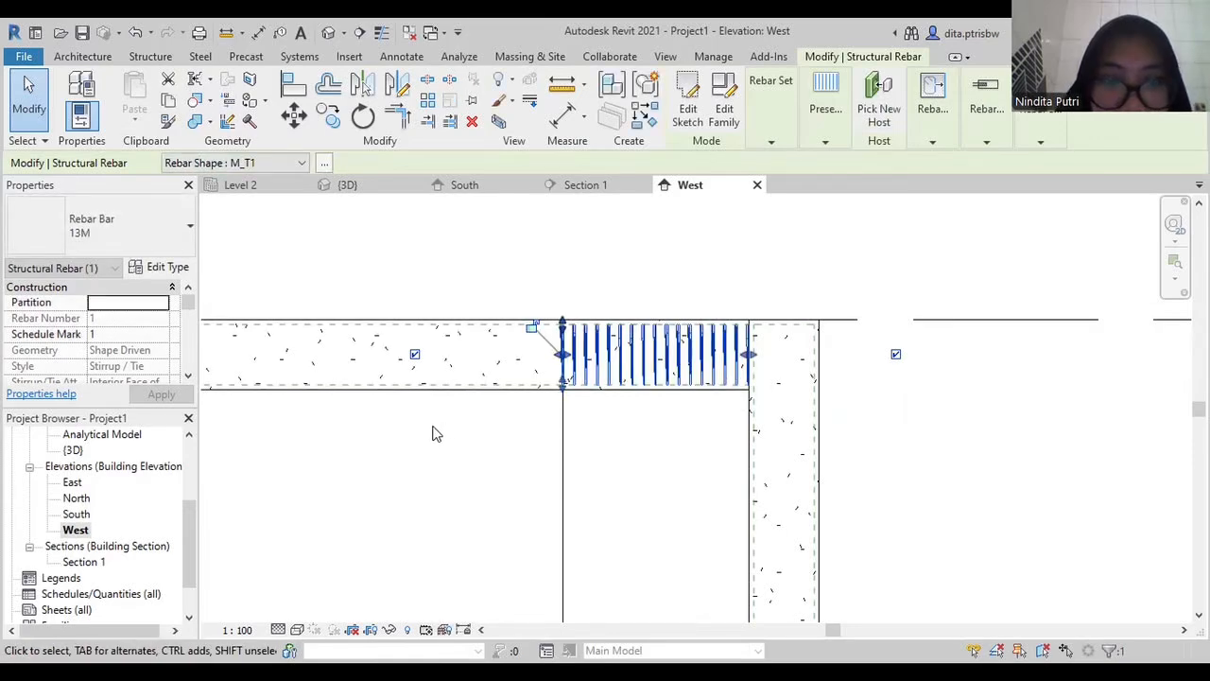
scroll(345, 425, "down", 2)
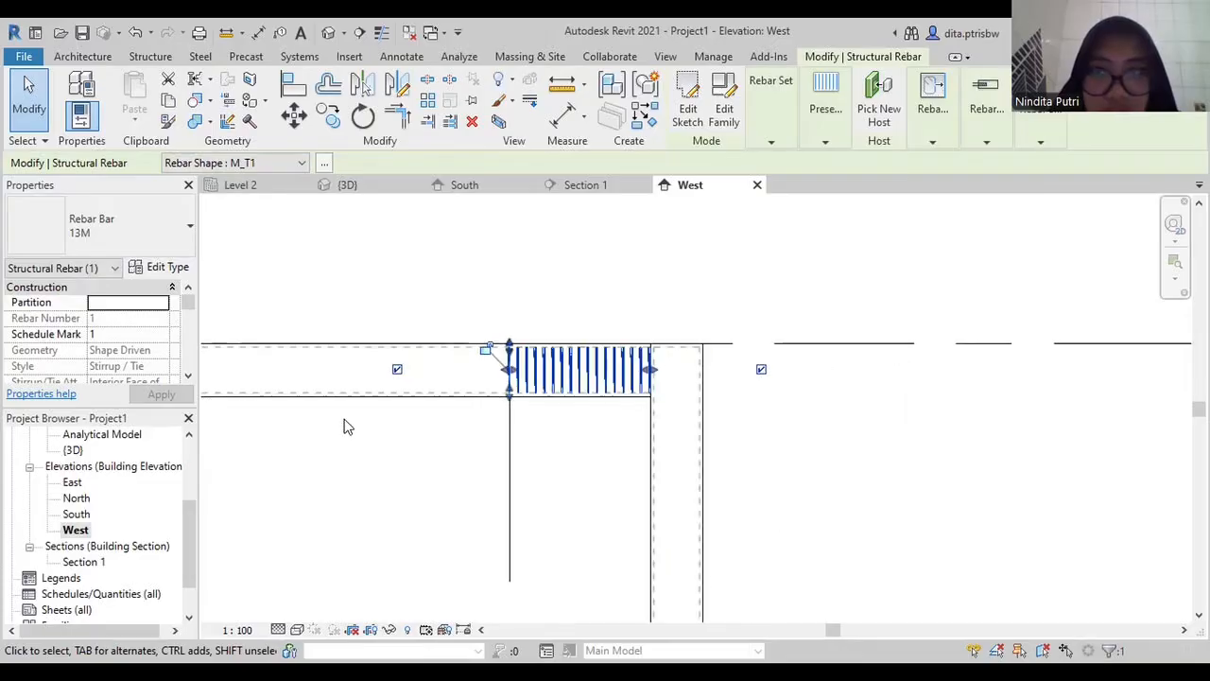
middle_click_drag(346, 424, 561, 417)
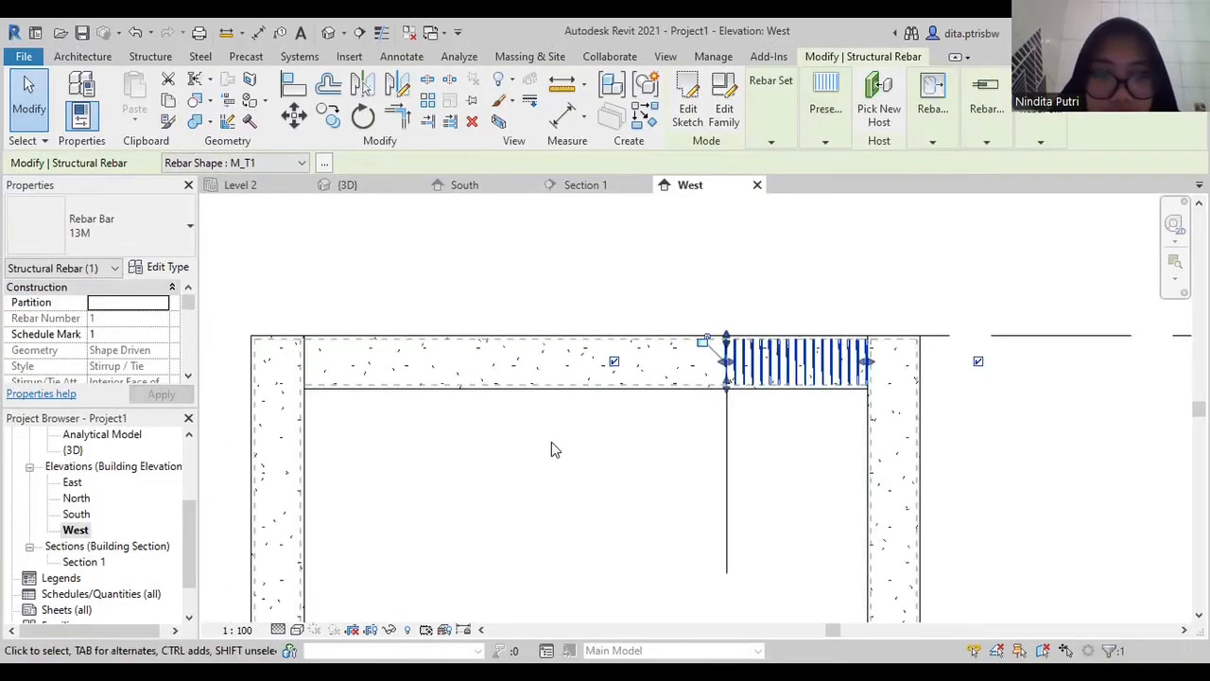
left_click(552, 442)
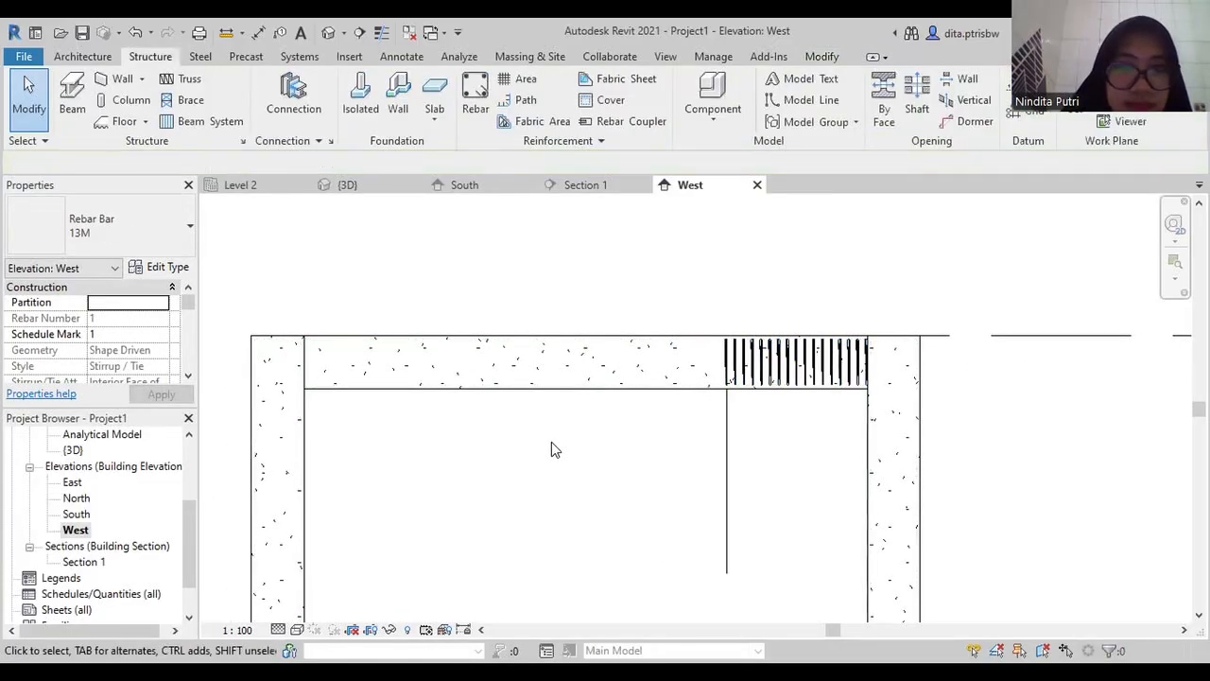
Hide the first bar of the right-hand stirrup set, the one at the vertical detail line
left_click(734, 360)
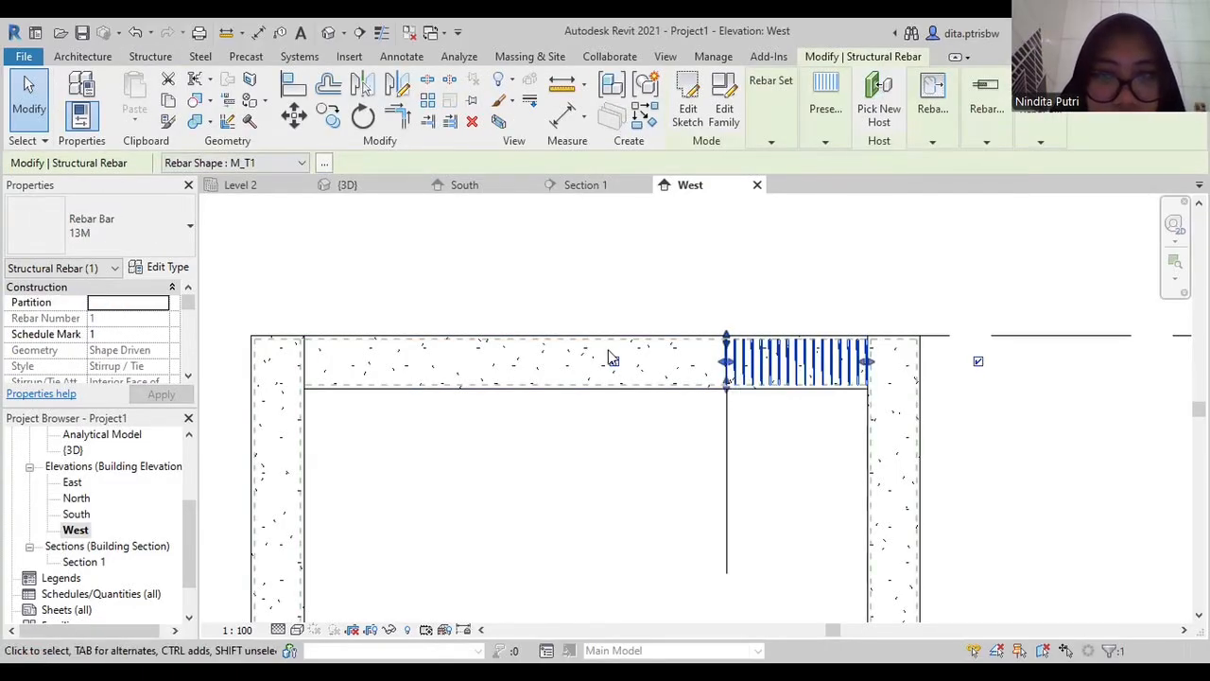
scroll(614, 364, "up", 2)
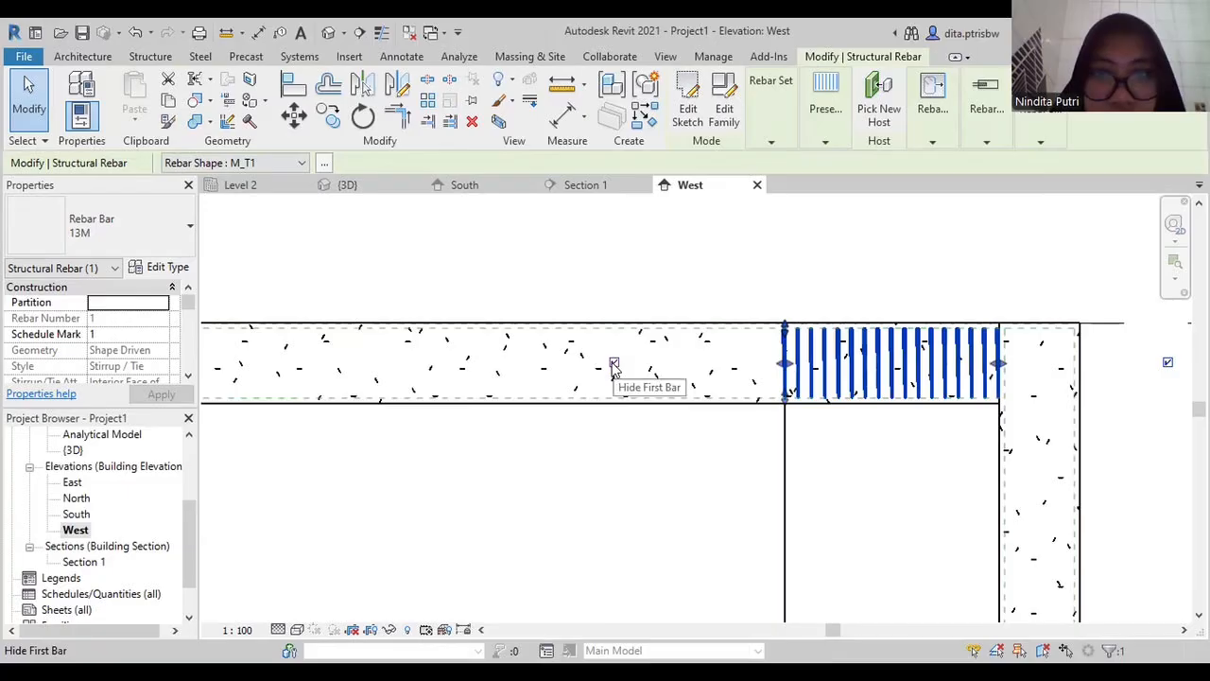
left_click(613, 364)
middle_click_drag(836, 397, 913, 389)
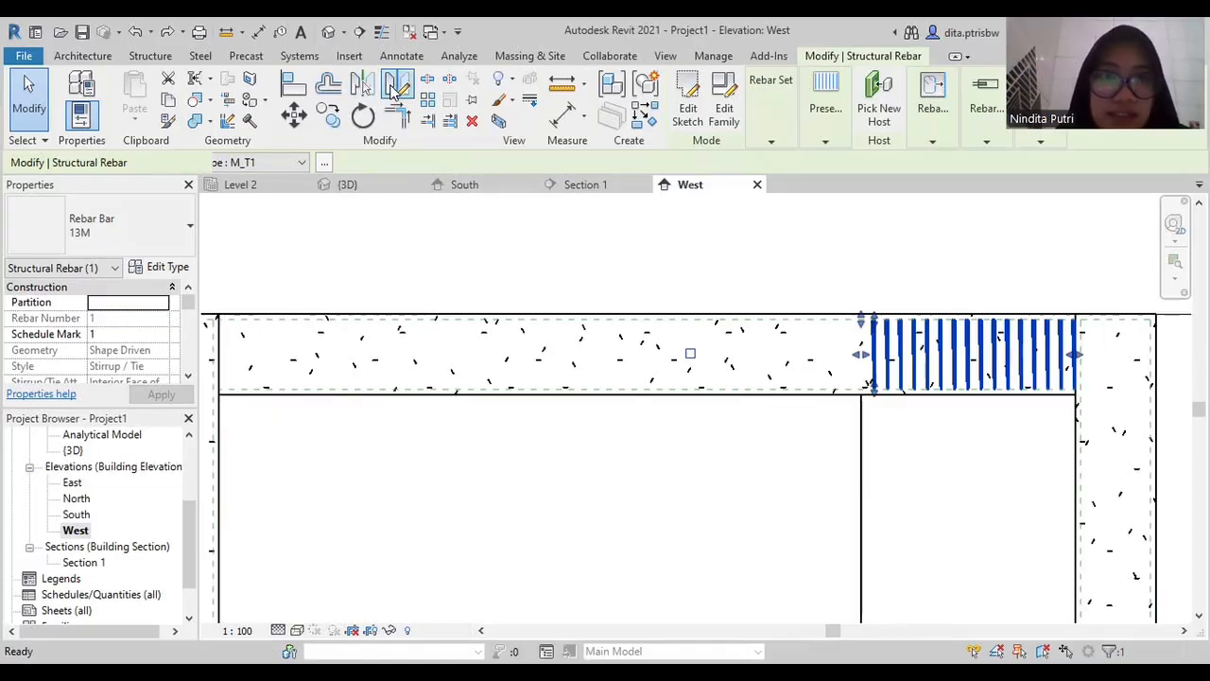
Mirror a copy of the stirrup set to the beam's left end about a vertical axis drawn through the beam's midpoint
left_click(394, 87)
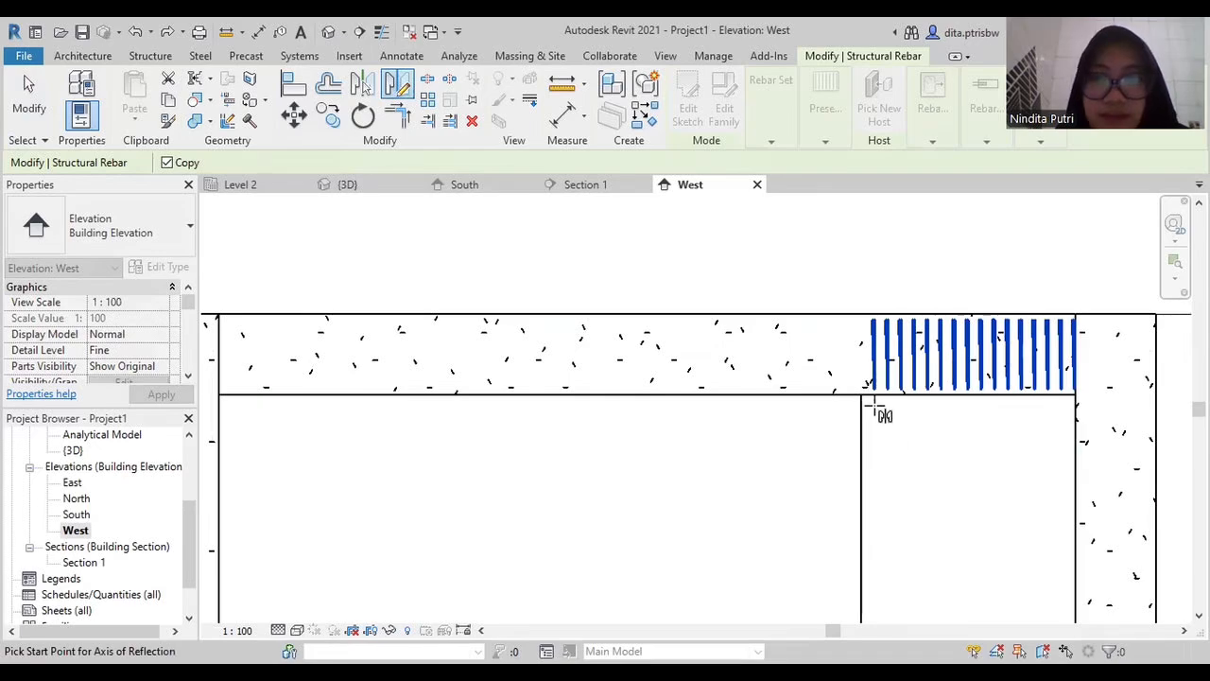
scroll(879, 410, "up", 3)
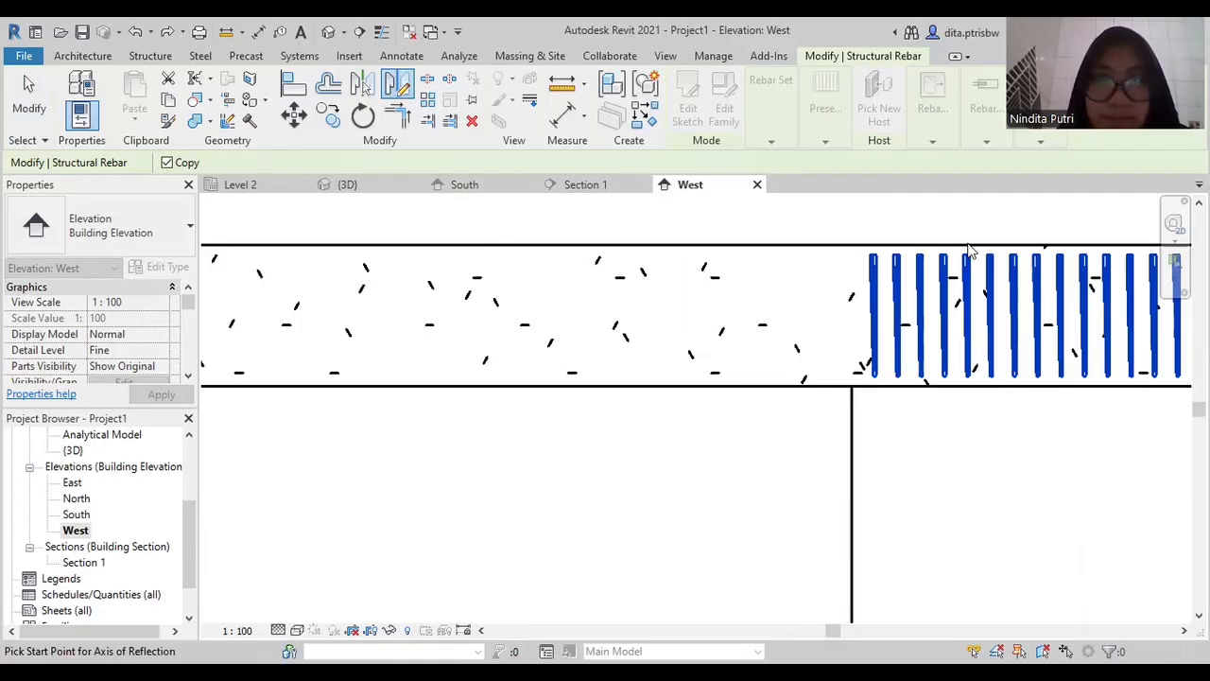
left_click(477, 387)
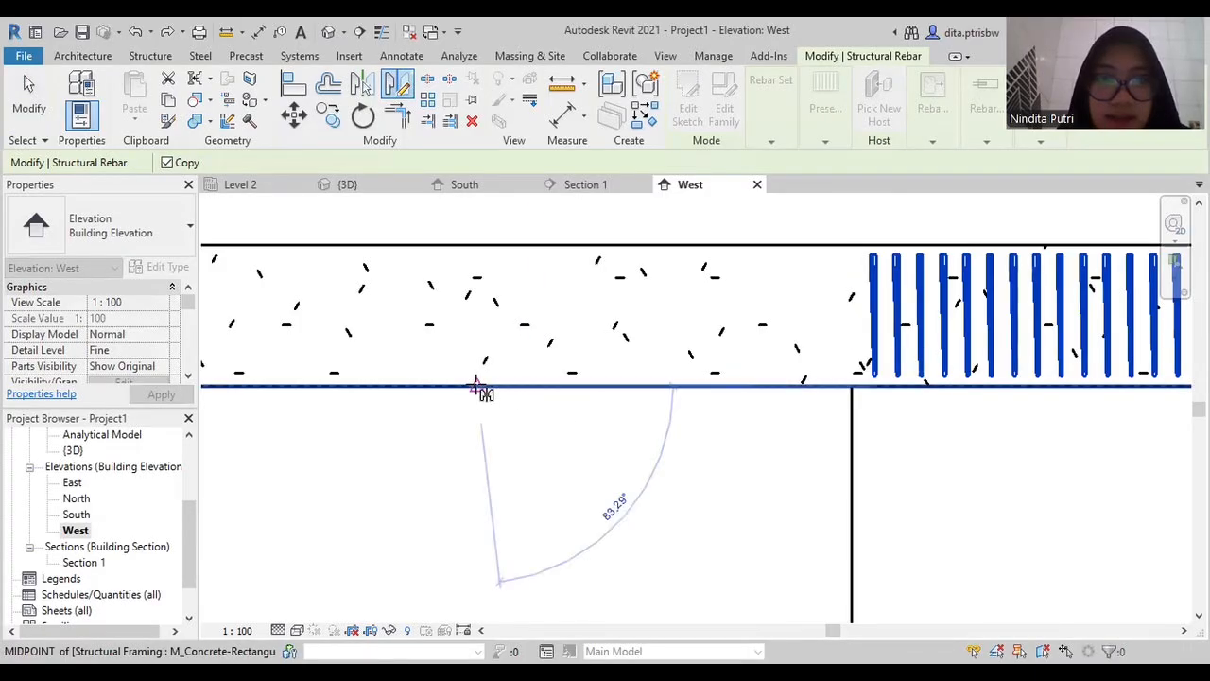
scroll(486, 271, "down", 2)
middle_click_drag(513, 377, 555, 532)
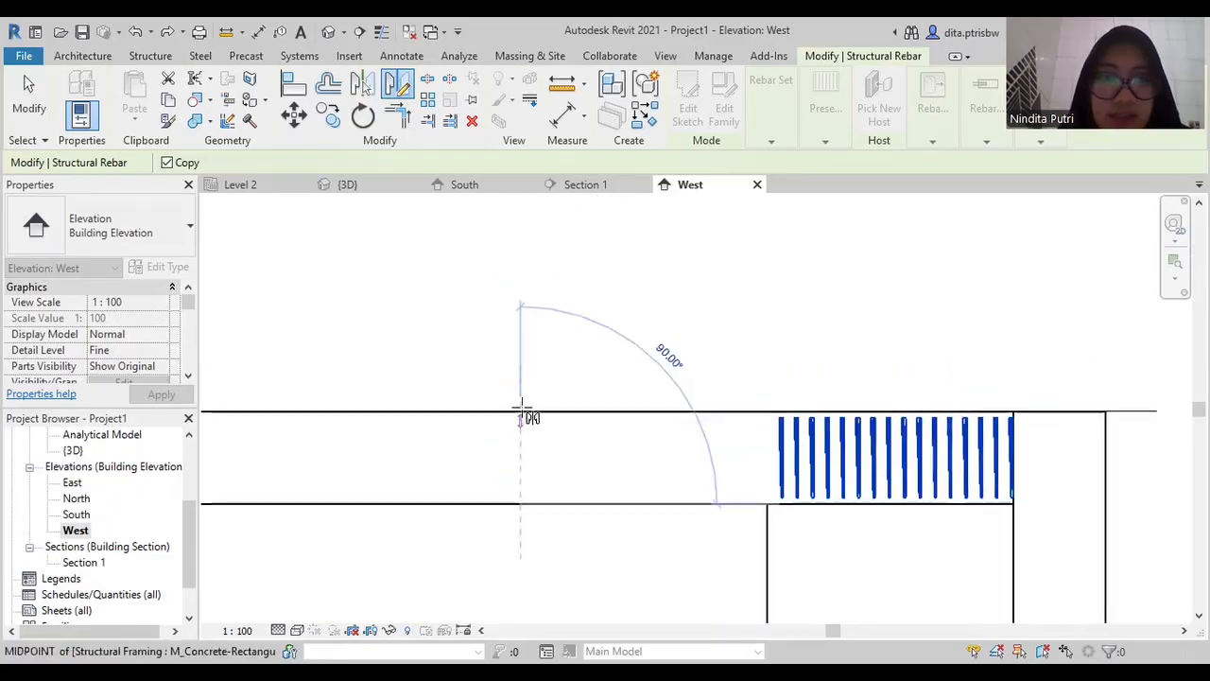
left_click(519, 303)
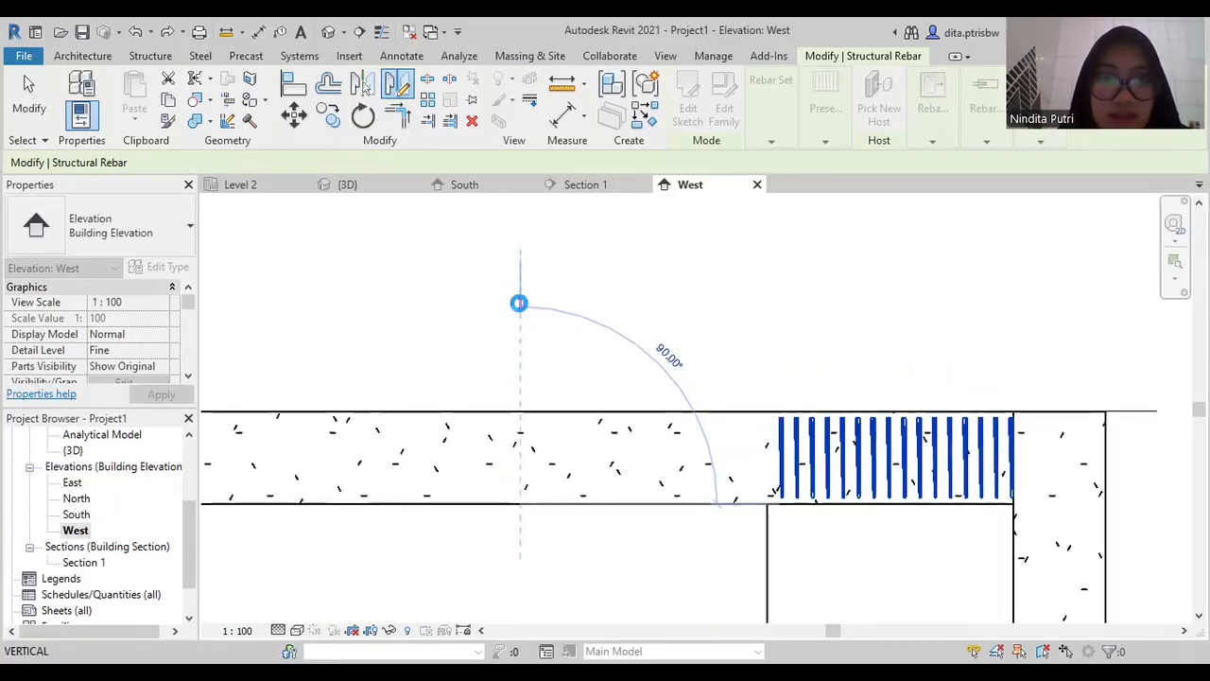
scroll(501, 346, "down", 2)
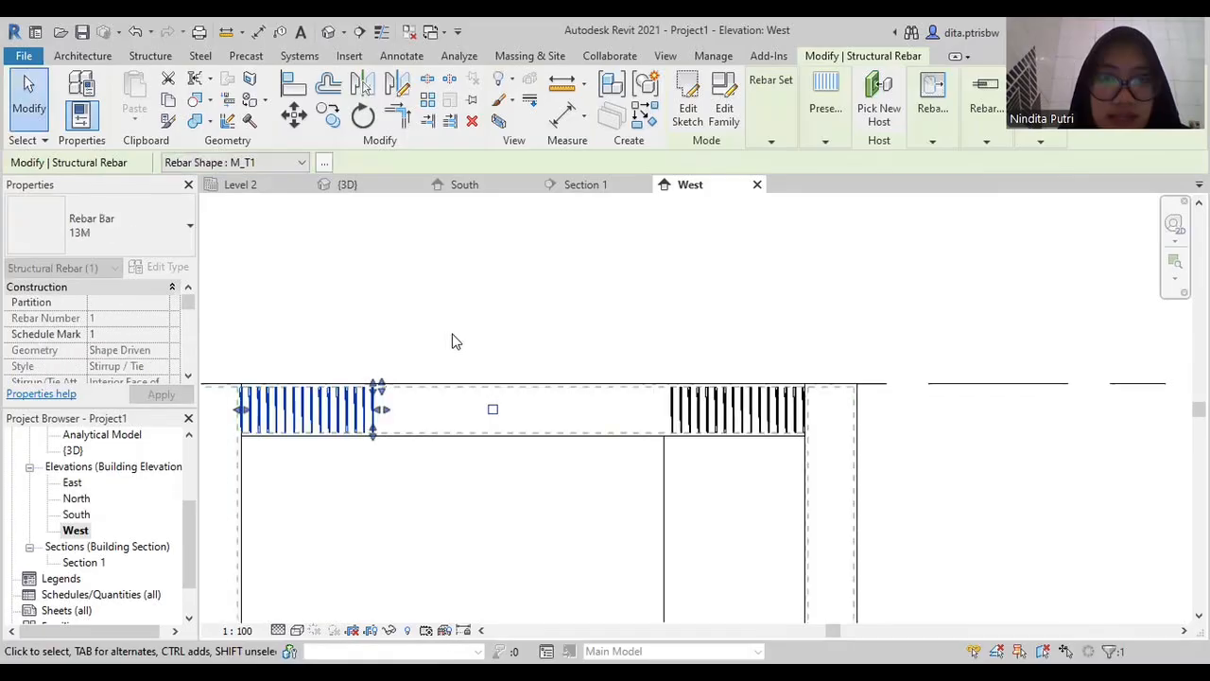
scroll(454, 341, "up", 1)
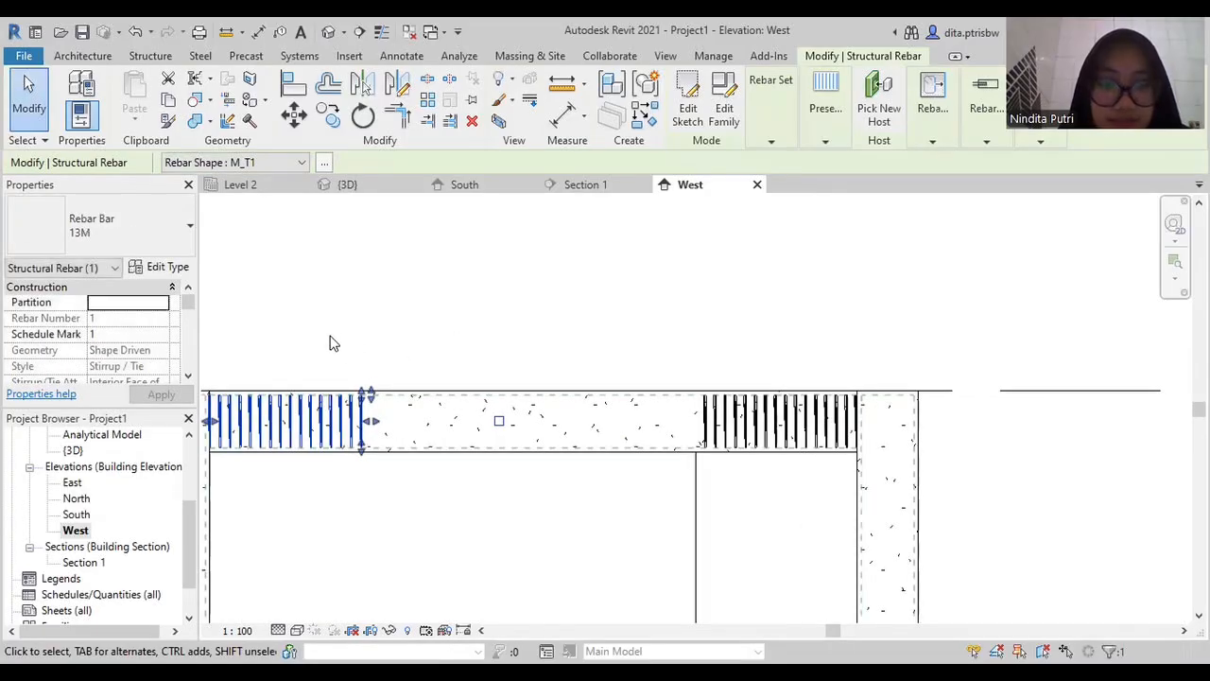
middle_click_drag(332, 343, 430, 320)
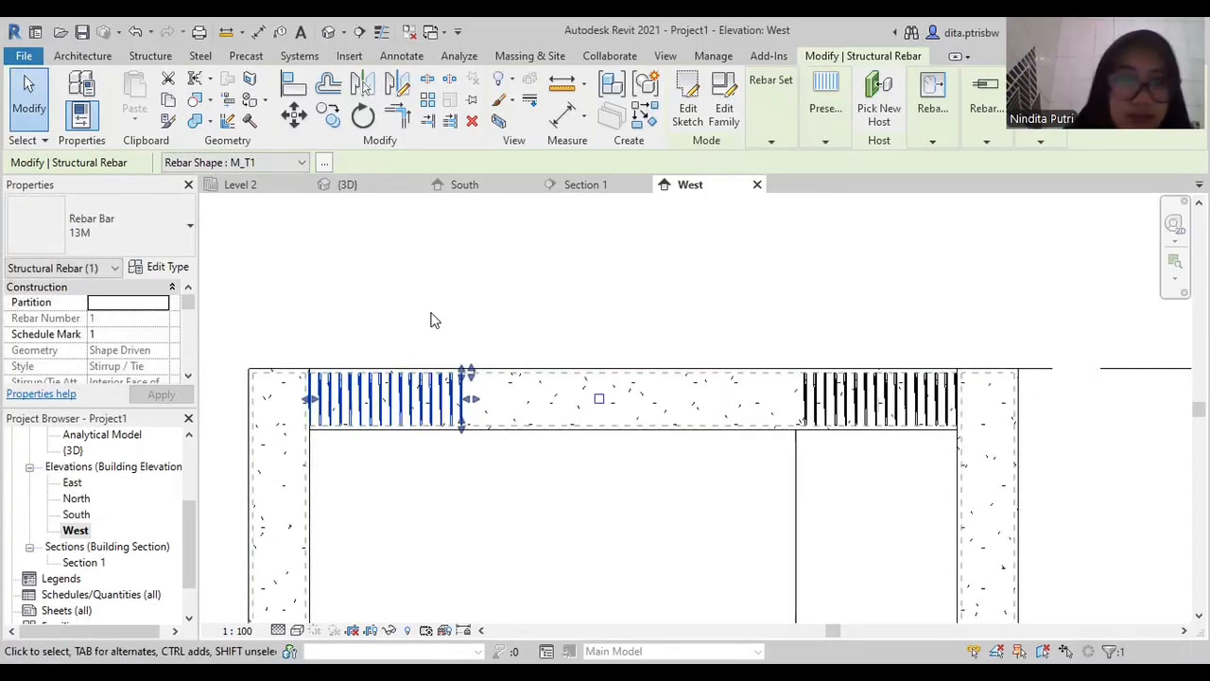
key("Escape")
Copy the left-end stirrup set along the beam toward midspan, from its first bar to its last bar
scroll(320, 402, "up", 4)
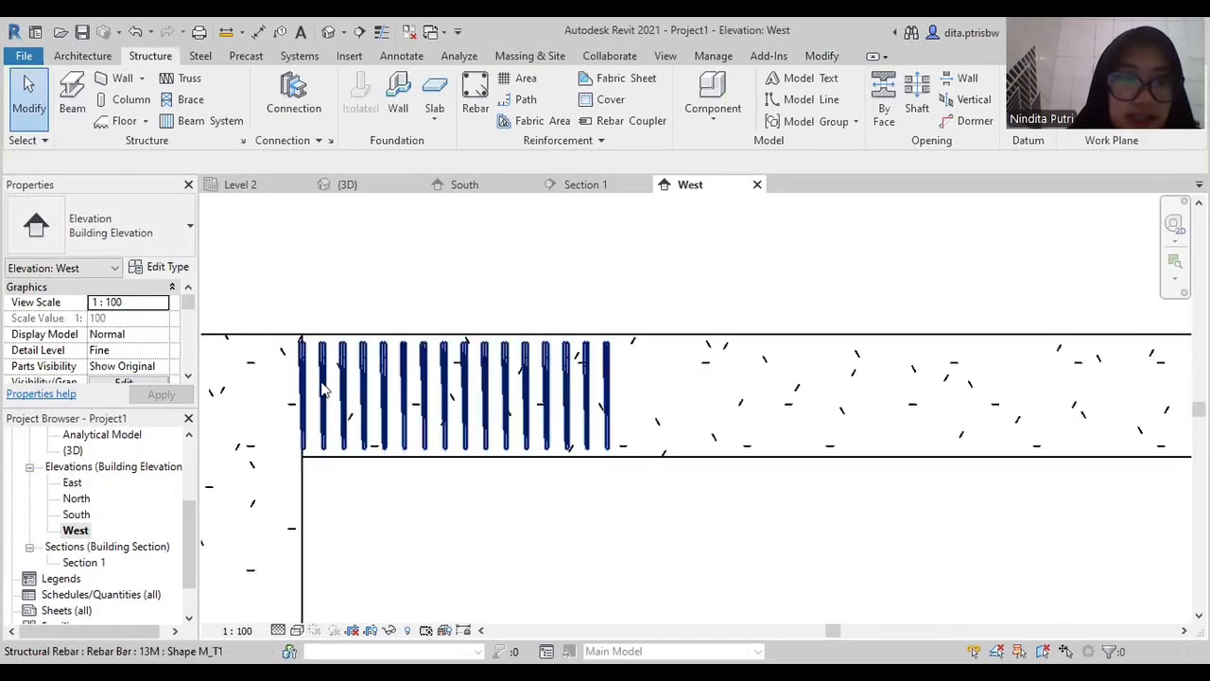
left_click(317, 381)
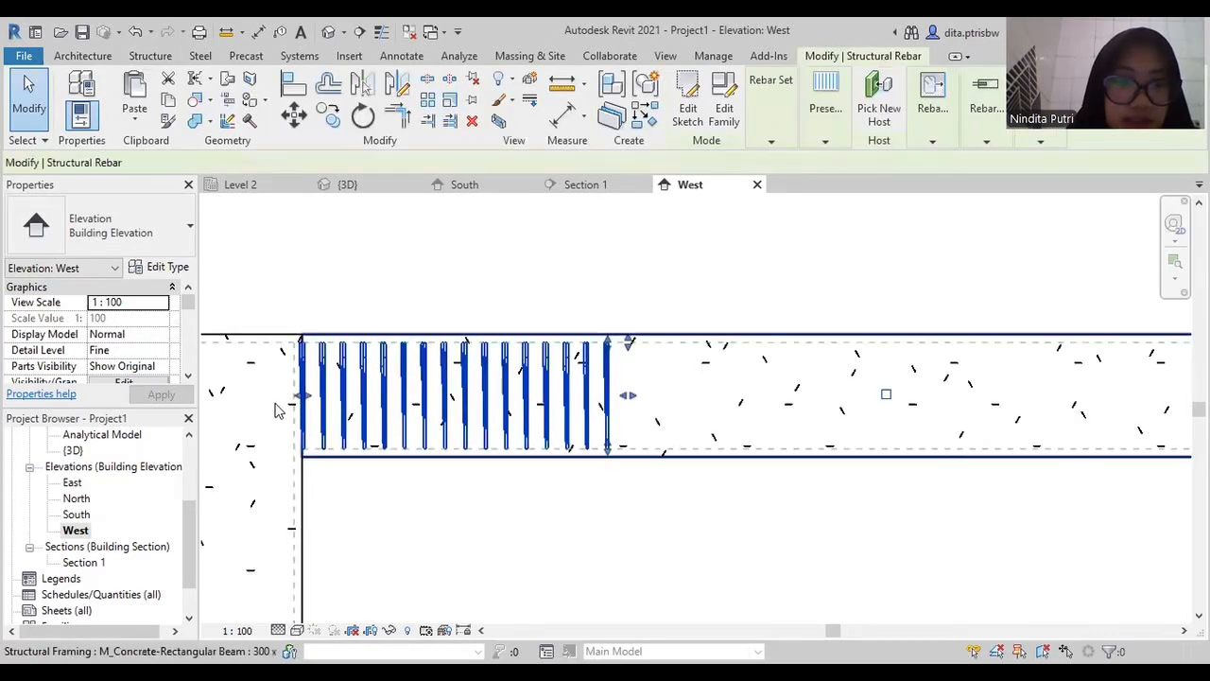
scroll(305, 397, "up", 1)
left_click(330, 120)
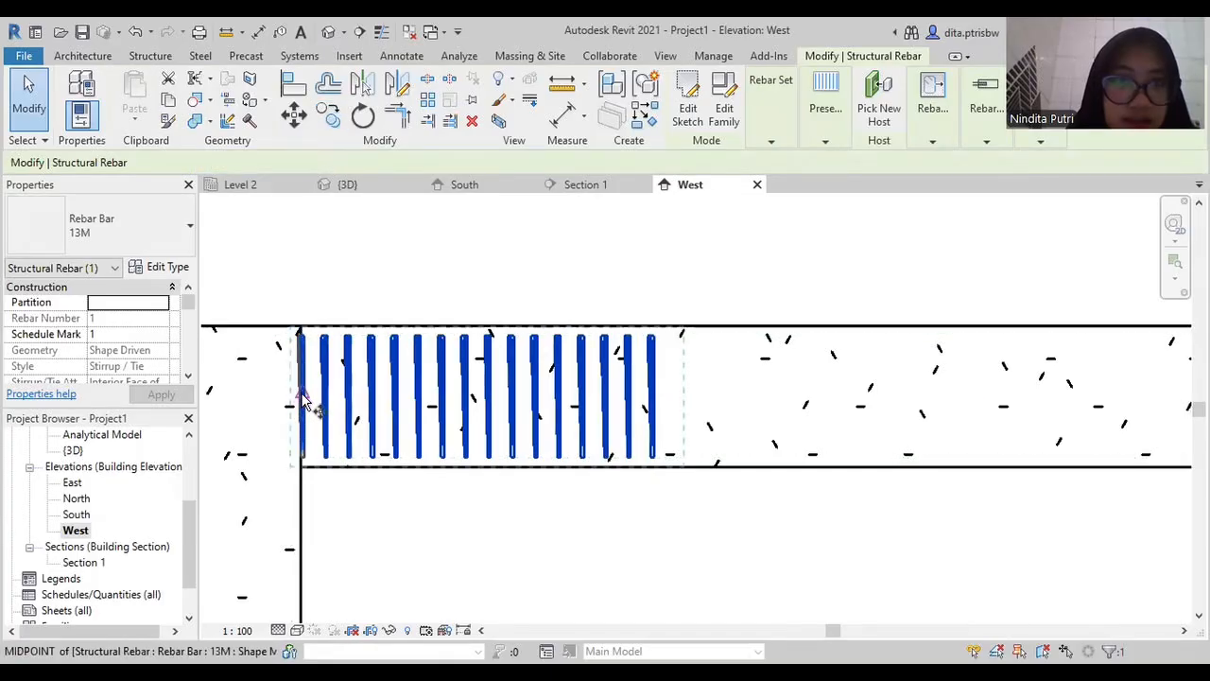
key("c")
key("o")
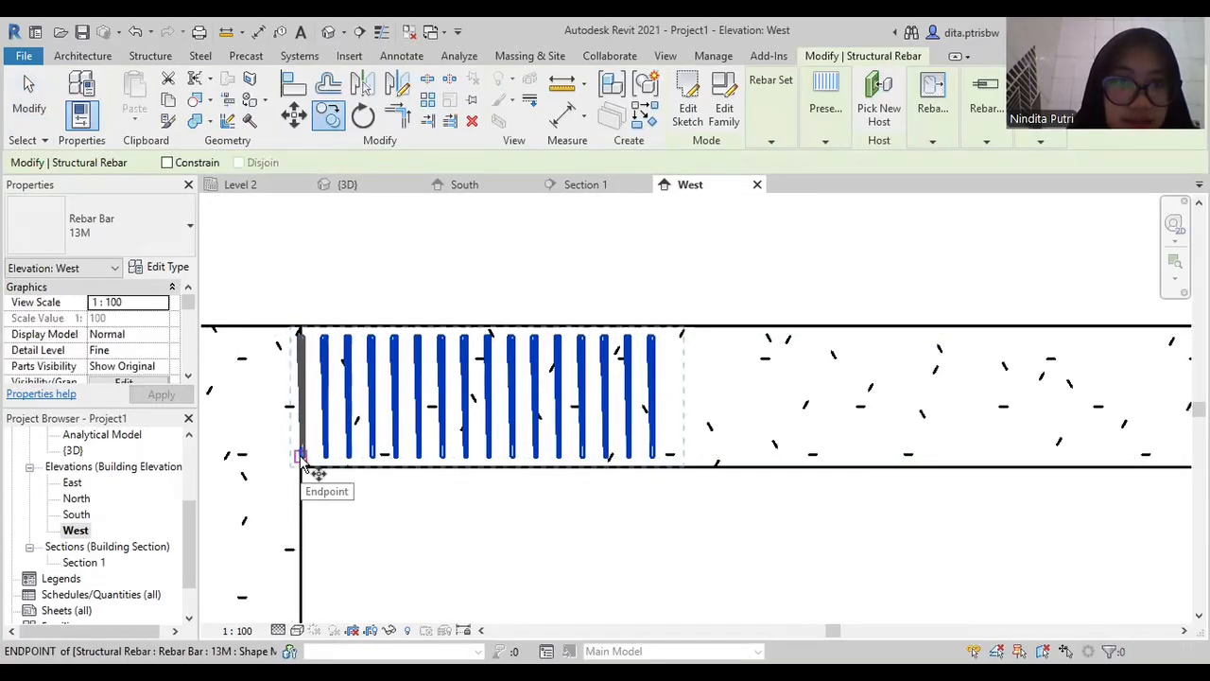
left_click(301, 457)
scroll(303, 463, "up", 4)
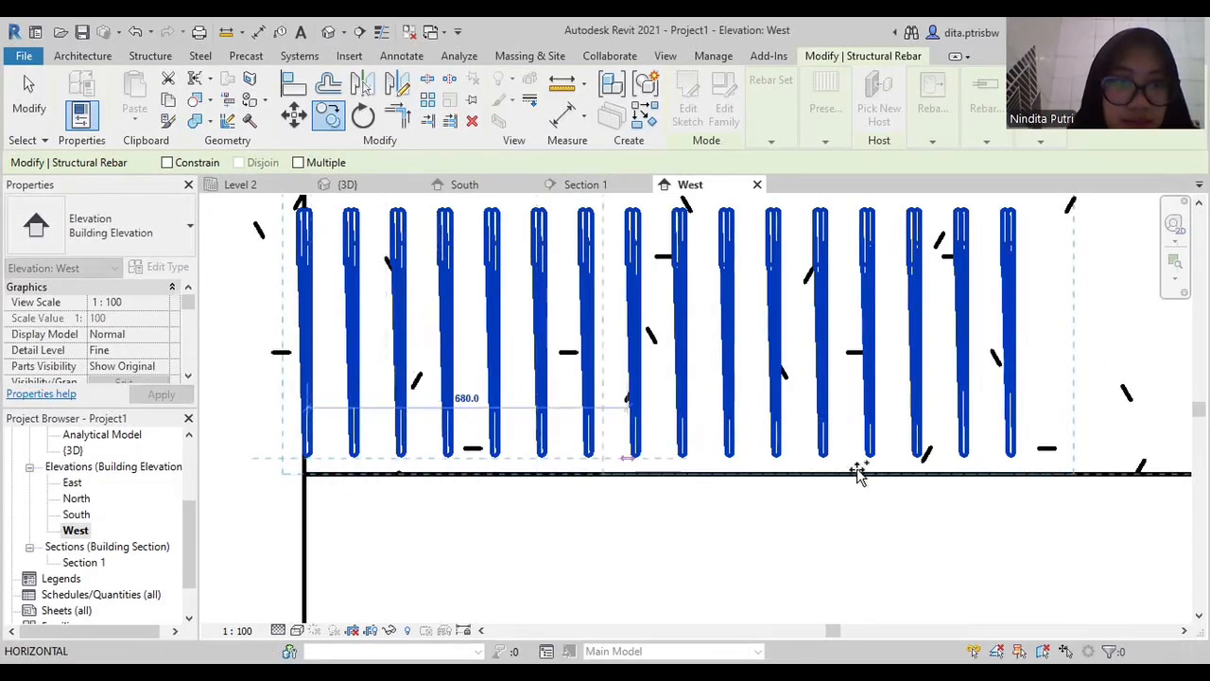
middle_click_drag(1107, 459, 515, 409)
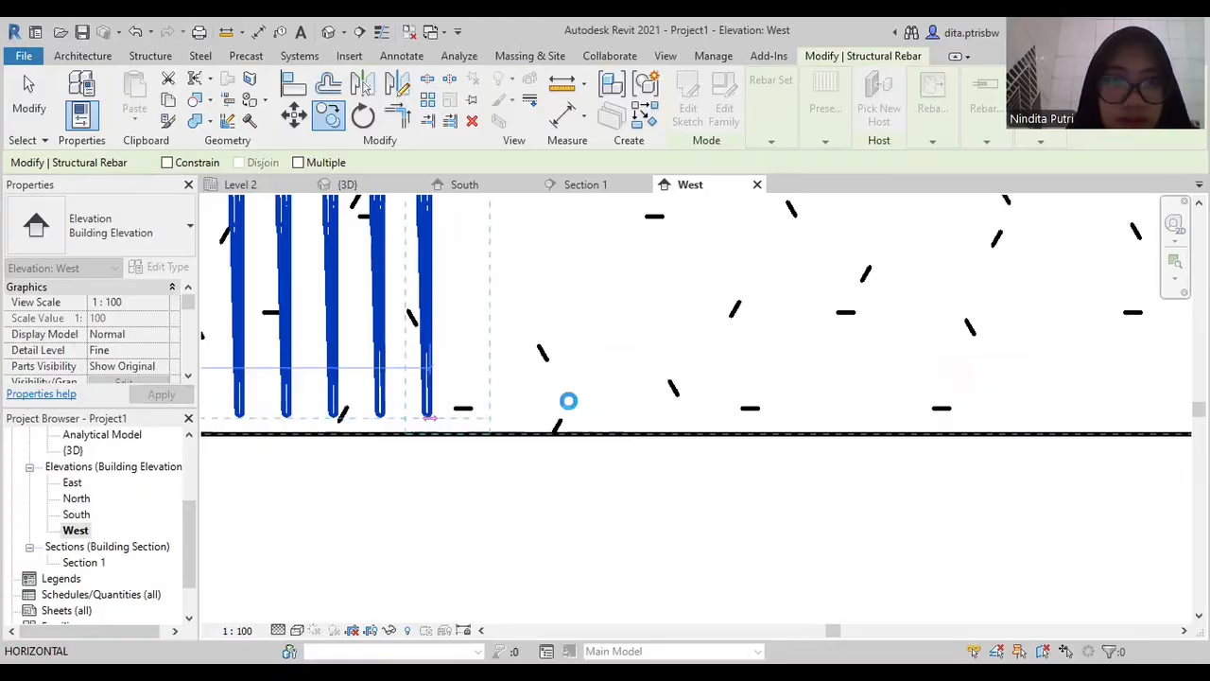
key("Escape")
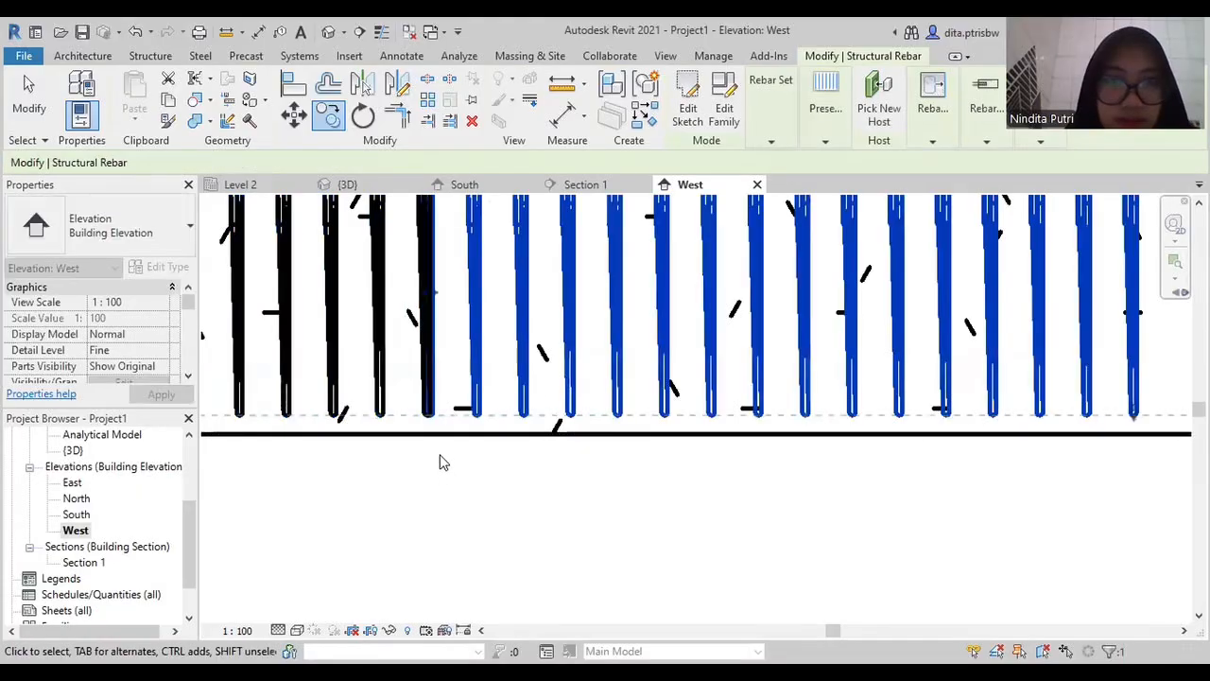
scroll(440, 459, "down", 2)
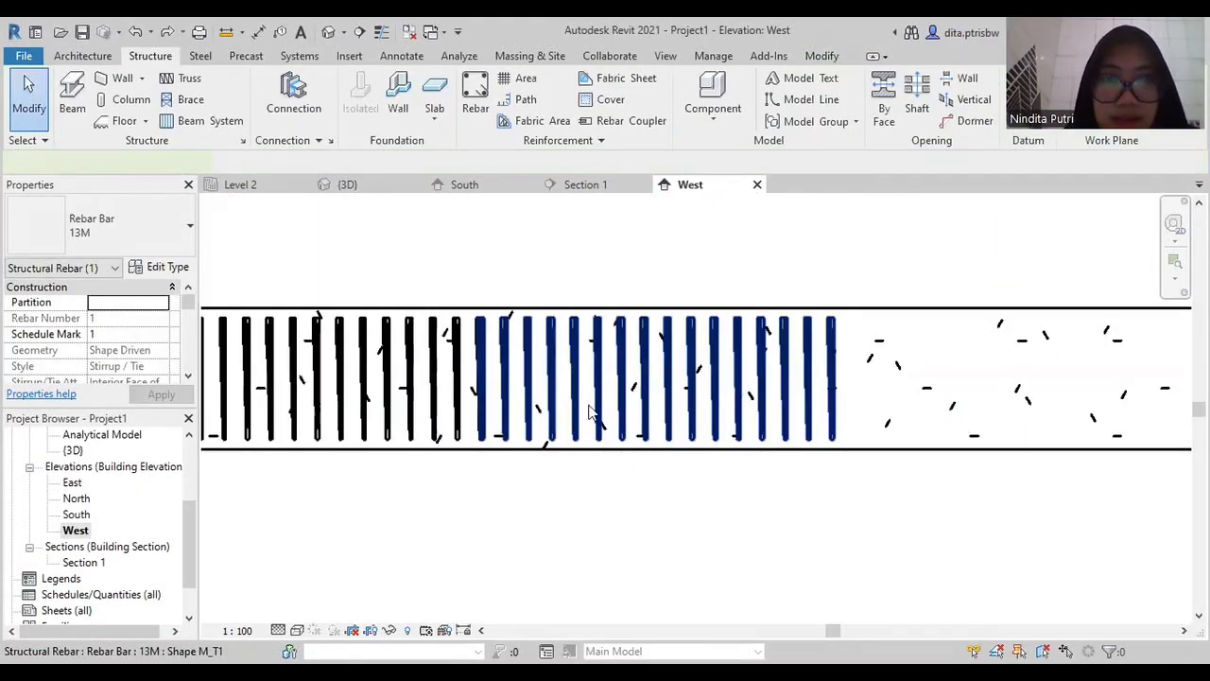
Stretch the right end of the copied stirrup set across midspan to the first visible bar of the right-hand set
left_click(689, 381)
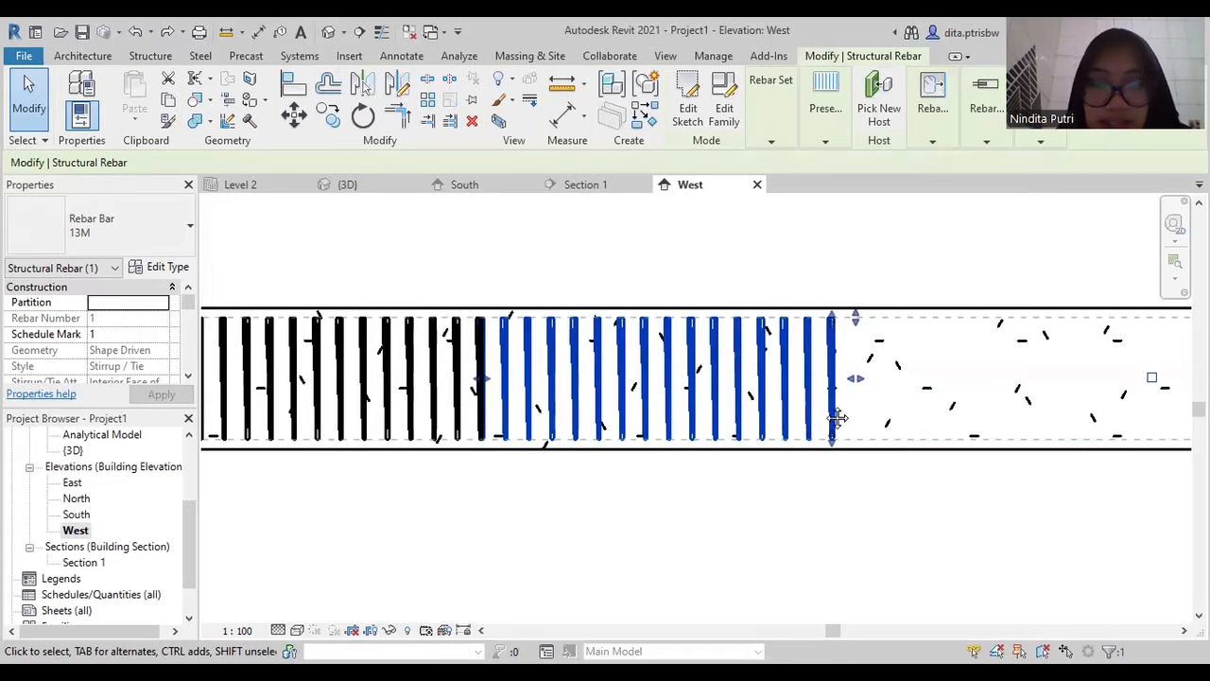
scroll(839, 419, "down", 1)
middle_click_drag(864, 419, 650, 429)
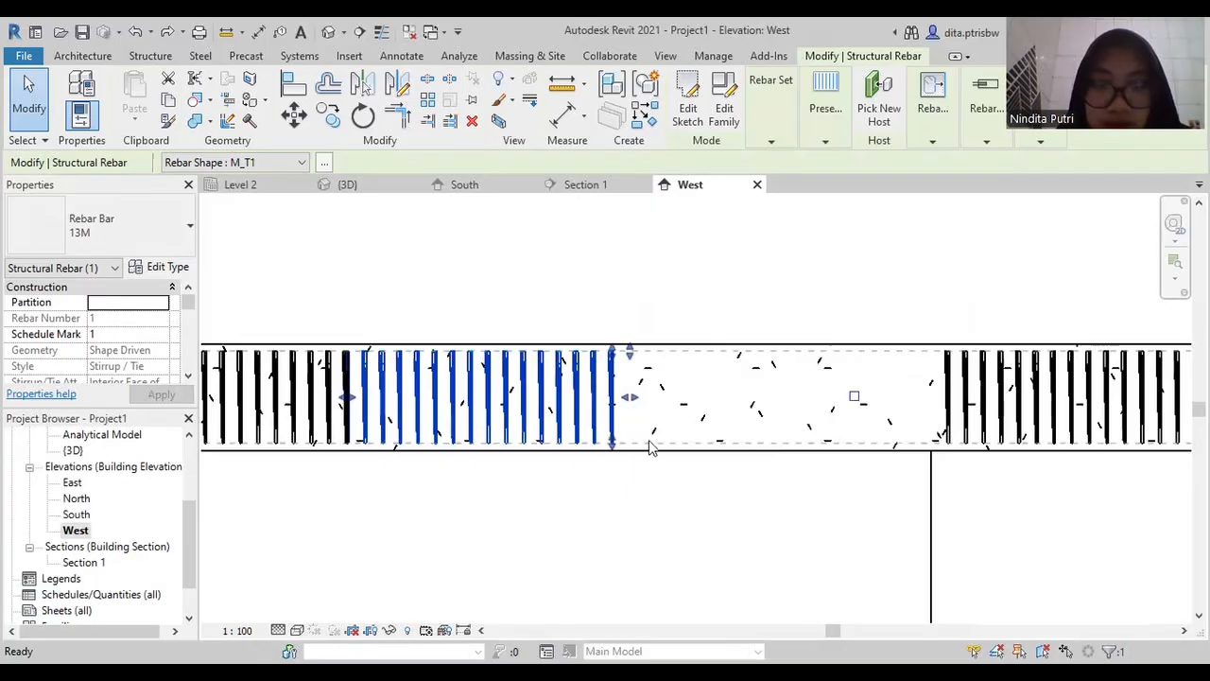
scroll(667, 386, "up", 1)
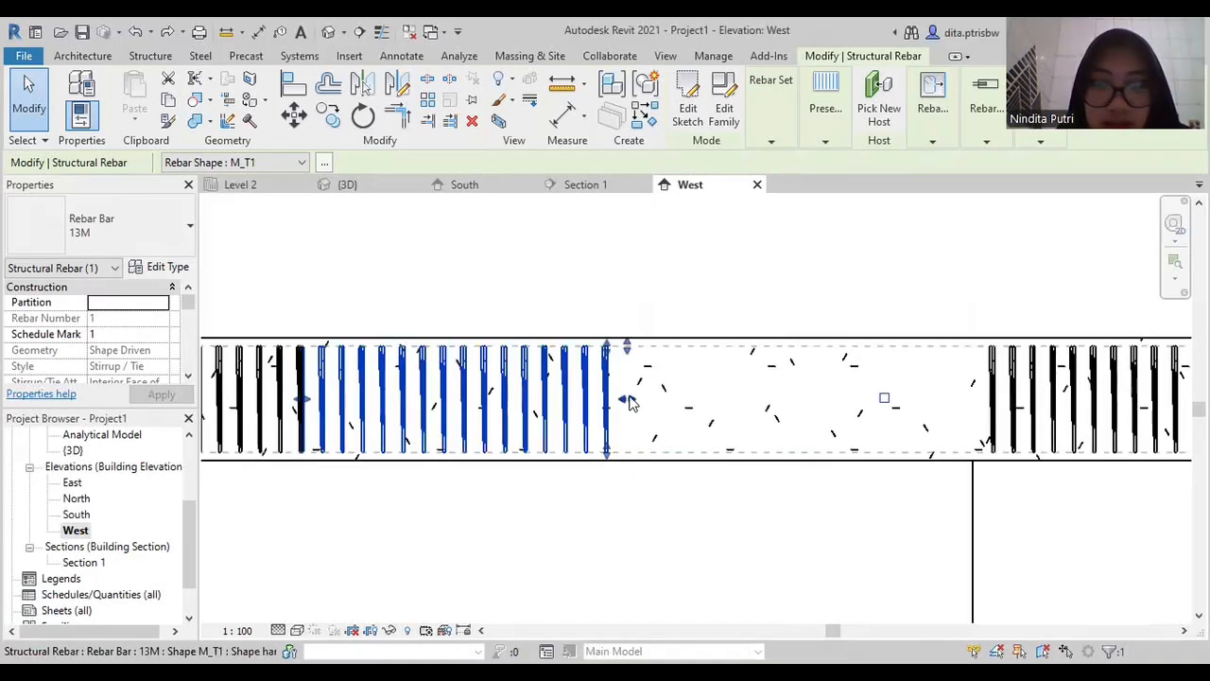
left_click_drag(742, 403, 975, 403)
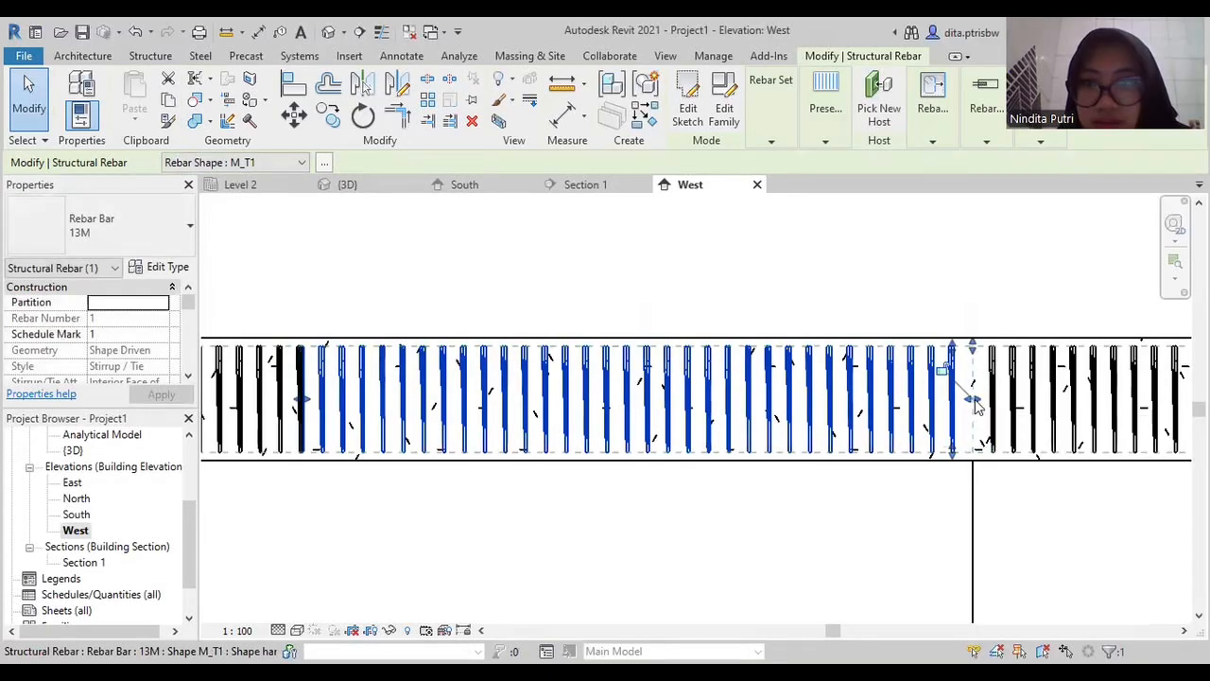
left_click_drag(981, 403, 992, 402)
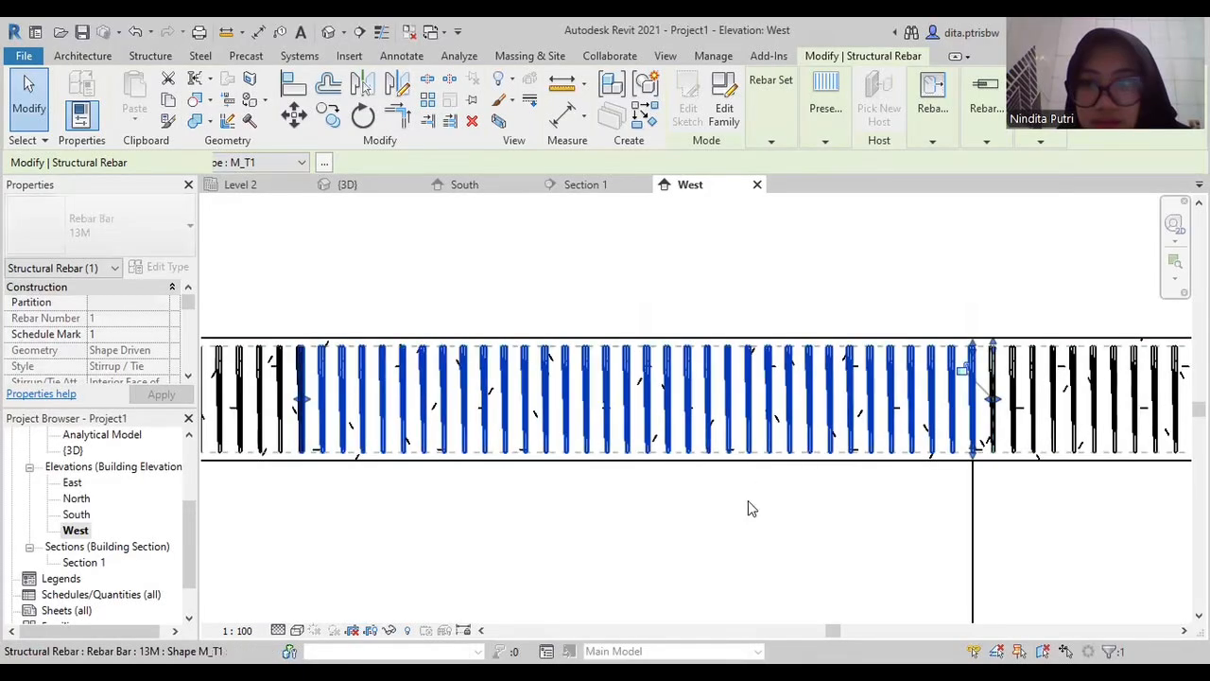
left_click(902, 498)
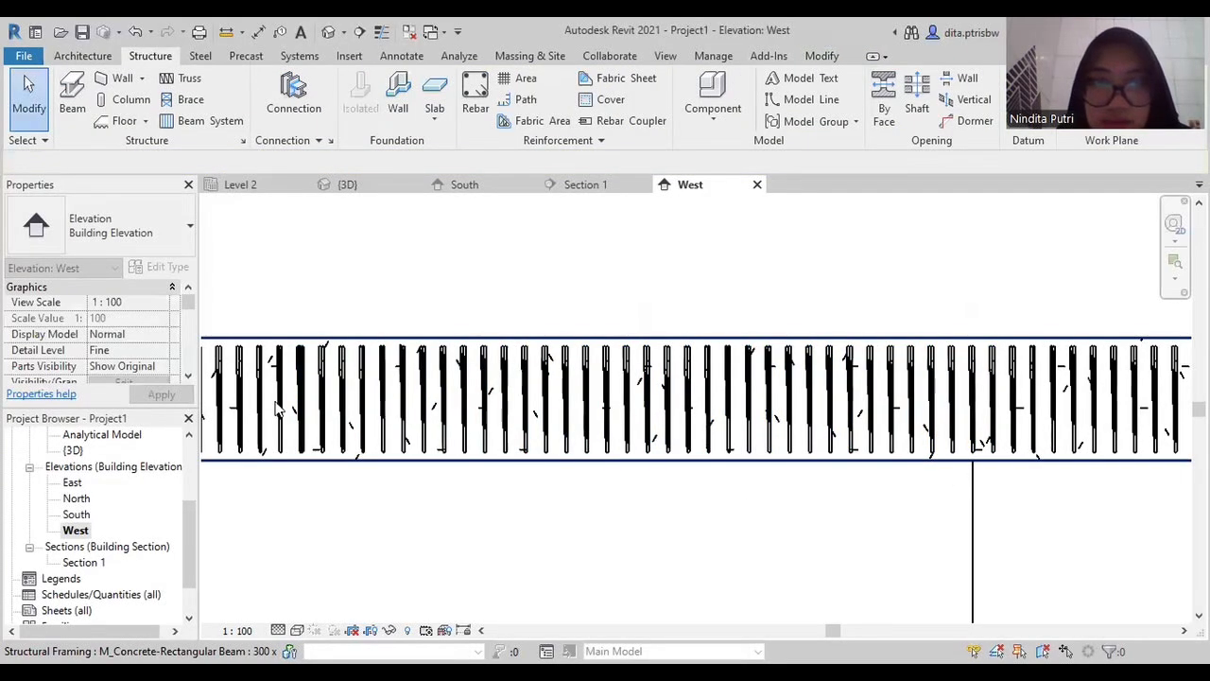
Pull the left end of the midspan stirrup set in by one bar spacing, clear of the left set's last bar
scroll(305, 404, "up", 1)
scroll(305, 404, "up", 1)
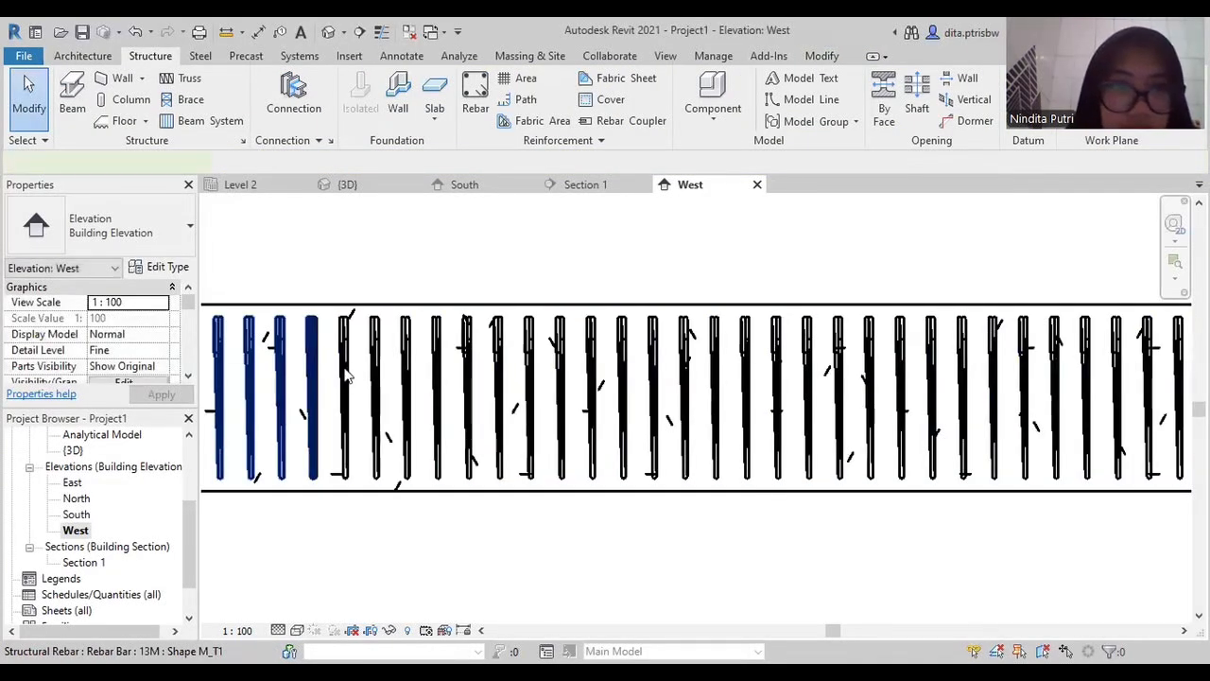
left_click(342, 406)
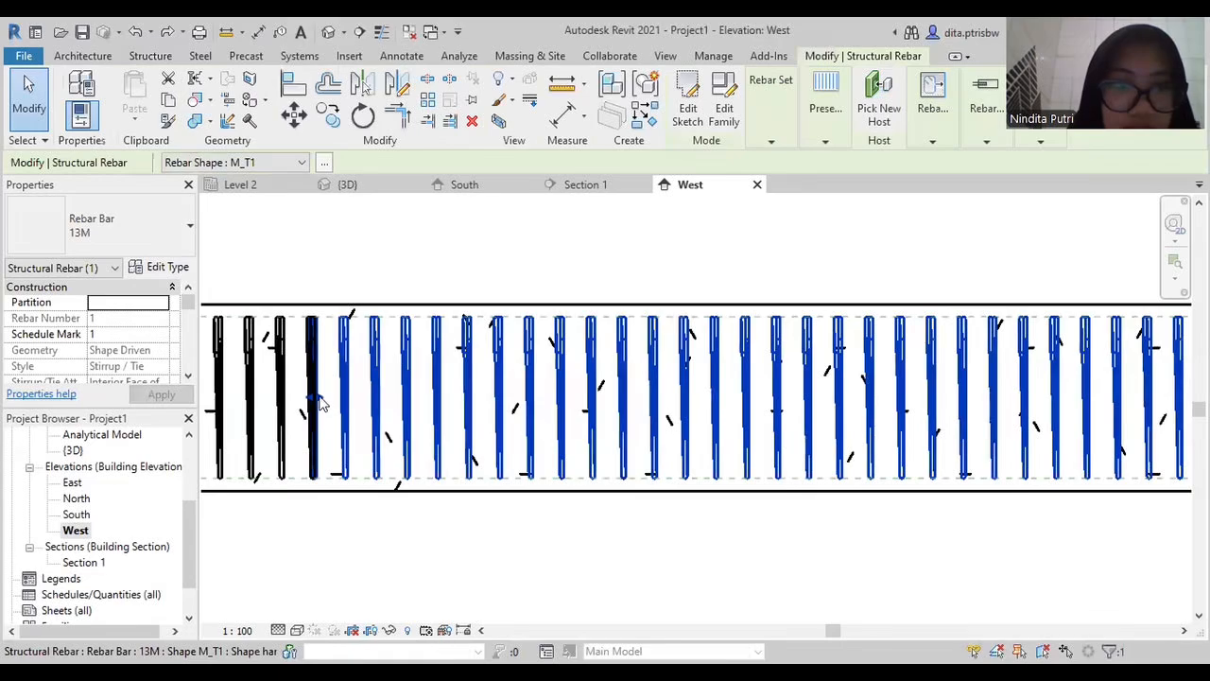
left_click_drag(321, 400, 346, 395)
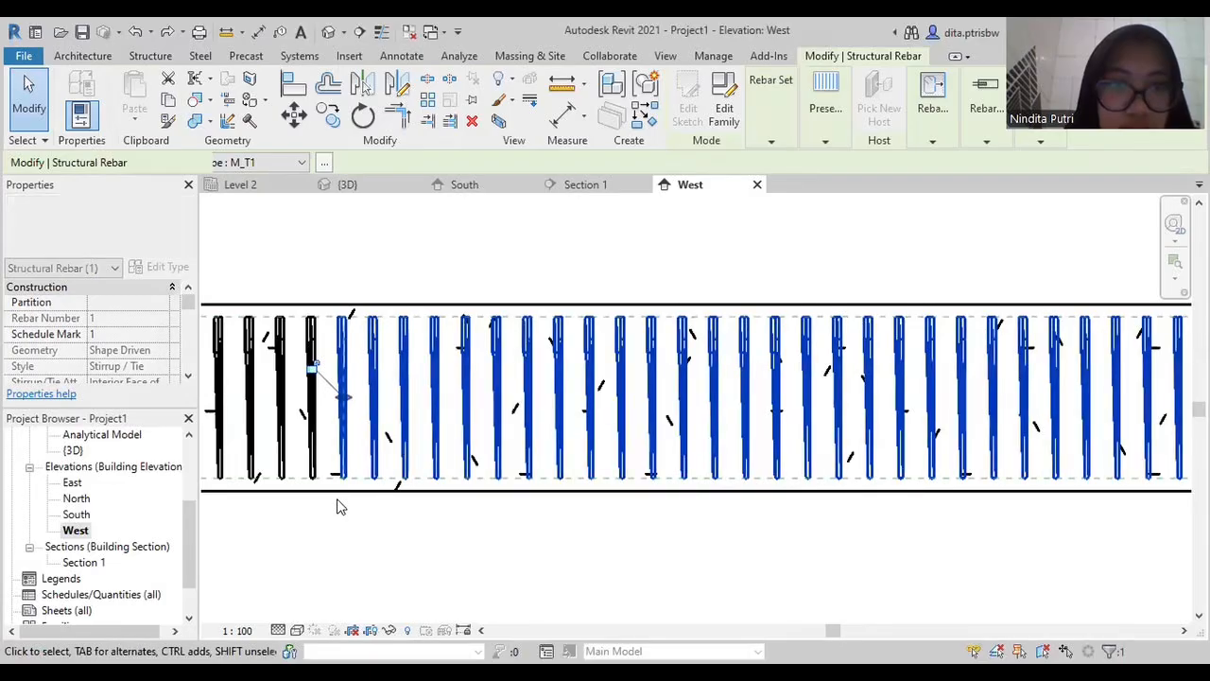
key("Escape")
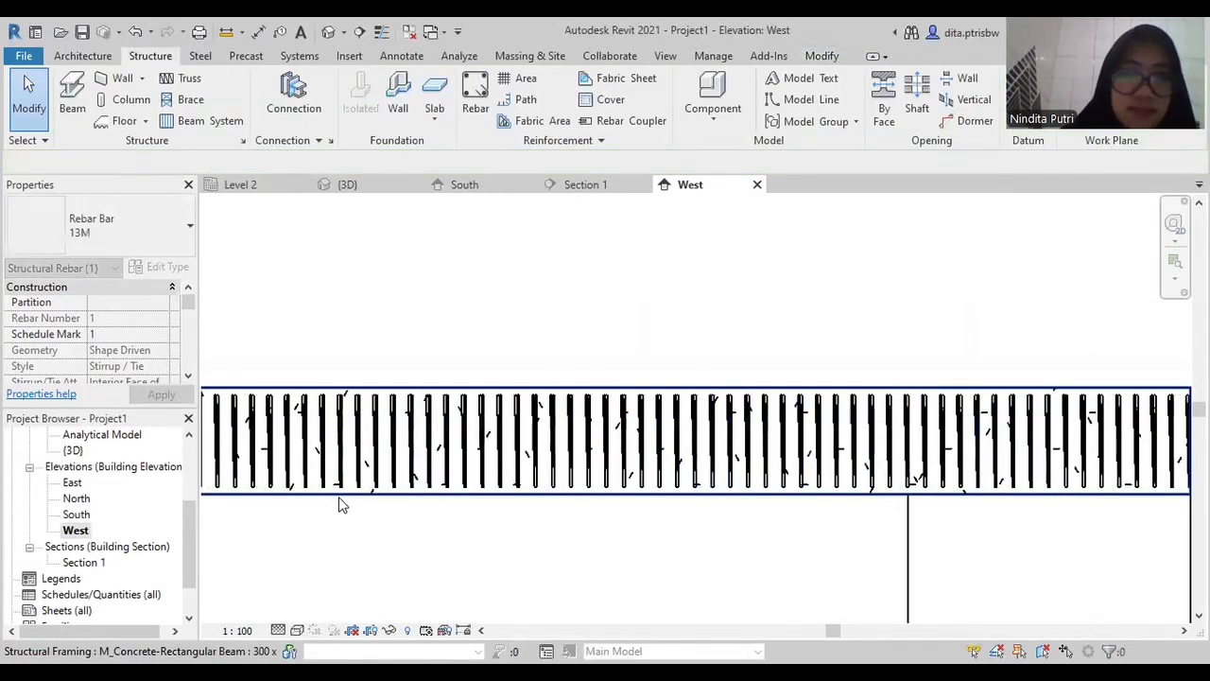
Set the midspan stirrup set's maximum spacing to 200 mm
middle_click_drag(374, 521, 372, 460)
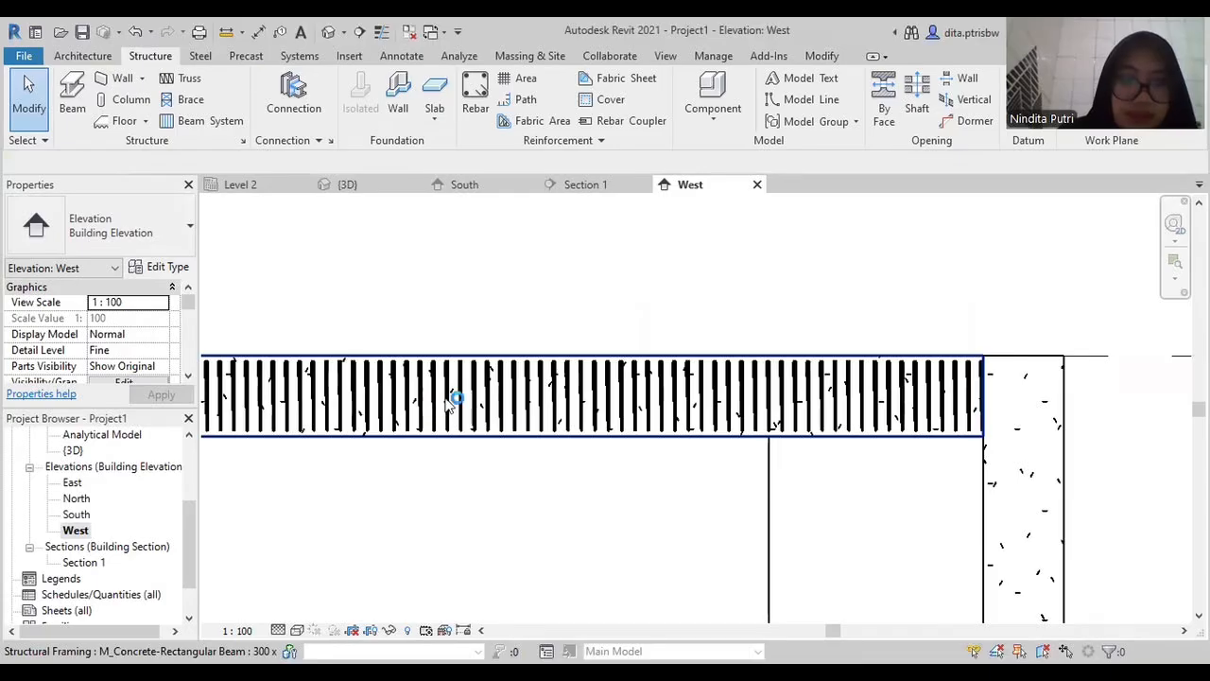
left_click(507, 413)
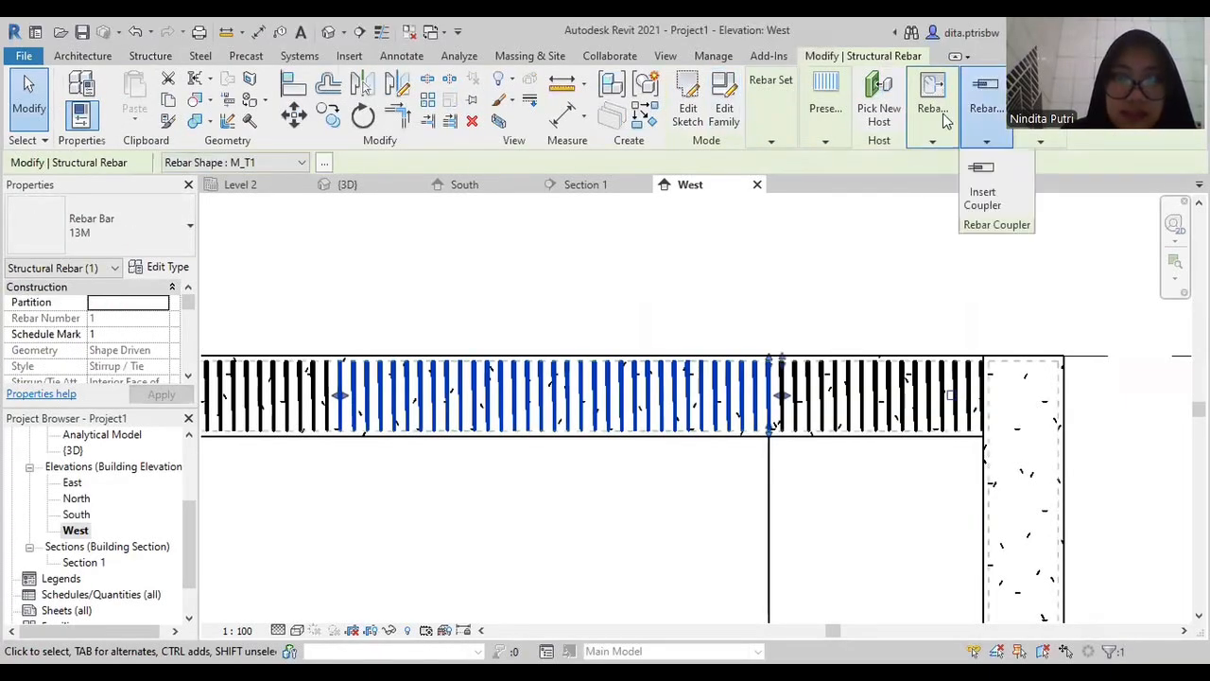
mouse_move(926, 133)
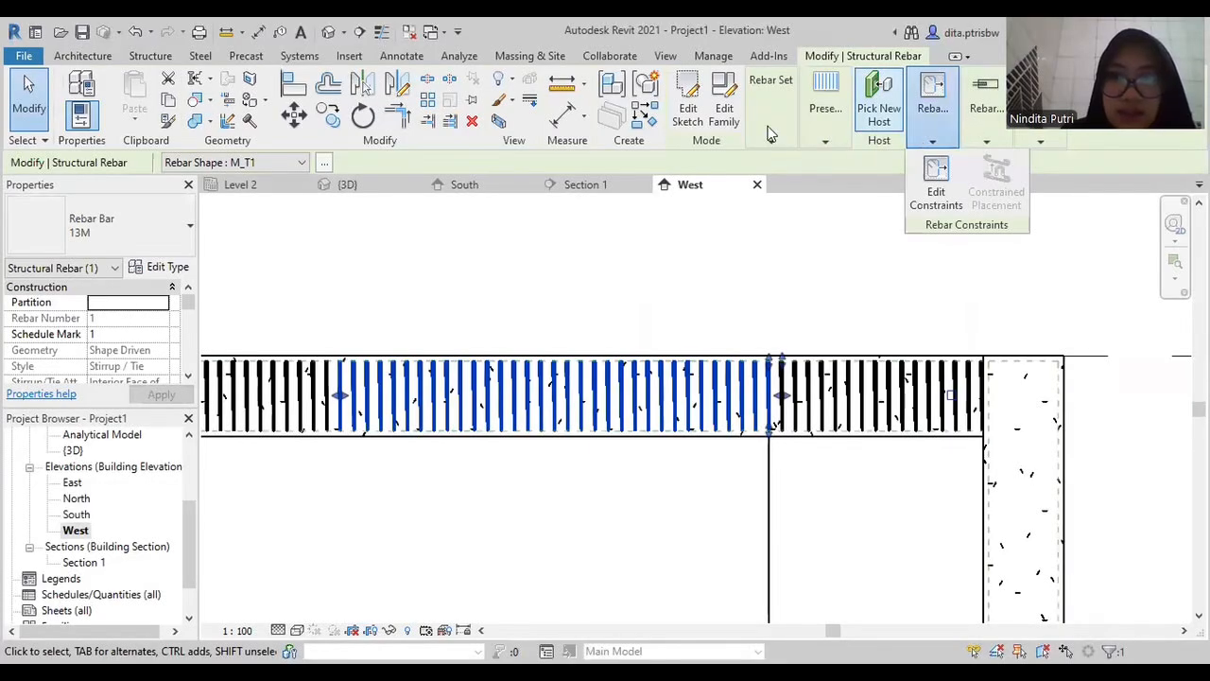
mouse_move(770, 133)
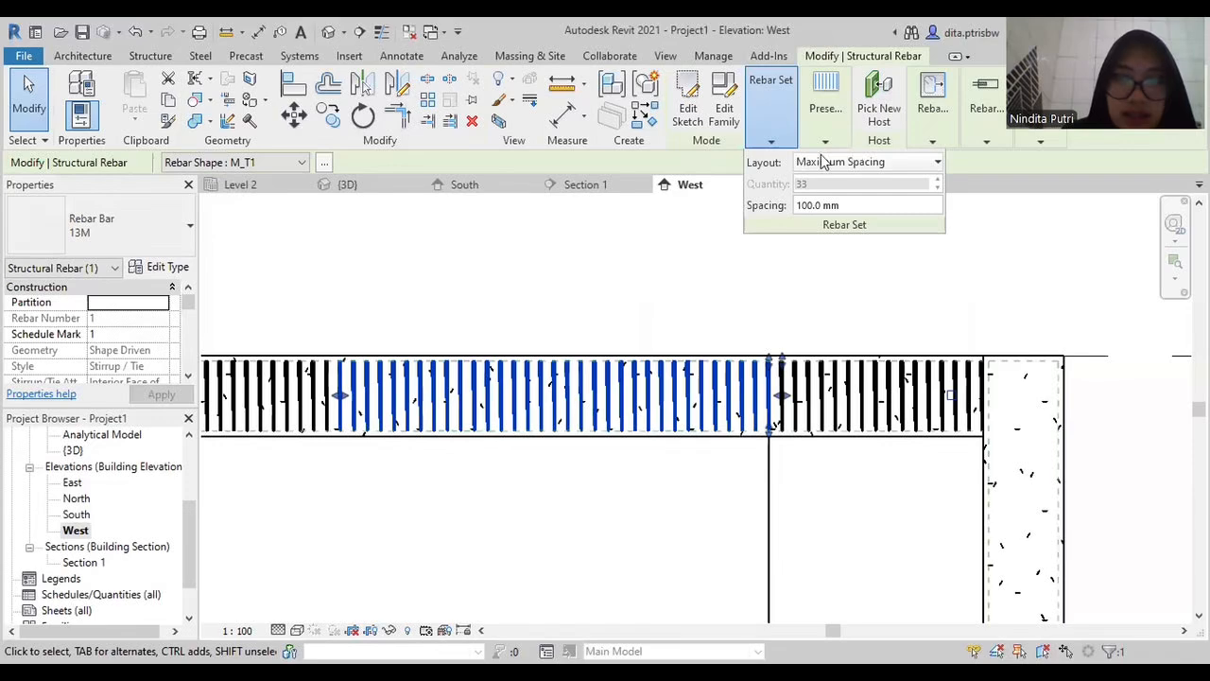
left_click(809, 208)
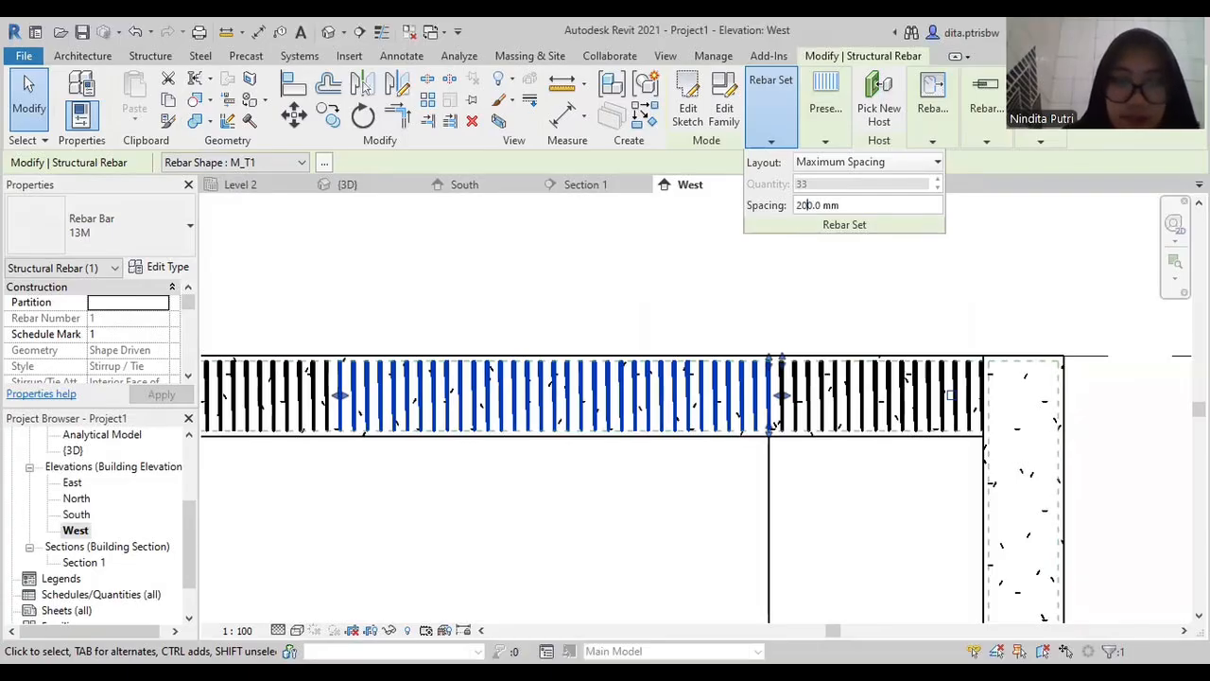
key("Return")
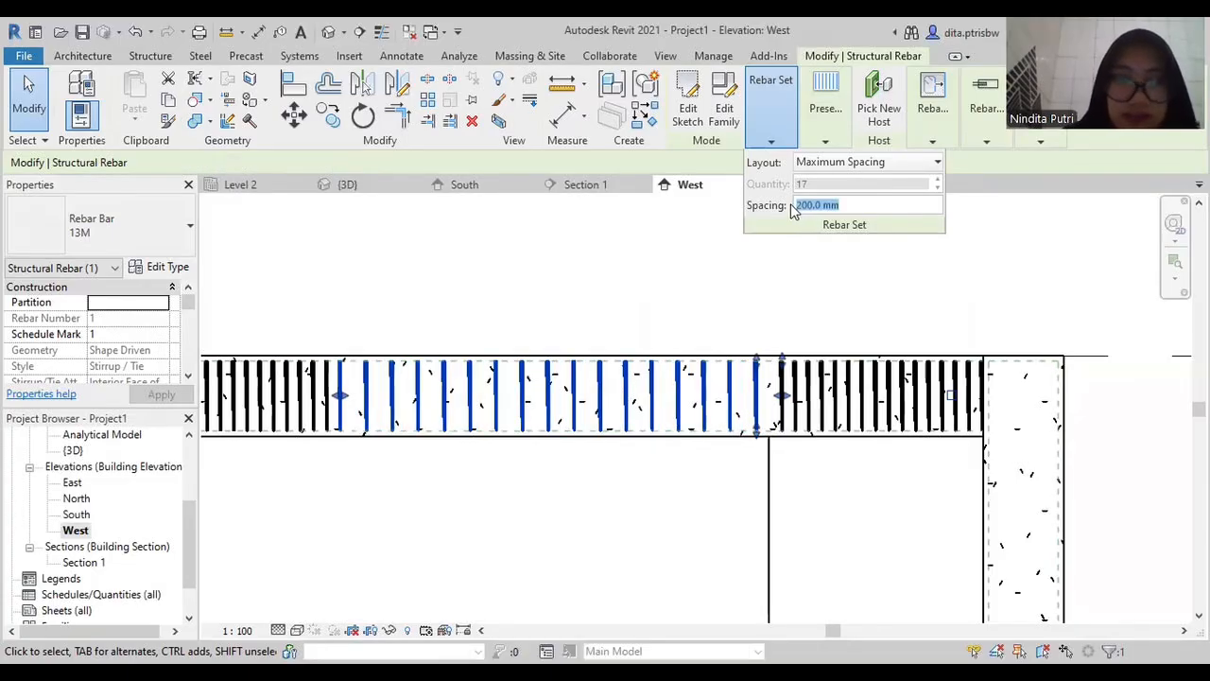
scroll(439, 463, "down", 1)
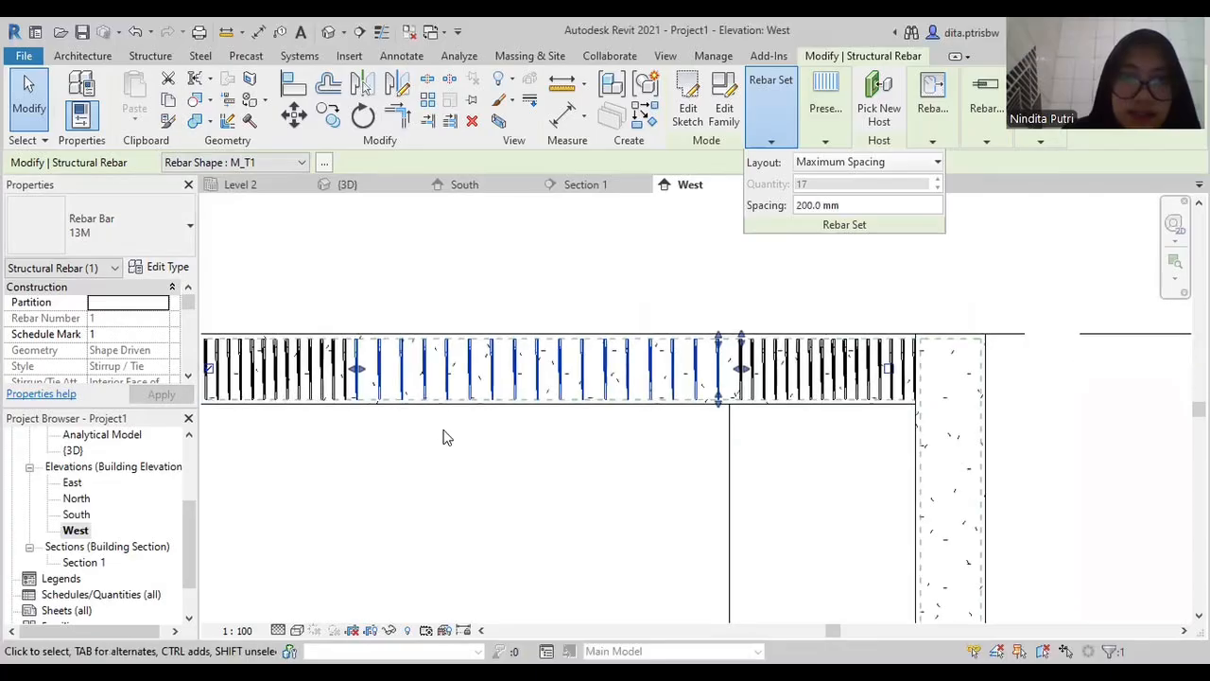
left_click(446, 439)
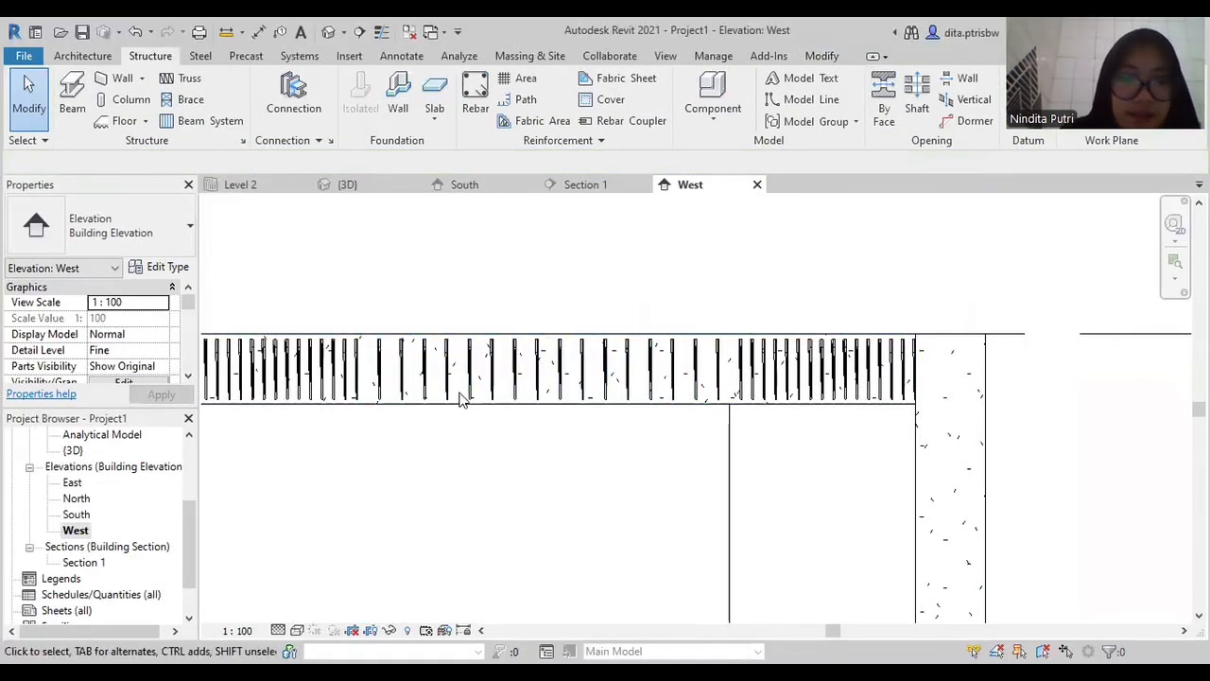
Open Section 1 at the beam cross-section and start placing 13M rebar with the straight M_00 shape
left_click(387, 186)
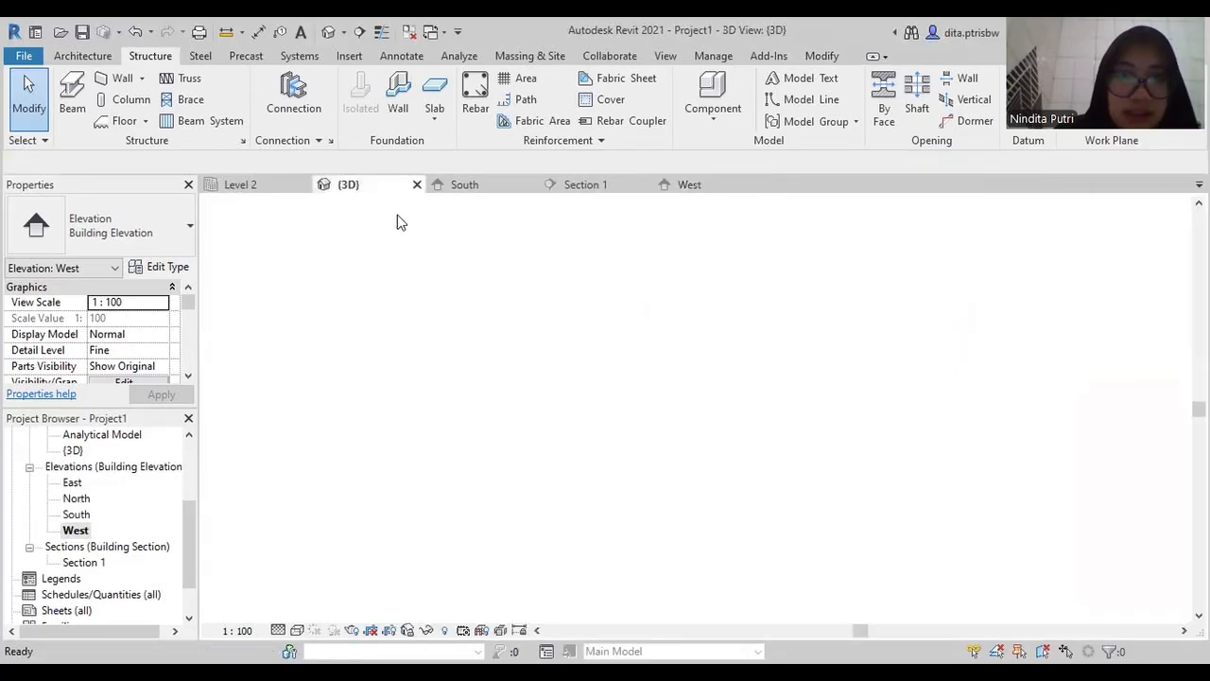
left_click(587, 186)
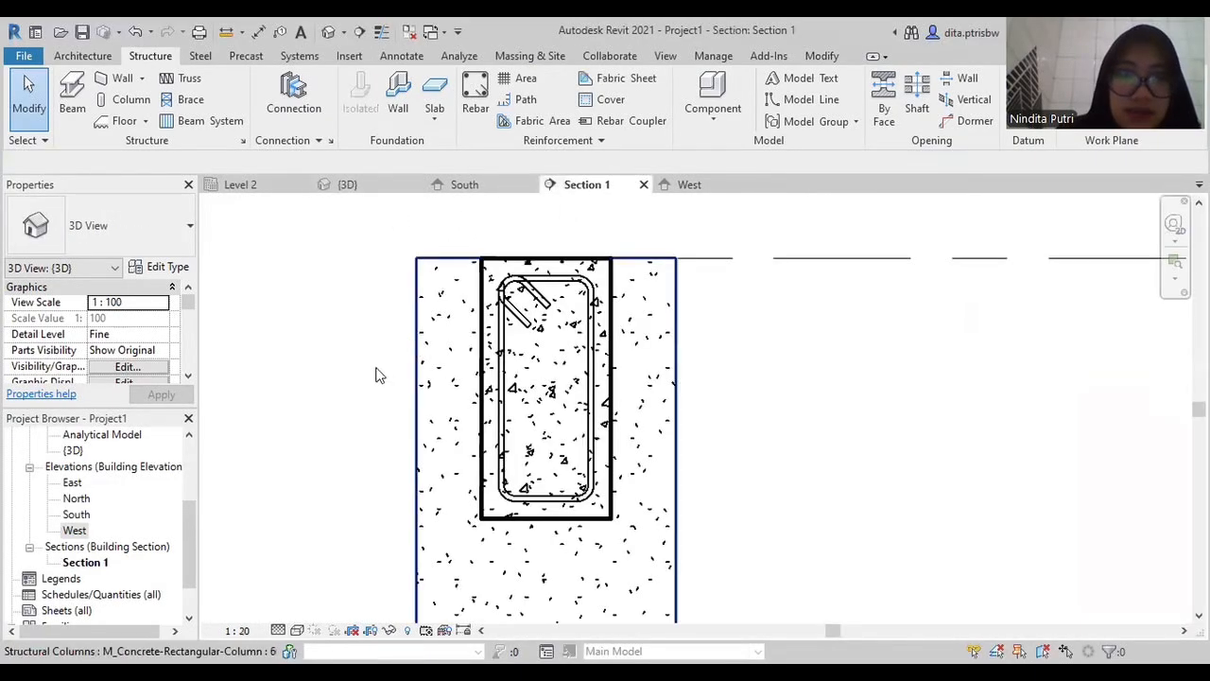
left_click(402, 397)
scroll(407, 397, "down", 1)
middle_click_drag(435, 382, 480, 337)
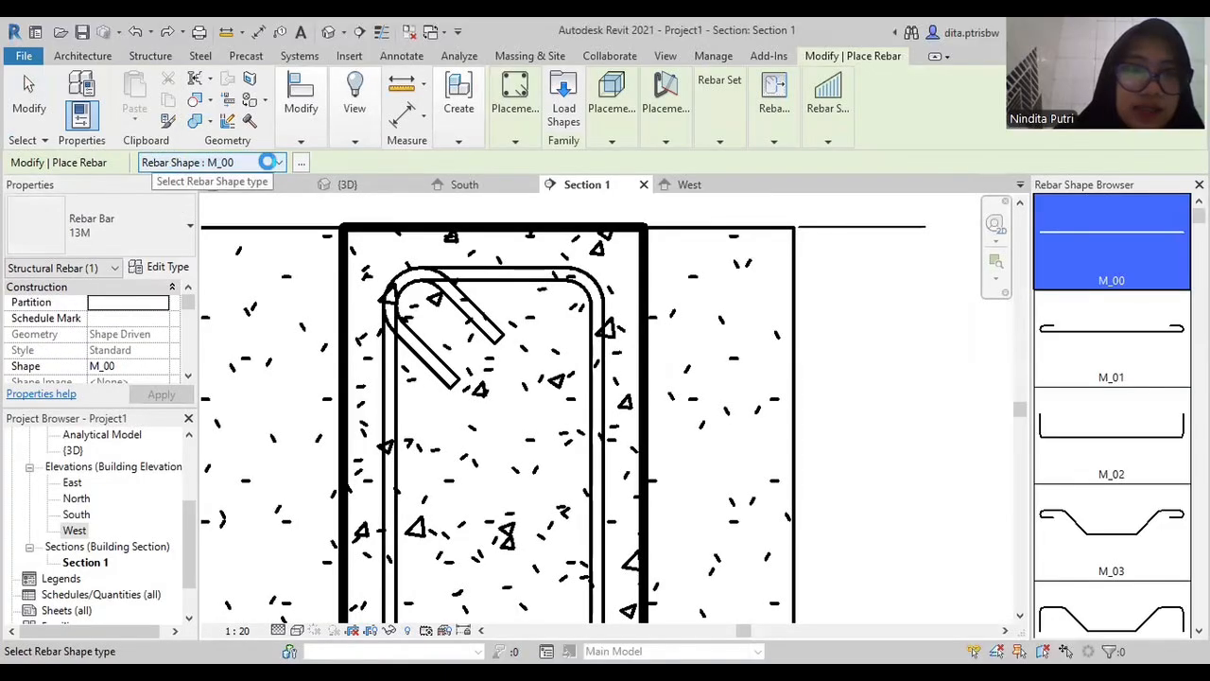
left_click(244, 169)
left_click(245, 176)
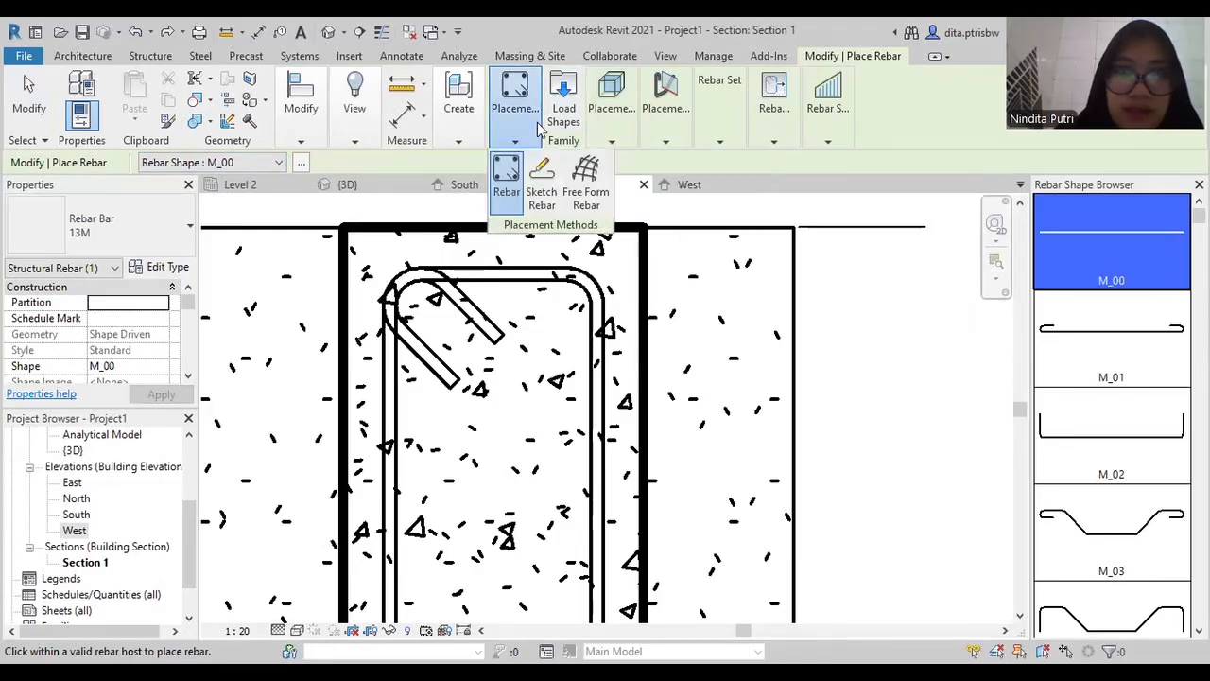
Set the rebar placement to Perpendicular to Cover on the Current Work Plane
mouse_move(620, 127)
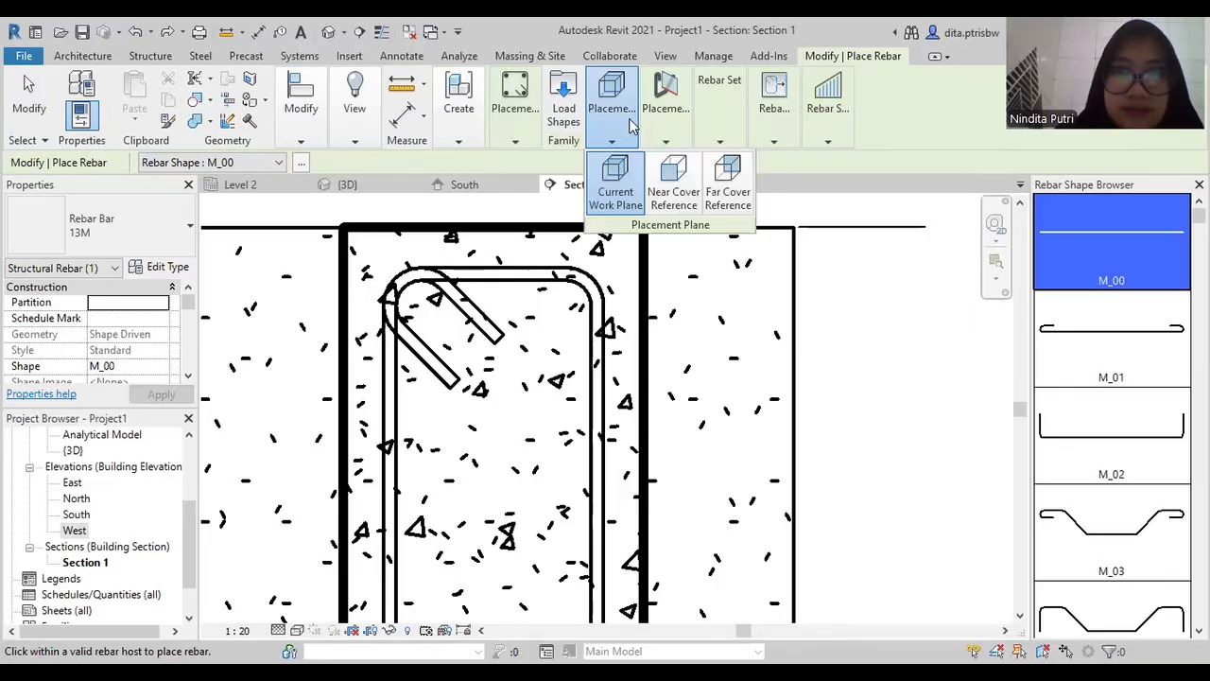
left_click(668, 187)
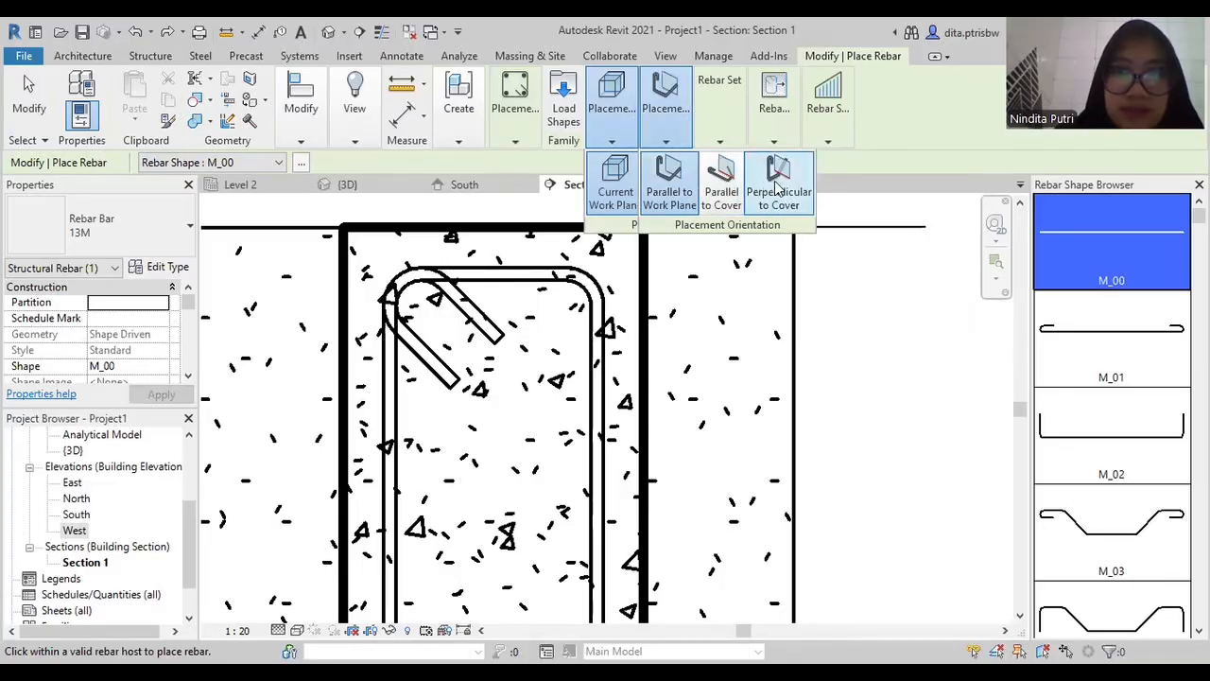
left_click(778, 188)
mouse_move(606, 143)
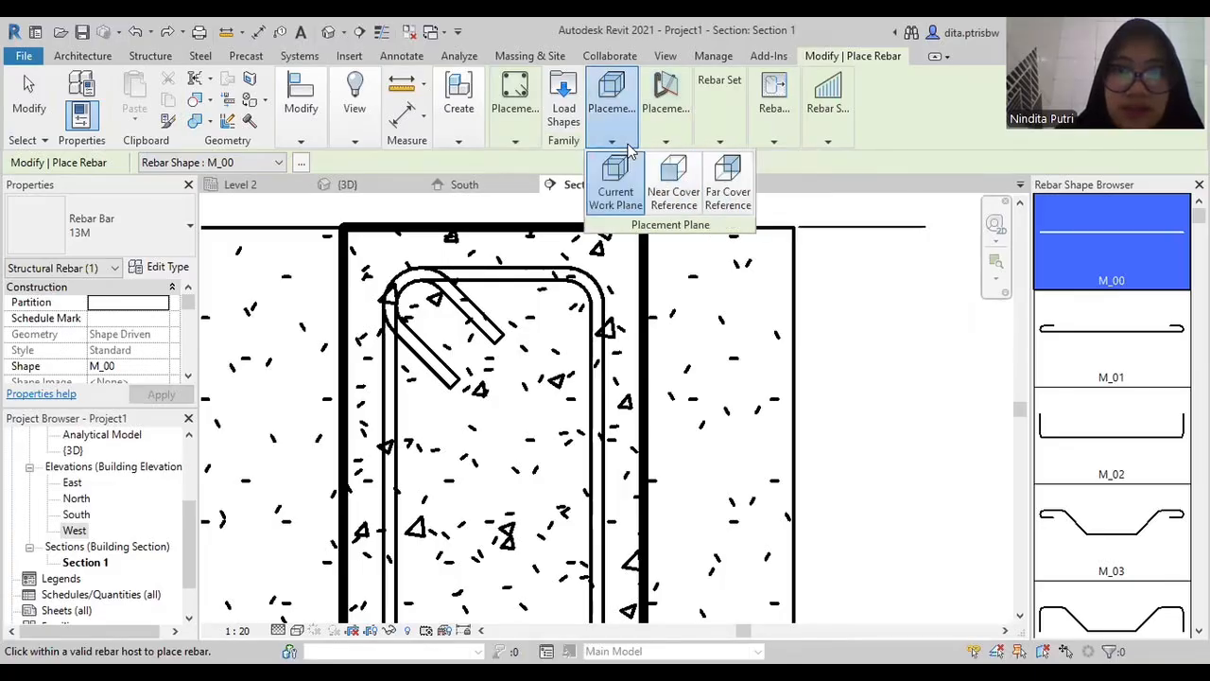
left_click(672, 181)
scroll(587, 309, "up", 2)
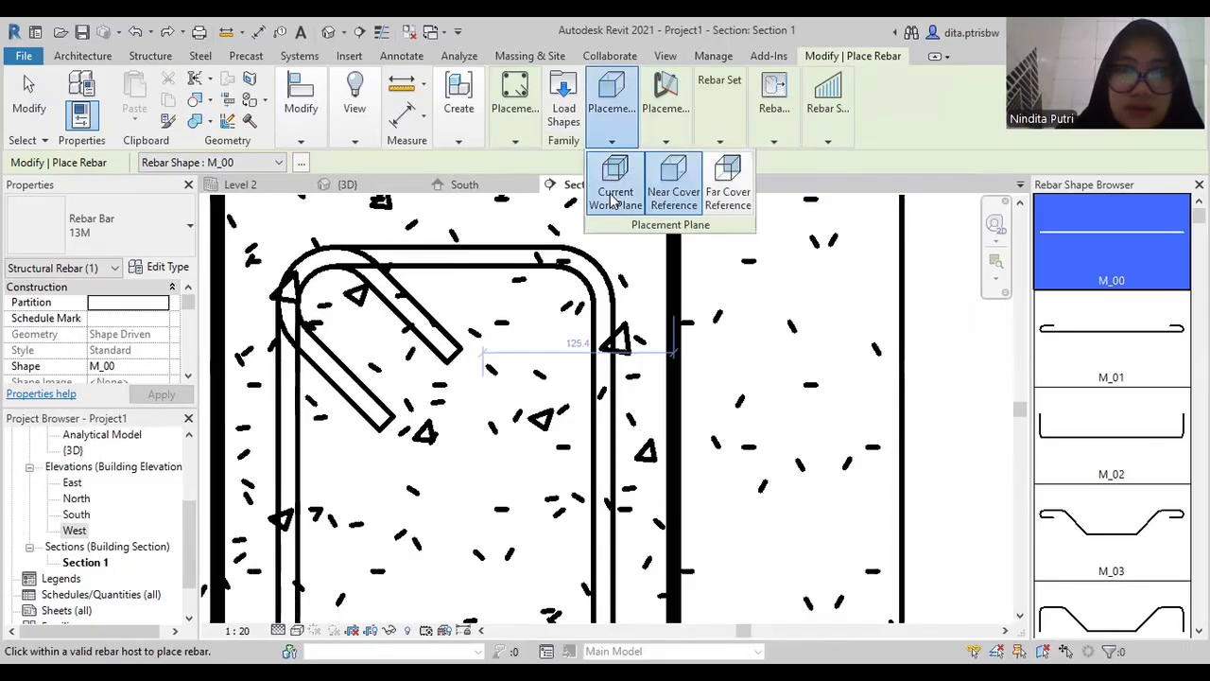
left_click(612, 194)
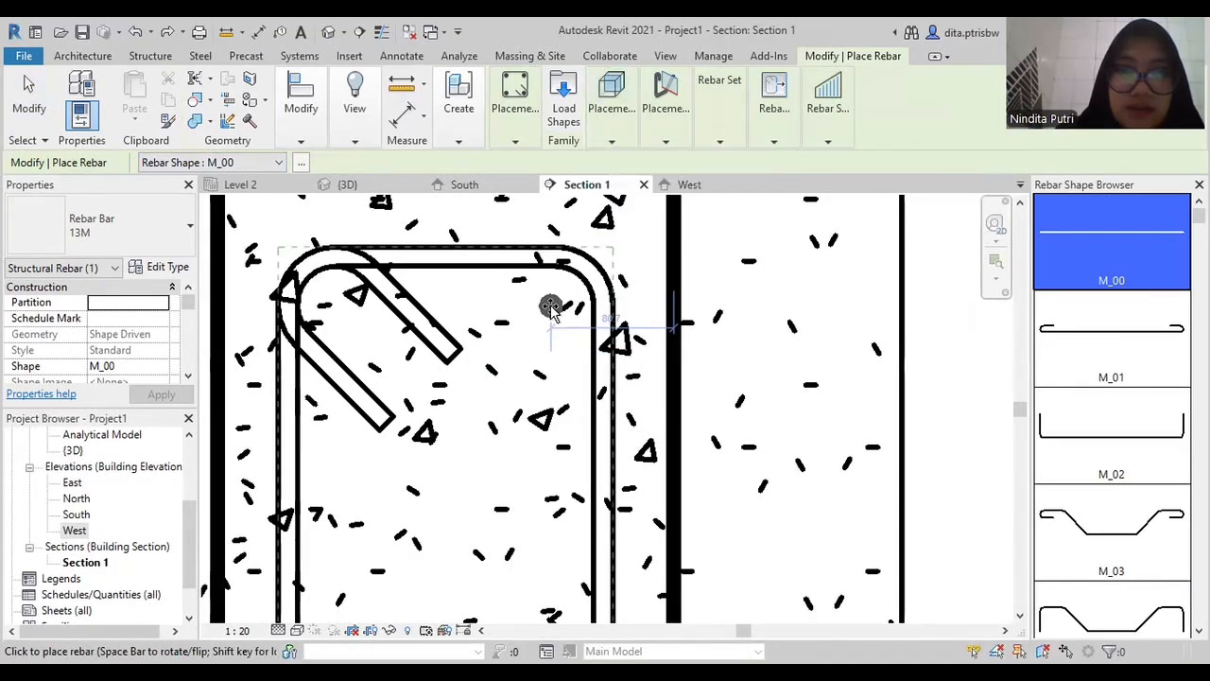
Place one 13M M_00 longitudinal bar inside the stirrup's upper-right corner in the beam section and finish rebar placement
scroll(553, 303, "up", 1)
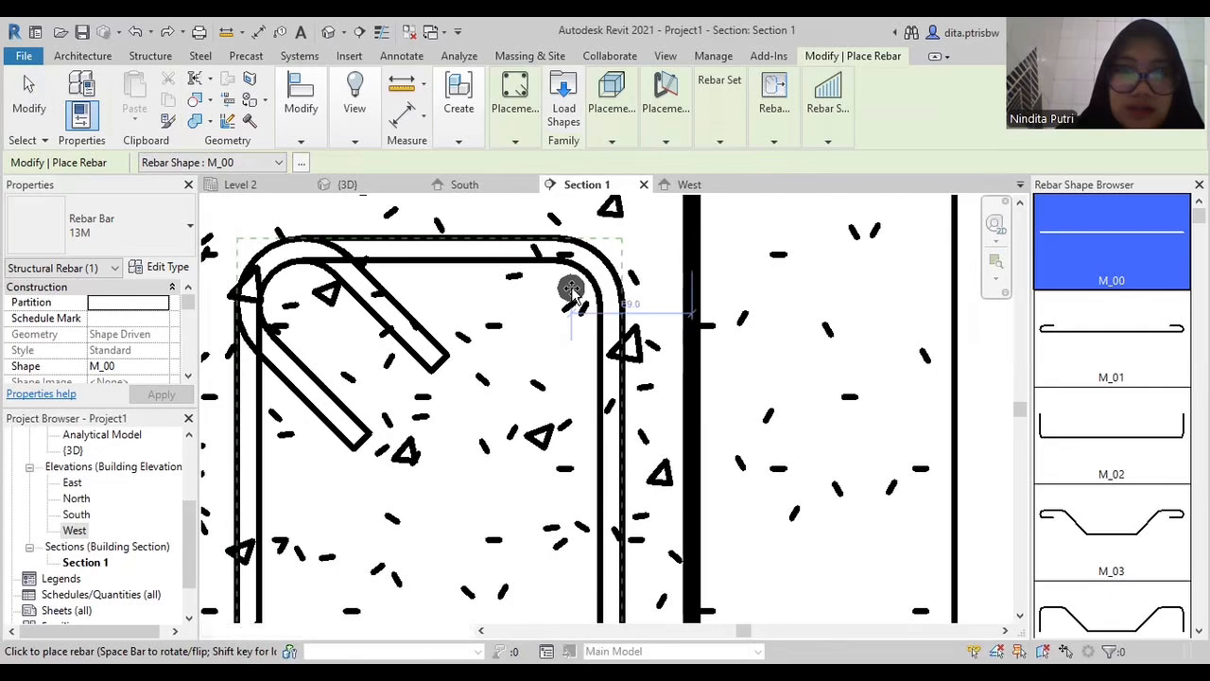
left_click(571, 289)
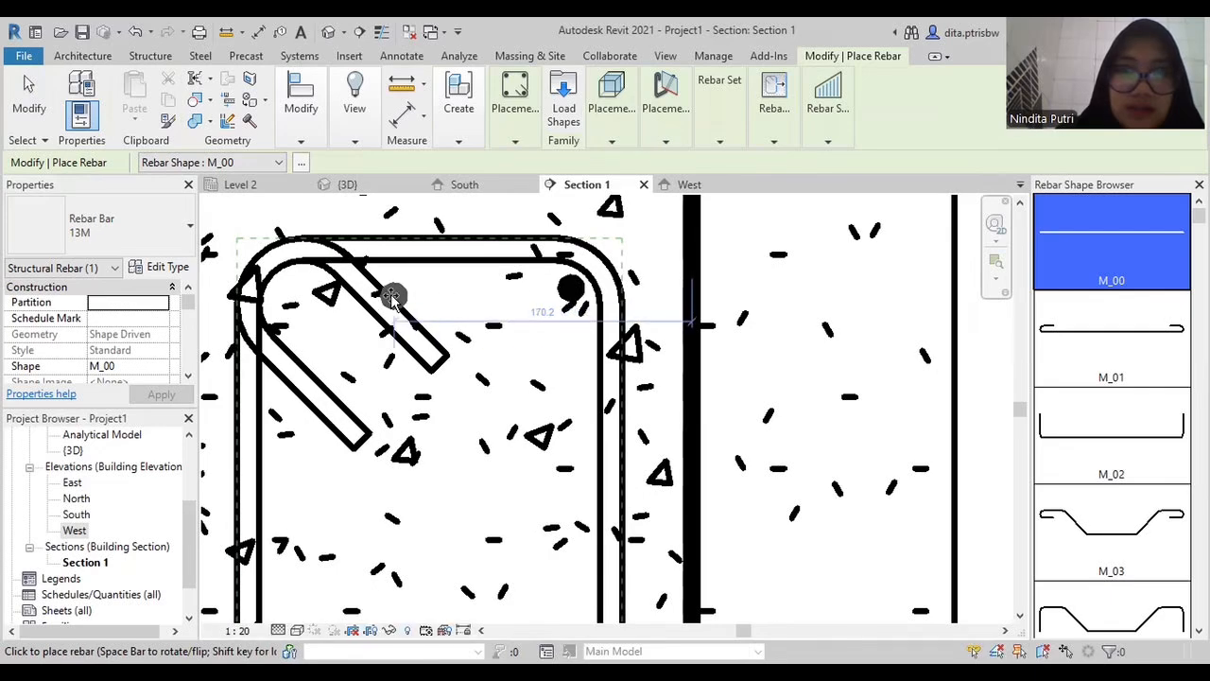
scroll(391, 312, "down", 2)
left_click(389, 357)
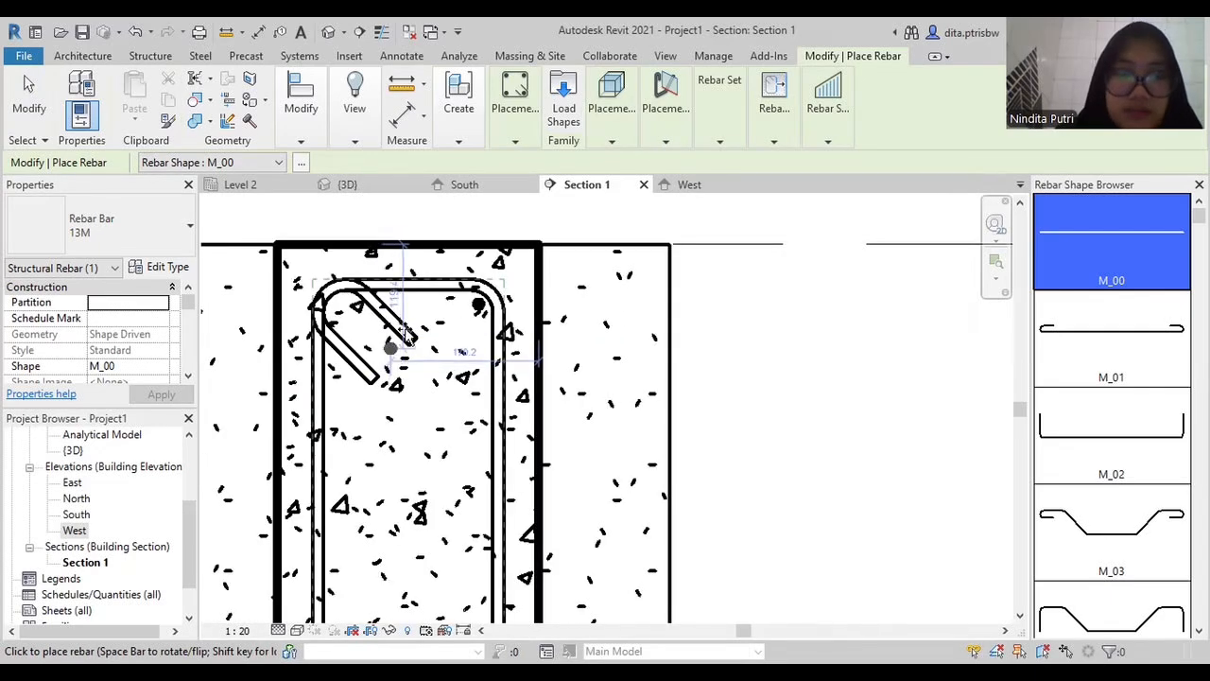
key("Escape")
Change the layout of the new longitudinal bar in the stirrup's upper-right corner from a single bar to Fixed Number
scroll(479, 310, "up", 3)
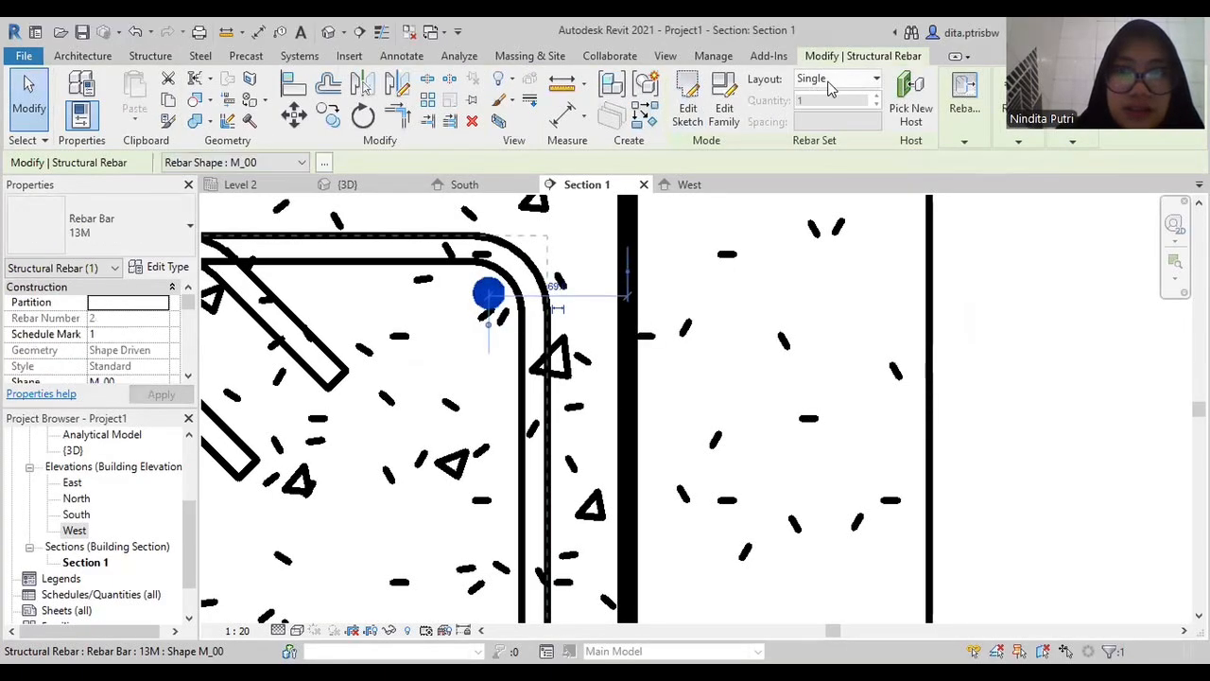
left_click(831, 83)
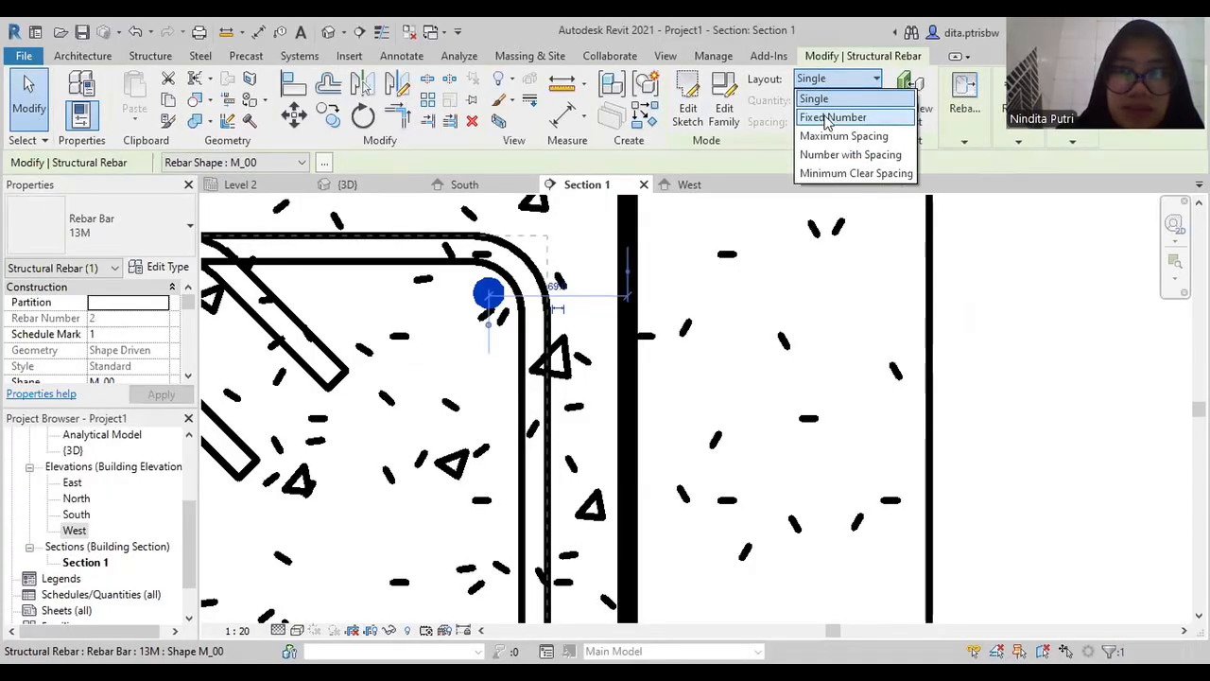
left_click(830, 117)
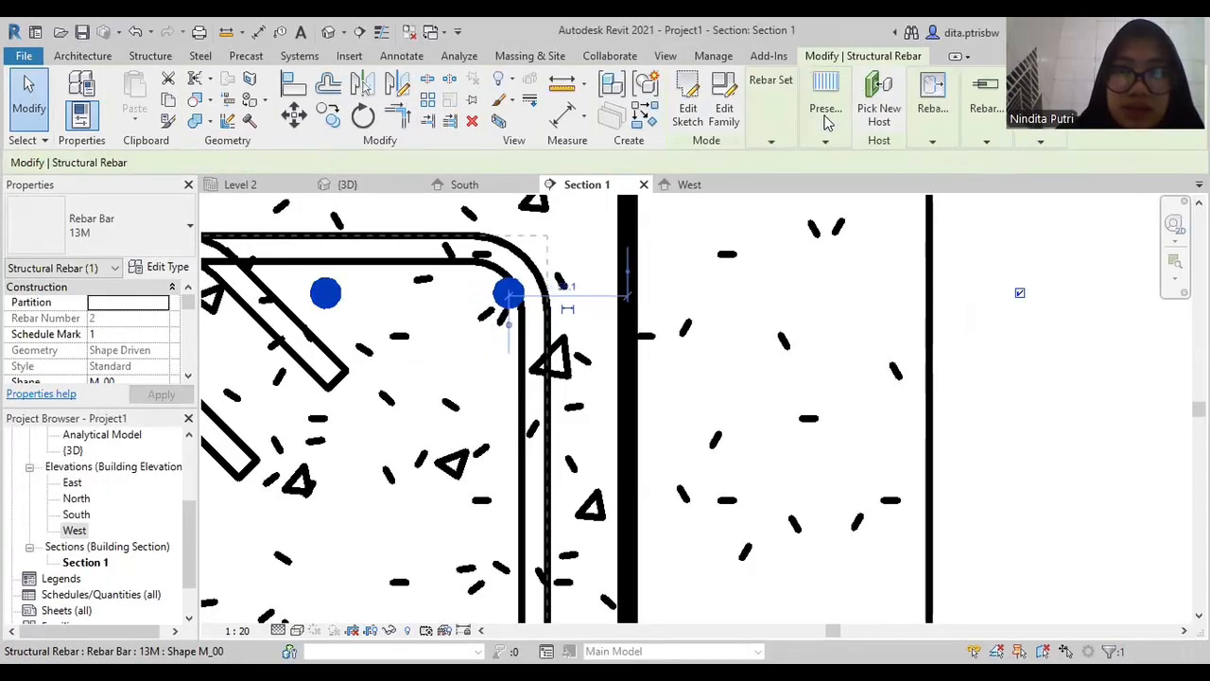
scroll(495, 373, "down", 3)
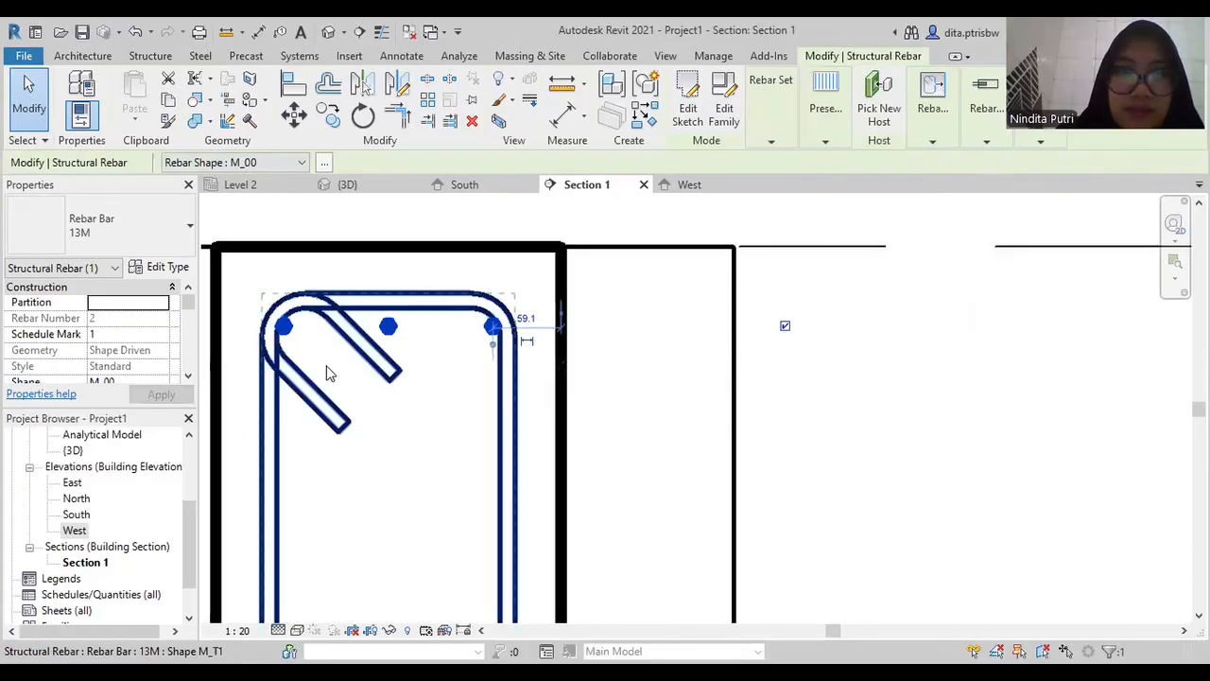
Copy the three-bar longitudinal rebar set straight down from the top of the stirrup to its bottom inside corner
mouse_move(327, 370)
middle_mouse_down()
mouse_move(299, 360)
mouse_move(411, 336)
middle_mouse_up()
scroll(426, 351, "up", 2)
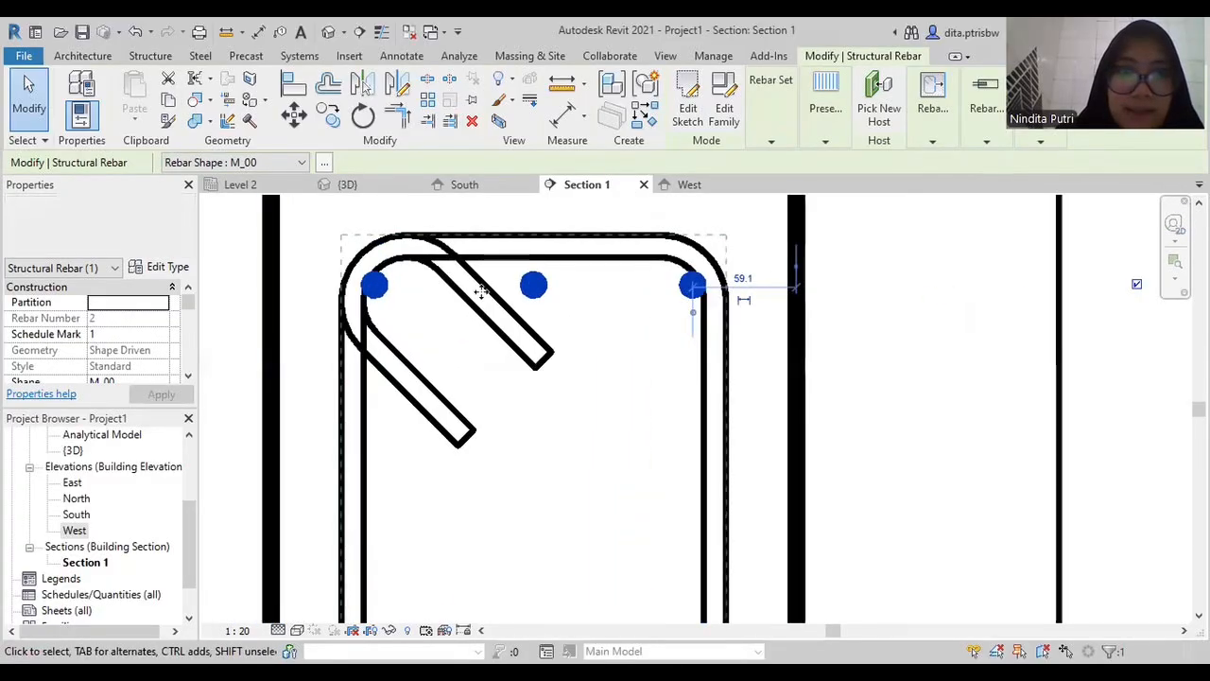
left_click(619, 313)
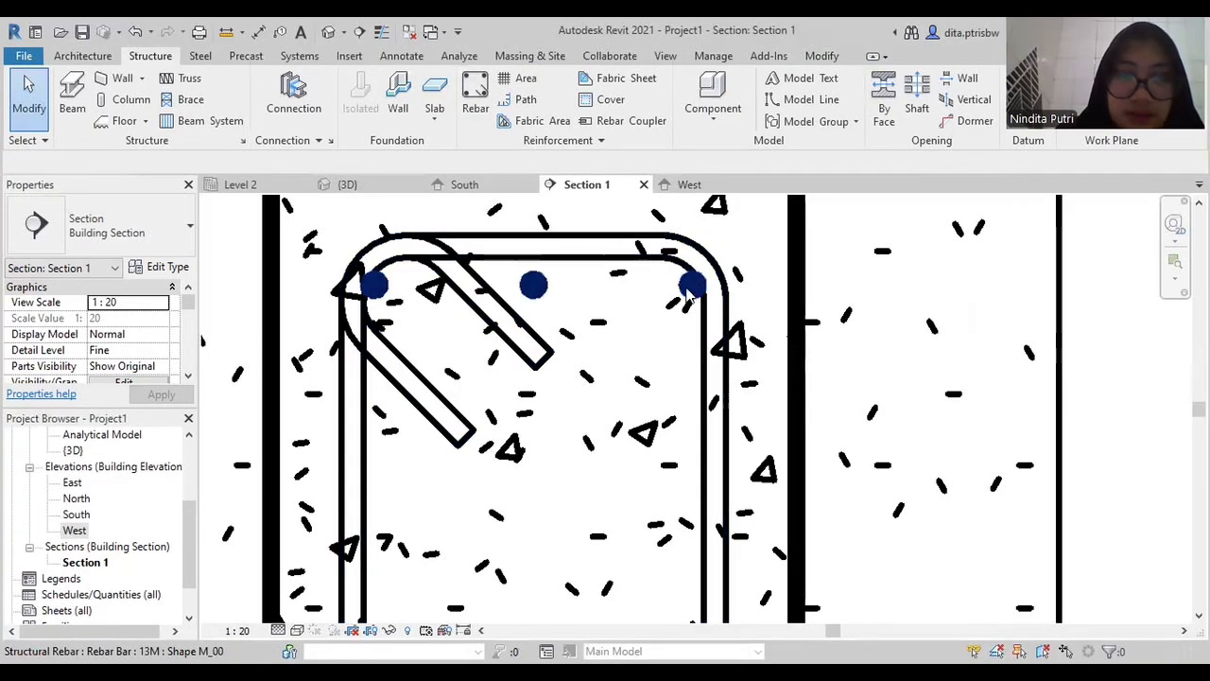
left_click(479, 344)
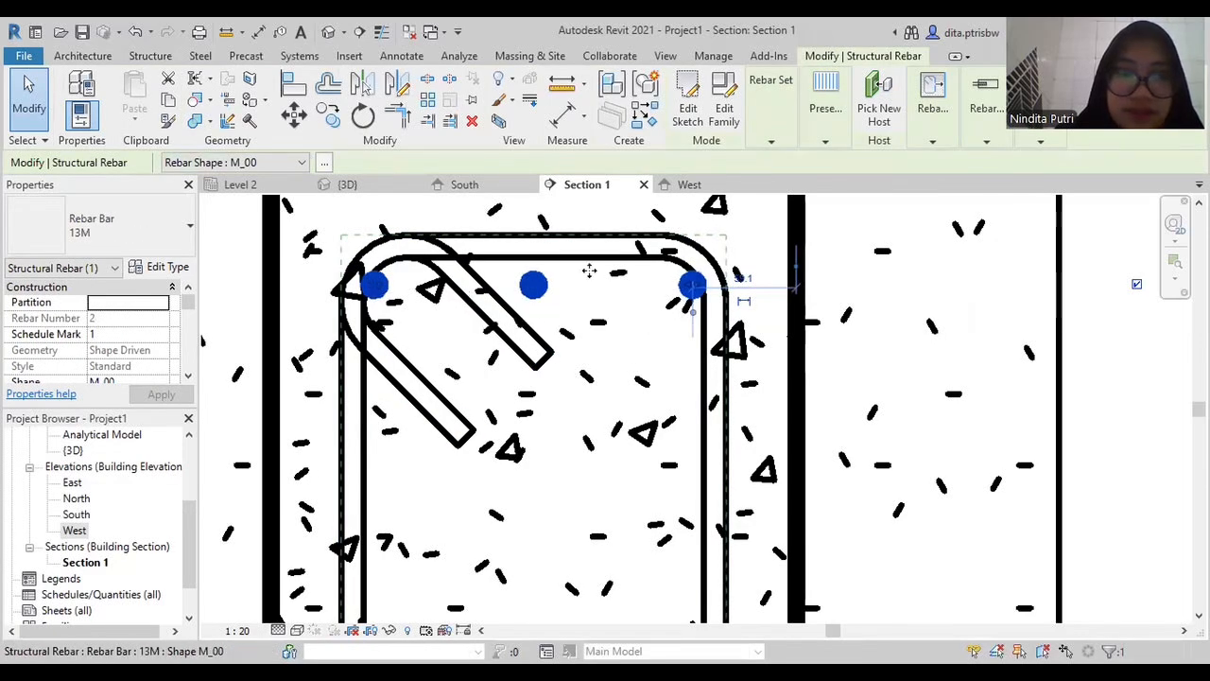
scroll(617, 328, "down", 2)
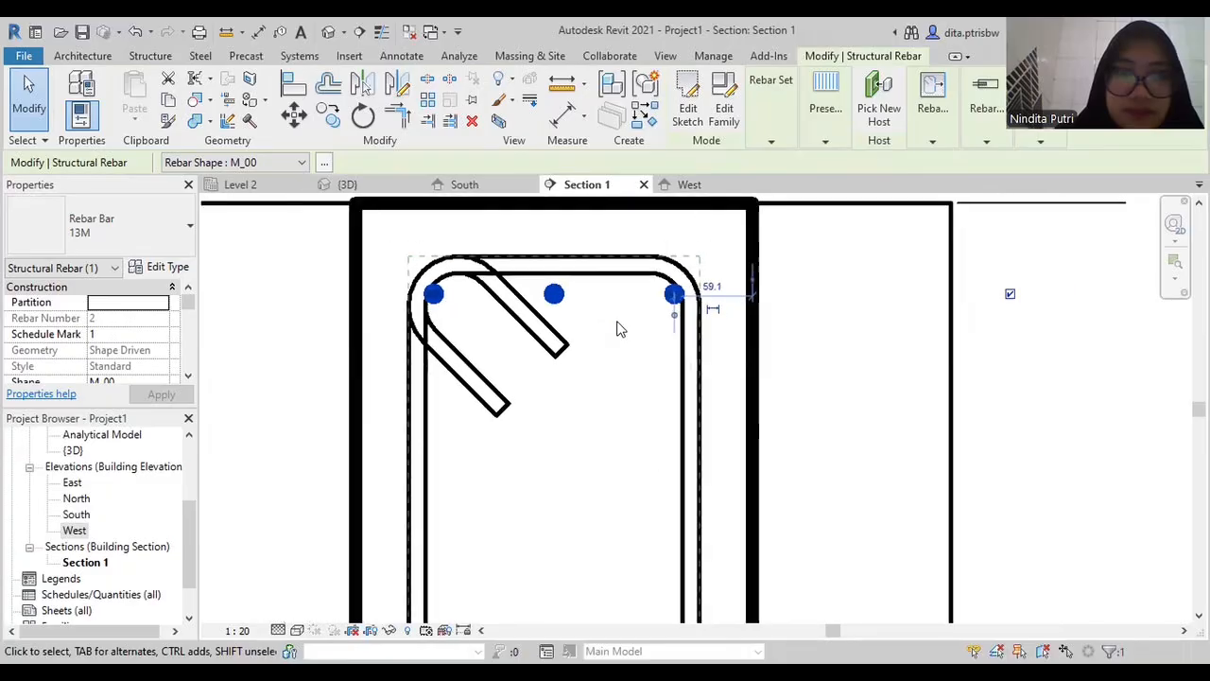
left_click(329, 115)
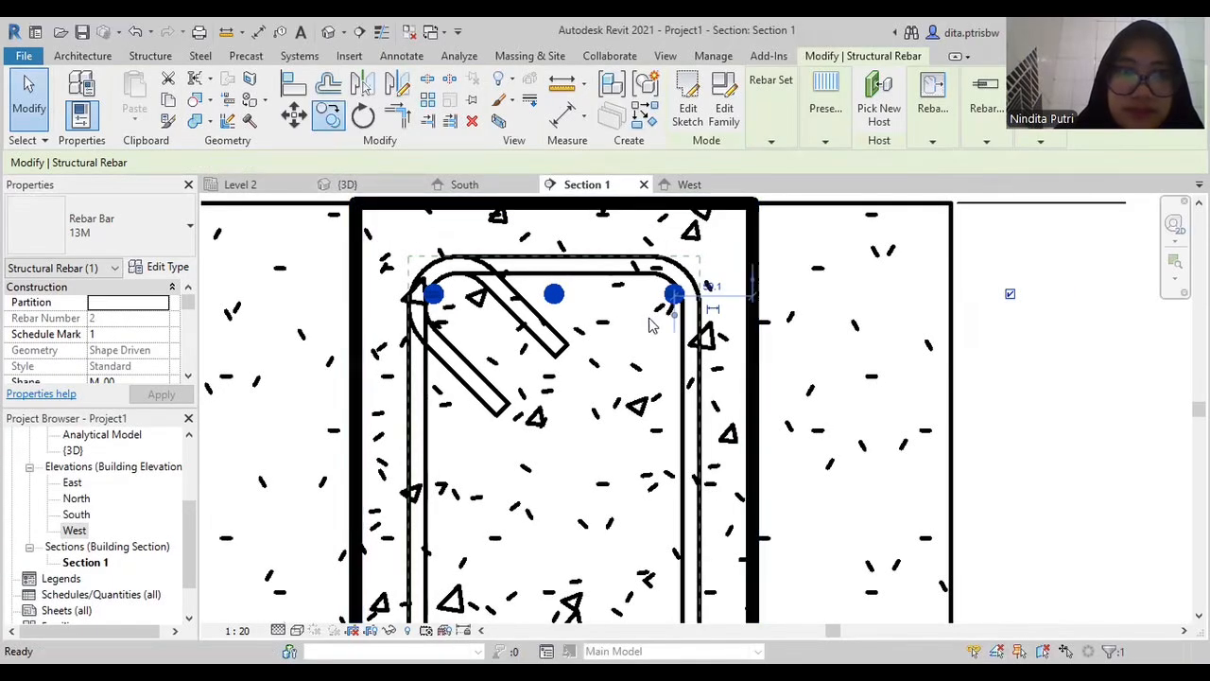
scroll(682, 298, "up", 2)
left_click(683, 298)
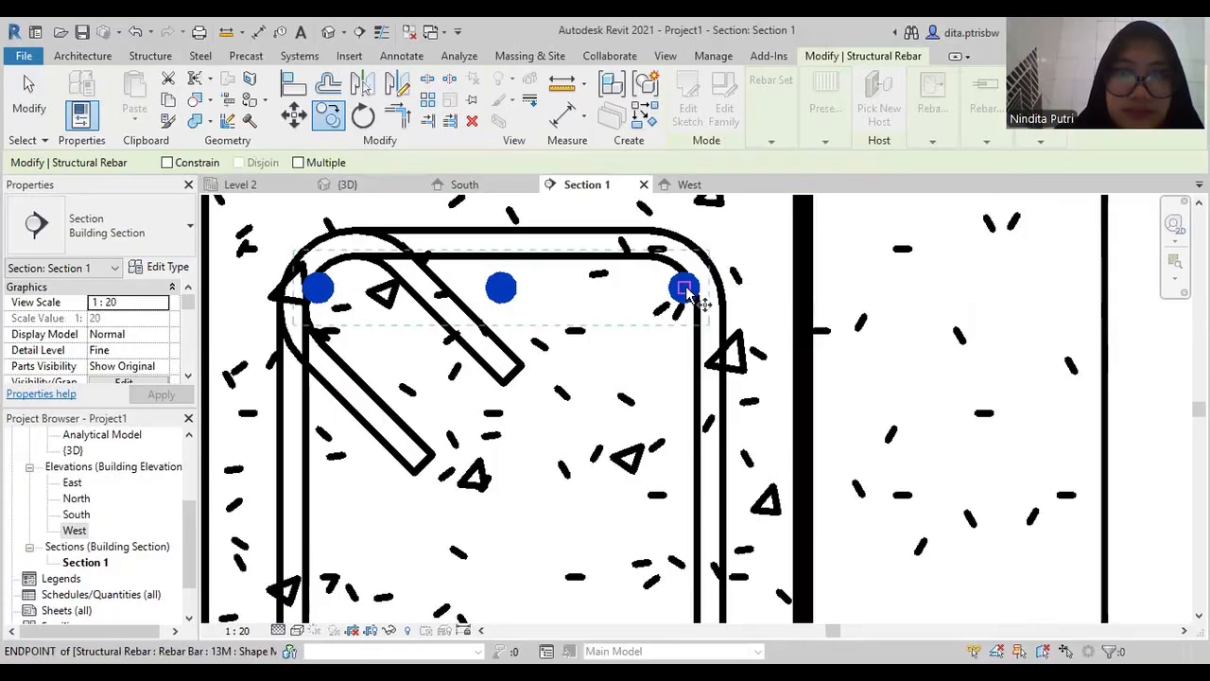
scroll(682, 413, "down", 2)
scroll(684, 416, "down", 4)
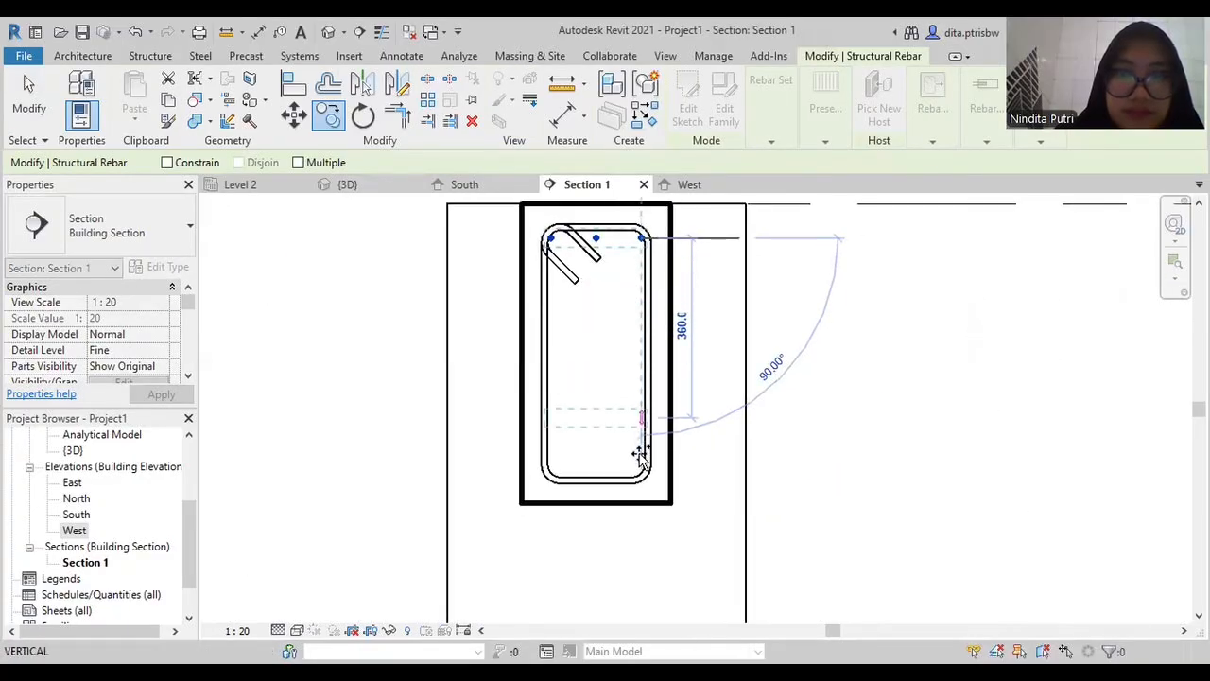
scroll(641, 464, "up", 4)
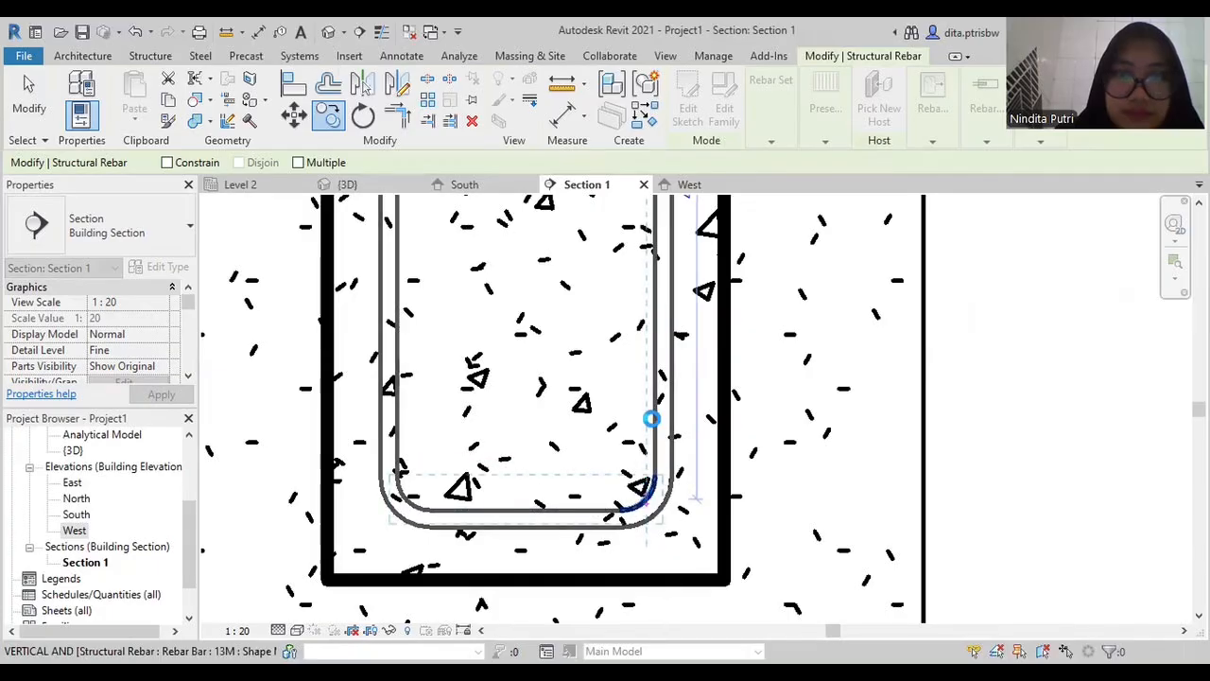
left_click(652, 419)
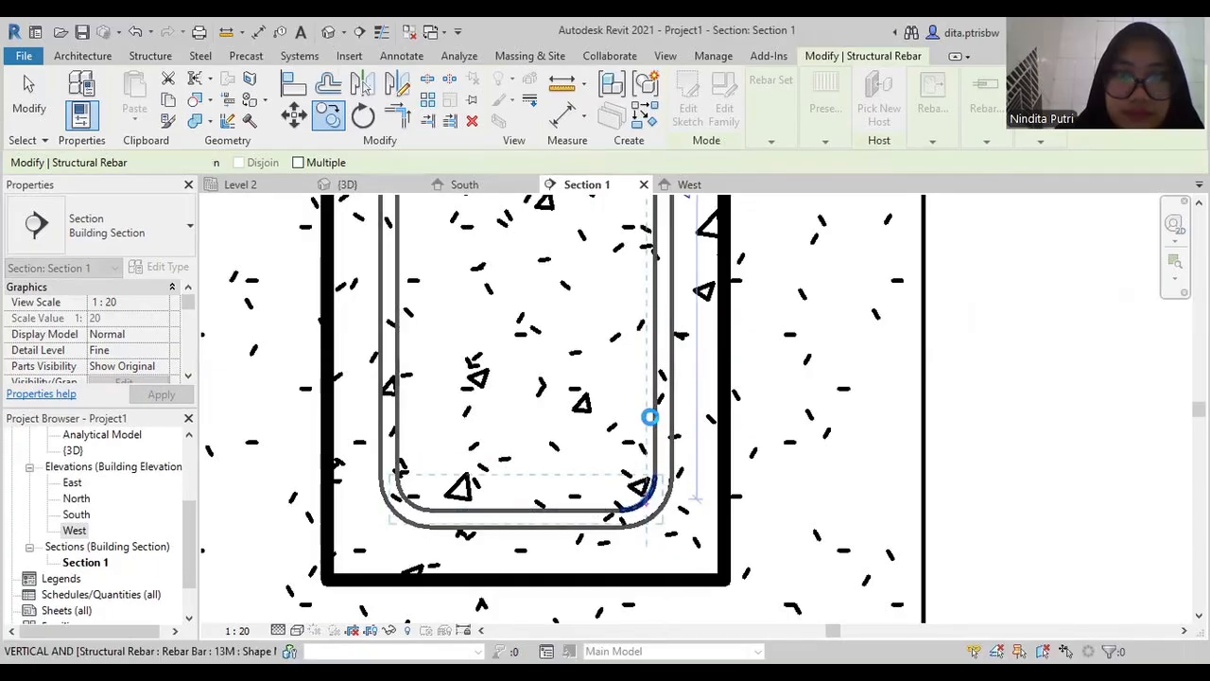
left_click(621, 460)
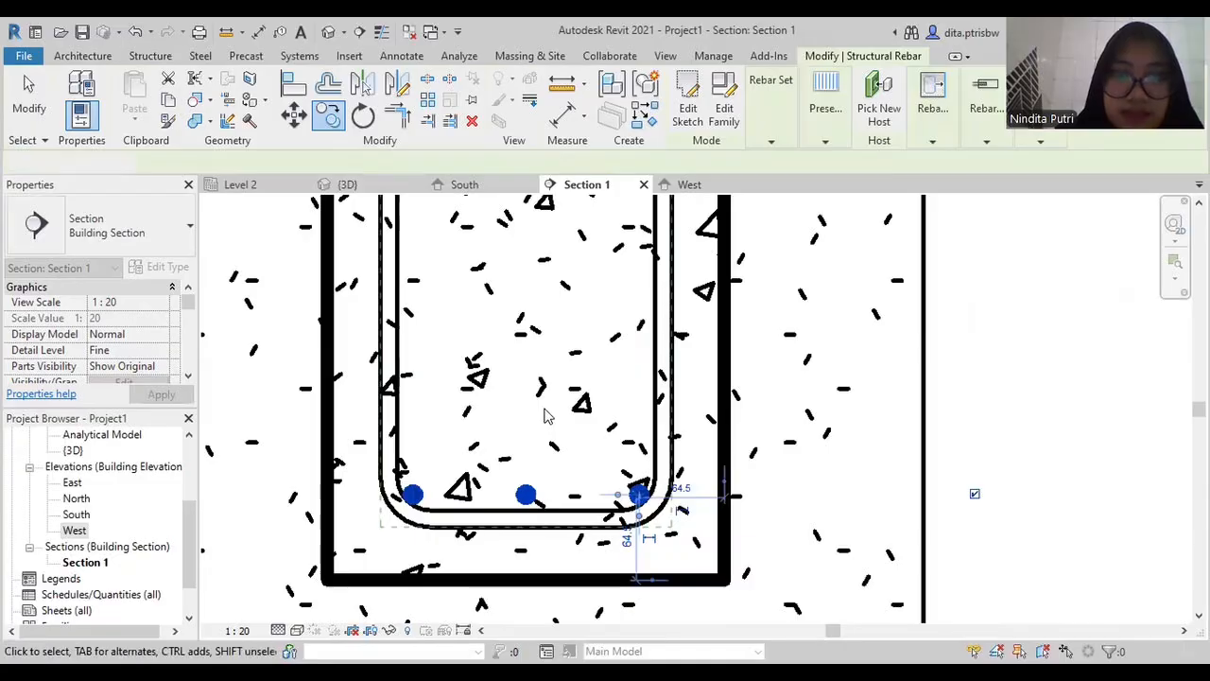
key("Escape")
Edit the rebar constraints of the top bars, constraining their bar segment to the beam's top cover
scroll(546, 414, "down", 5)
mouse_move(544, 332)
middle_mouse_down()
mouse_move(518, 527)
mouse_move(492, 433)
middle_mouse_up()
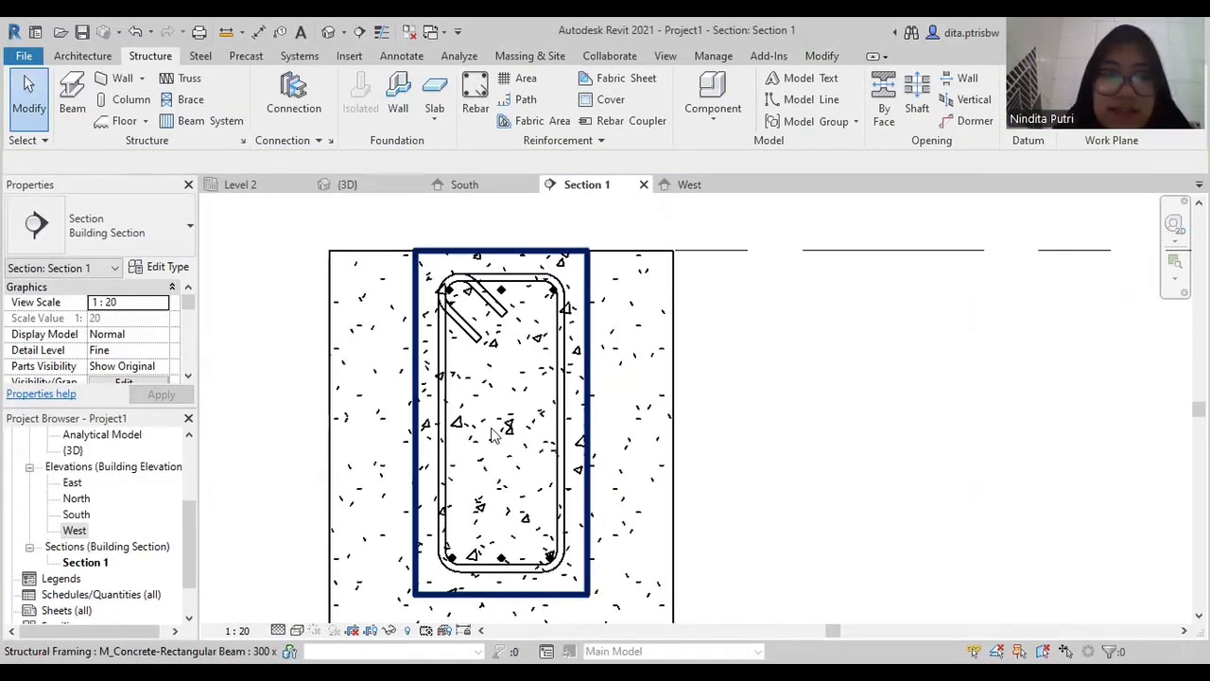
scroll(511, 291, "up", 3)
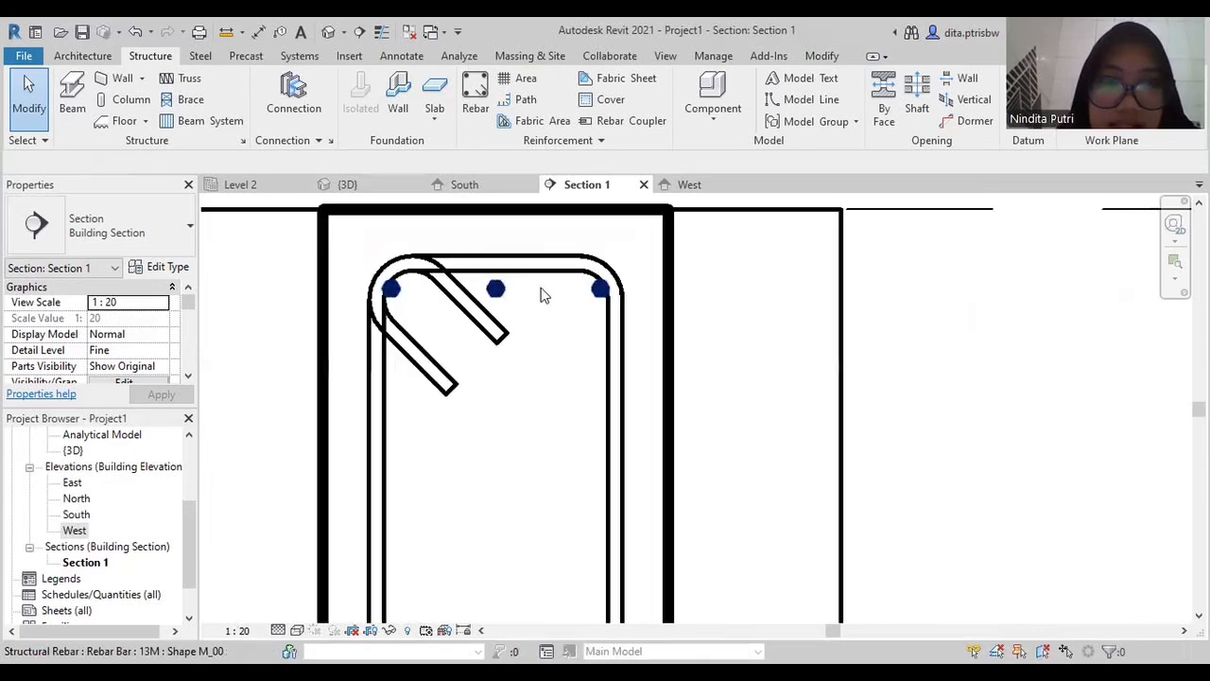
scroll(544, 295, "up", 1)
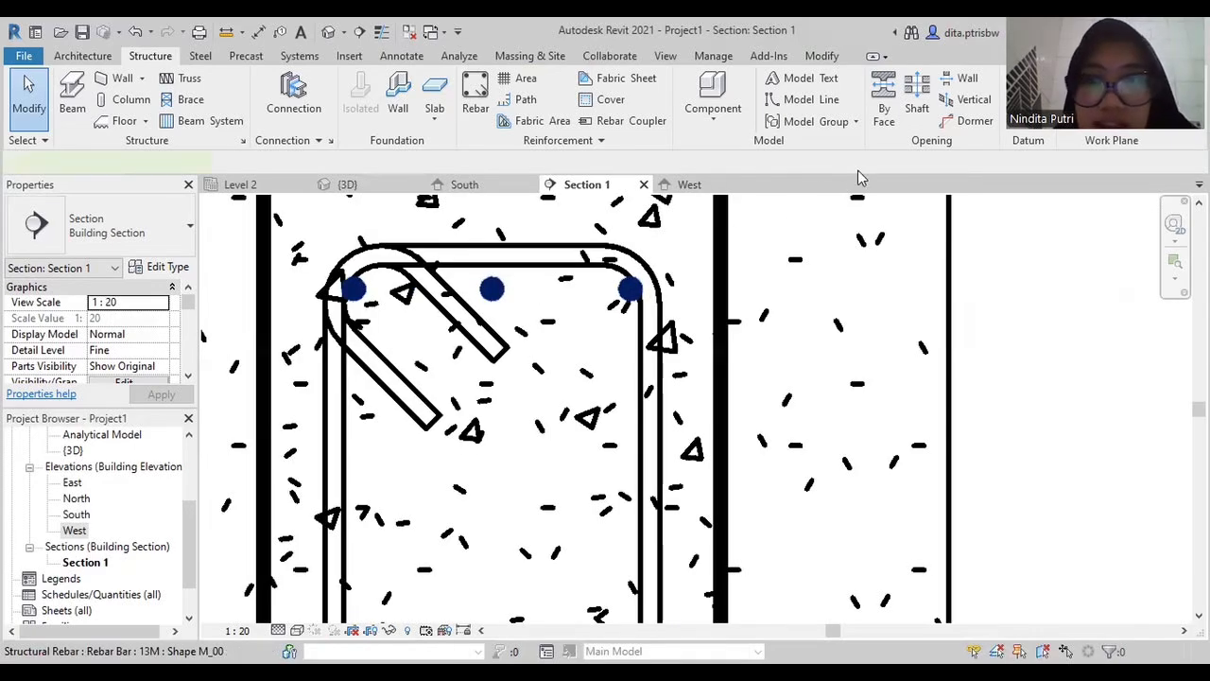
left_click(932, 128)
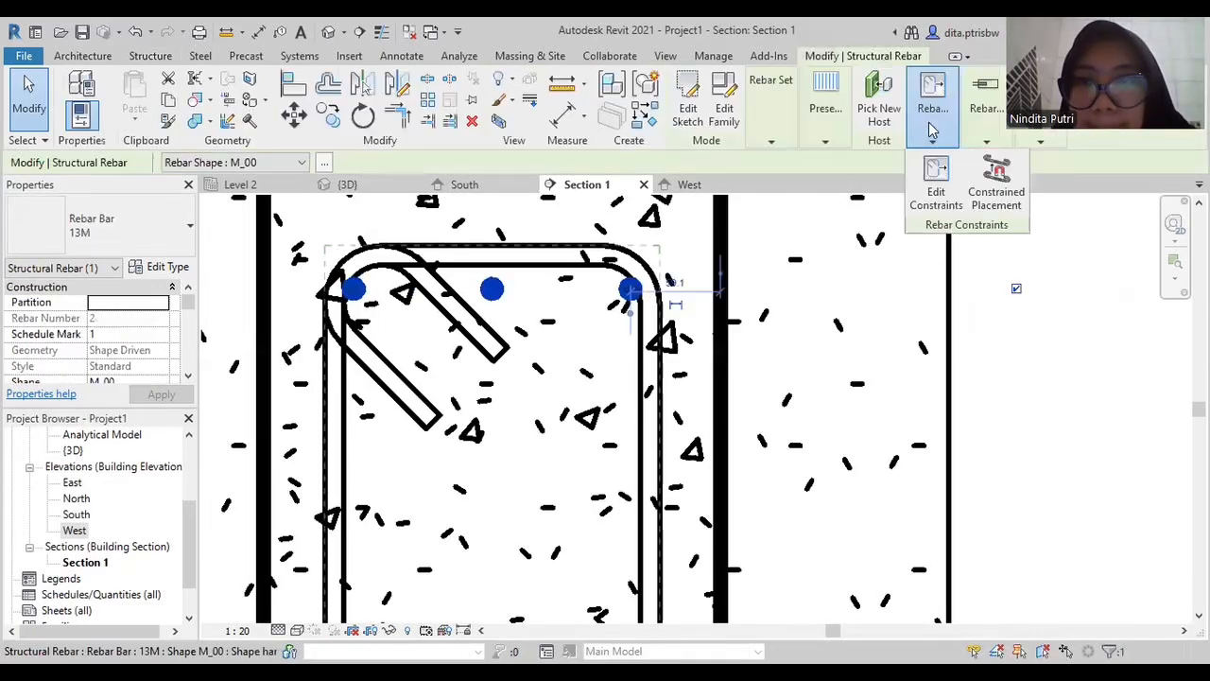
left_click(937, 199)
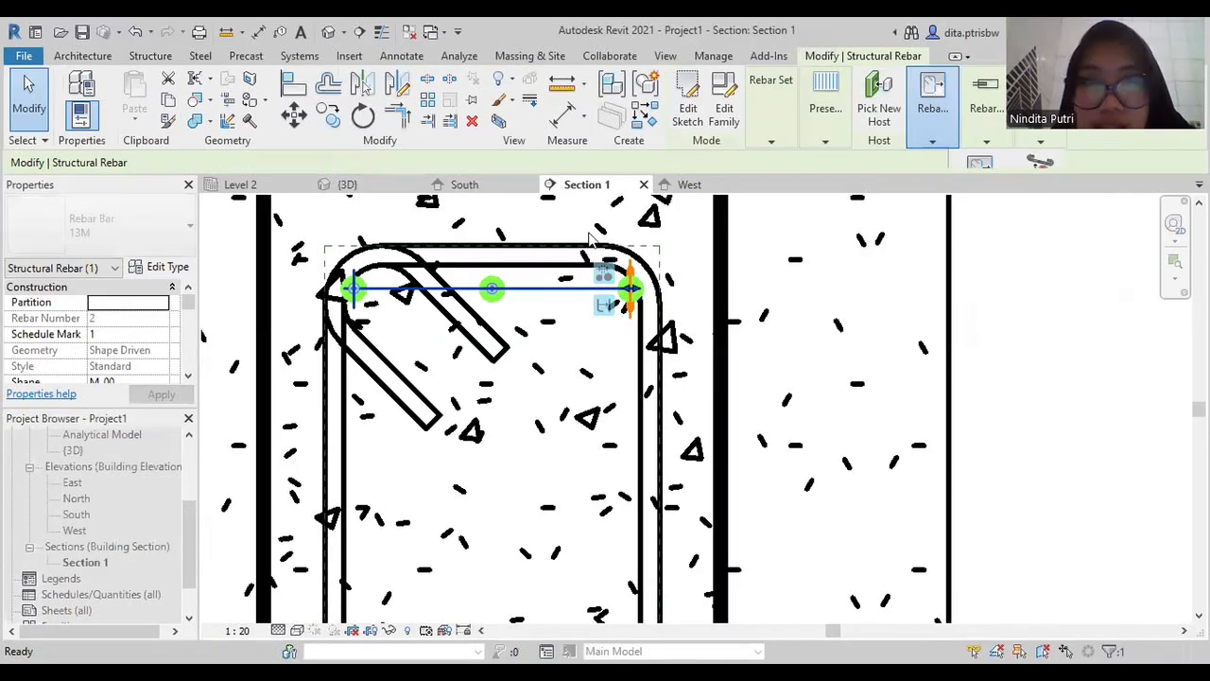
scroll(493, 293, "up", 1)
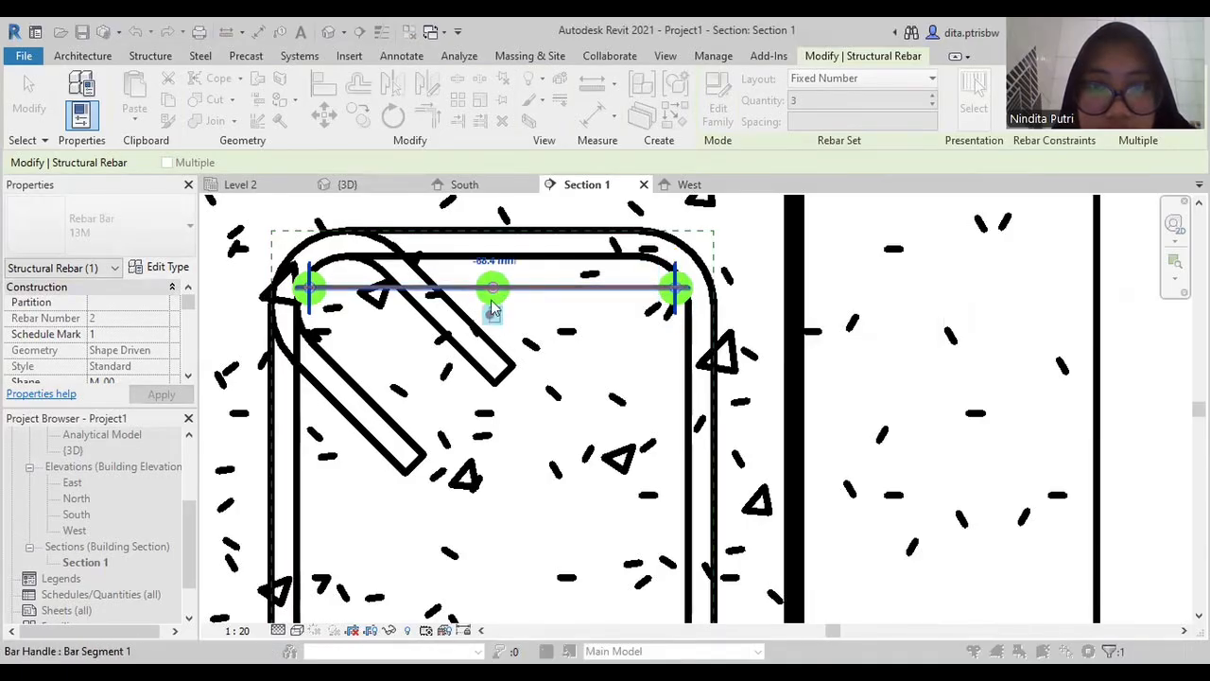
left_click(558, 290)
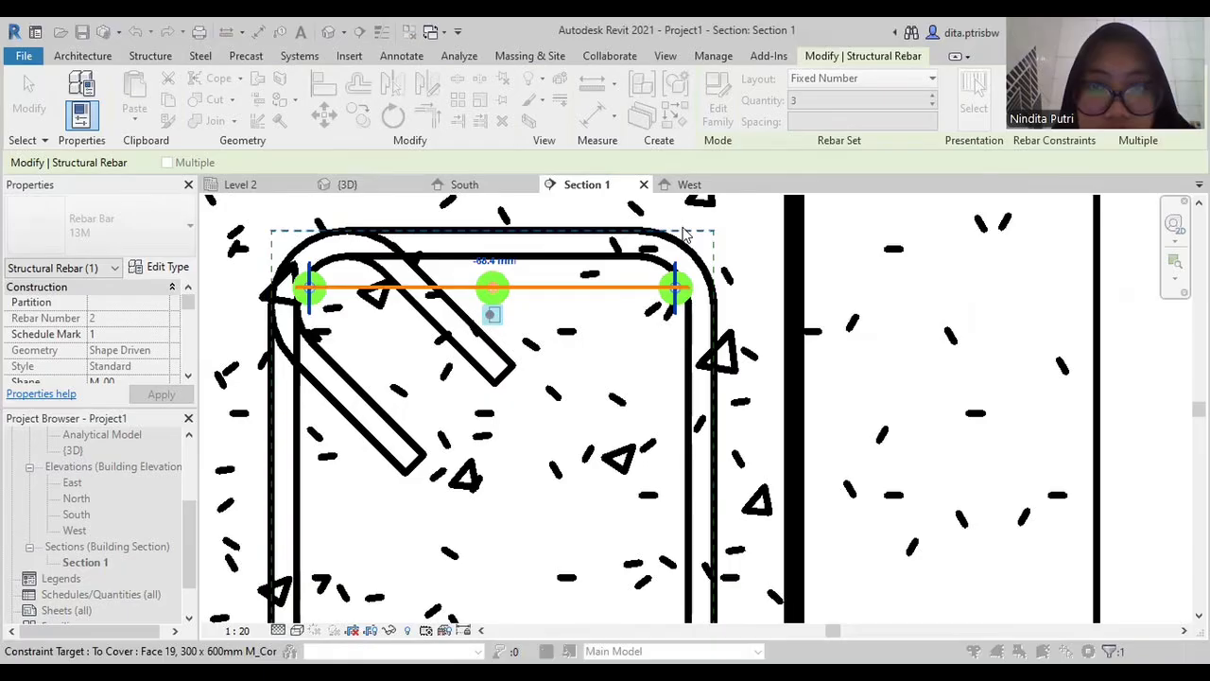
scroll(494, 265, "up", 2)
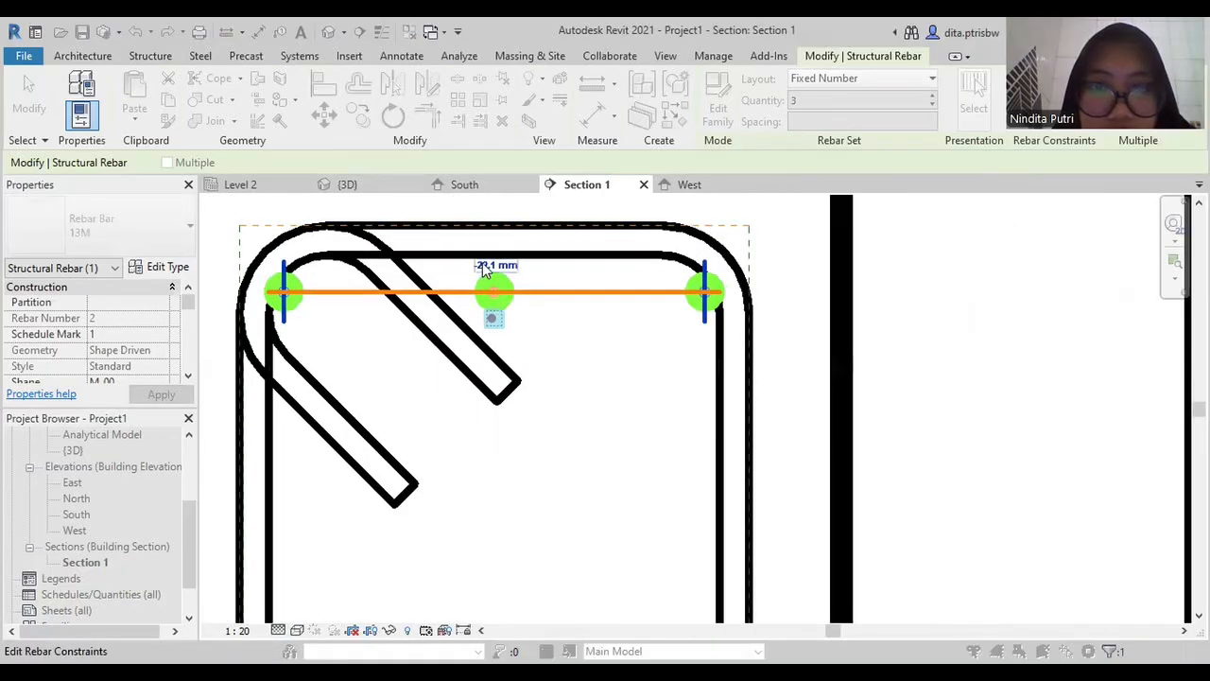
Set the top bars' offset from the top cover to 0 mm
left_click(498, 271)
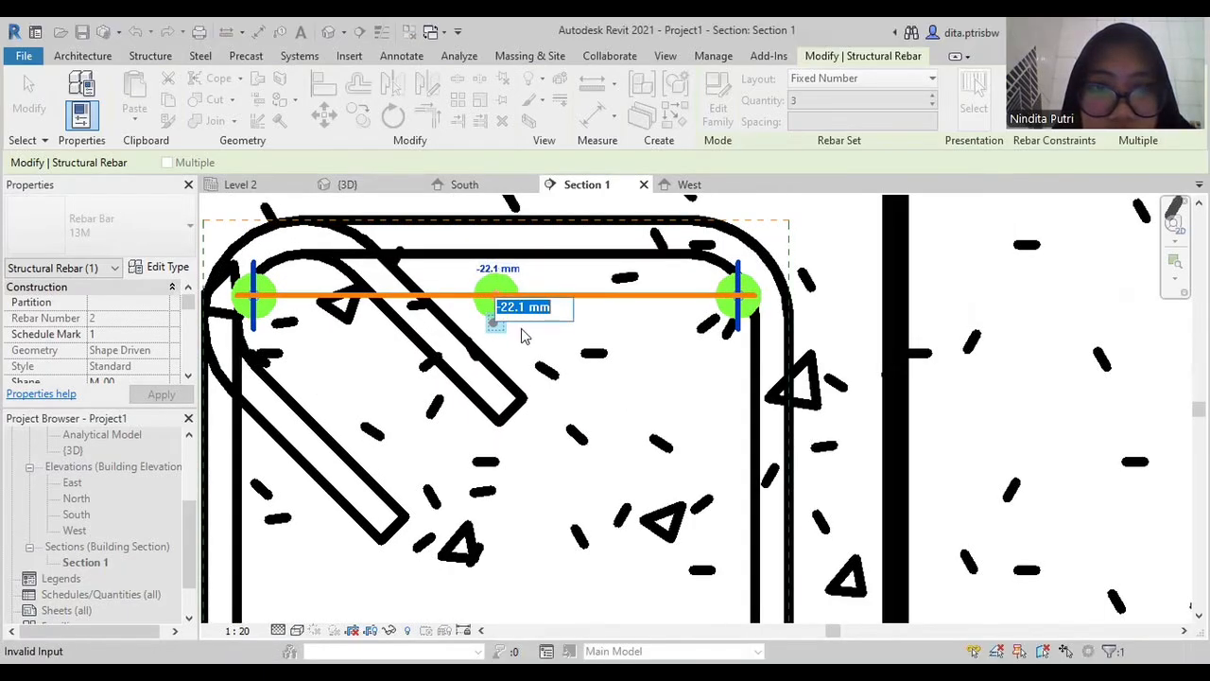
left_click(526, 306)
left_click_drag(527, 306, 480, 306)
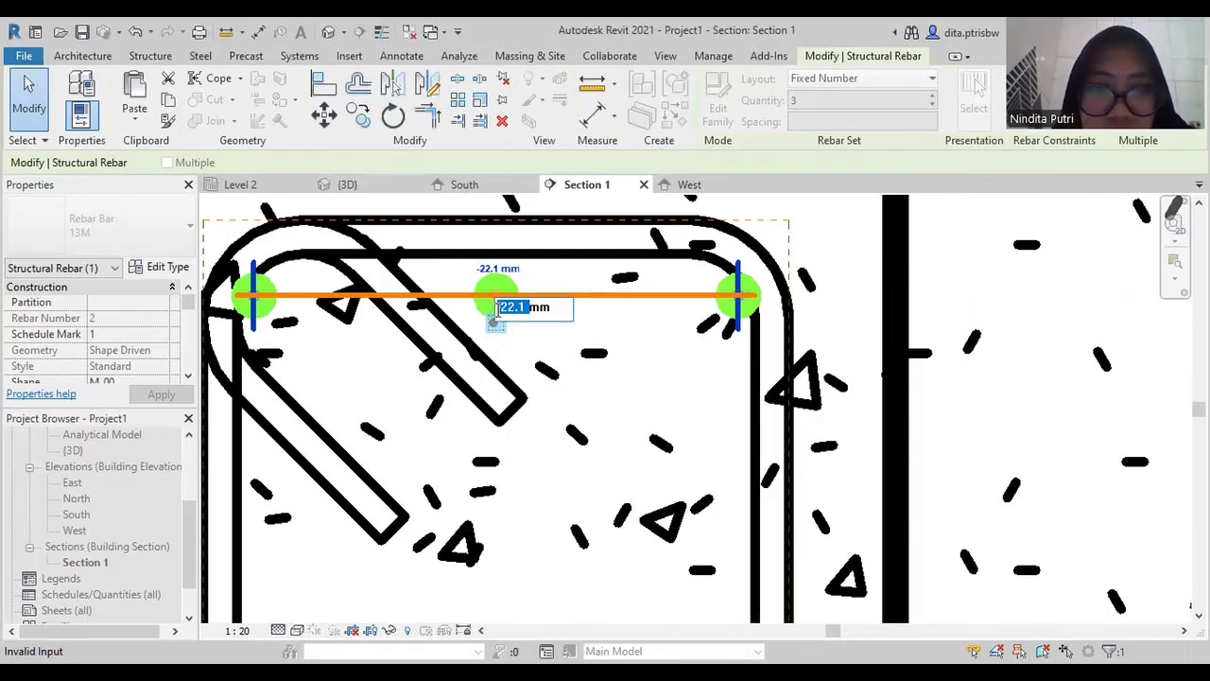
type("0")
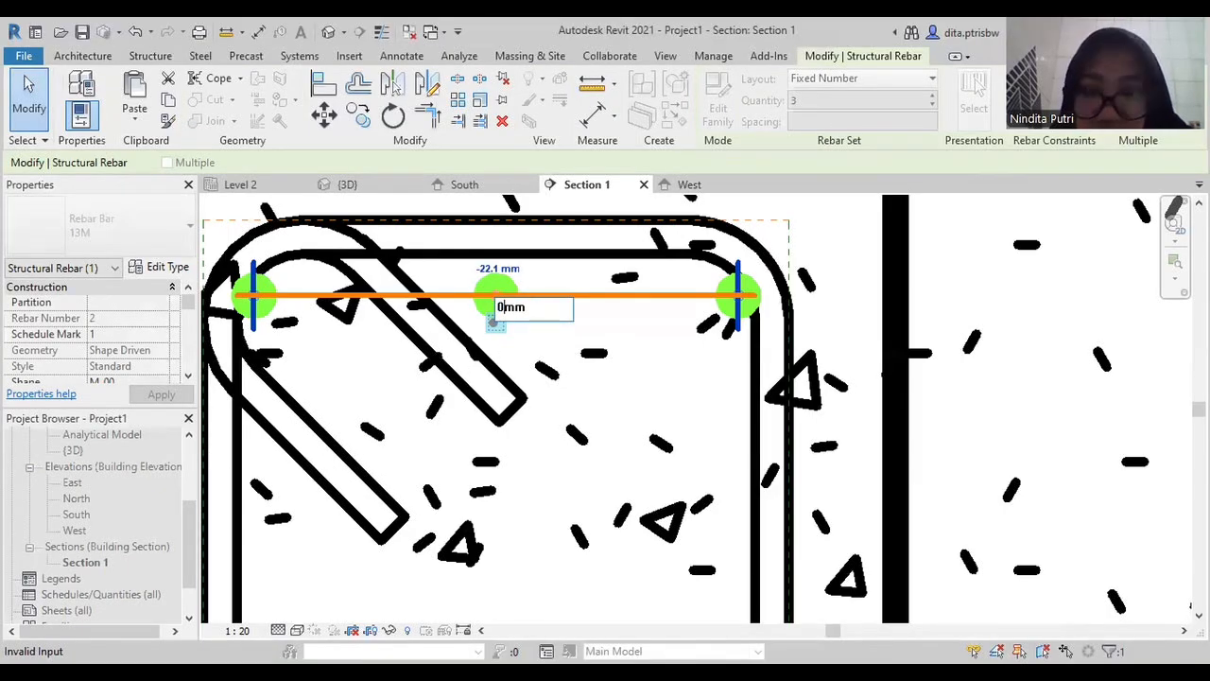
key("Return")
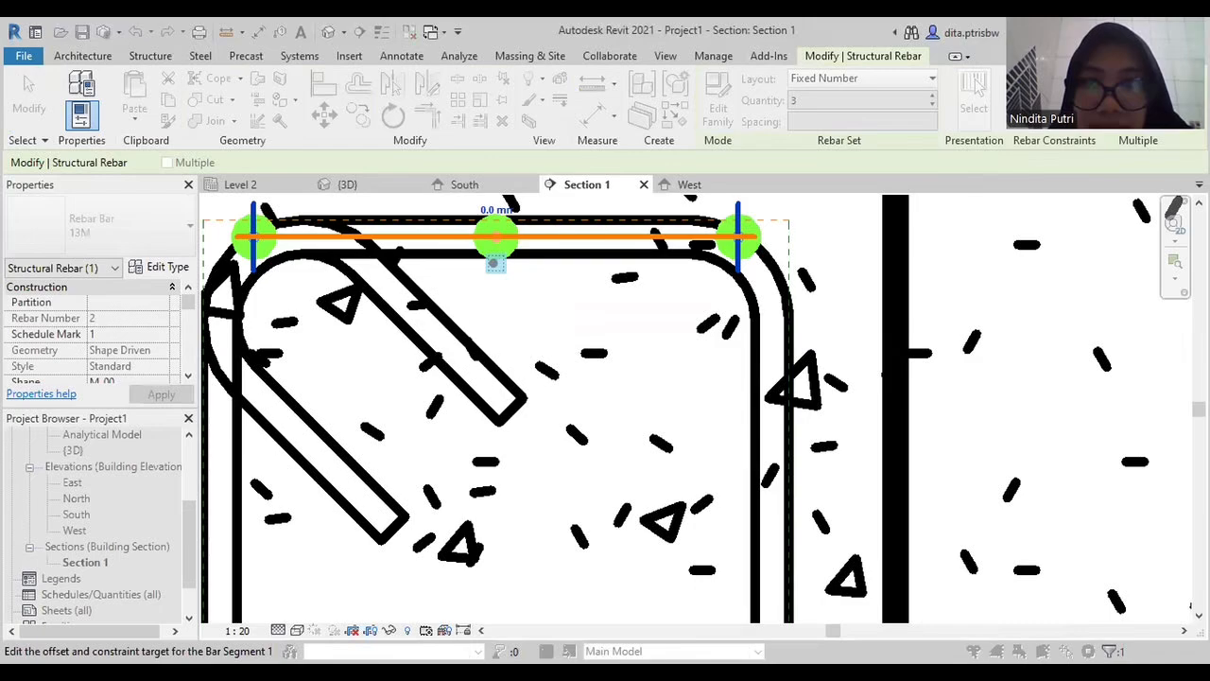
Set the top bars' offset from the top cover to -20 mm and finish editing their constraints
scroll(529, 306, "down", 1)
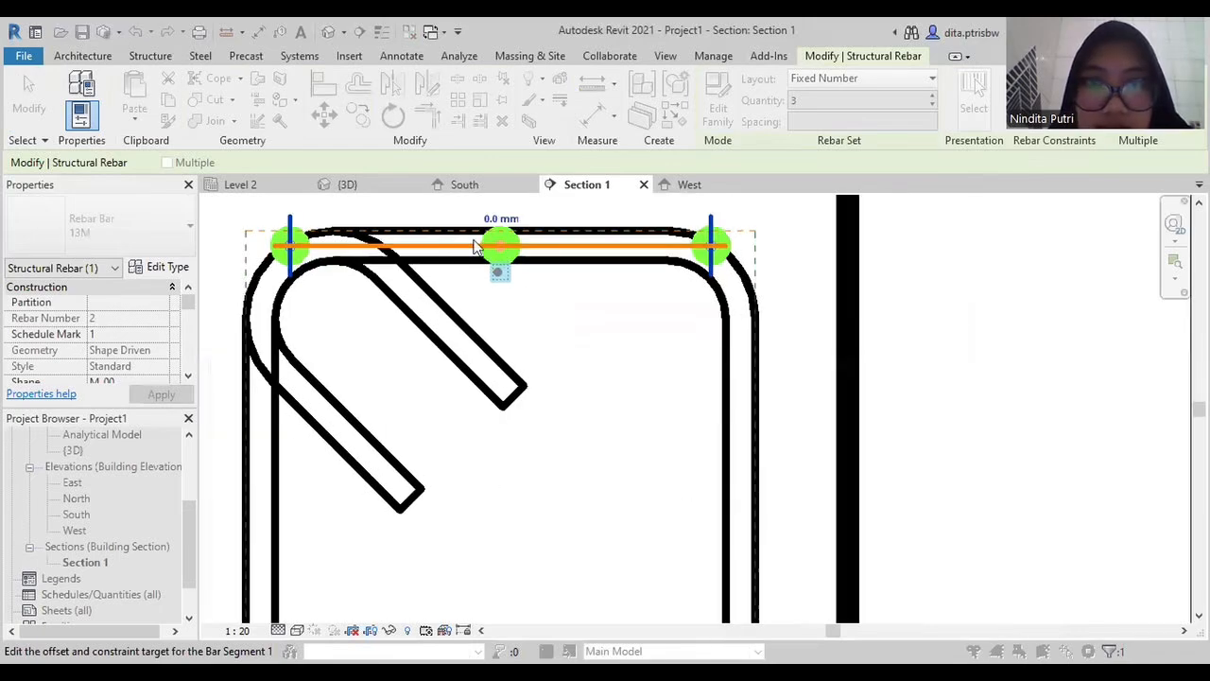
scroll(492, 257, "up", 3)
middle_click_drag(520, 286, 557, 348)
scroll(531, 263, "up", 1)
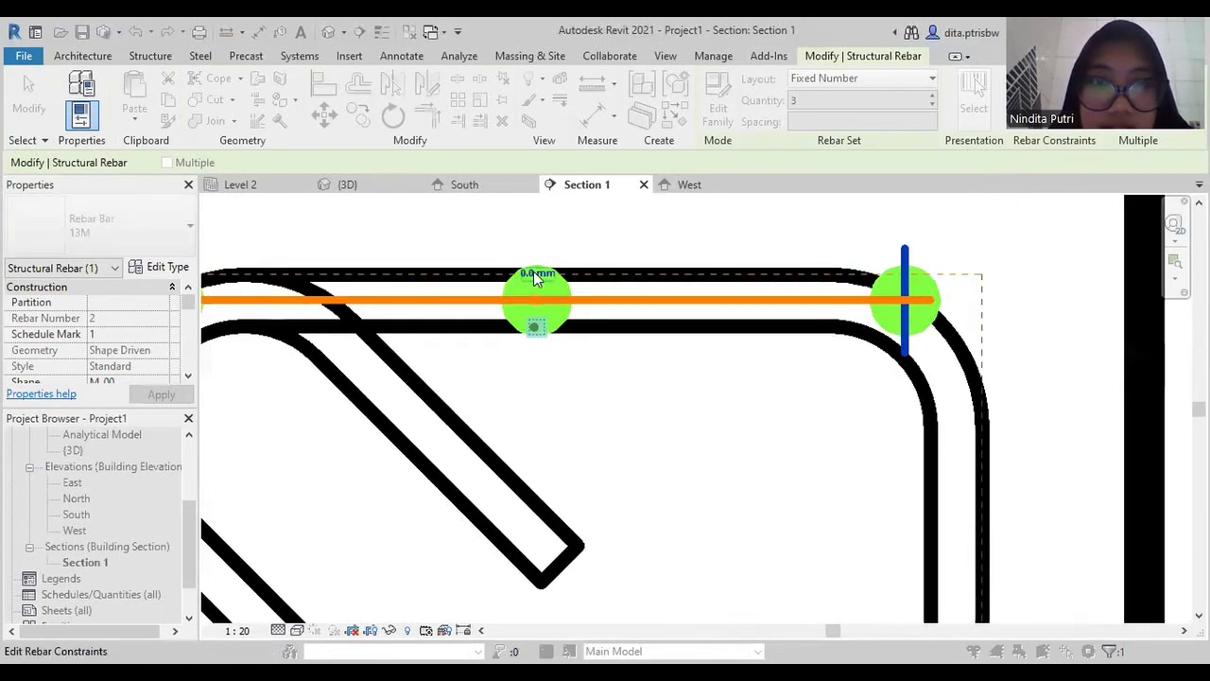
left_click(537, 274)
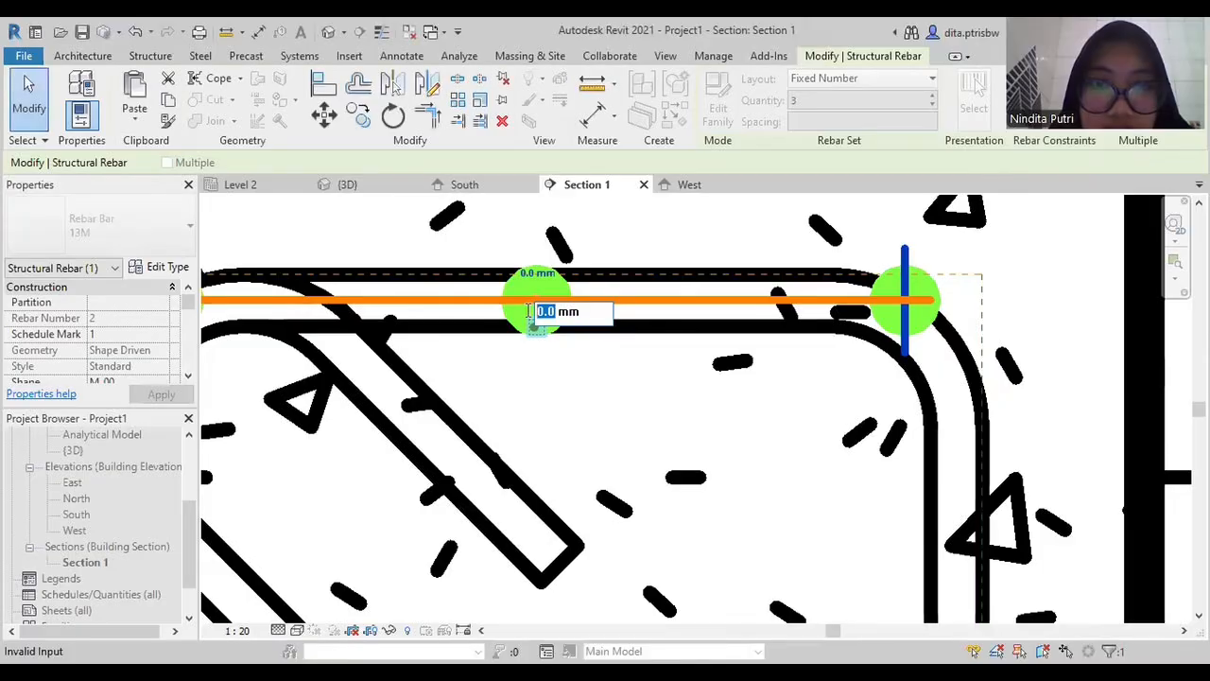
key("BackSpace")
type("-20")
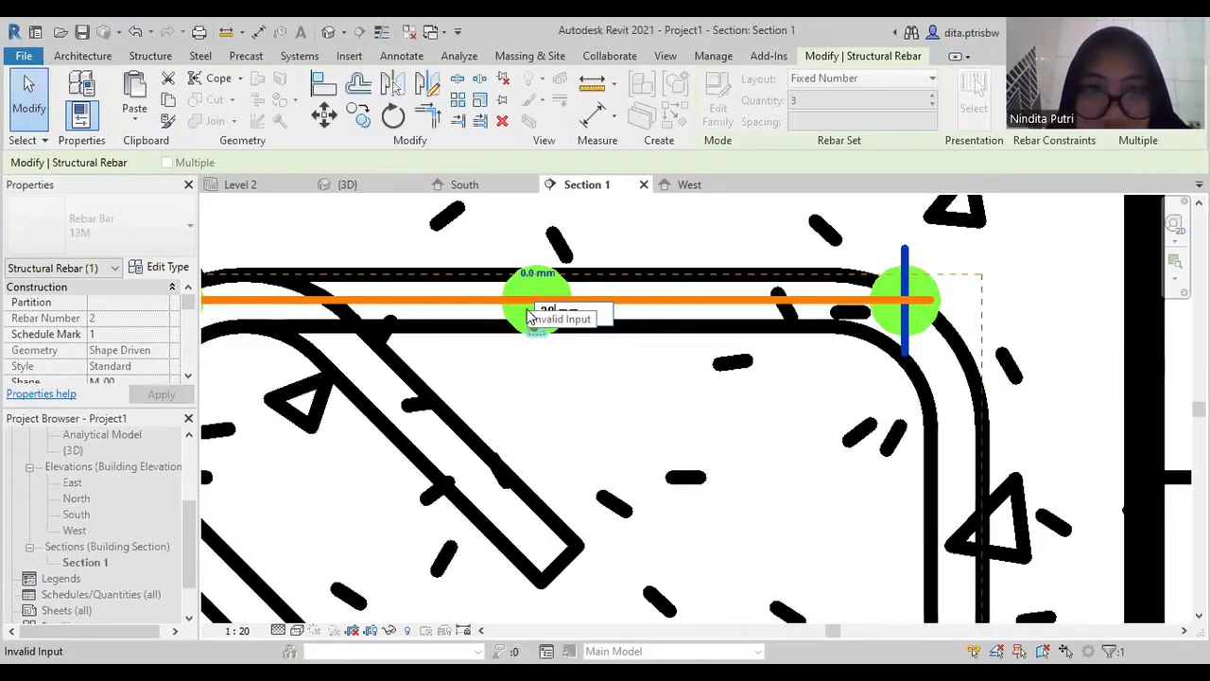
key("Return")
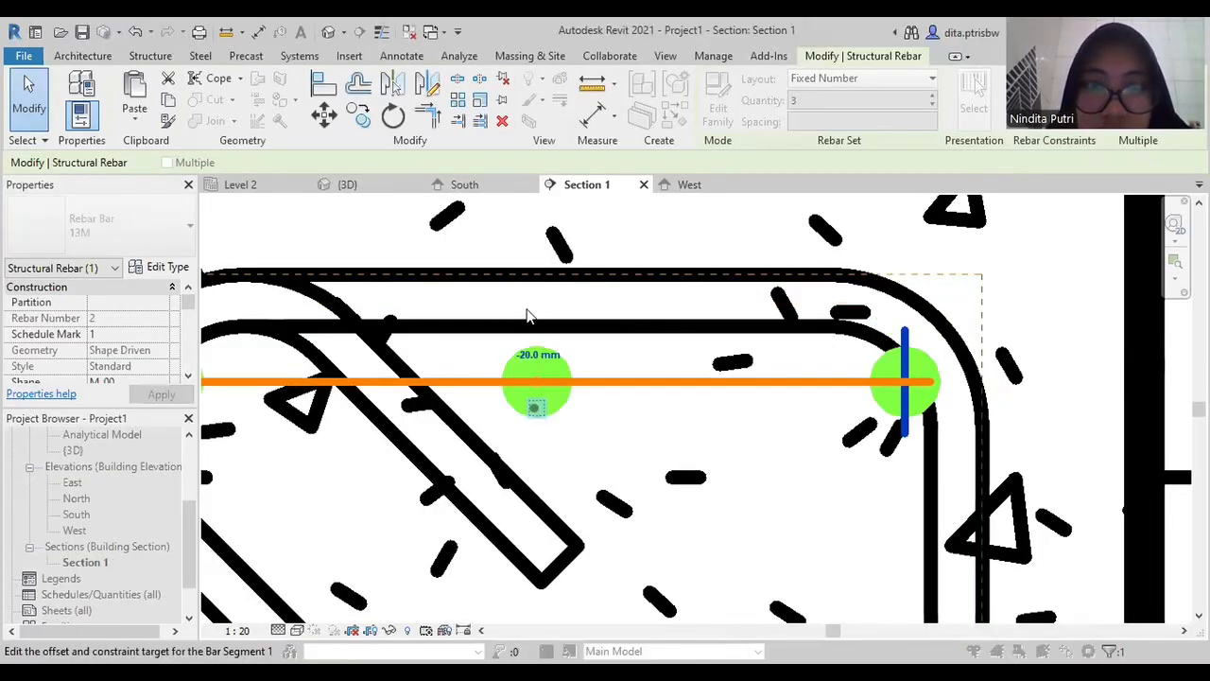
scroll(519, 356, "down", 5)
scroll(504, 454, "down", 1)
middle_click_drag(515, 462, 538, 318)
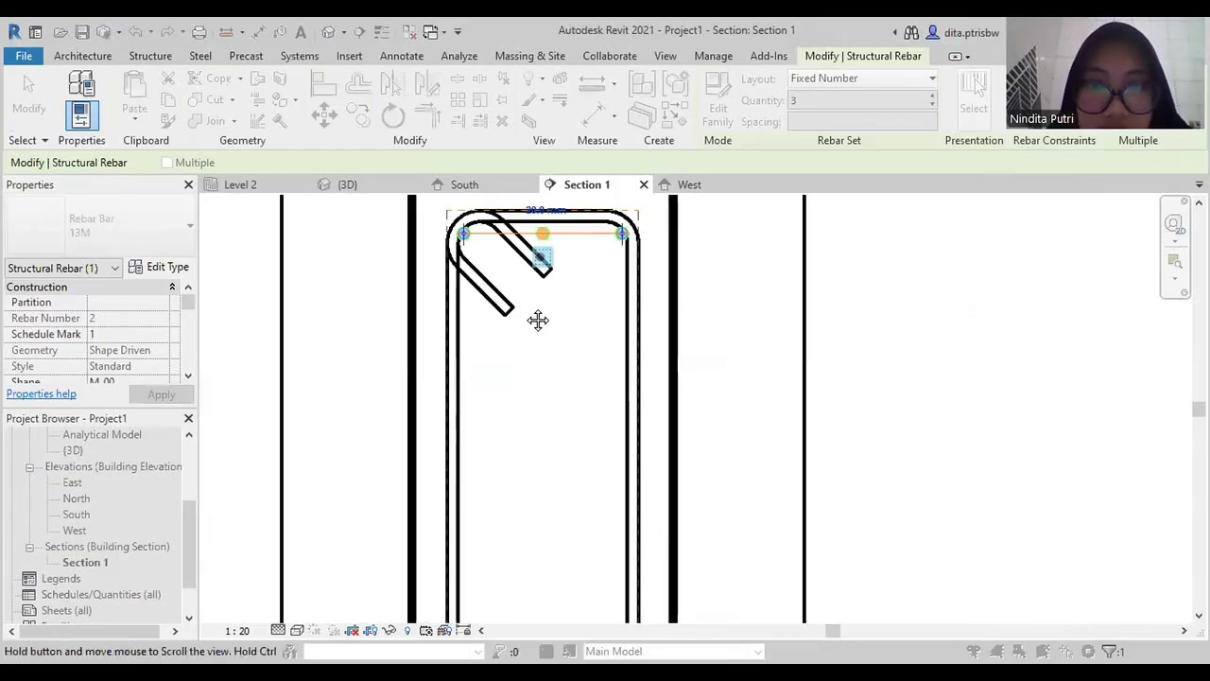
scroll(525, 526, "down", 2)
middle_click_drag(520, 514, 513, 400)
left_click(512, 409)
Edit the rebar constraints of the copied bottom bars, constraining their bar segment to the beam's bottom cover
scroll(487, 515, "up", 6)
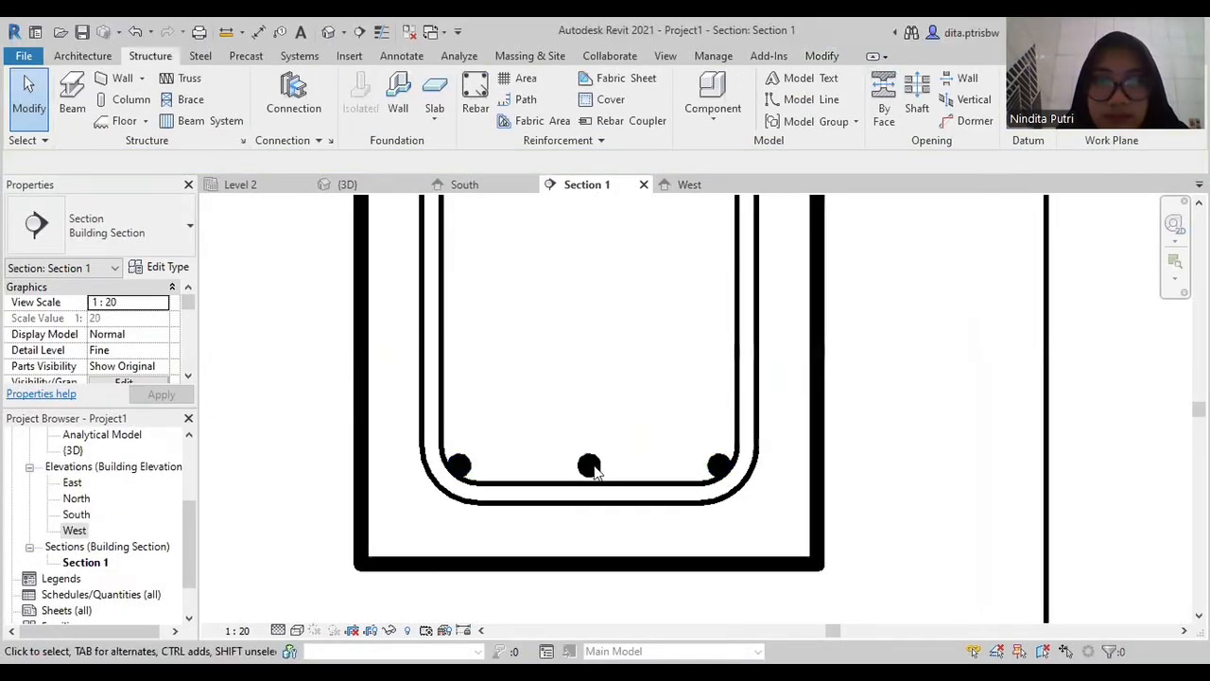
scroll(607, 421, "up", 1)
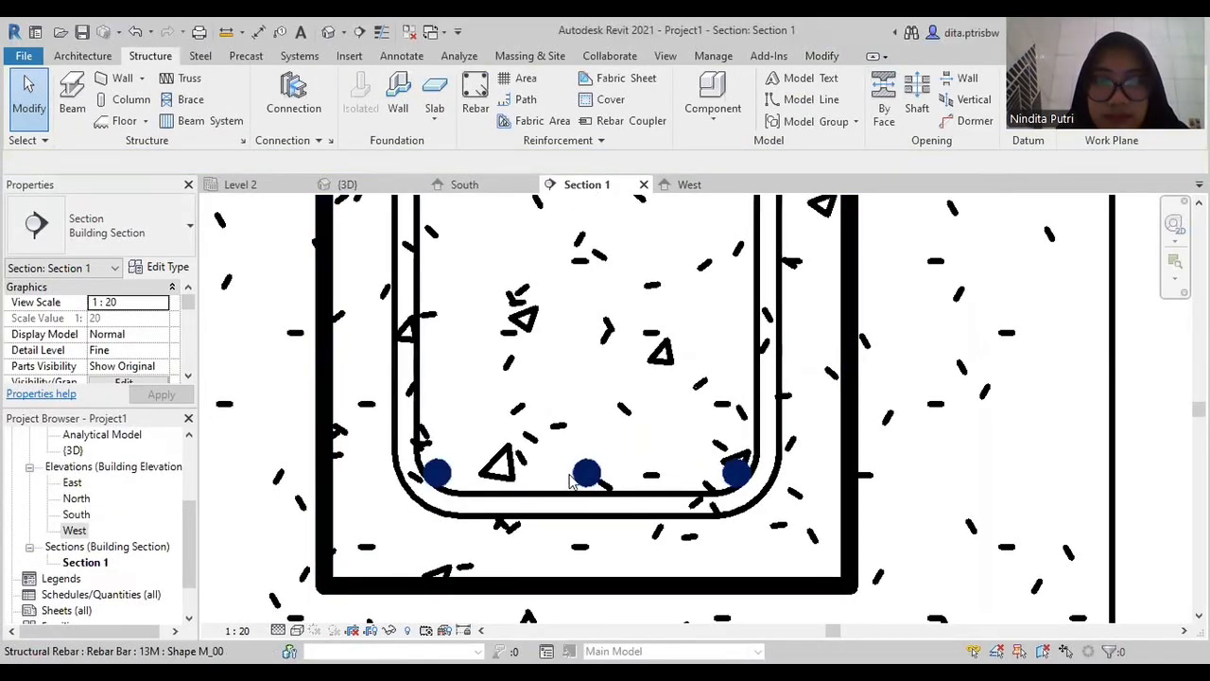
left_click(664, 242)
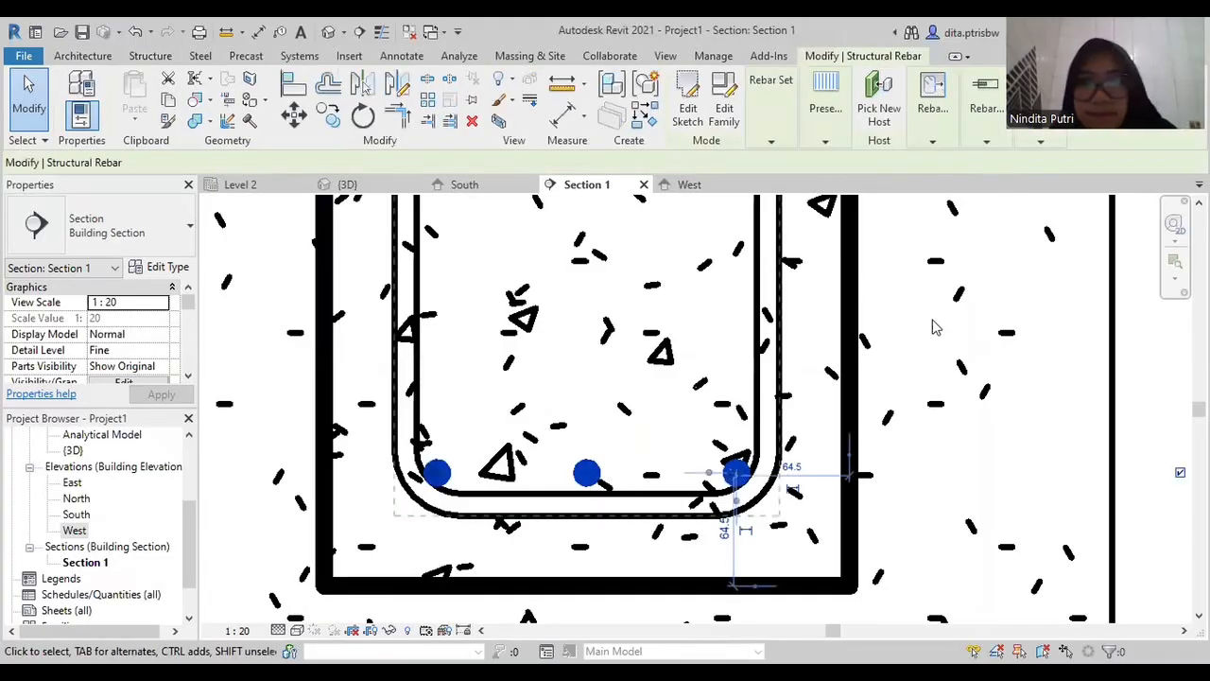
left_click(932, 106)
left_click(932, 196)
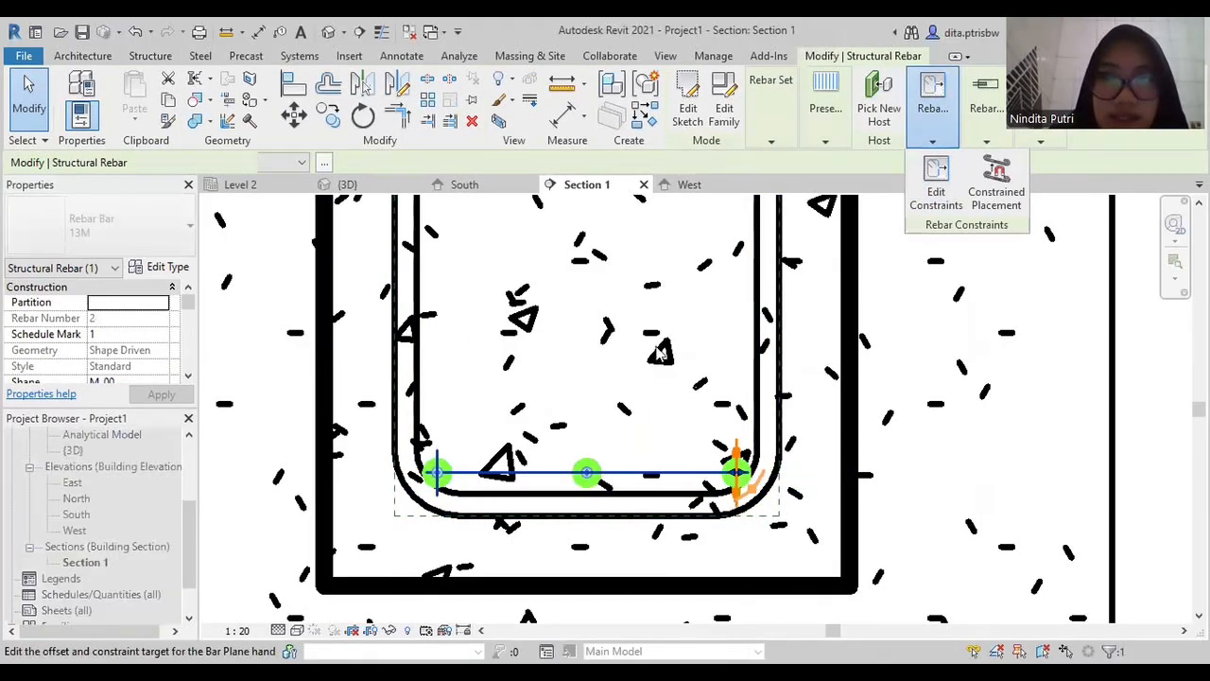
scroll(628, 480, "up", 2)
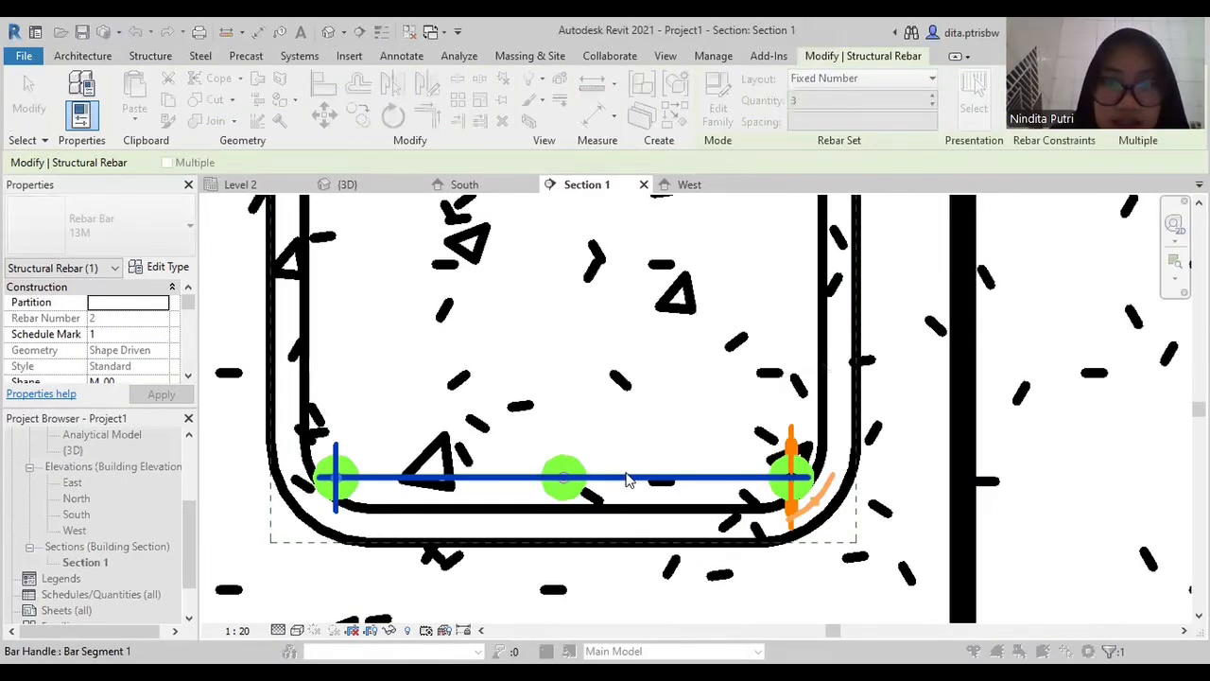
left_click(624, 482)
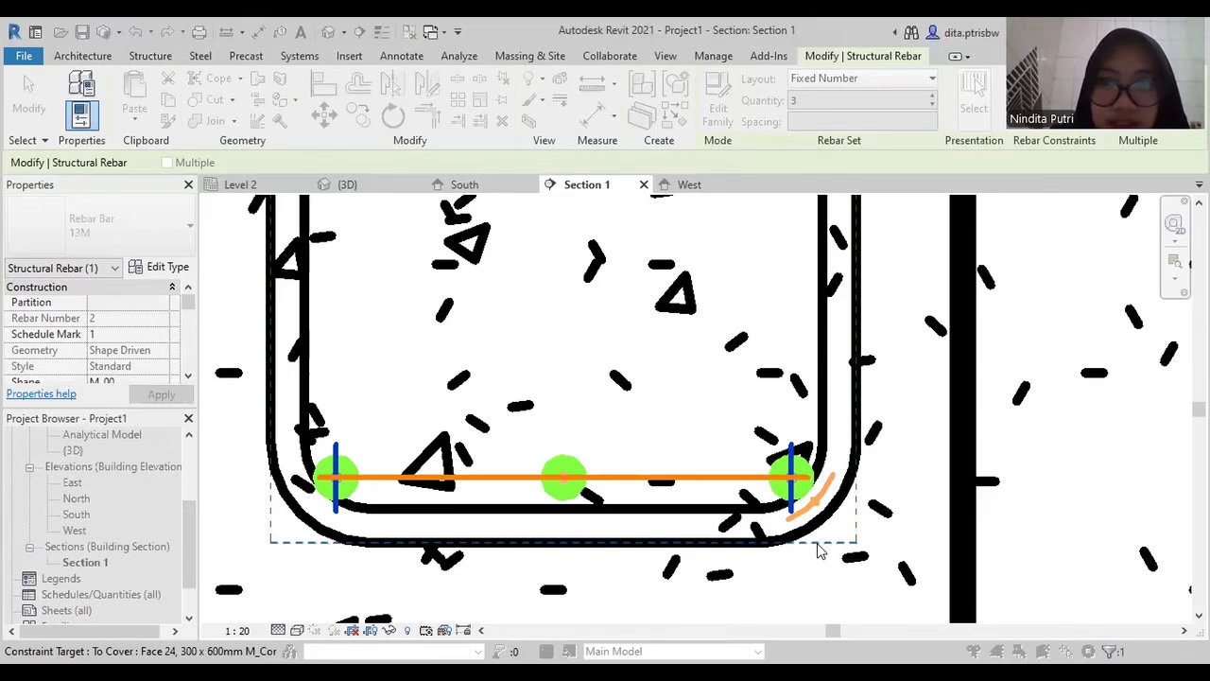
left_click(688, 544)
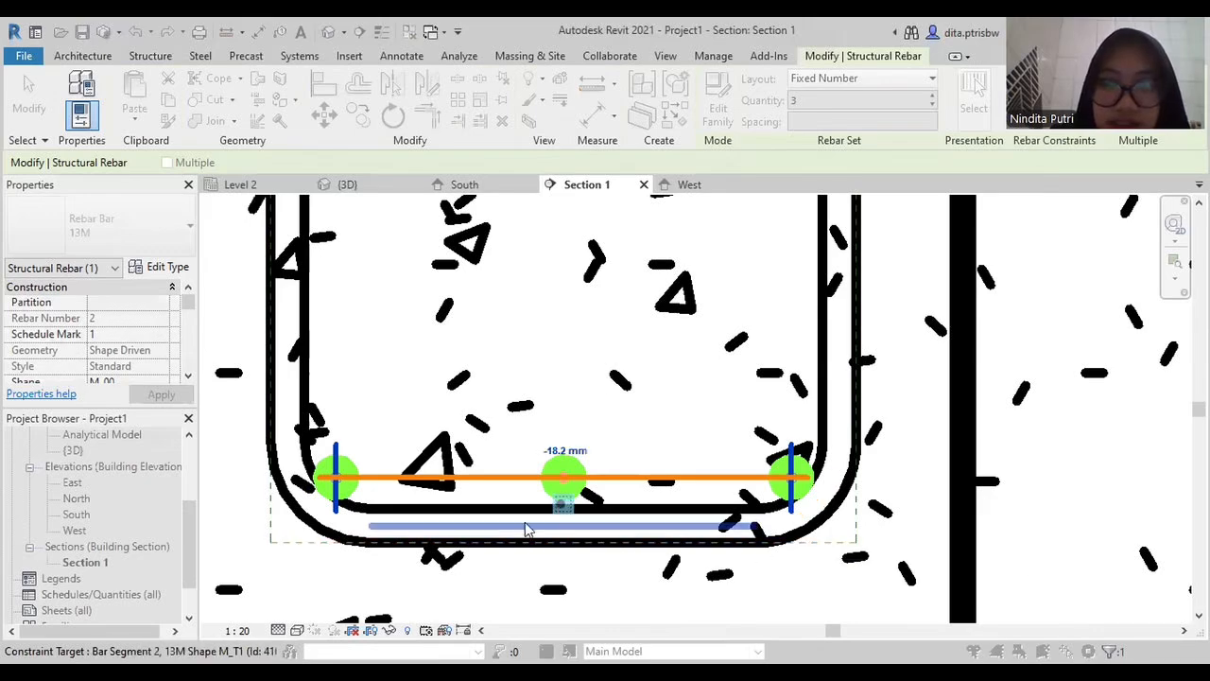
Set the bottom bars' offset from the bottom cover to 0 mm
left_click(562, 457)
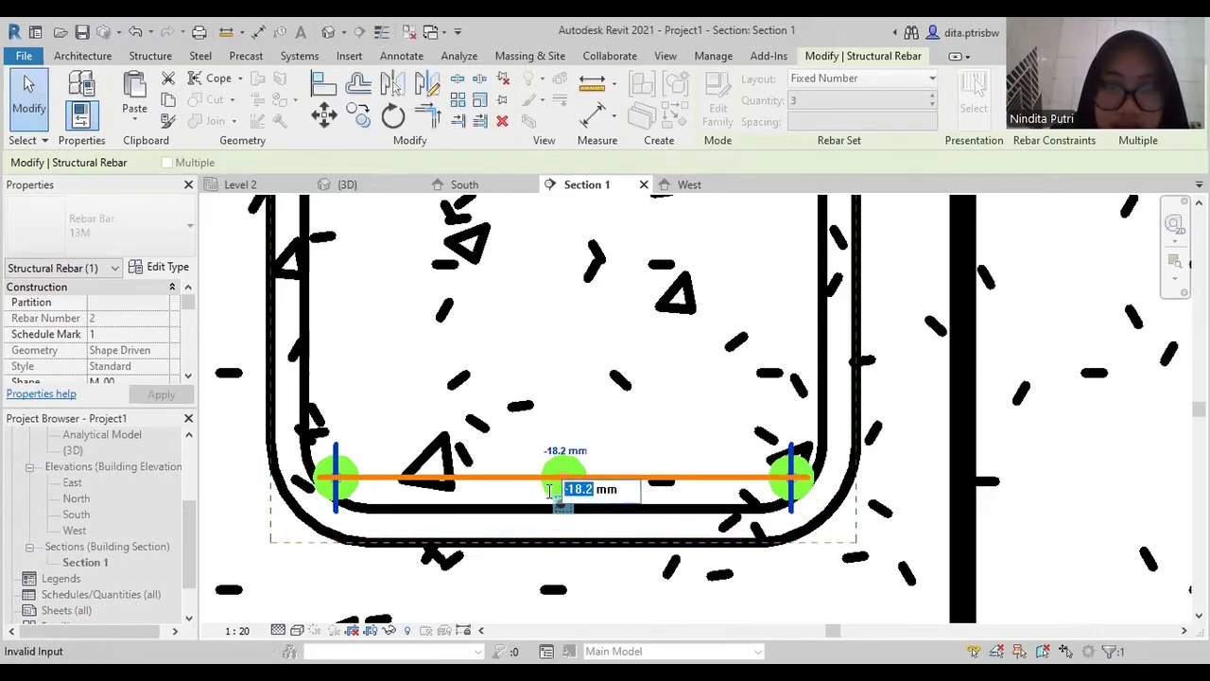
type("0")
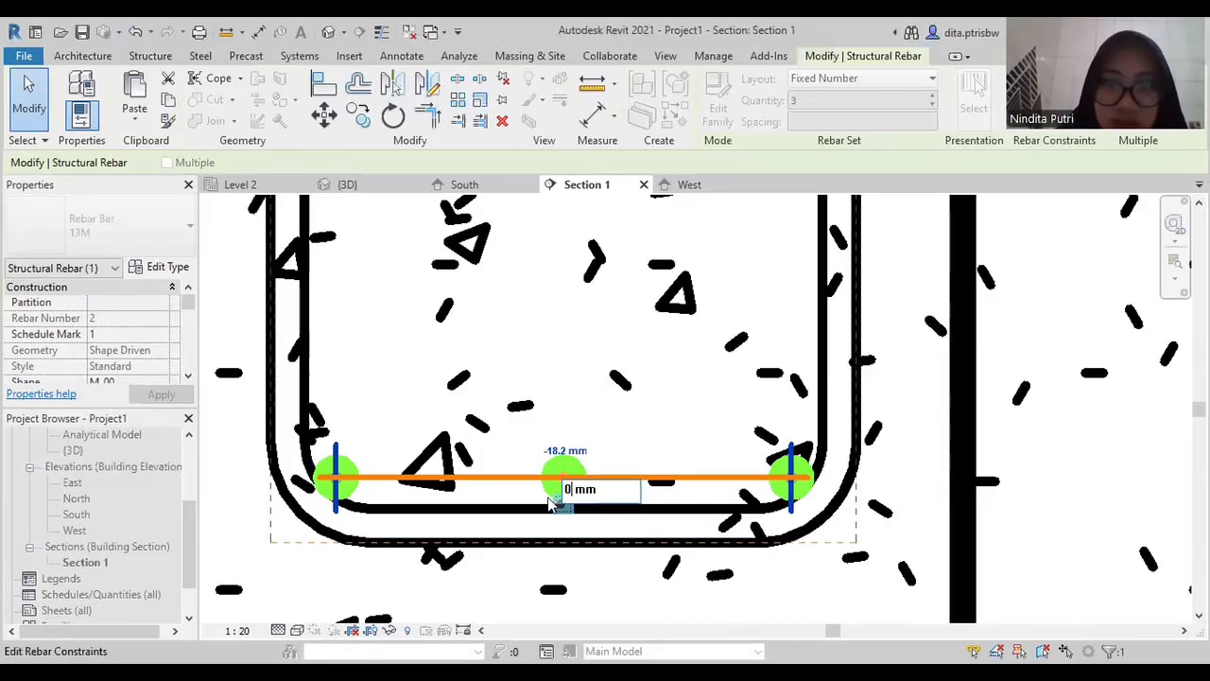
key("Return")
Set the bottom bars' offset from the bottom cover to -20 mm and finish editing their constraints
left_click(563, 501)
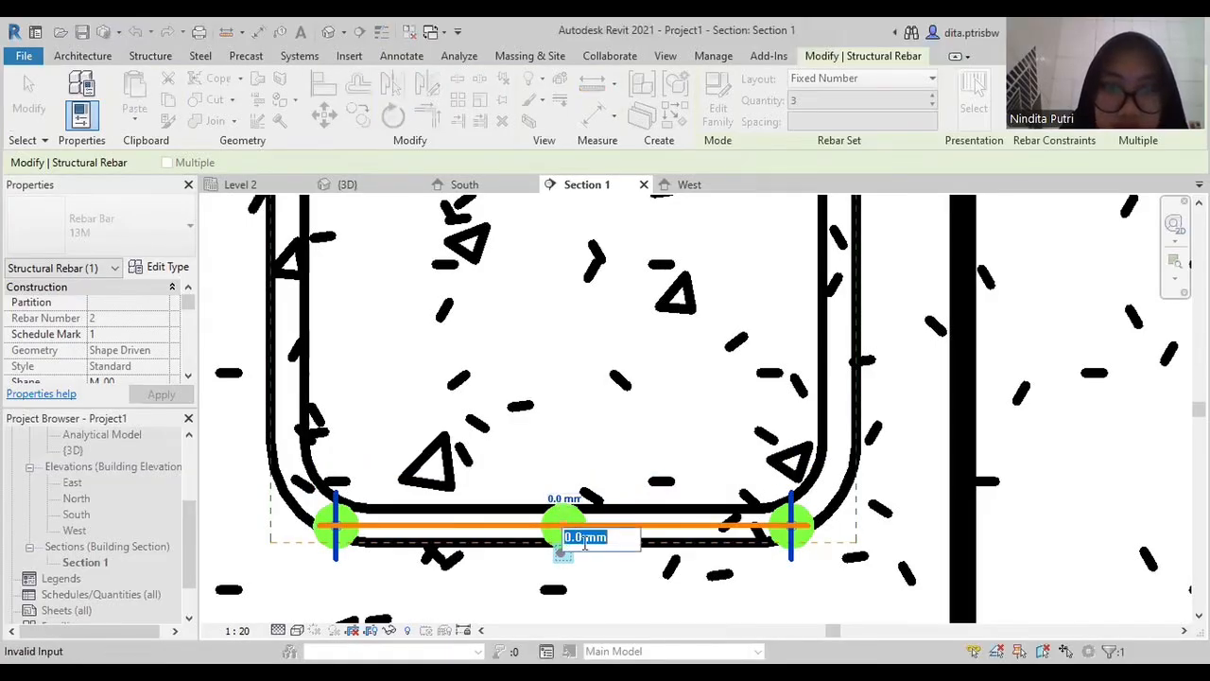
left_click_drag(582, 537, 557, 541)
key("BackSpace")
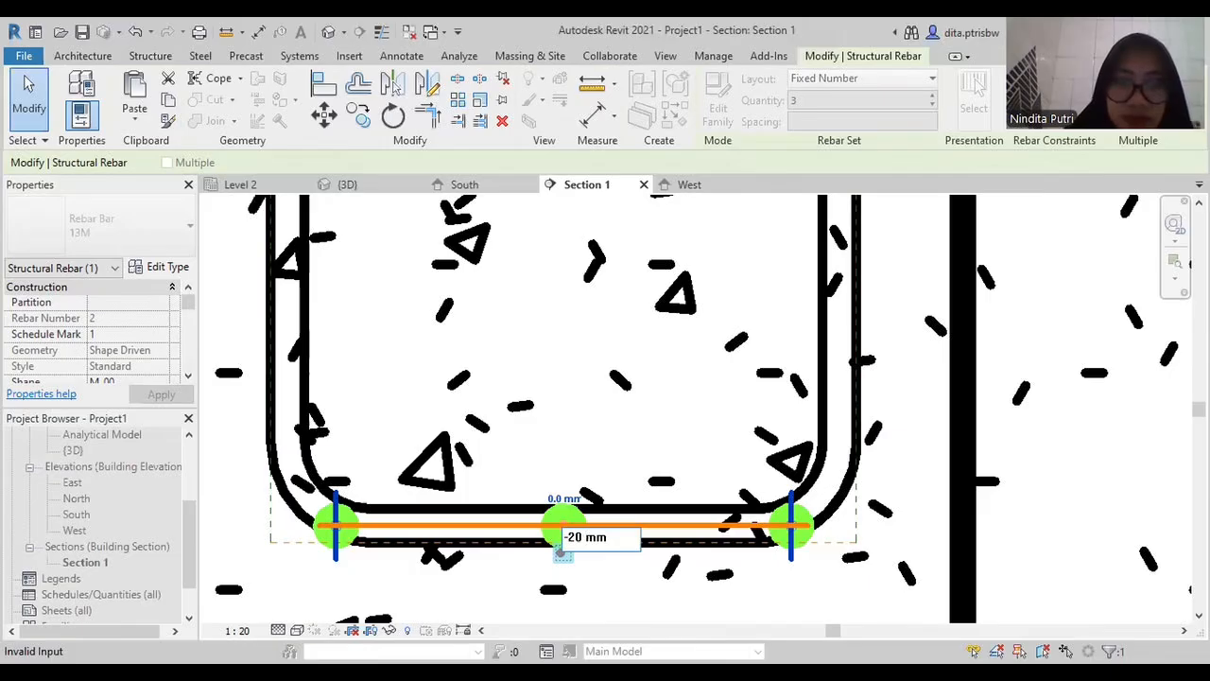
key("Return")
scroll(594, 390, "down", 3)
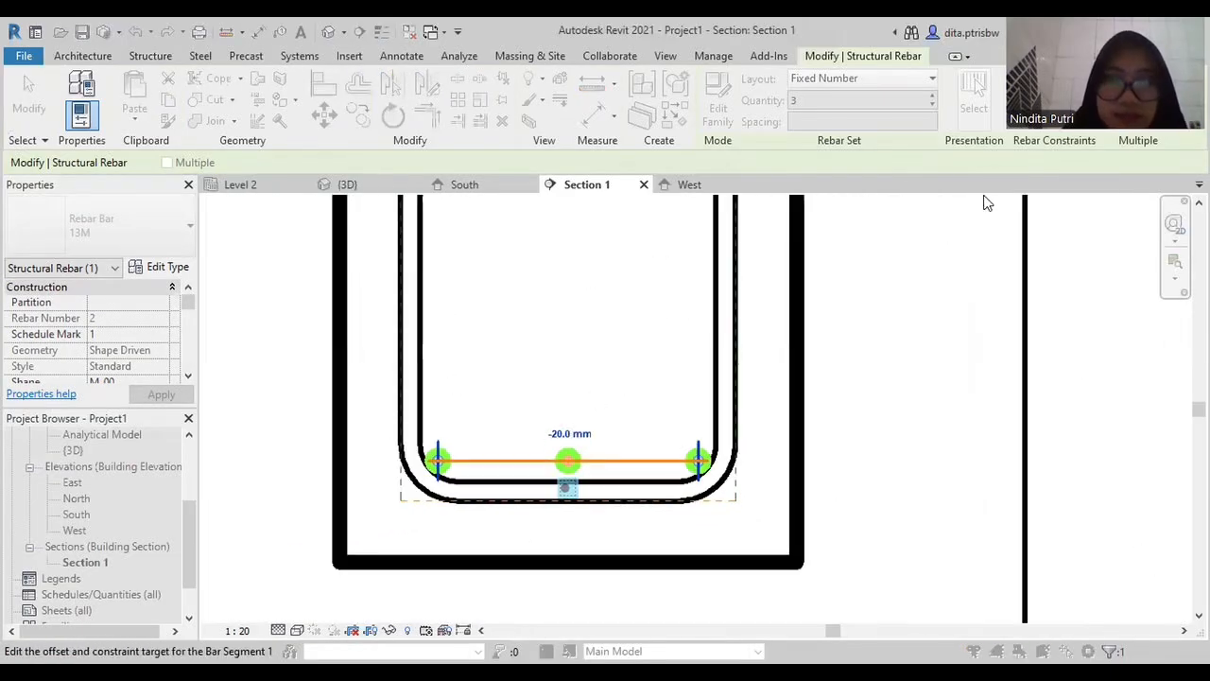
key("Escape")
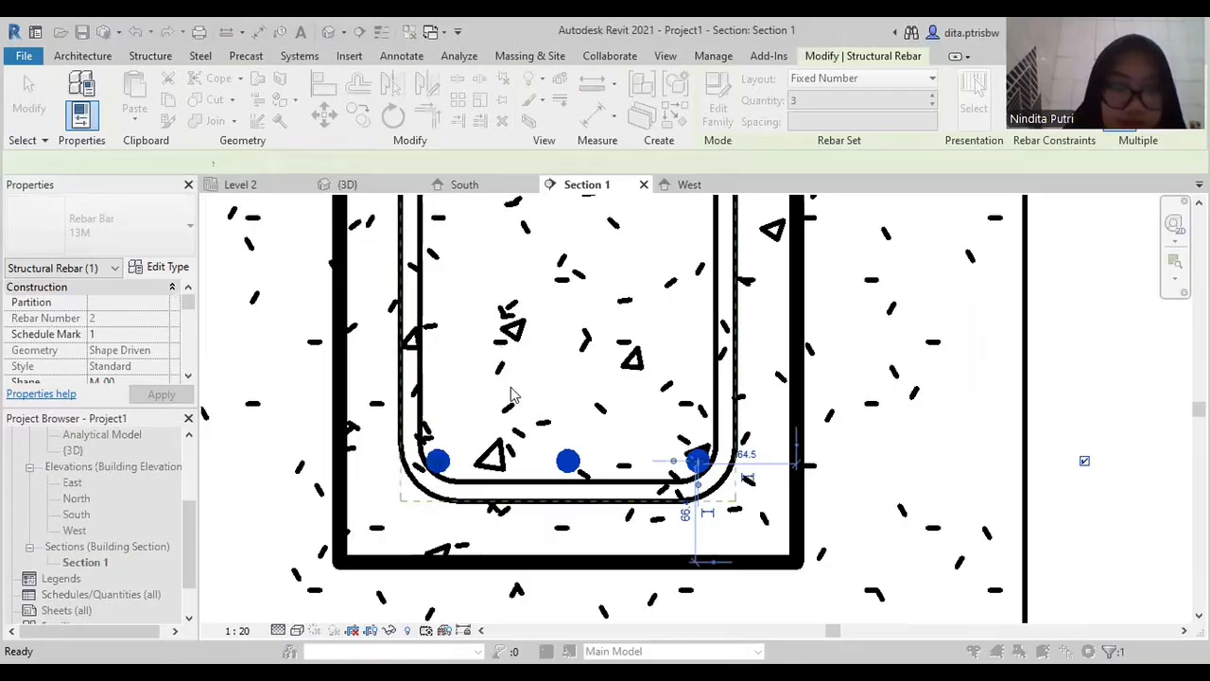
scroll(510, 396, "down", 2)
scroll(532, 375, "down", 1)
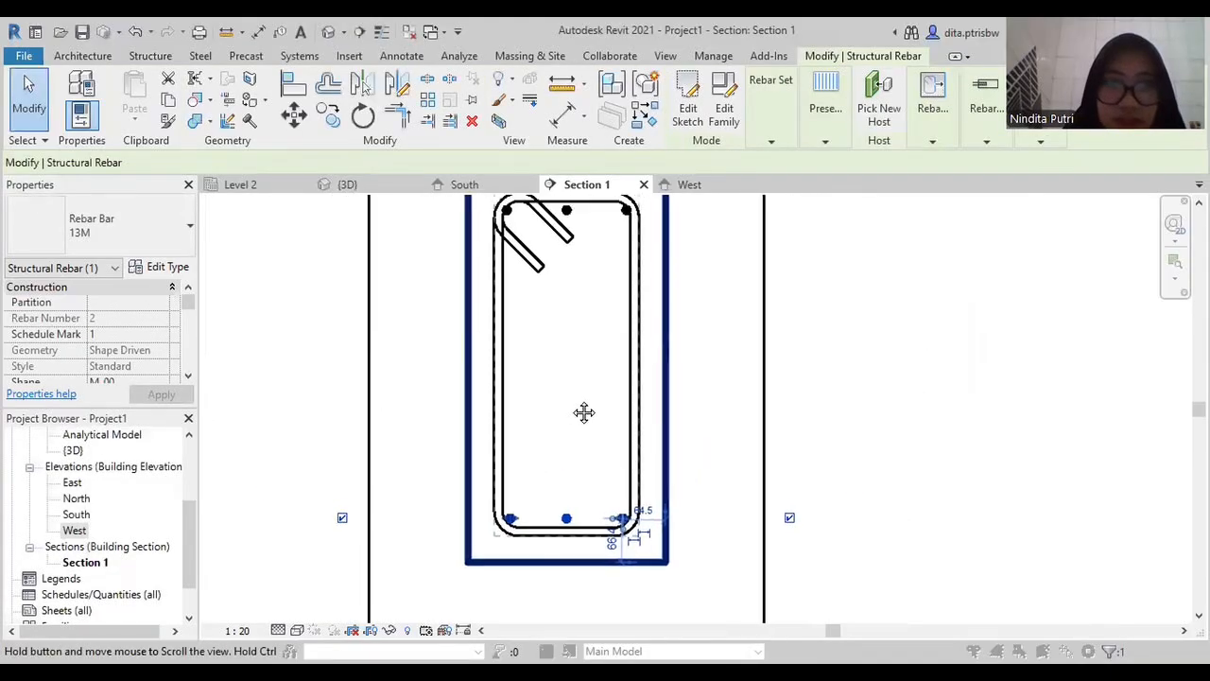
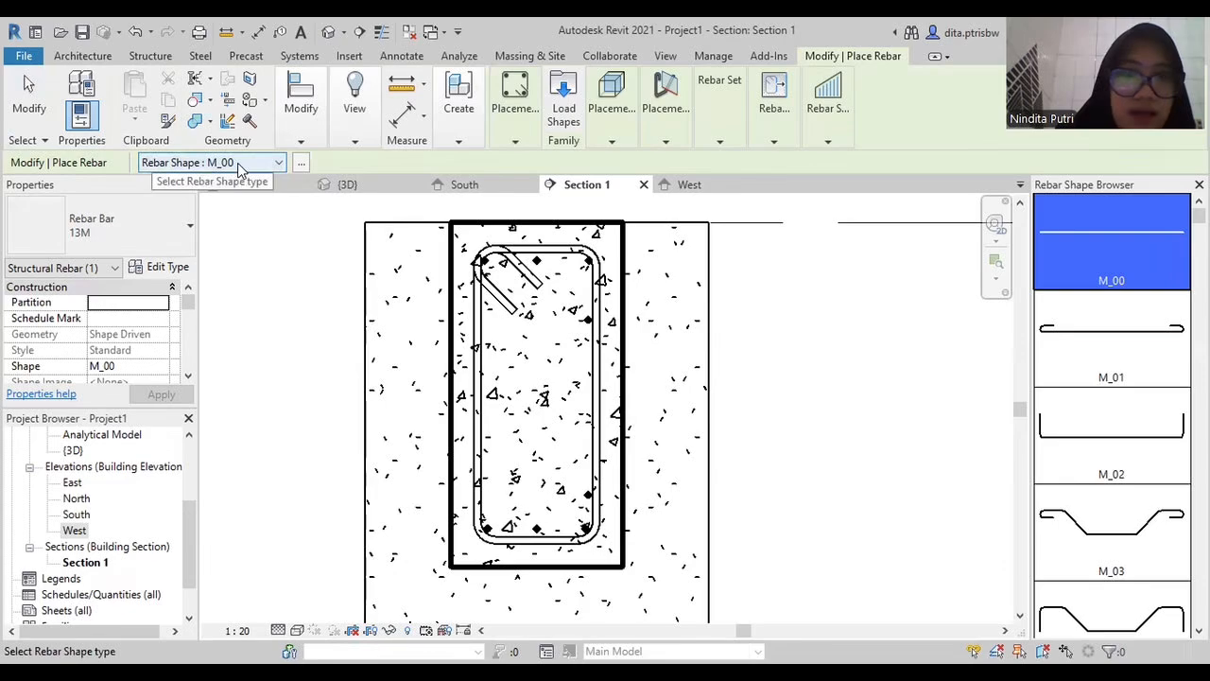
Check the rebar set layout options and leave rebar placement
left_click(713, 140)
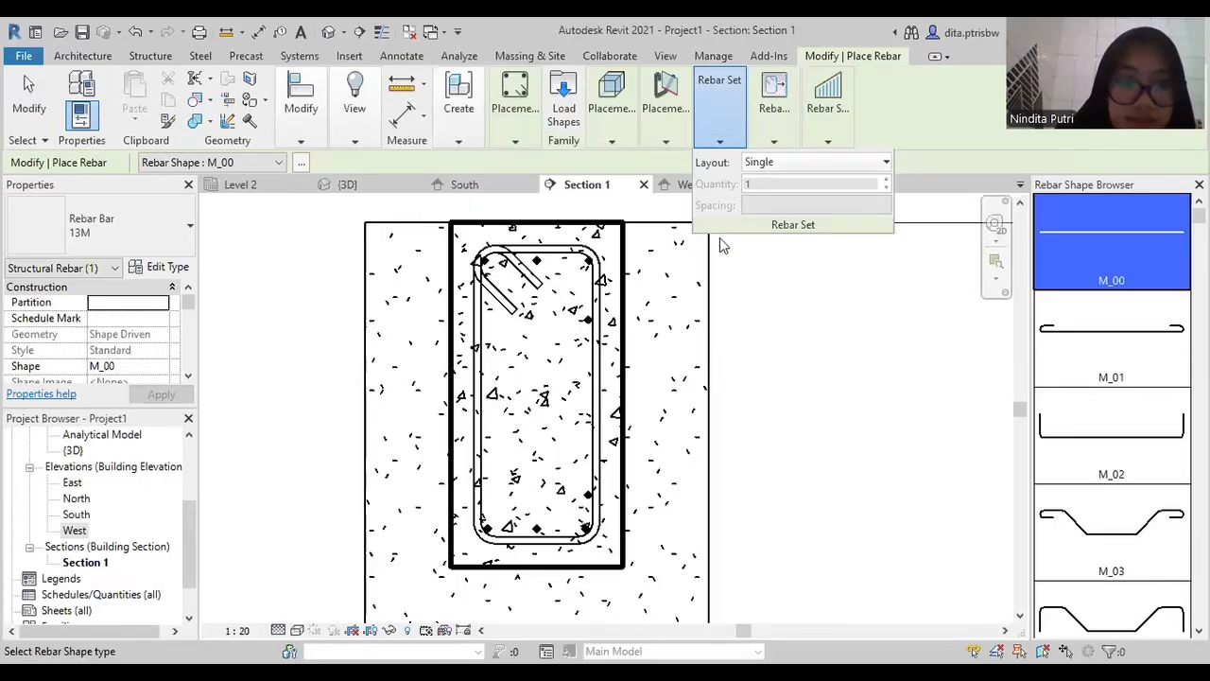
left_click(819, 326)
key("Escape")
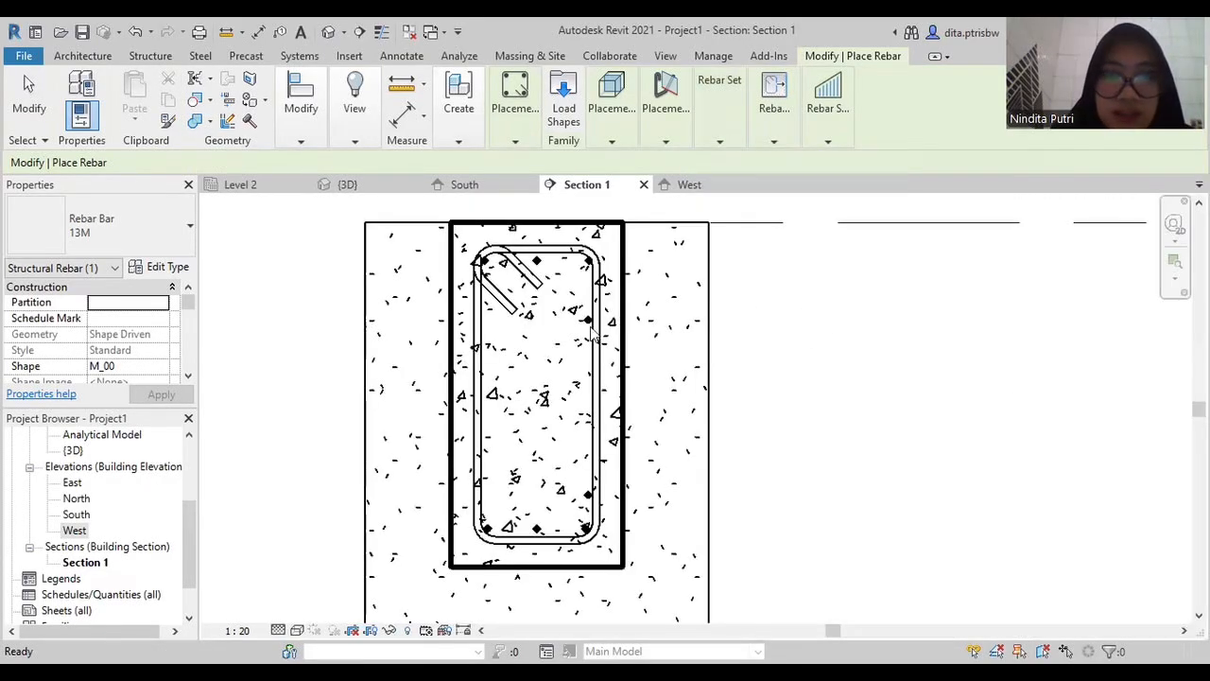
Edit the rebar constraints of the two side bars, moving the lower bar up to an offset of about -235 mm
scroll(584, 327, "up", 3)
scroll(580, 331, "down", 1)
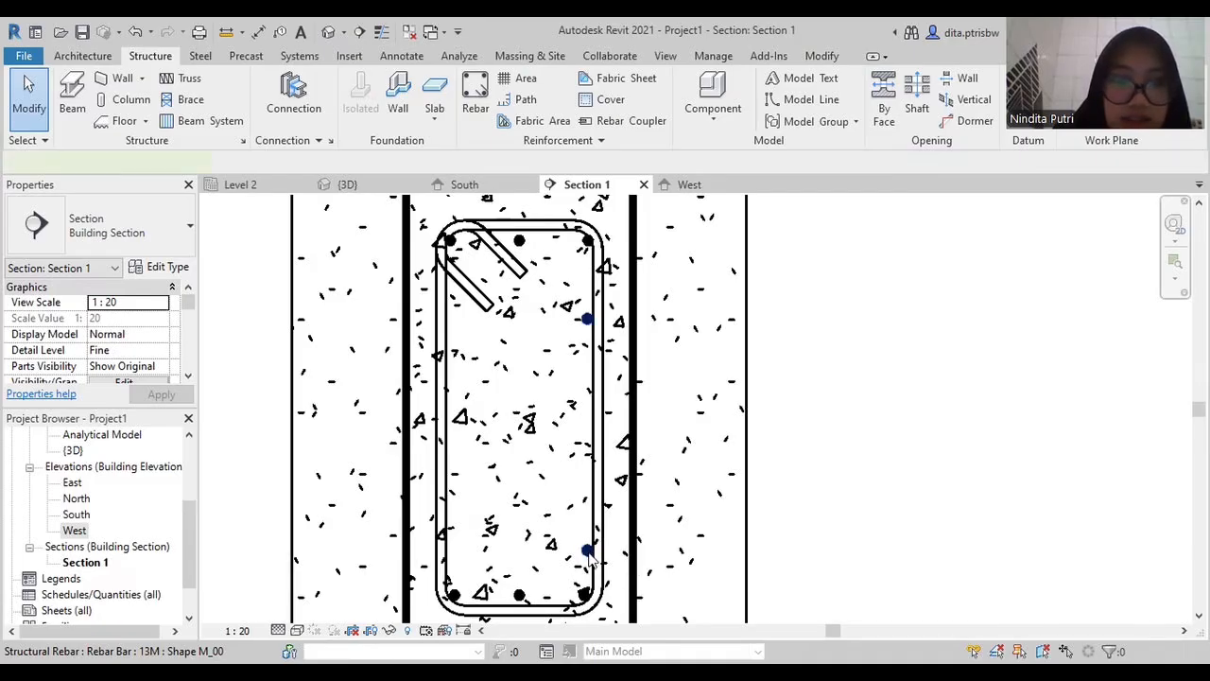
left_click(610, 485)
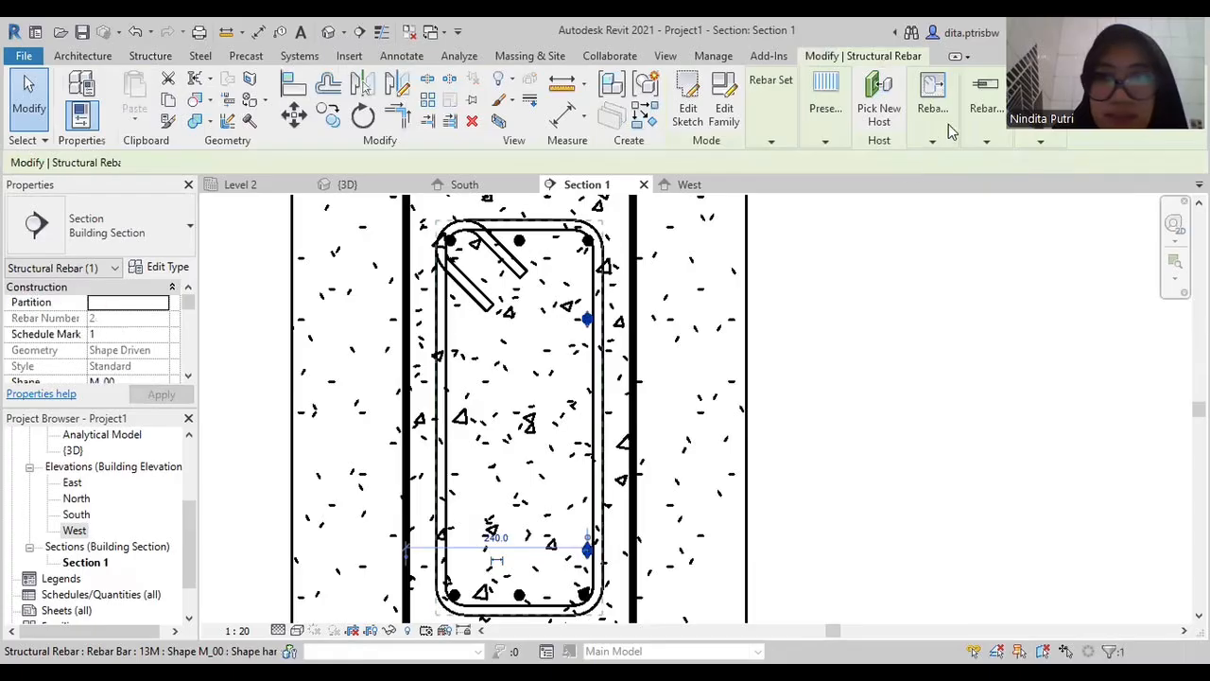
left_click(933, 138)
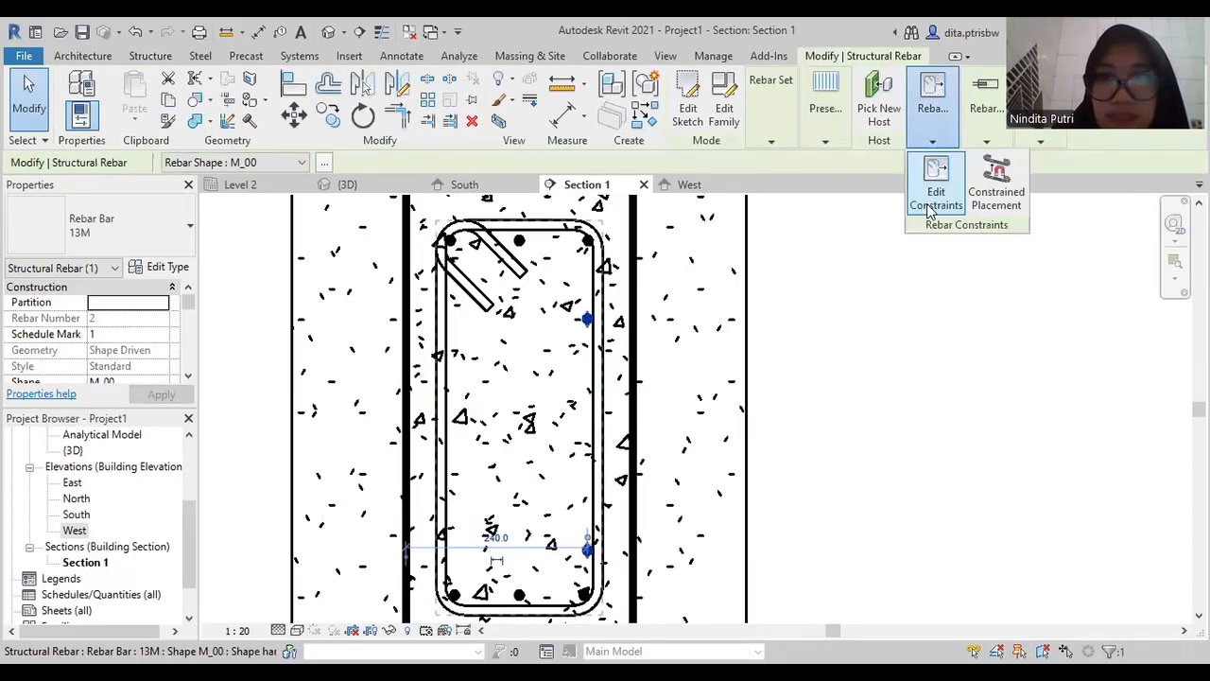
scroll(560, 561, "up", 1)
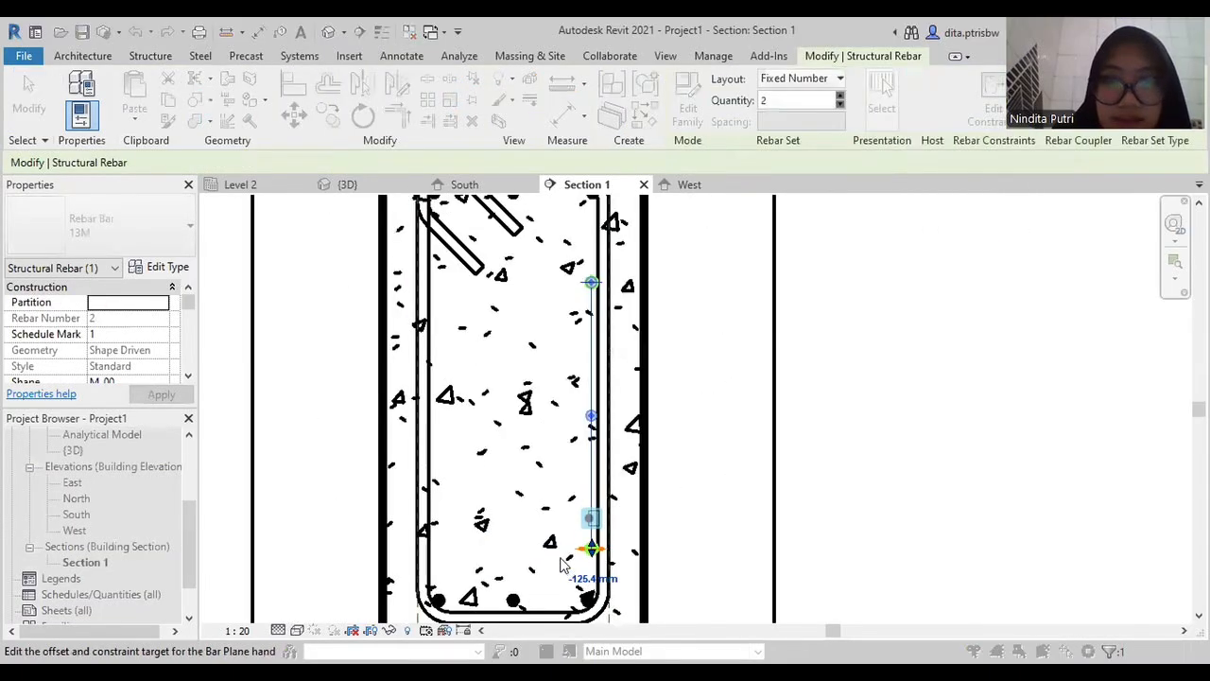
scroll(594, 560, "up", 1)
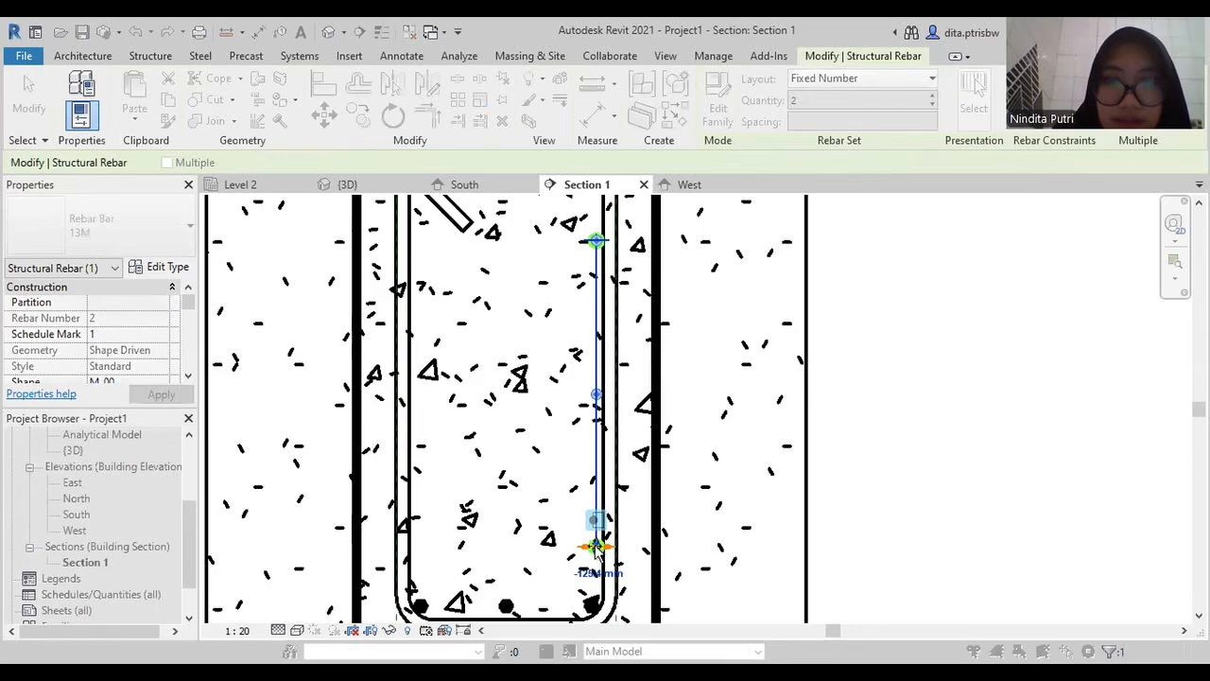
left_click_drag(596, 553, 597, 437)
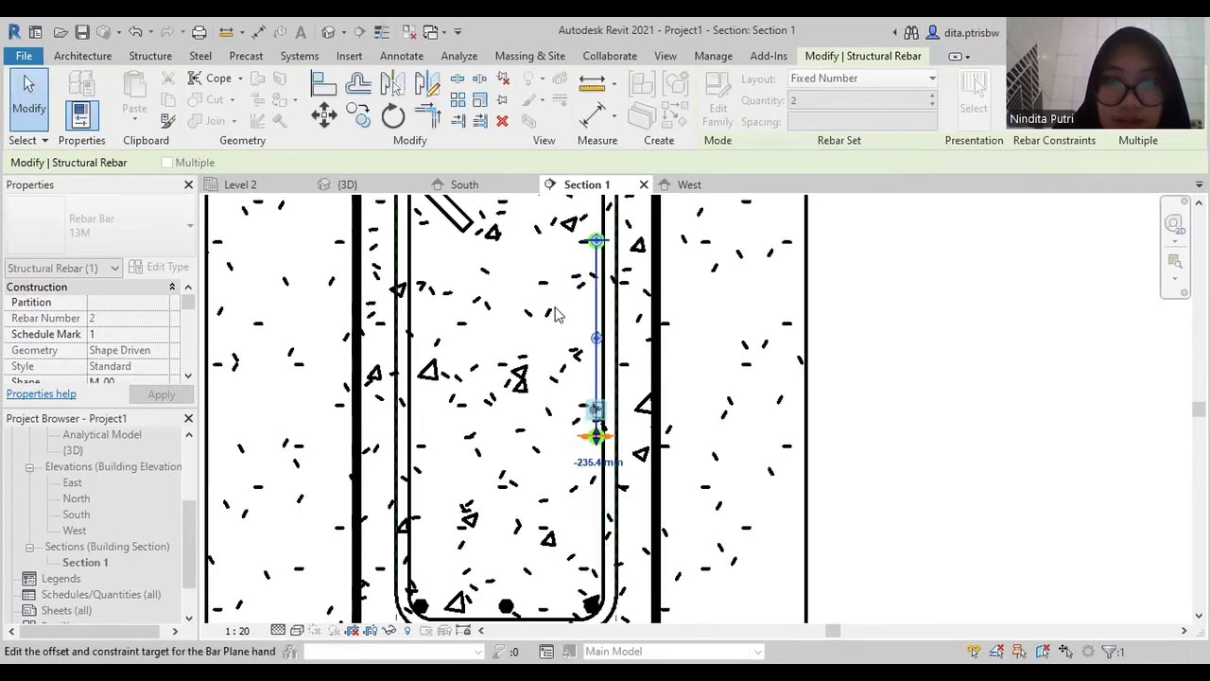
left_click(596, 244)
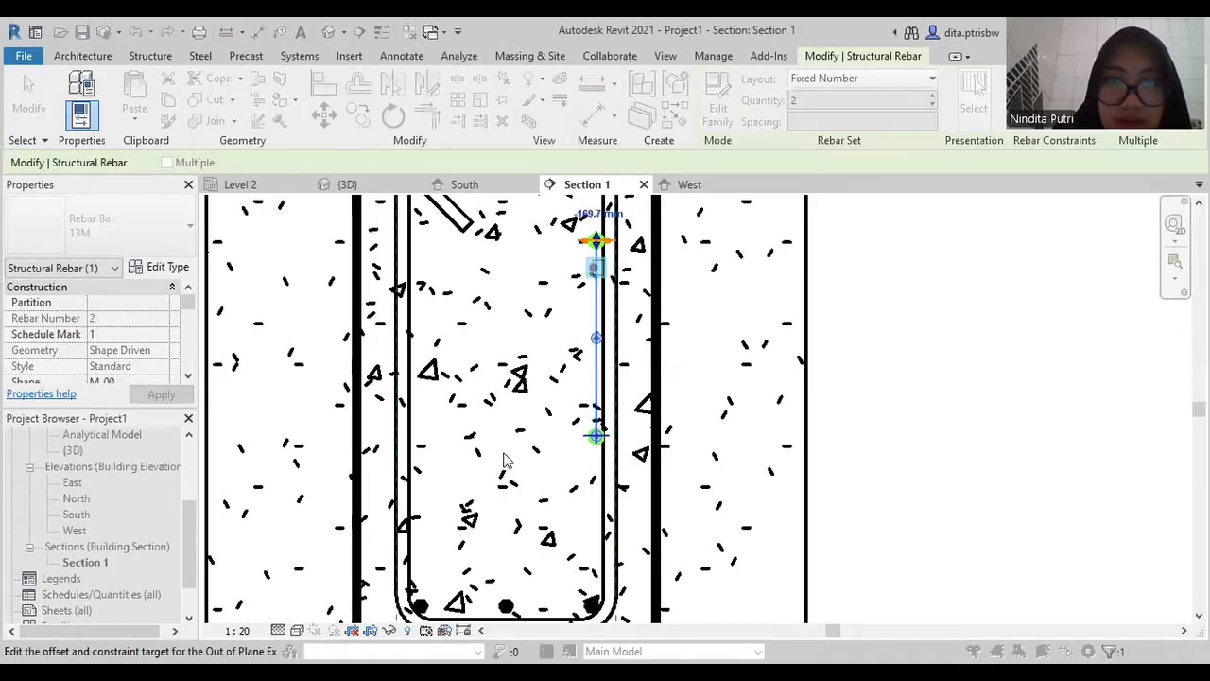
scroll(500, 460, "down", 1)
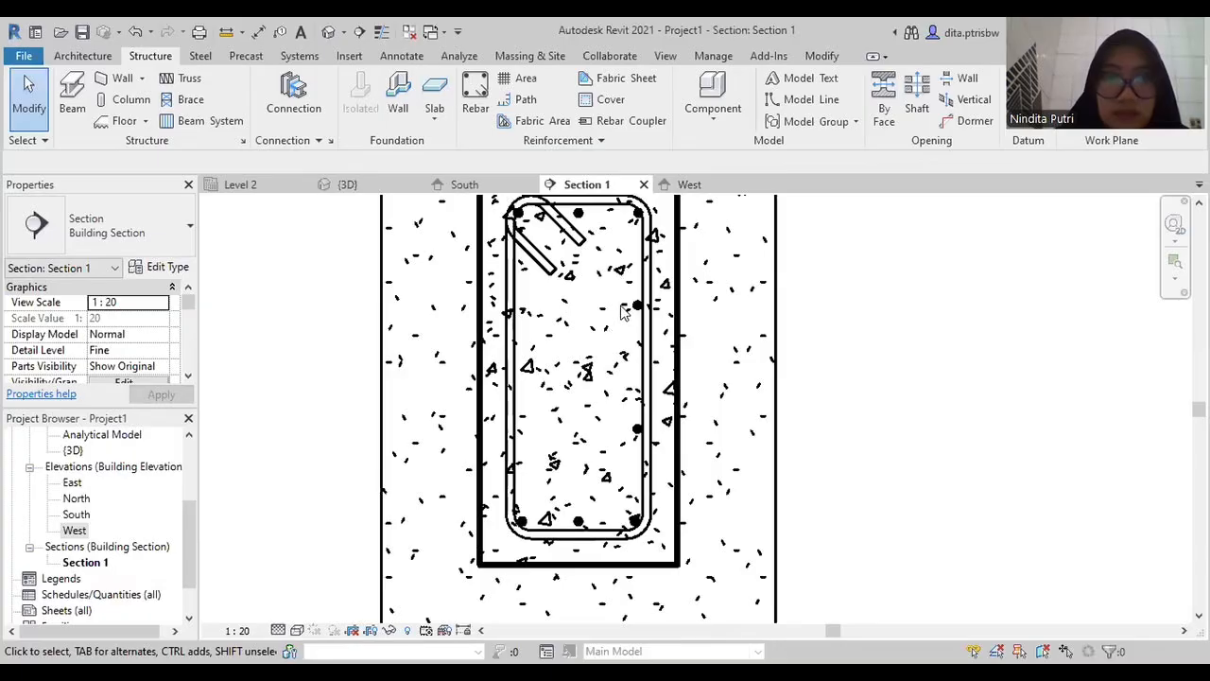
Copy the two side bars horizontally by 180 mm to the opposite leg of the stirrup
scroll(624, 312, "up", 1)
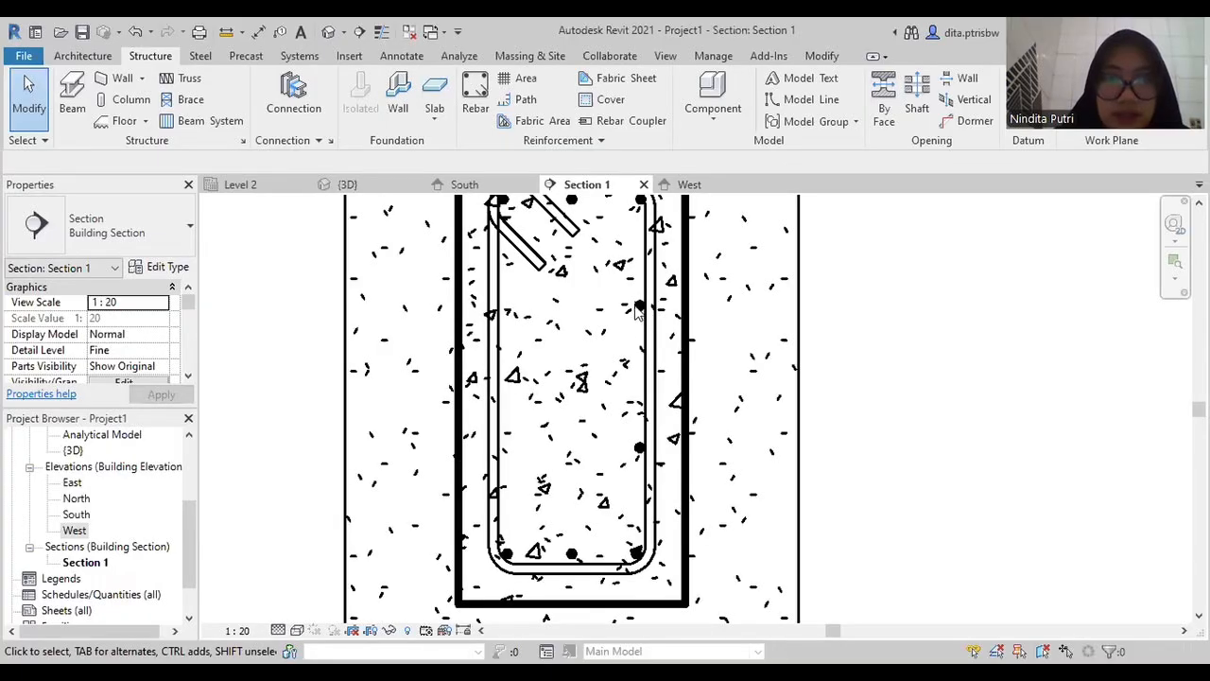
left_click(638, 308)
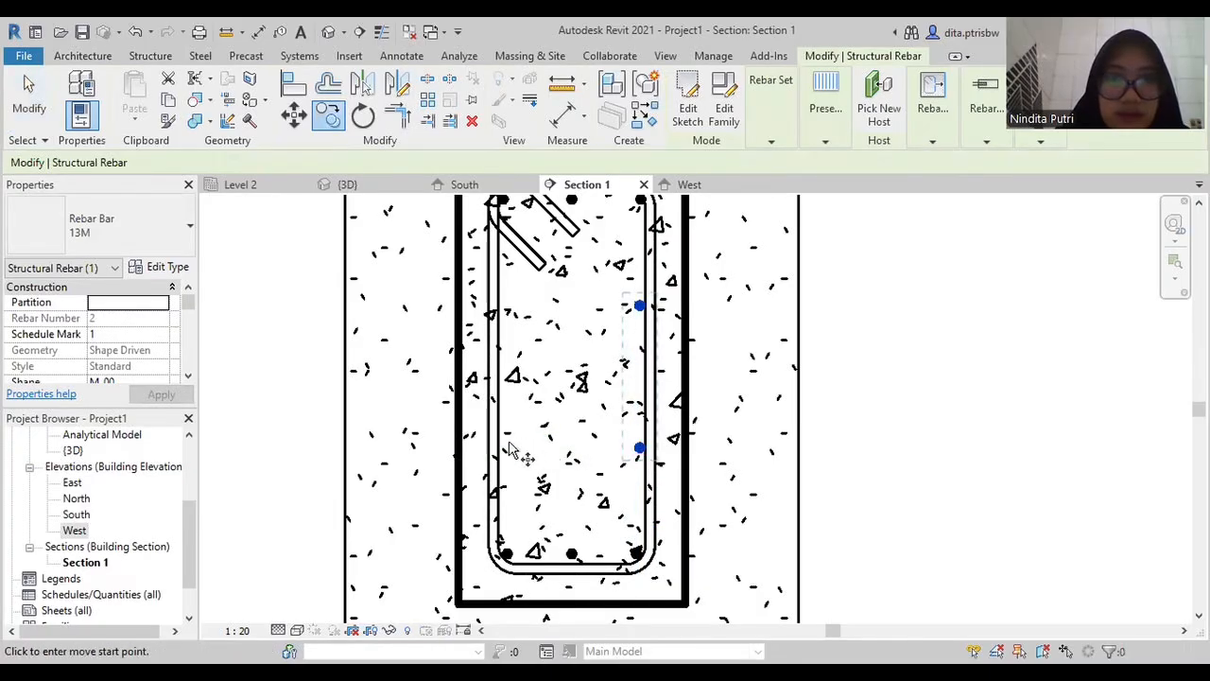
left_click(640, 450)
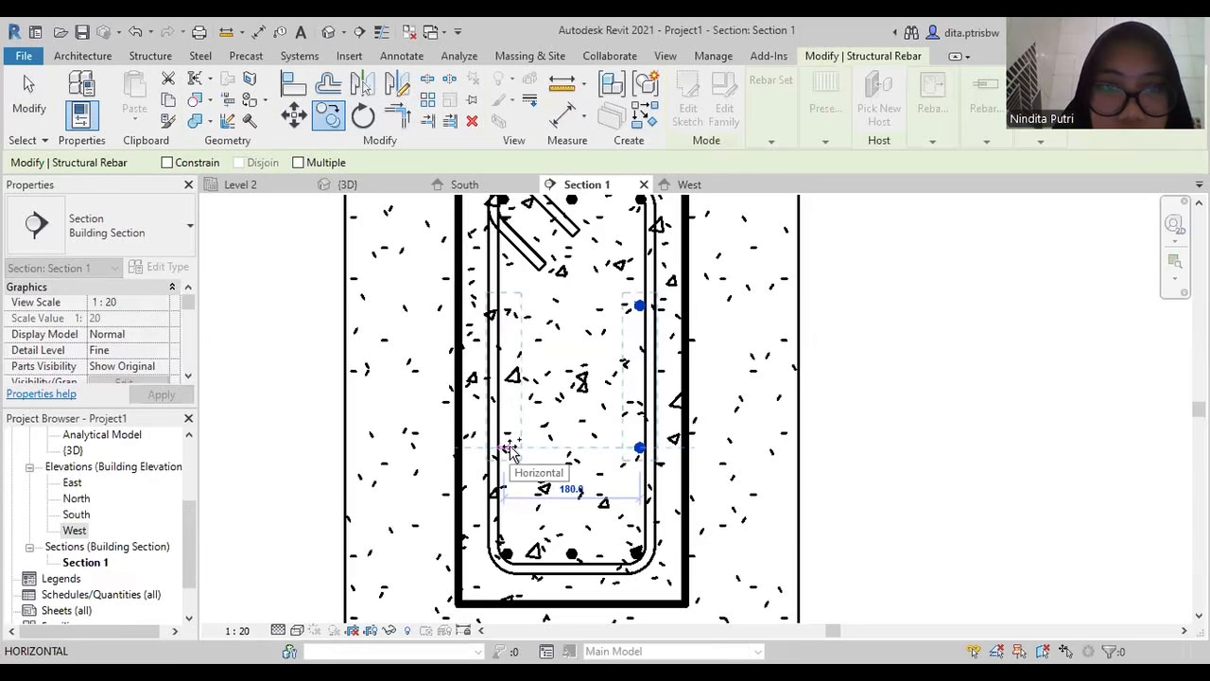
left_click(511, 451)
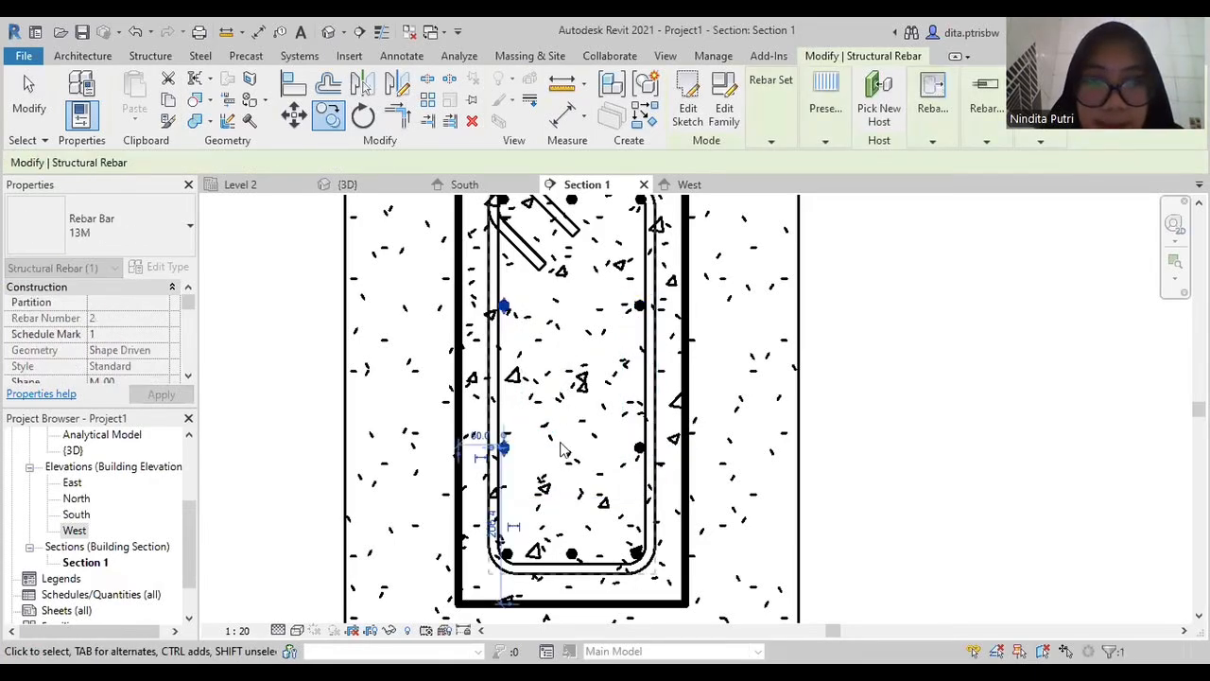
key("Escape")
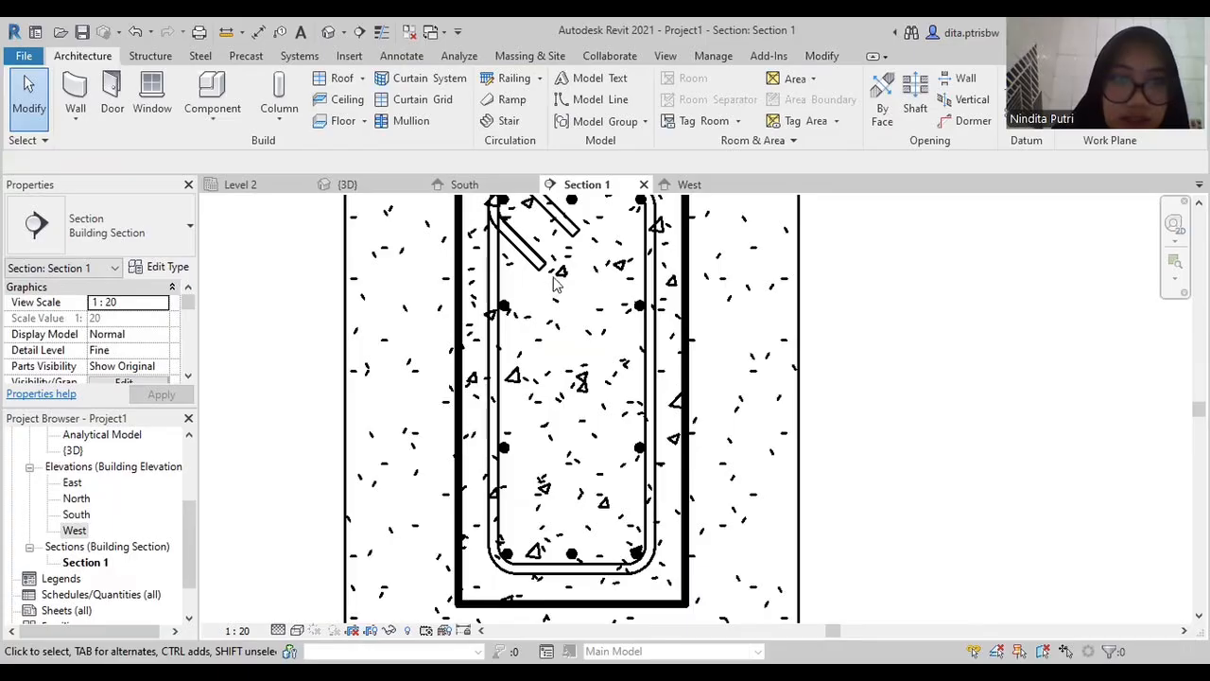
Change the three top bars to rebar type 22M
left_click(630, 221)
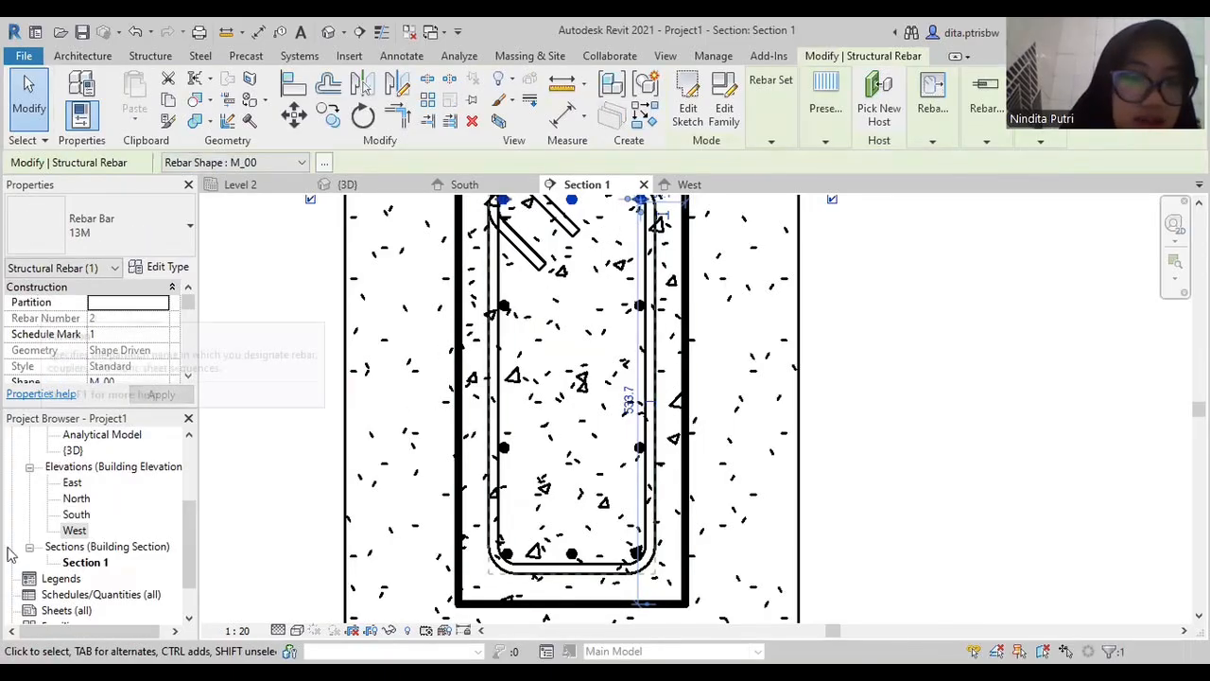
left_click(159, 229)
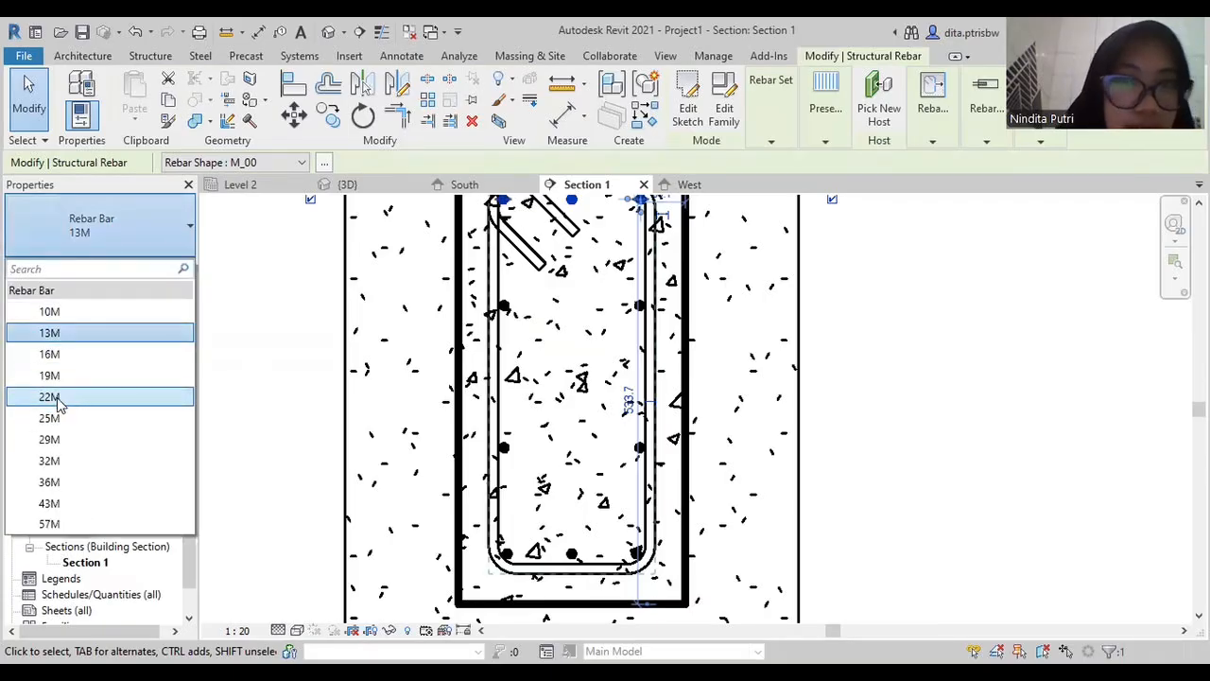
left_click(52, 397)
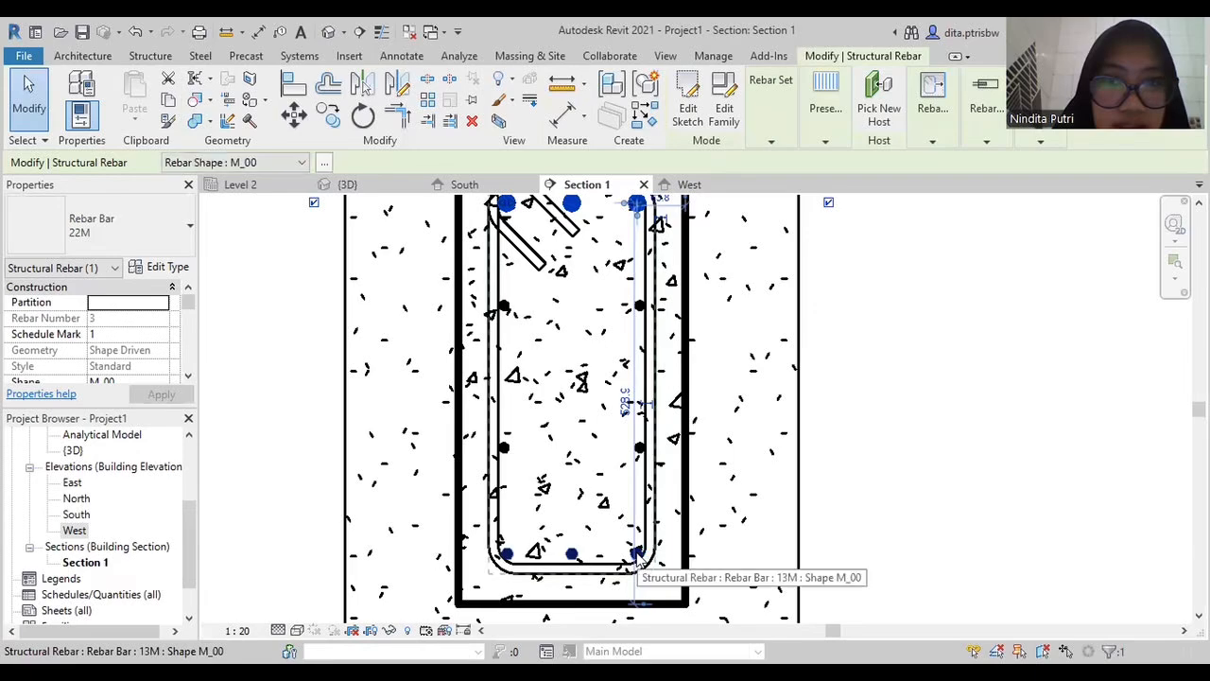
Change the three bottom bars to rebar type 22M and clear the selection
left_click(640, 563)
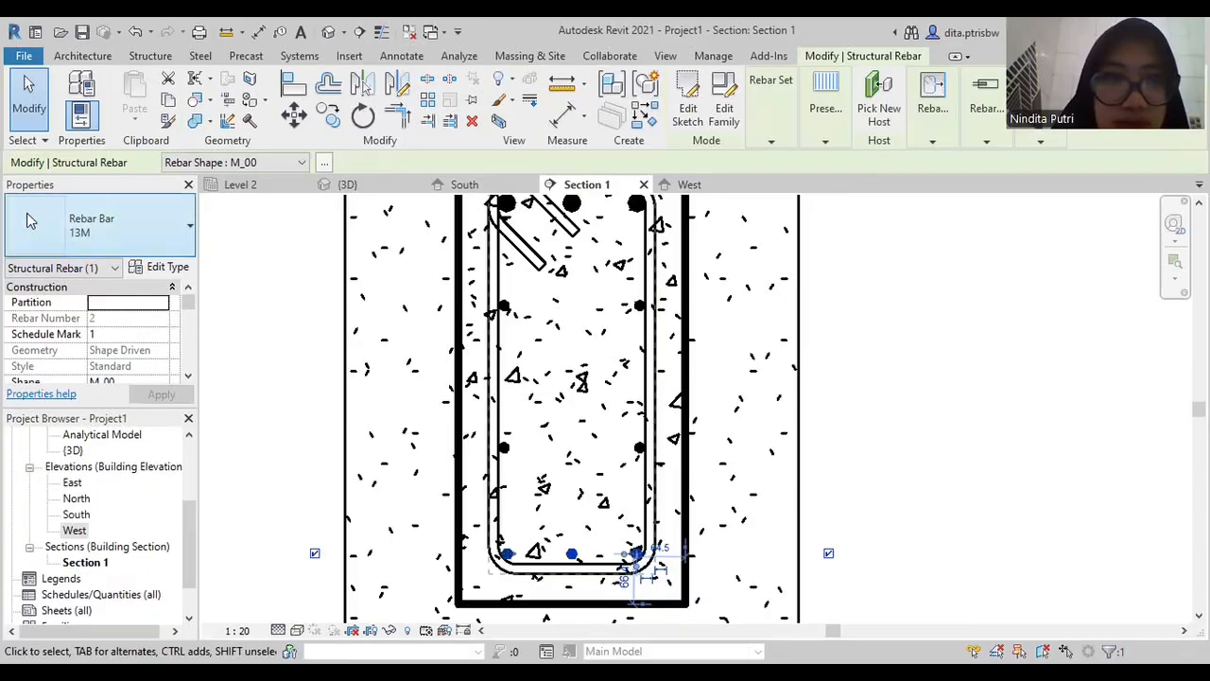
left_click(95, 225)
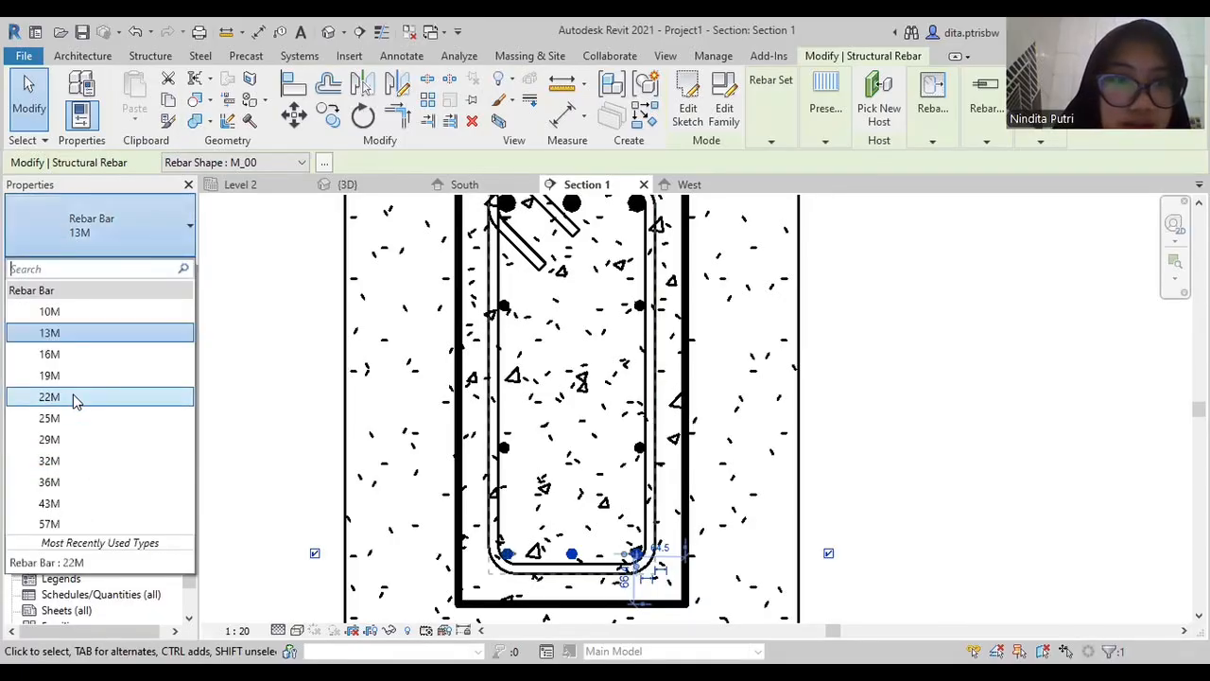
left_click(76, 397)
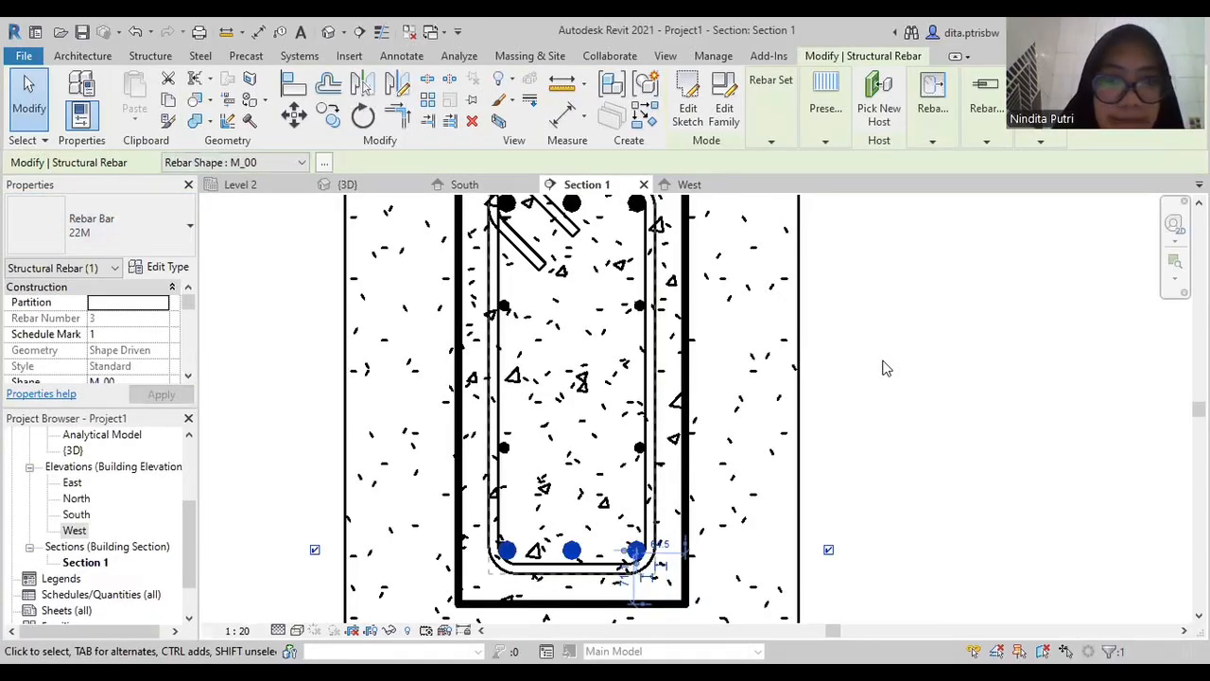
key("Escape")
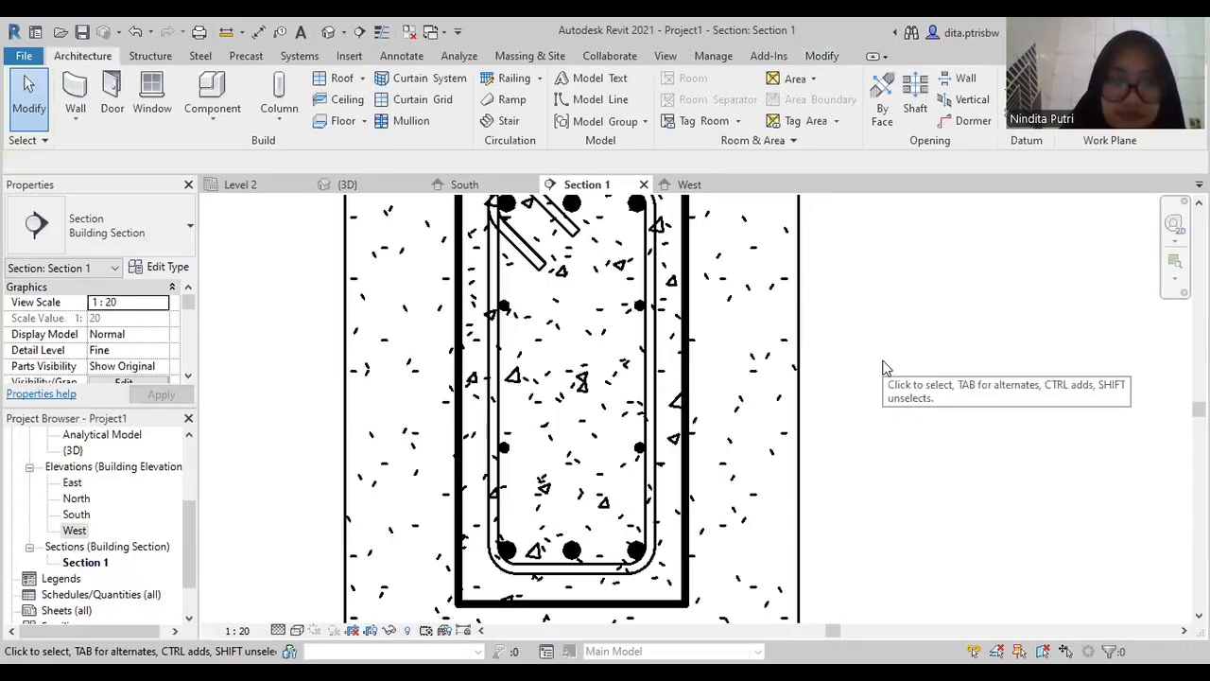
Open the East elevation view of the building
scroll(842, 388, "down", 1)
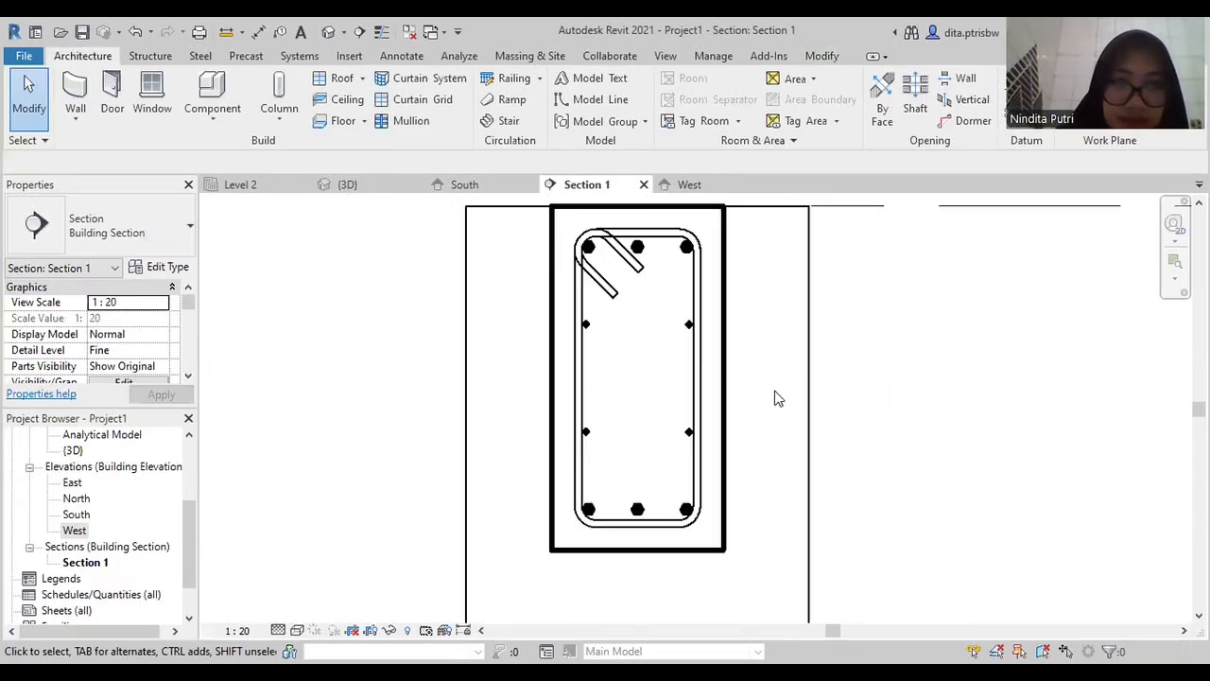
scroll(777, 379, "down", 1)
scroll(851, 421, "down", 1)
middle_click_drag(831, 416, 819, 409)
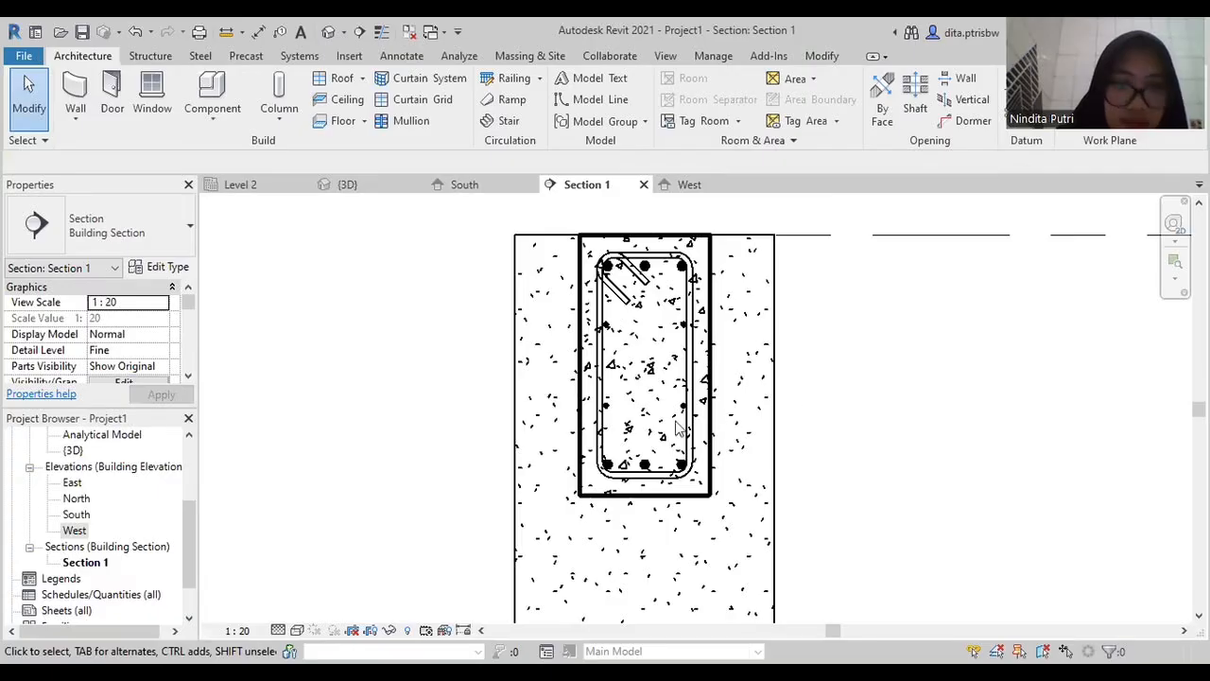
scroll(652, 440, "down", 1)
scroll(605, 350, "up", 1)
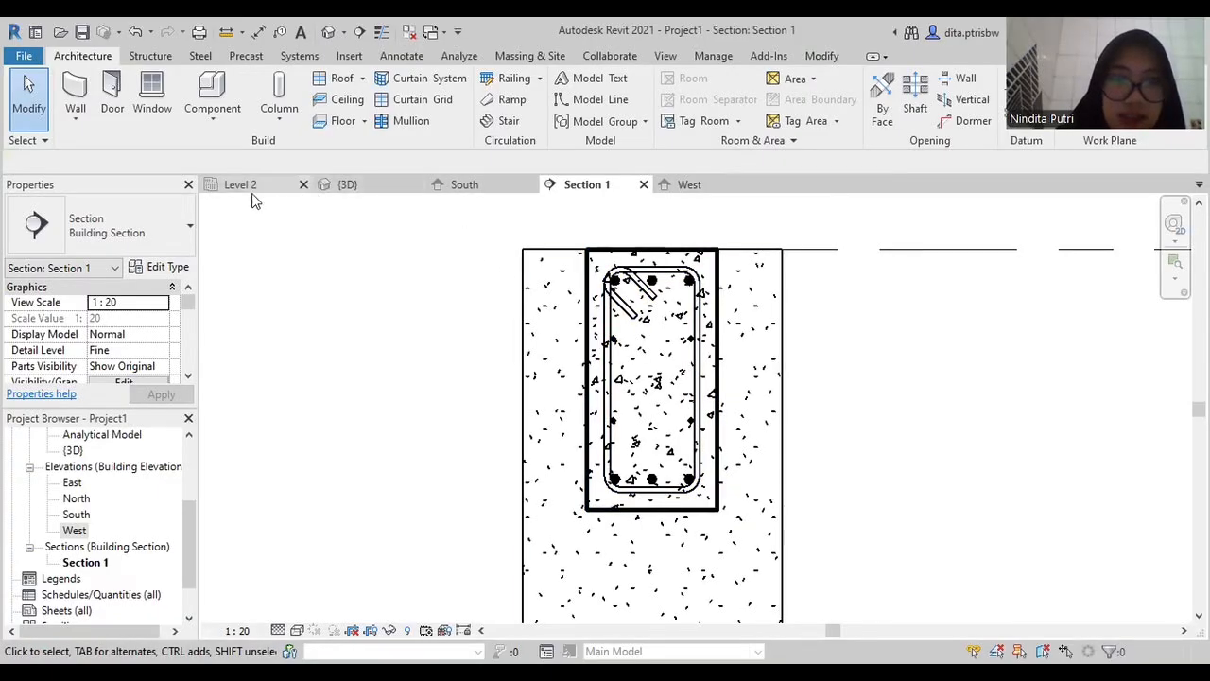
scroll(100, 435, "down", 1)
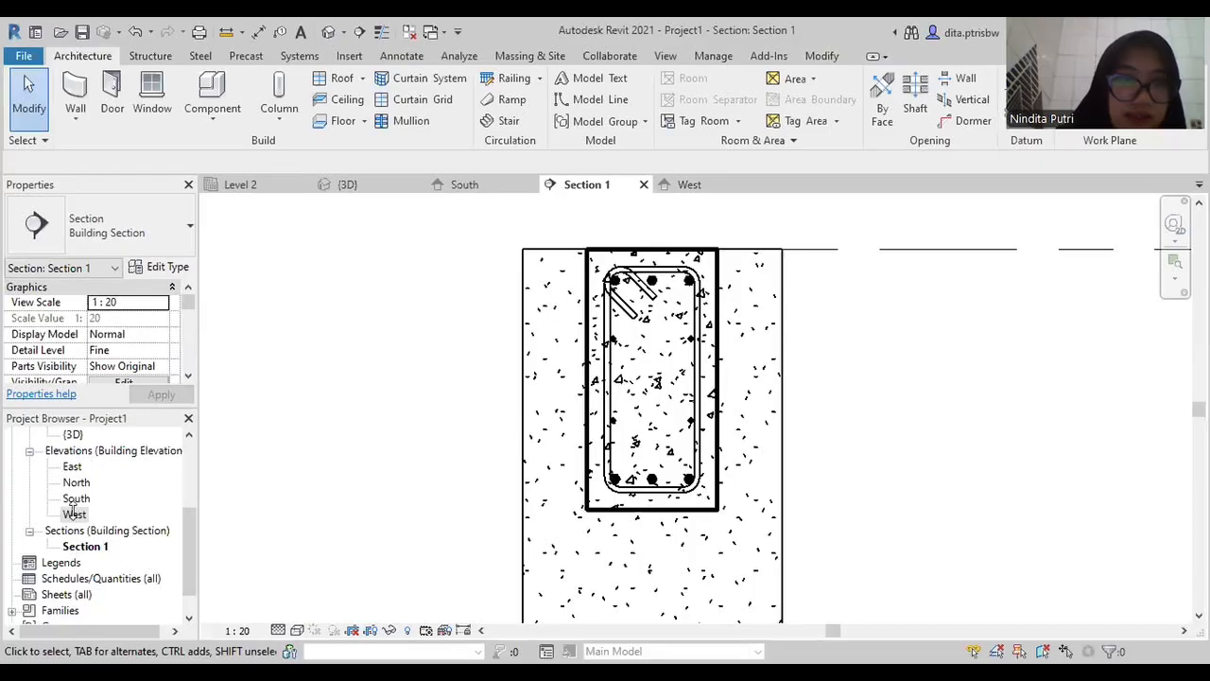
double_click(70, 466)
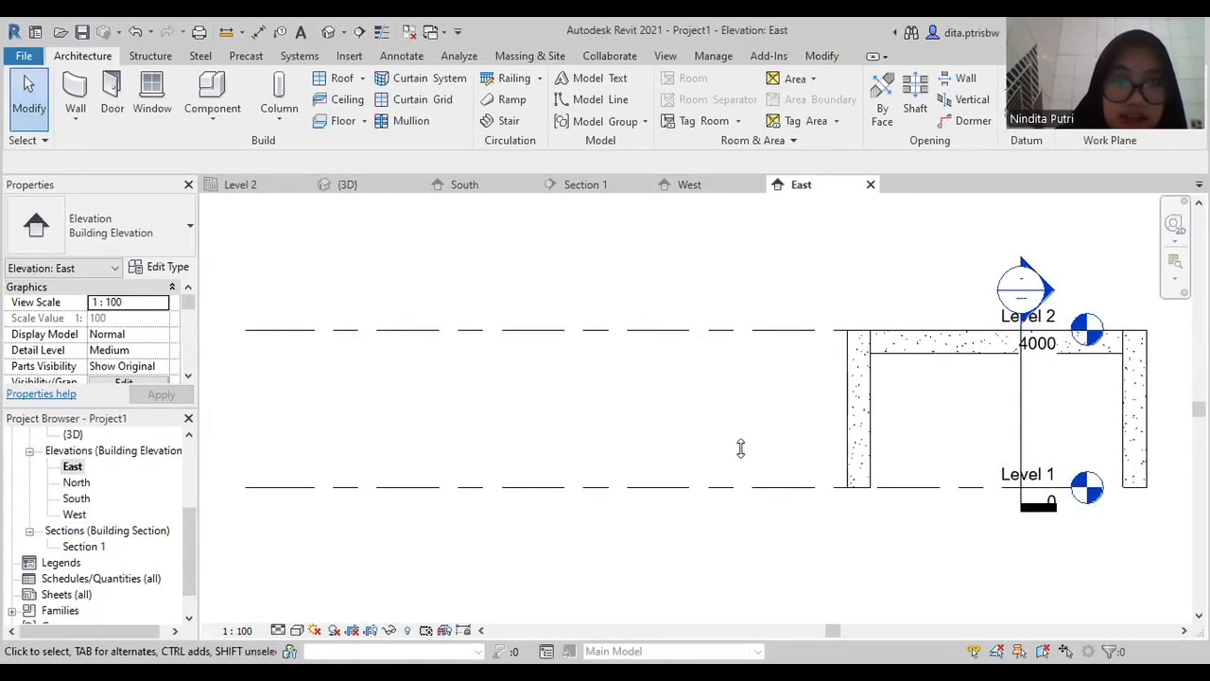
Display the East elevation in wireframe visual style at Fine detail level so the beam reinforcement shows
middle_click_drag(909, 477, 629, 441)
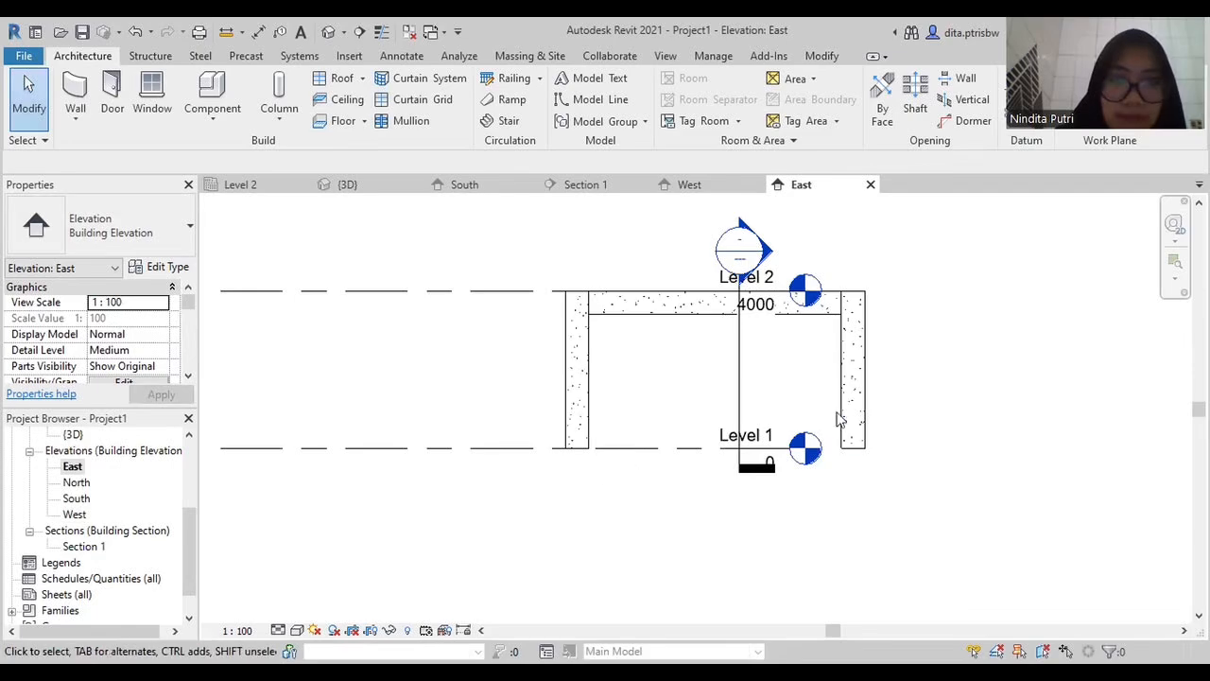
middle_click_drag(832, 429, 737, 440)
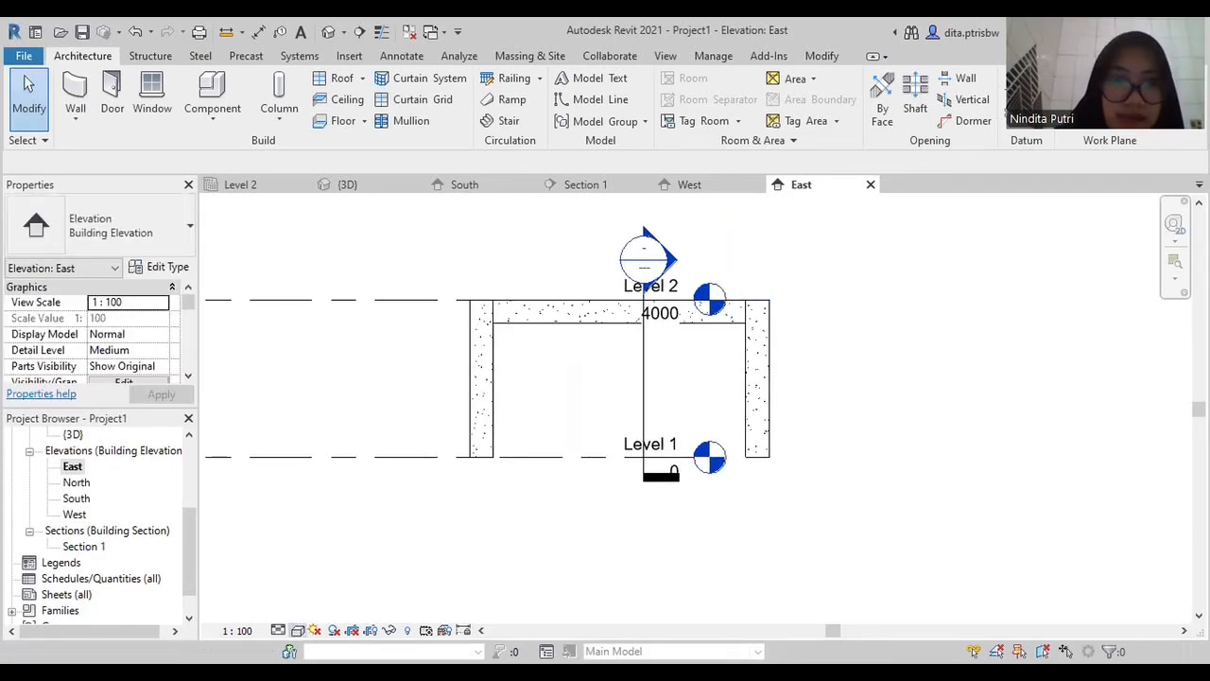
left_click(297, 629)
left_click(331, 541)
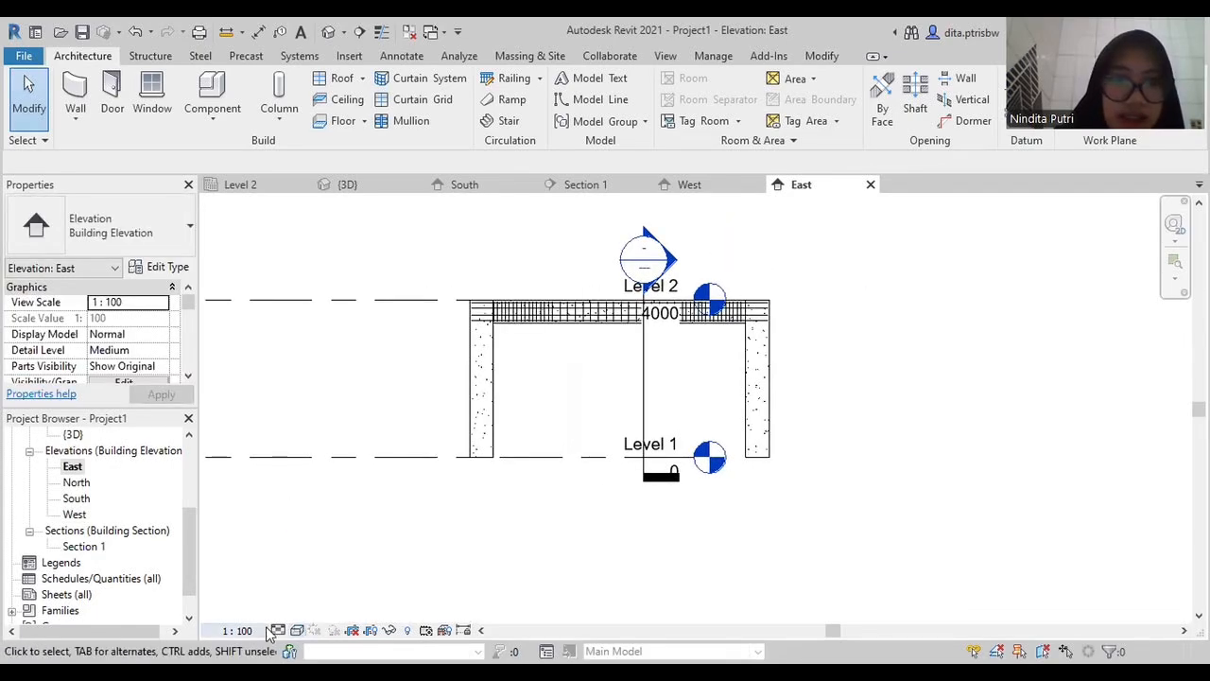
left_click(285, 625)
left_click(301, 610)
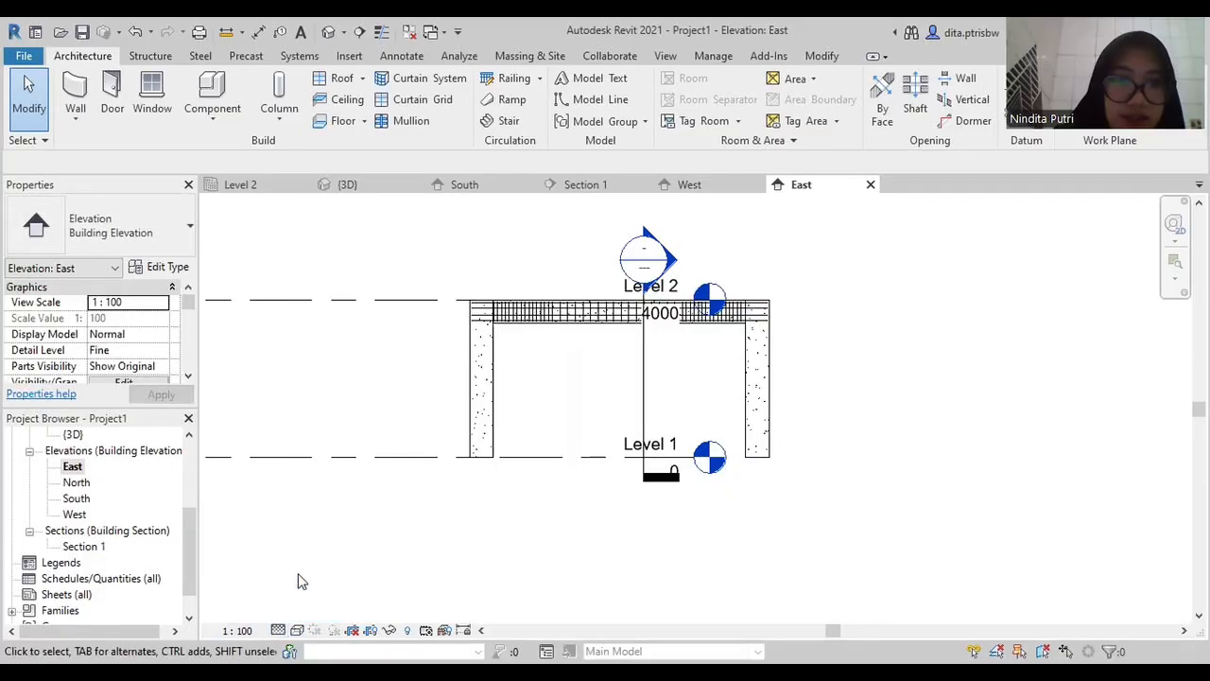
scroll(615, 326, "up", 3)
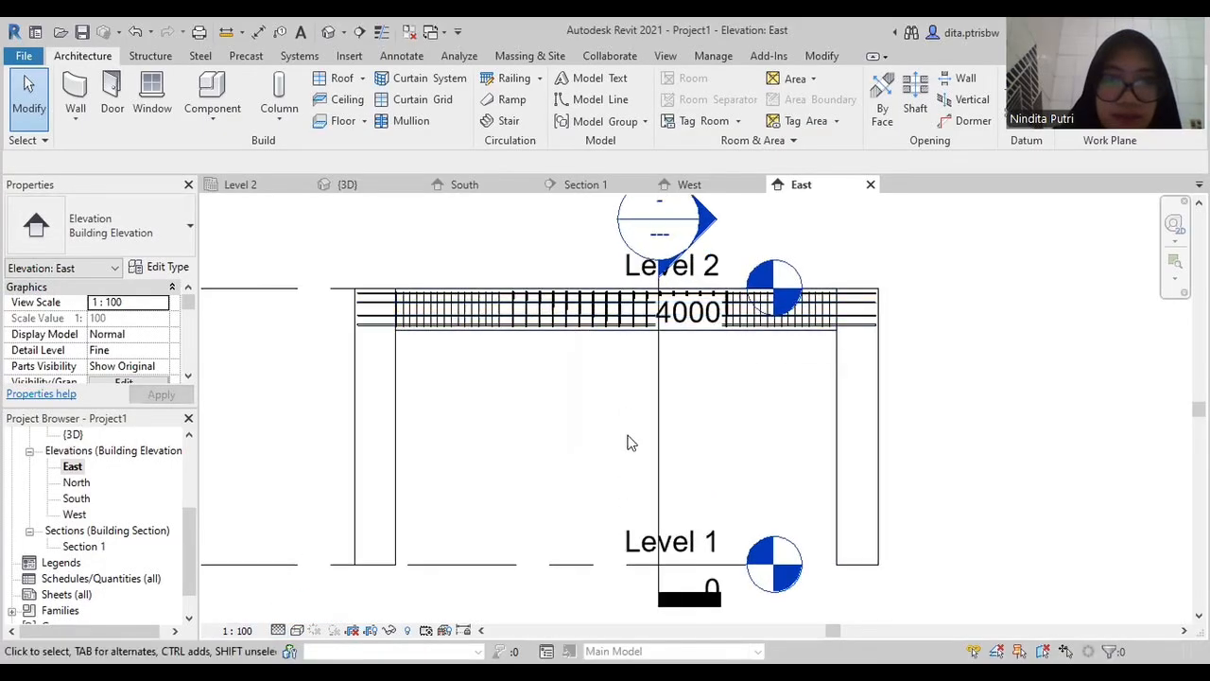
middle_click_drag(627, 440, 601, 438)
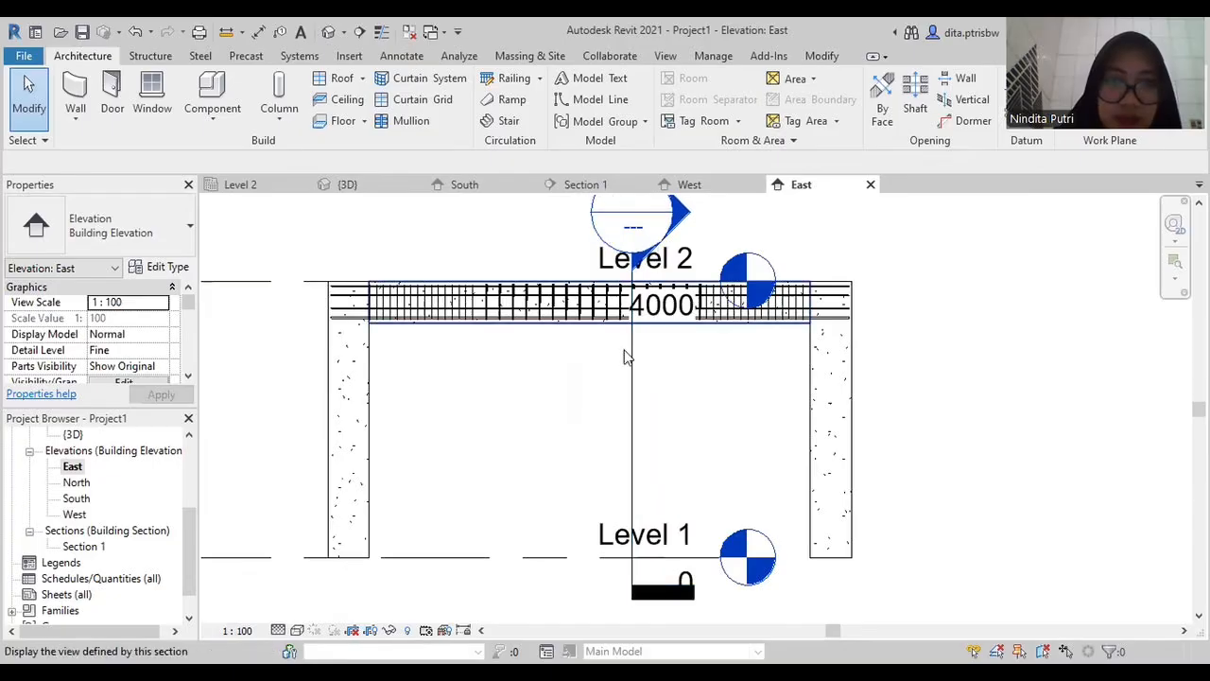
scroll(624, 351, "down", 1)
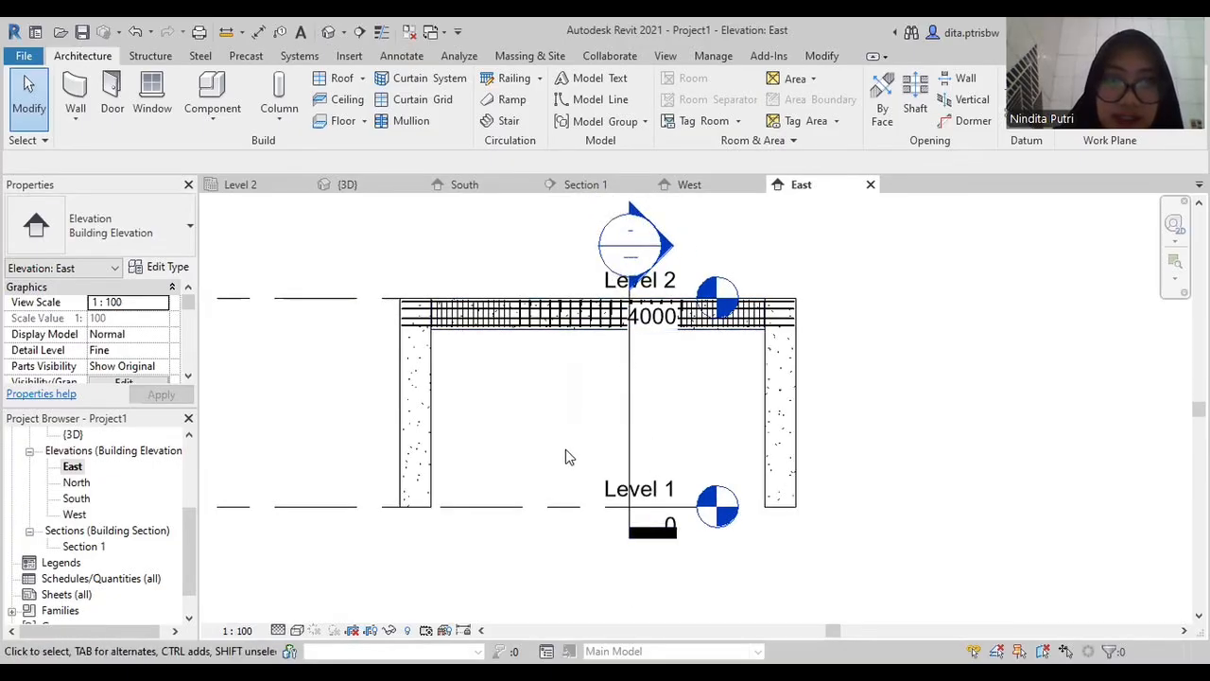
scroll(565, 457, "up", 1)
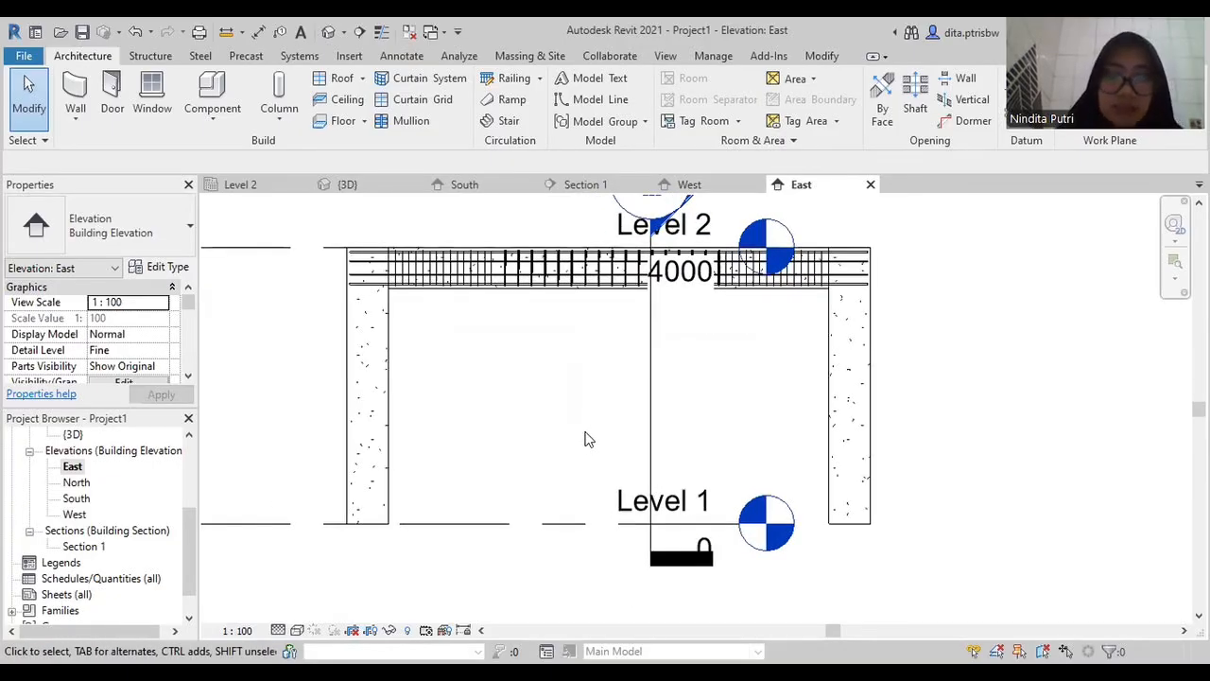
Hide the Sections annotation category in the East elevation through its visibility/graphic overrides
key("v")
key("g")
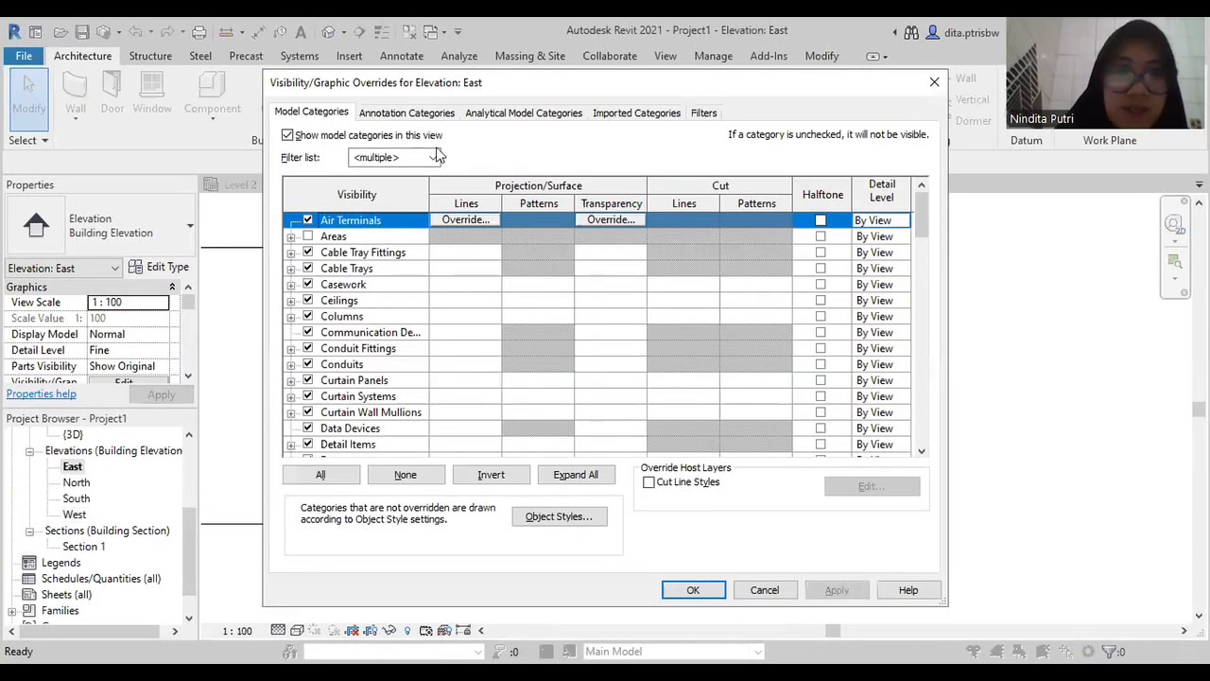
left_click(398, 113)
scroll(343, 357, "down", 10)
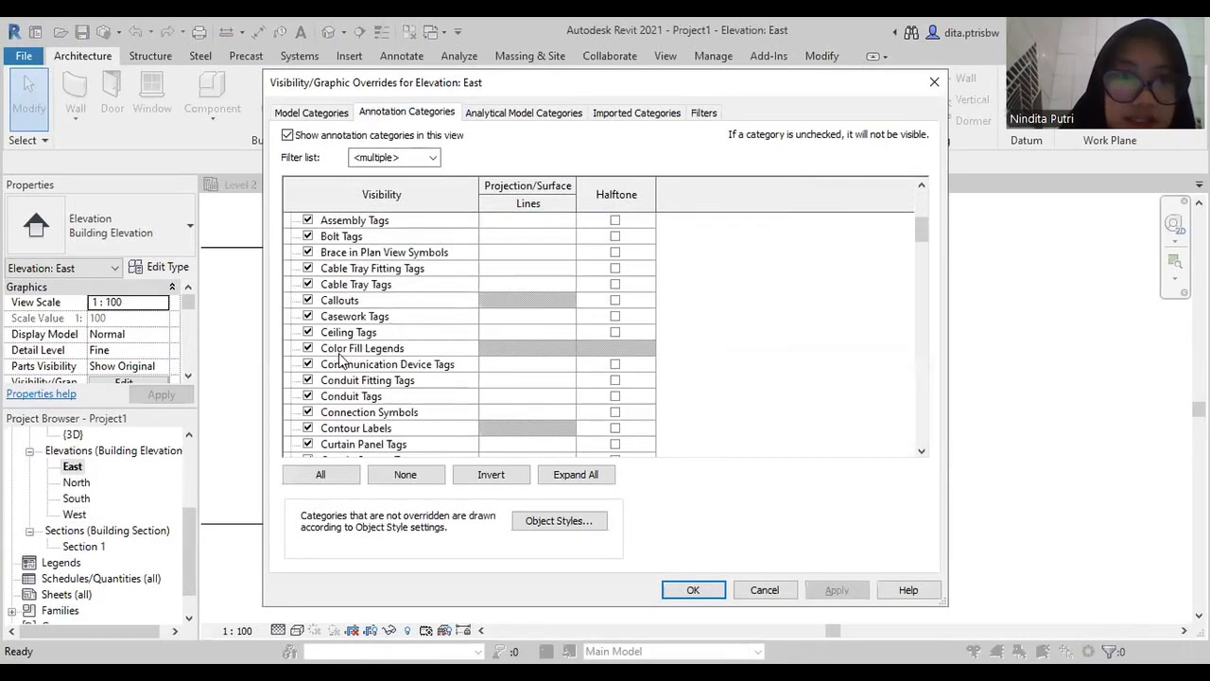
scroll(343, 357, "down", 20)
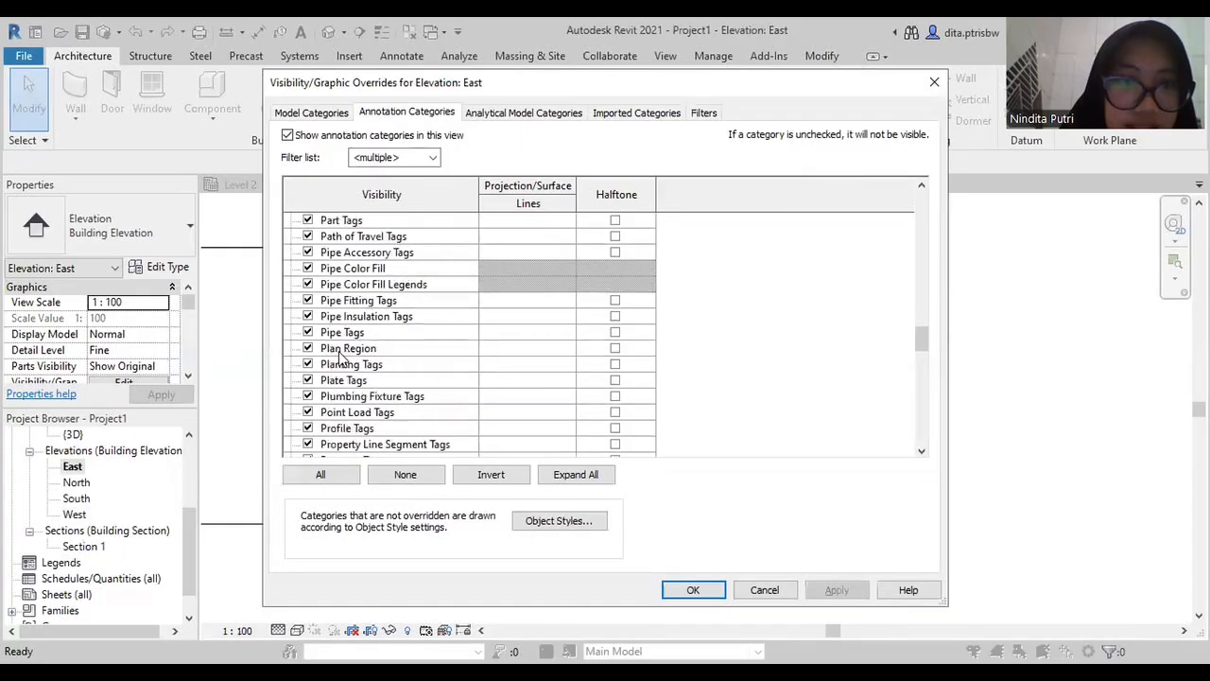
scroll(343, 358, "down", 3)
scroll(342, 339, "up", 1)
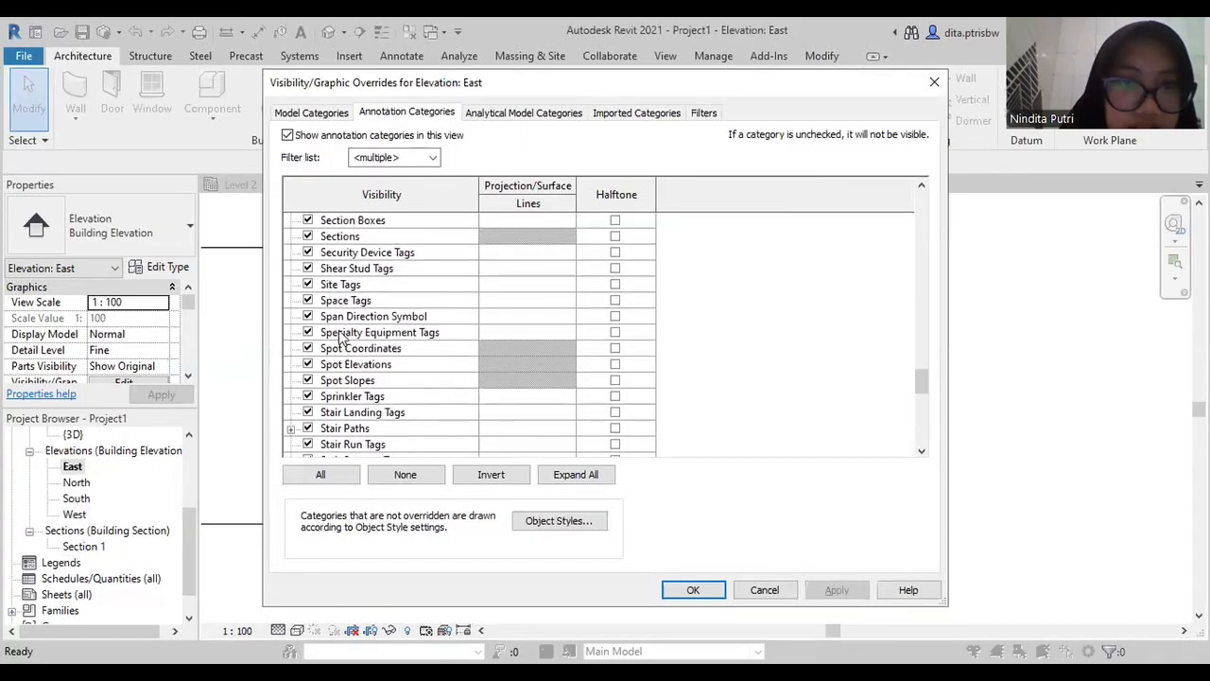
left_click(308, 253)
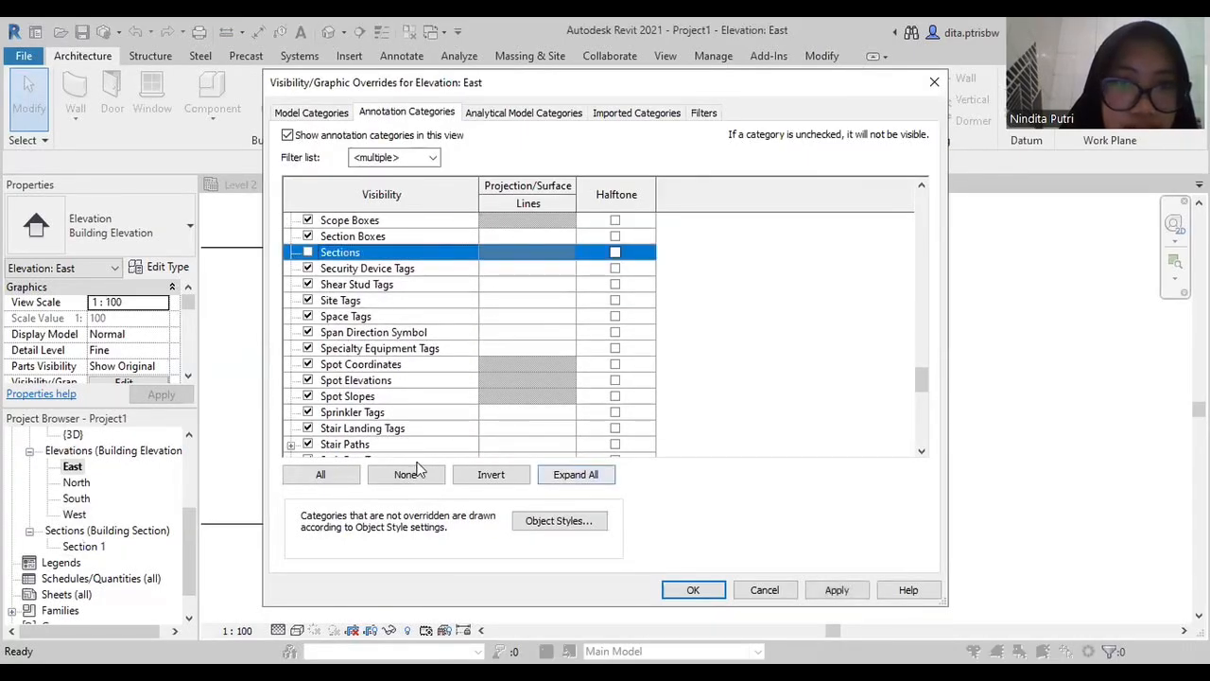
left_click(717, 588)
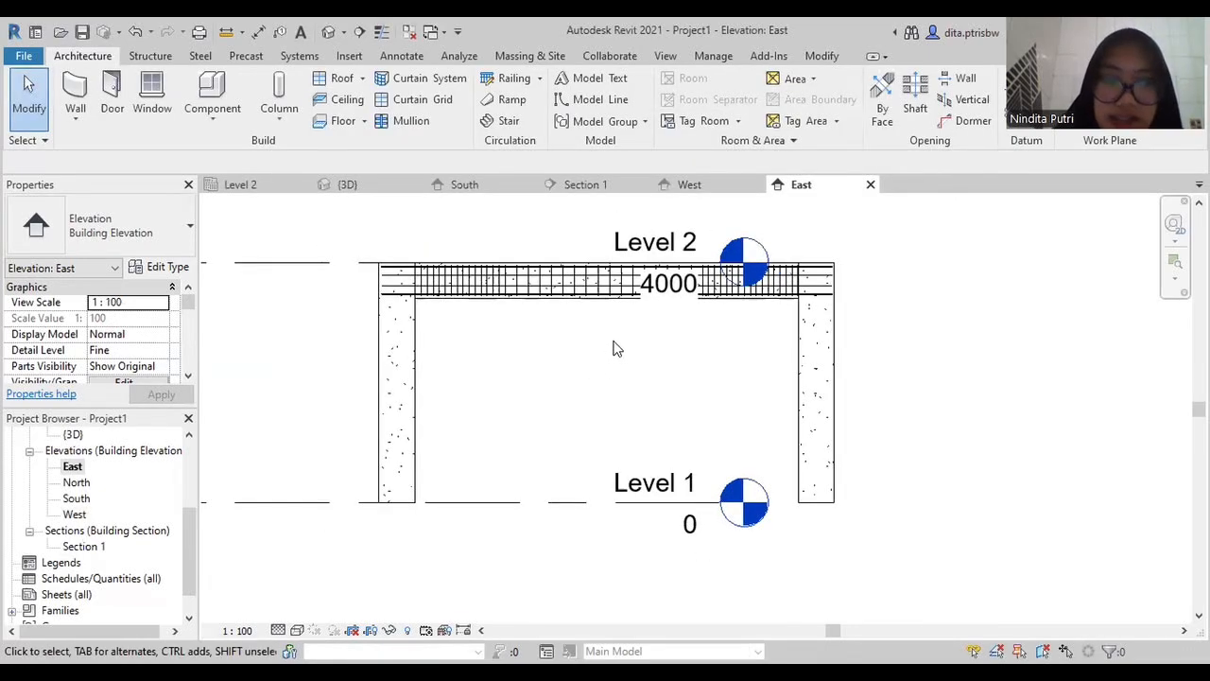
scroll(609, 325, "down", 1)
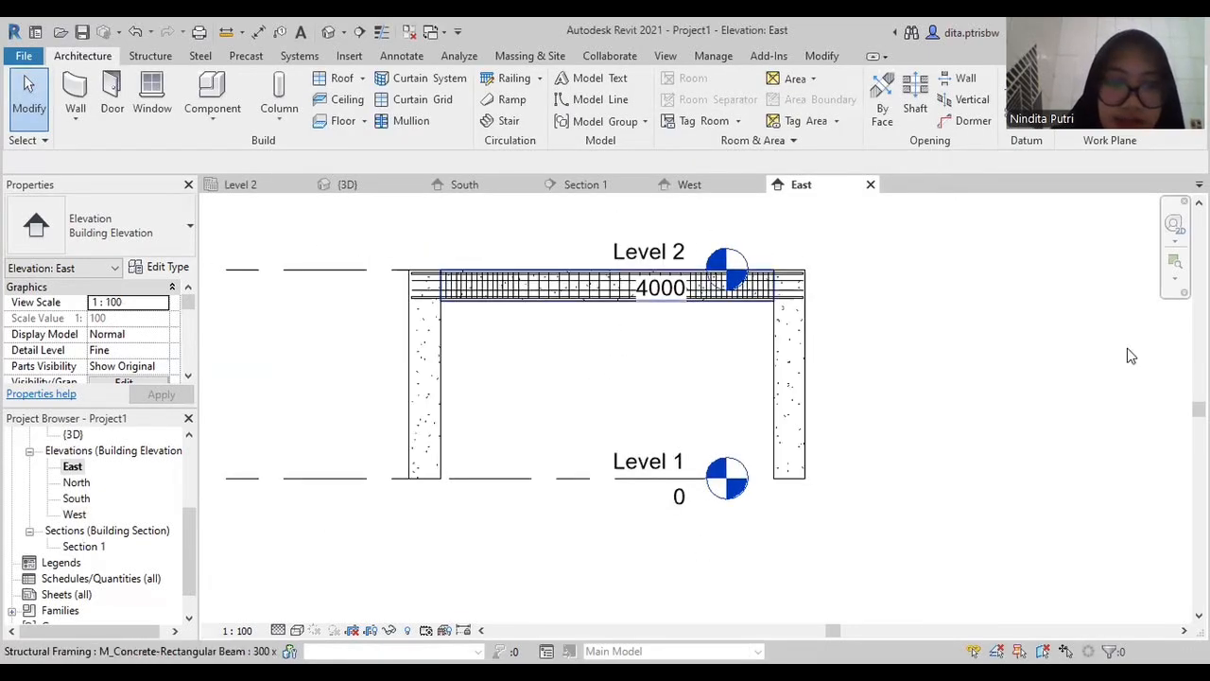
Examine the top bars and their ends inside the column in the 3D view
left_click(348, 184)
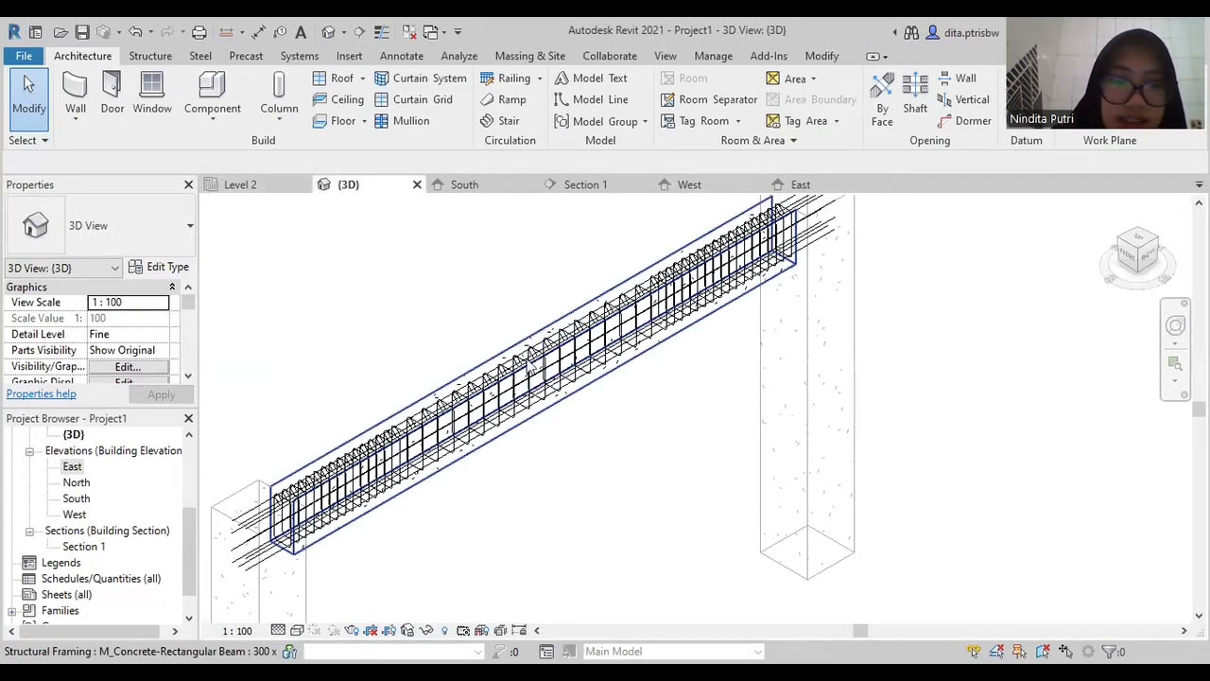
scroll(605, 359, "down", 1)
scroll(753, 241, "up", 3)
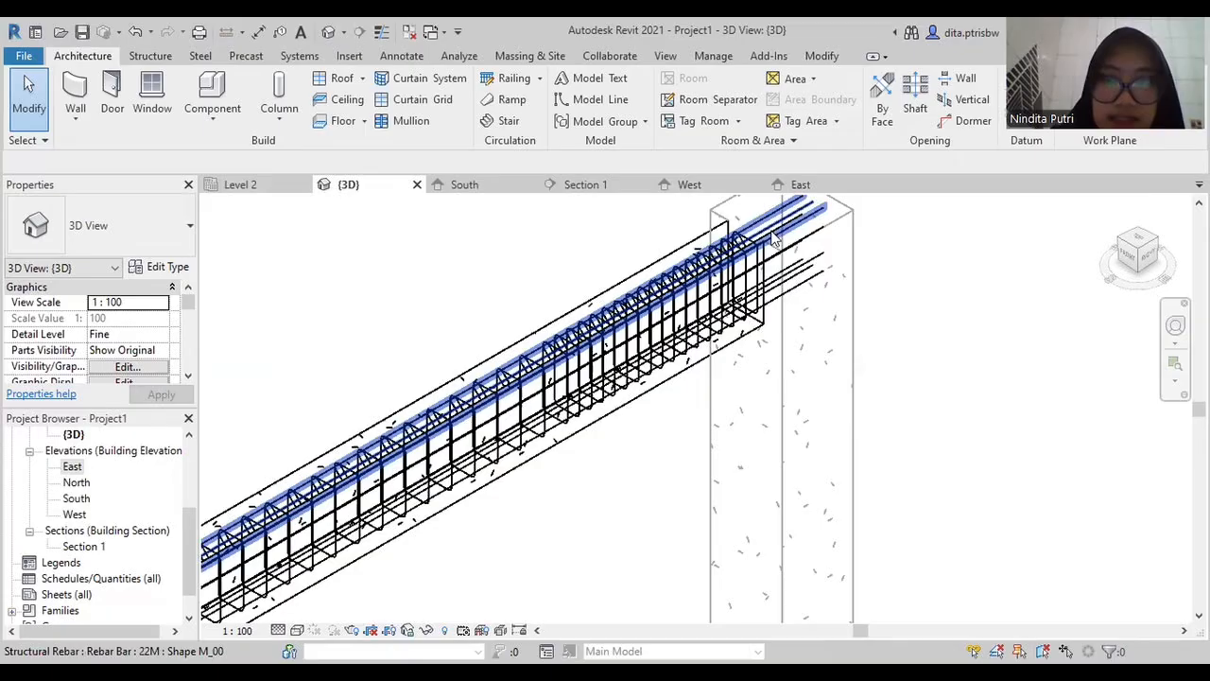
left_click(774, 240)
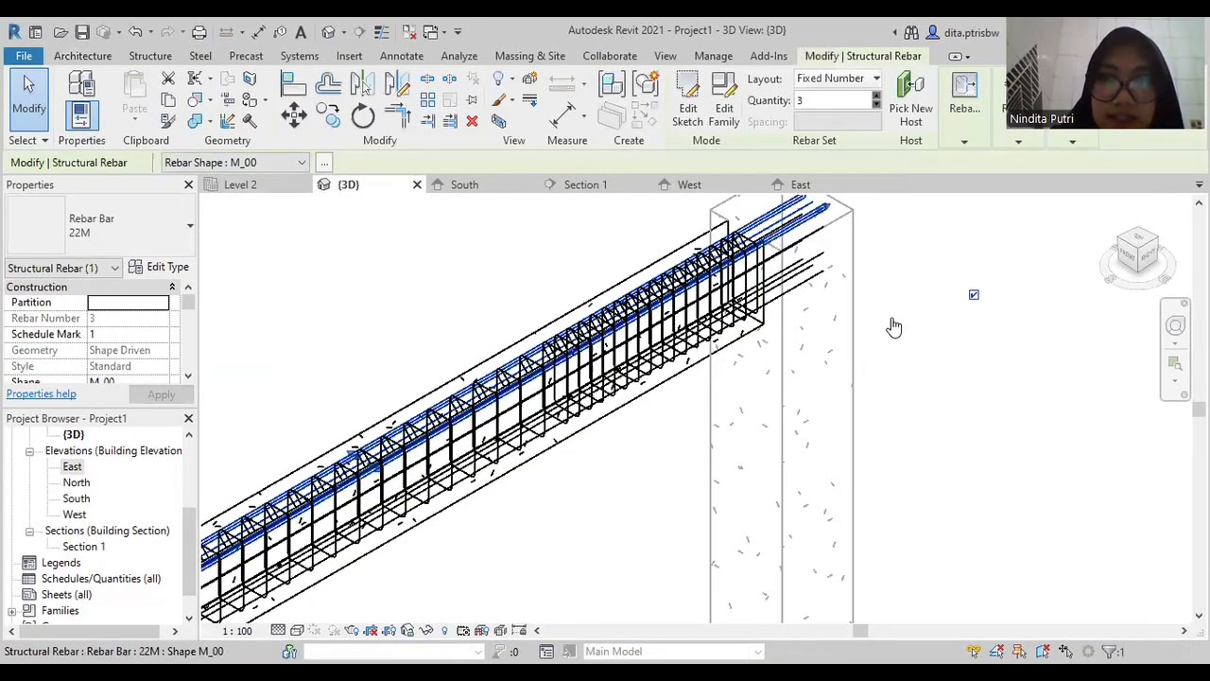
scroll(881, 333, "down", 3)
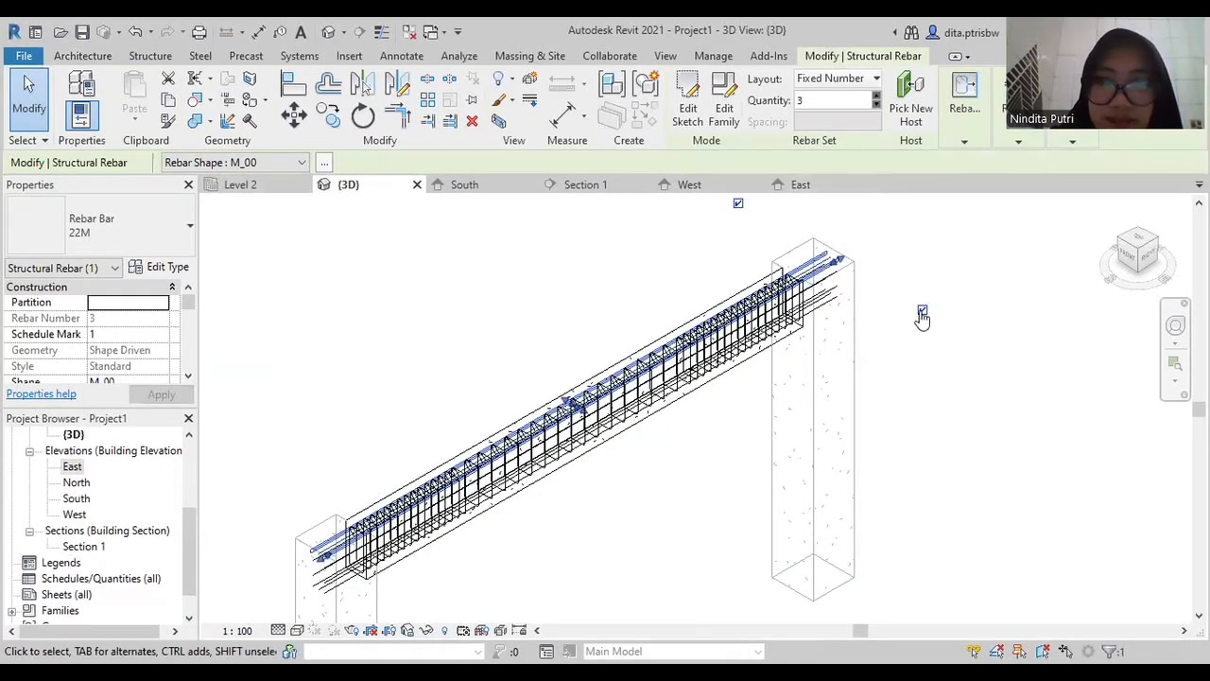
key("Escape")
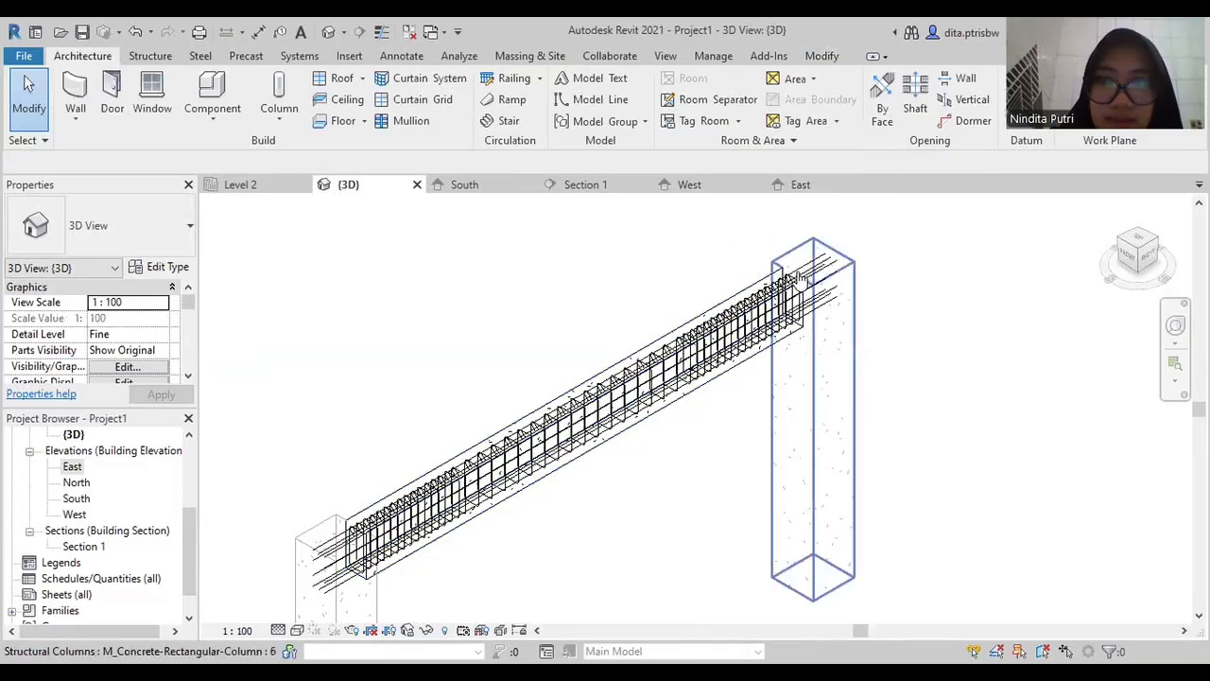
scroll(797, 277, "up", 4)
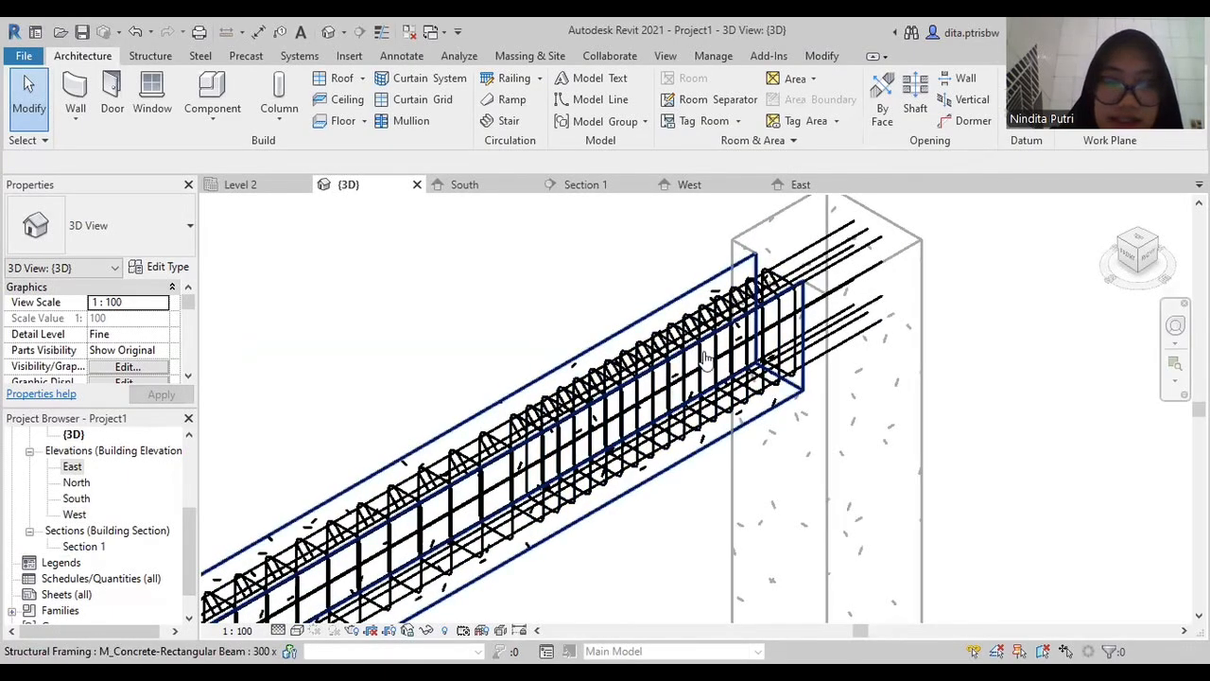
In the East elevation, shorten the 22M top bar set from its left-column end to just before the right column's closely spaced stirrups
left_click(800, 185)
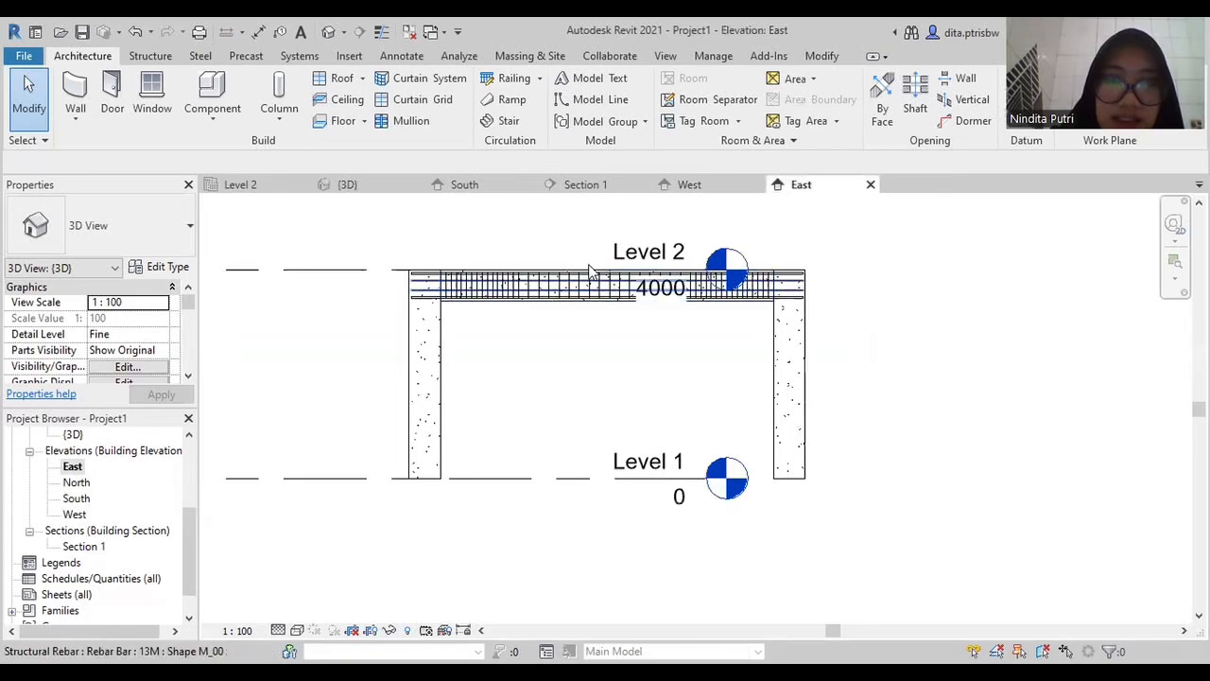
scroll(483, 279, "up", 5)
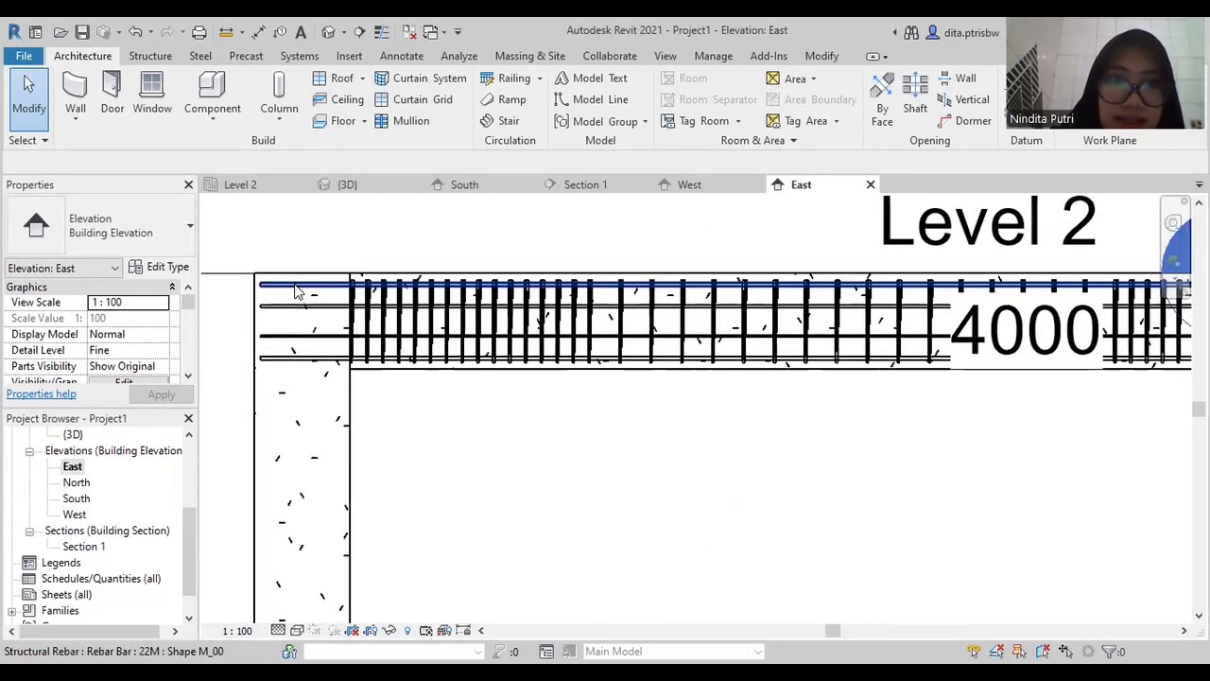
left_click(274, 283)
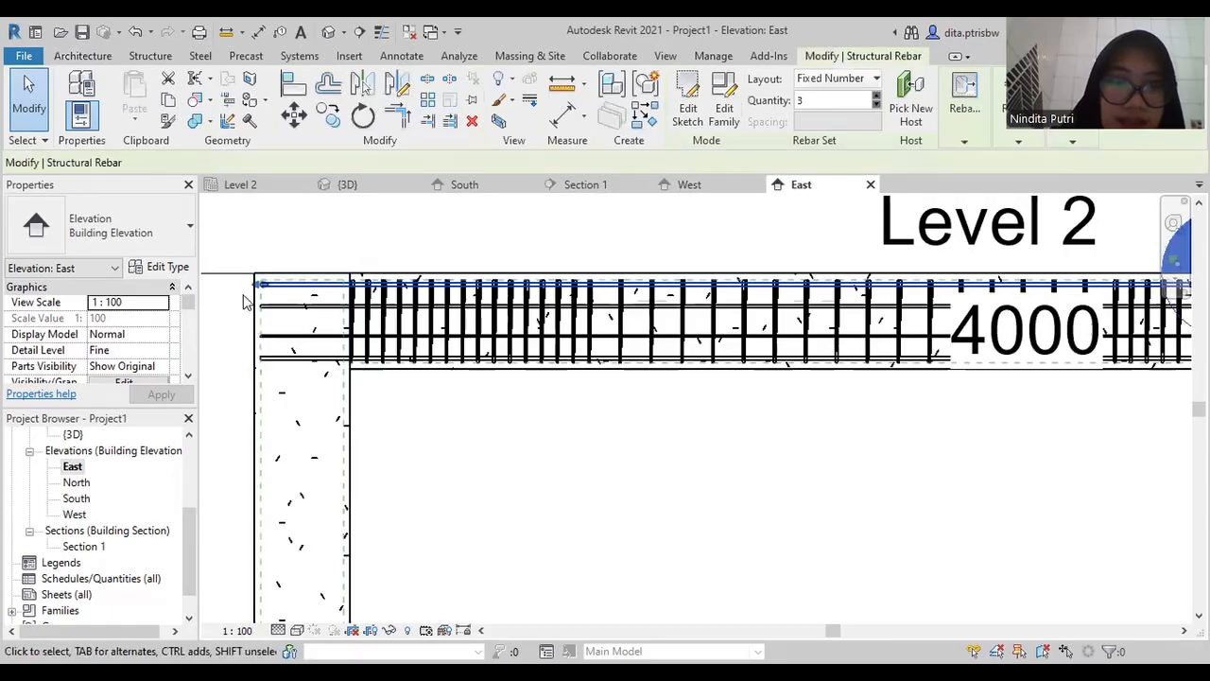
scroll(272, 284, "up", 4)
scroll(274, 283, "up", 2)
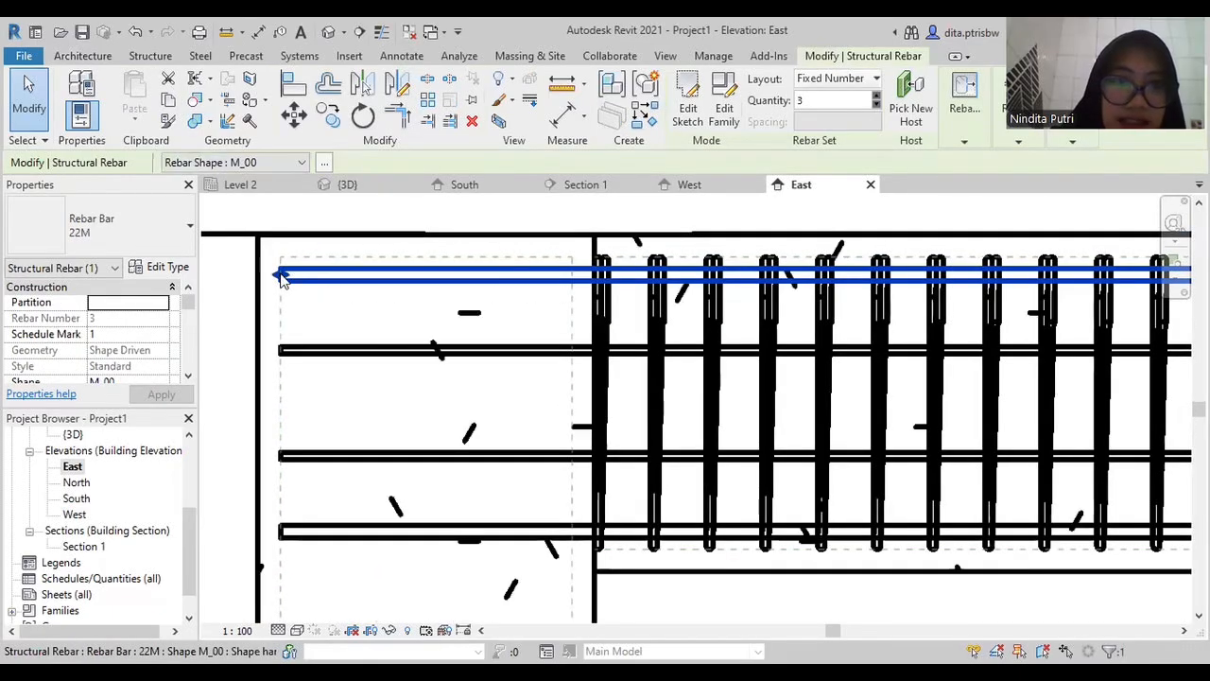
left_click_drag(280, 276, 537, 281)
scroll(542, 293, "down", 3)
scroll(542, 293, "down", 3)
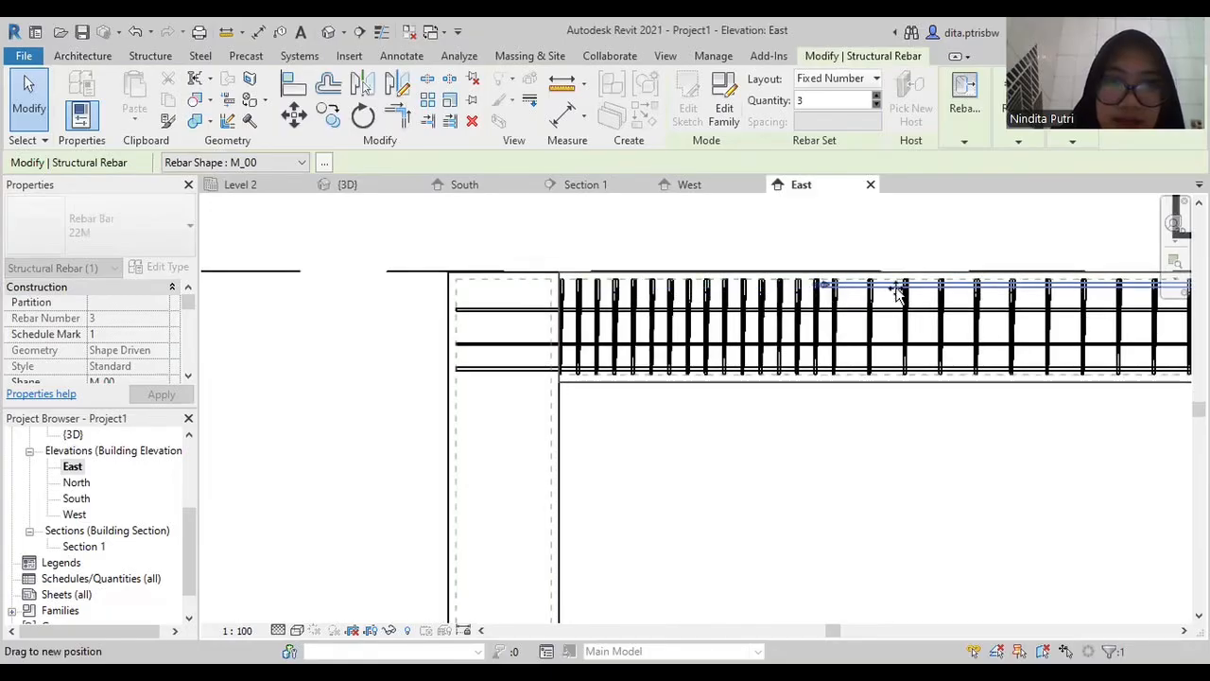
middle_click_drag(898, 288, 366, 315)
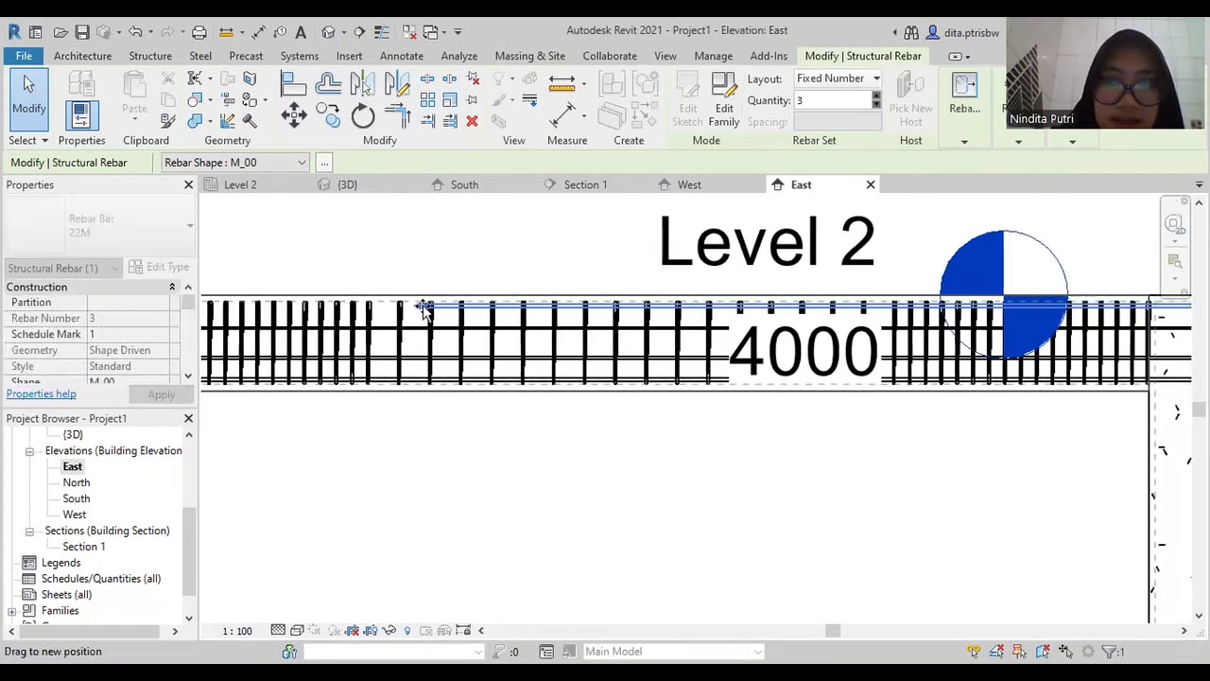
left_click_drag(423, 304, 853, 310)
scroll(904, 310, "down", 1)
scroll(904, 314, "up", 4)
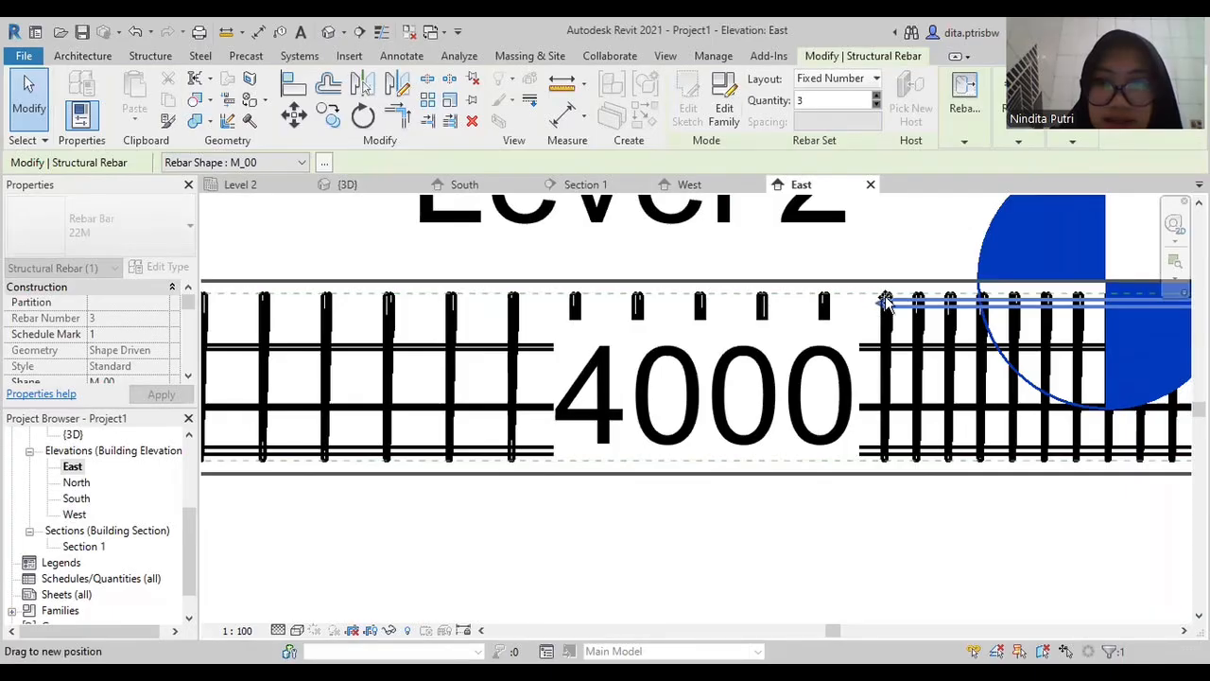
scroll(874, 306, "up", 2)
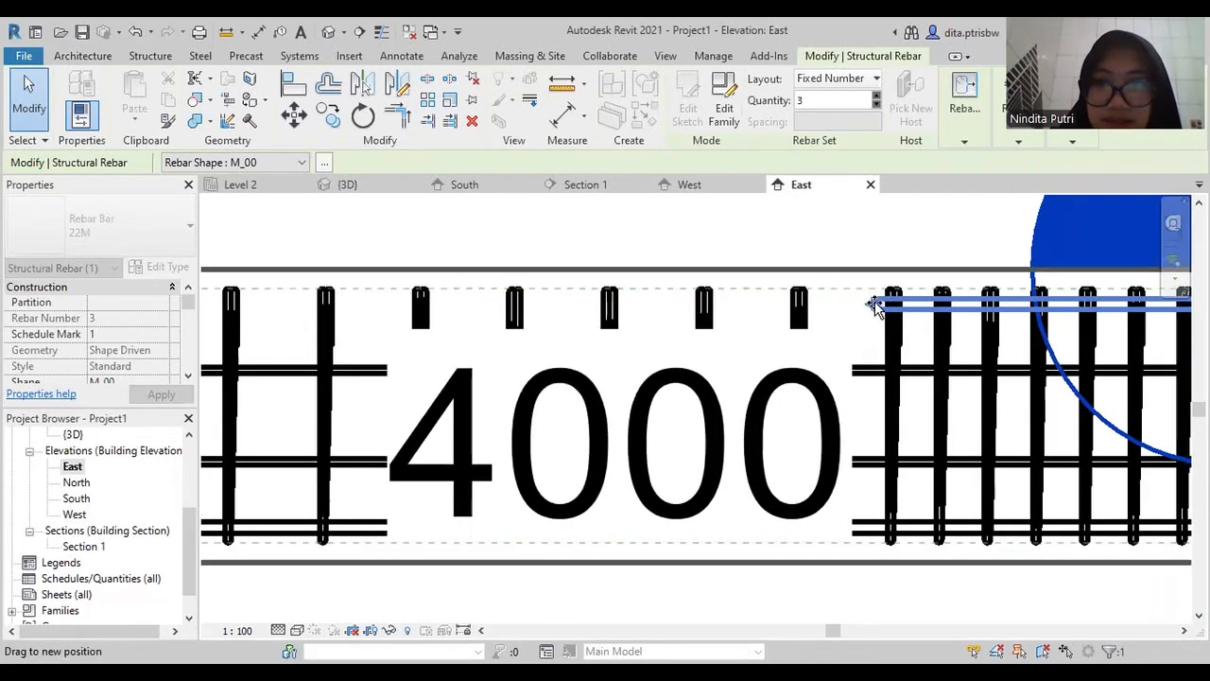
left_click(877, 305)
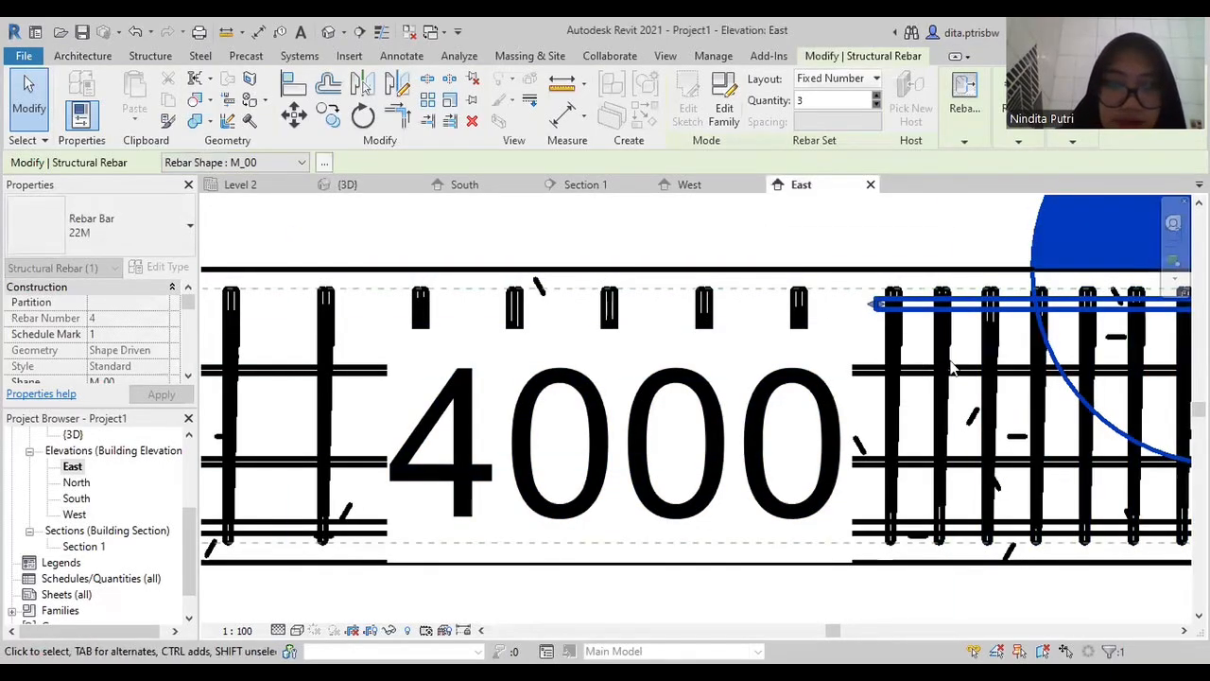
Give the shortened top bar set a Standard - 90 deg. hook at its start and apply it
scroll(950, 360, "down", 1)
scroll(37, 365, "down", 3)
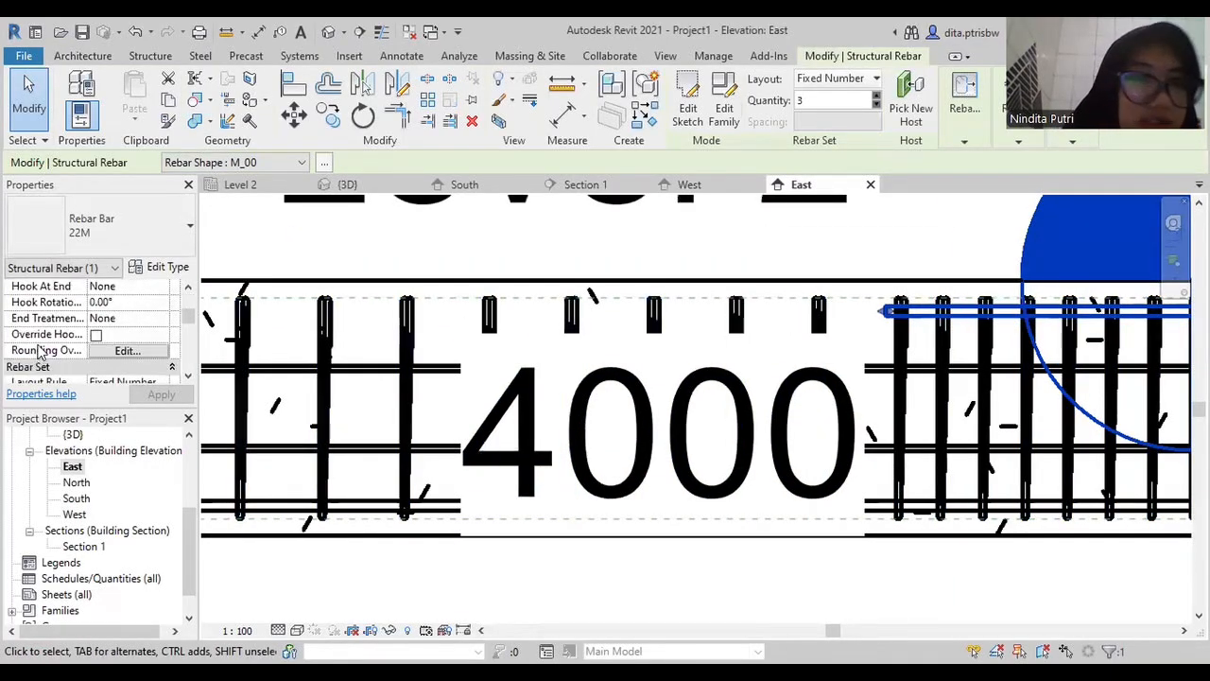
scroll(59, 322, "up", 2)
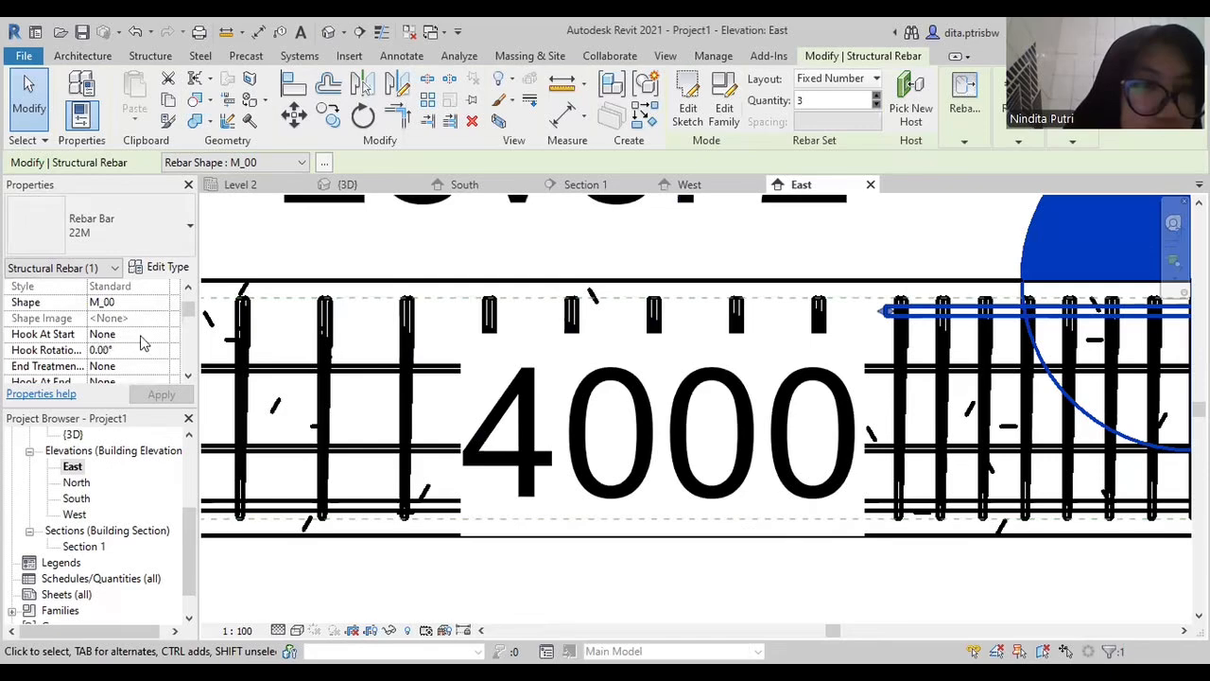
left_click(158, 337)
left_click(162, 336)
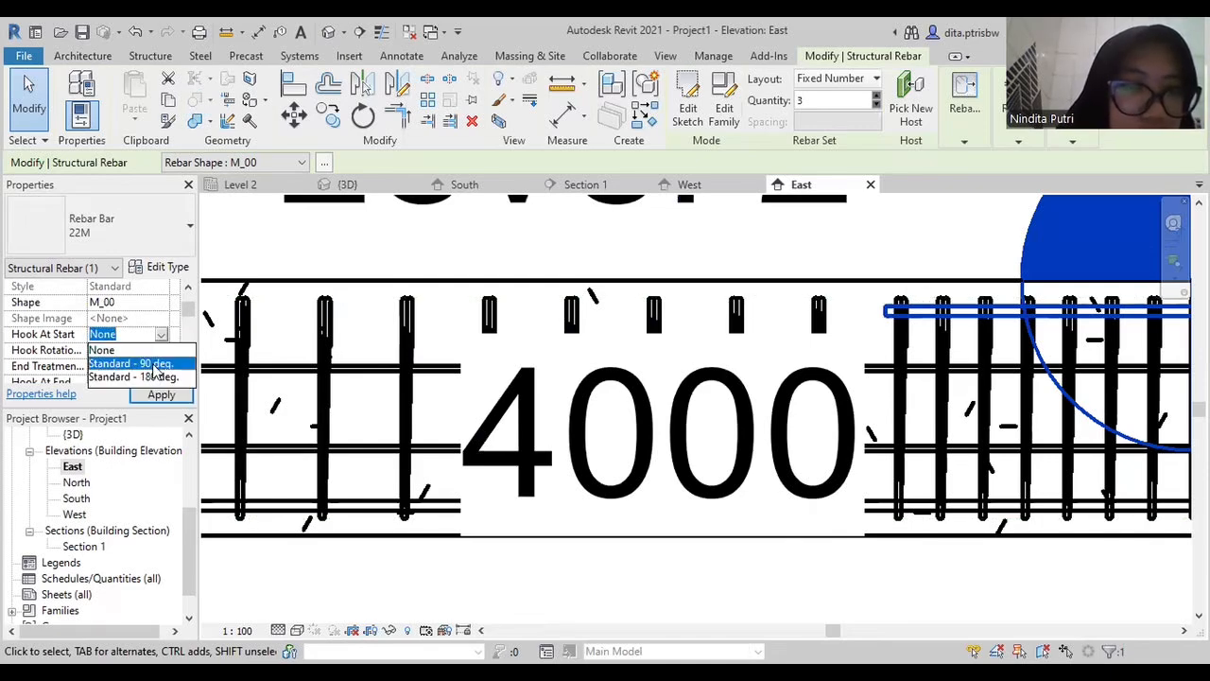
left_click(113, 365)
left_click(161, 395)
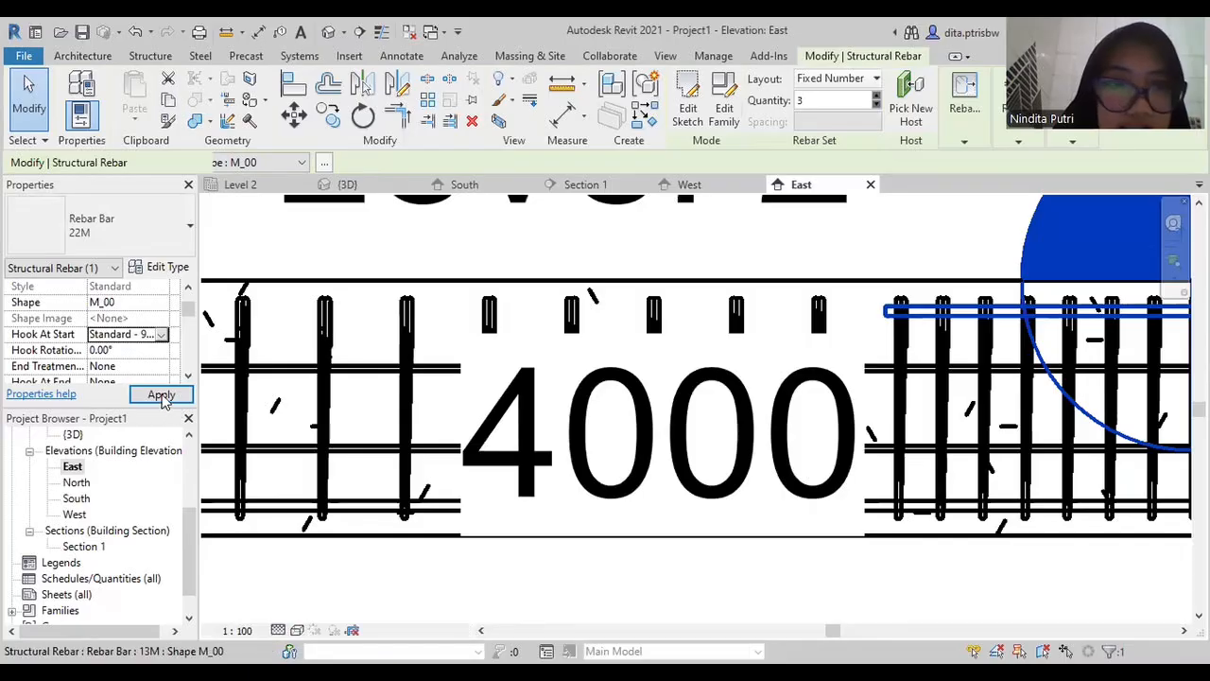
scroll(572, 421, "down", 2)
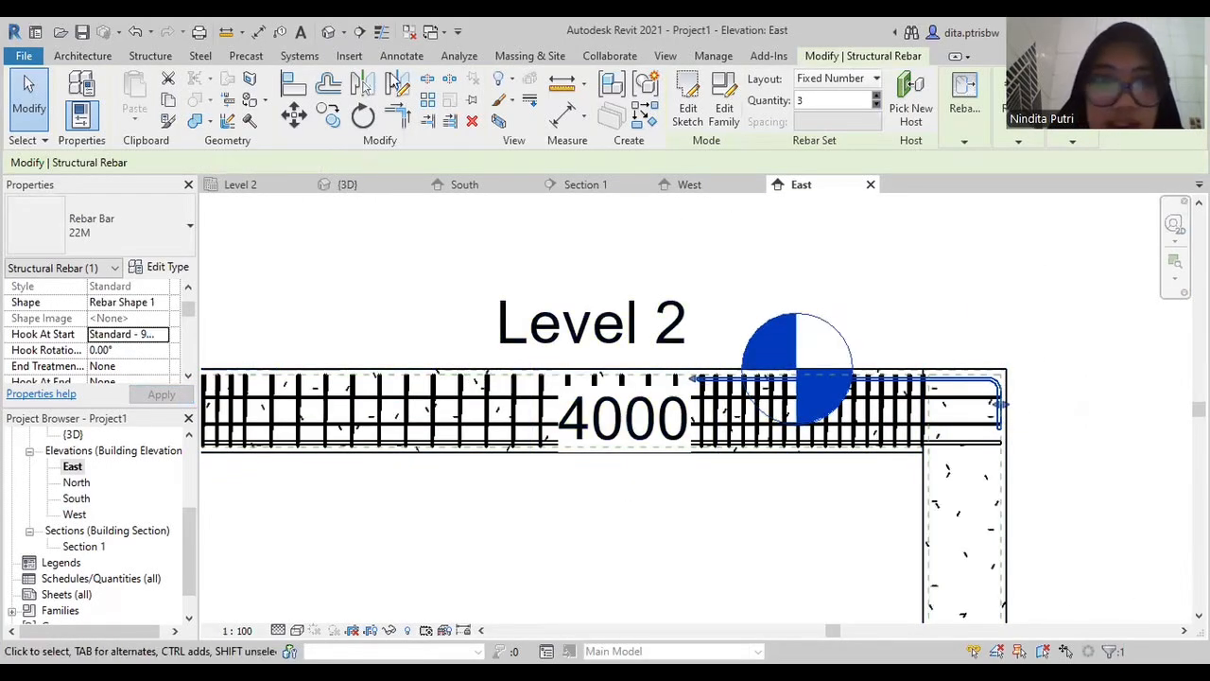
Mirror a copy of the shortened, hooked top bar set about a vertical axis through the beam's midpoint
left_click(401, 85)
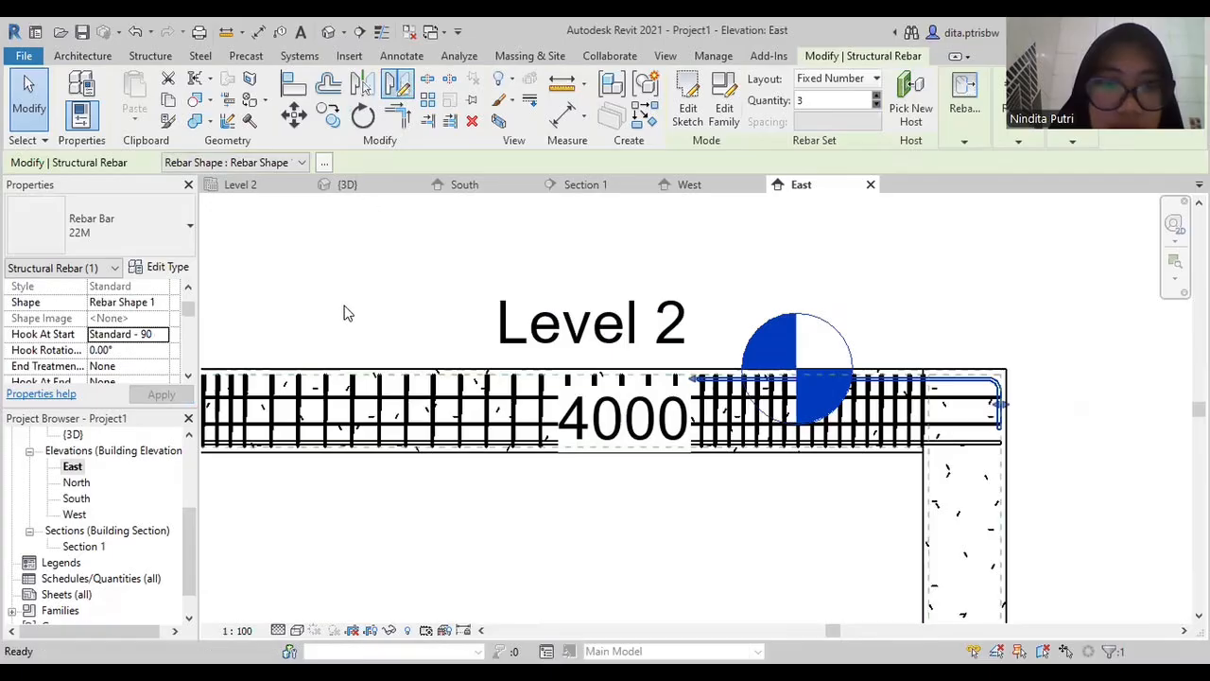
middle_click_drag(485, 469, 608, 460)
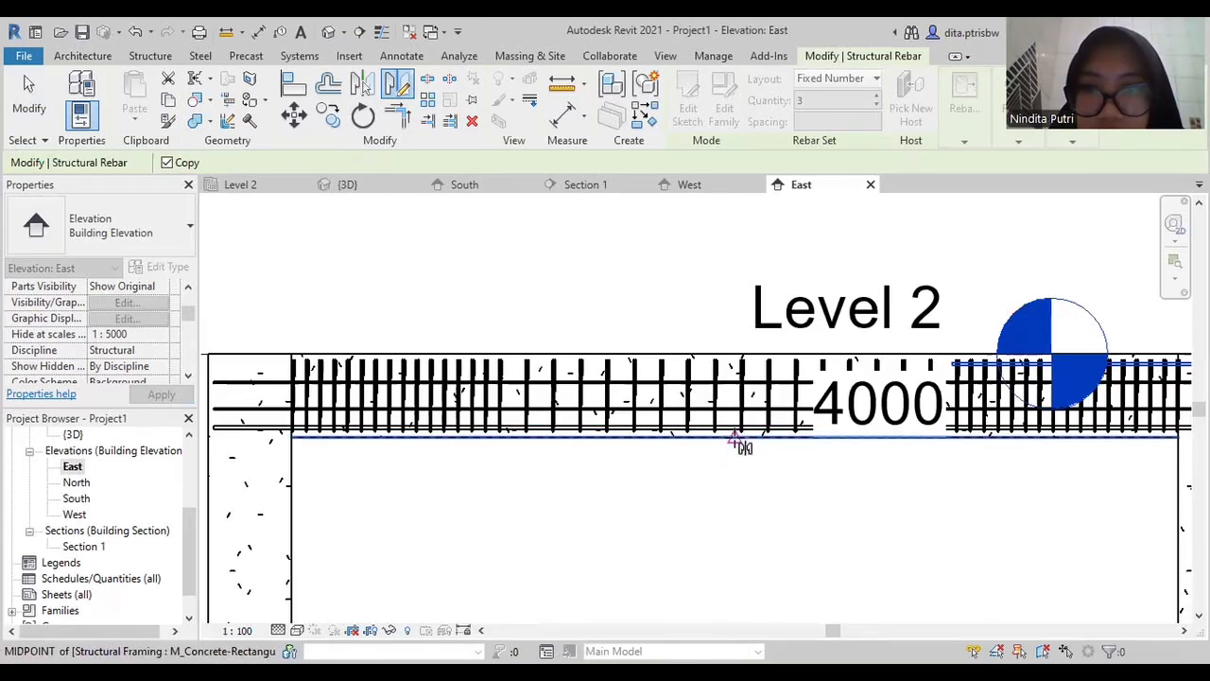
left_click(735, 437)
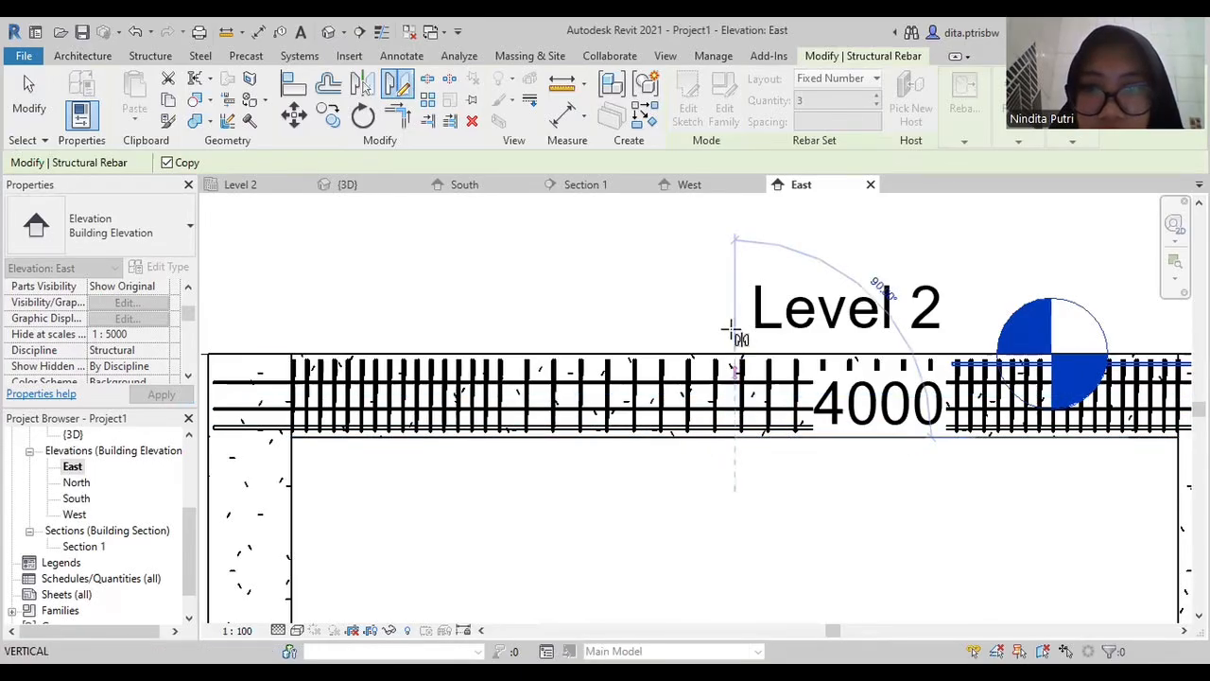
left_click(735, 235)
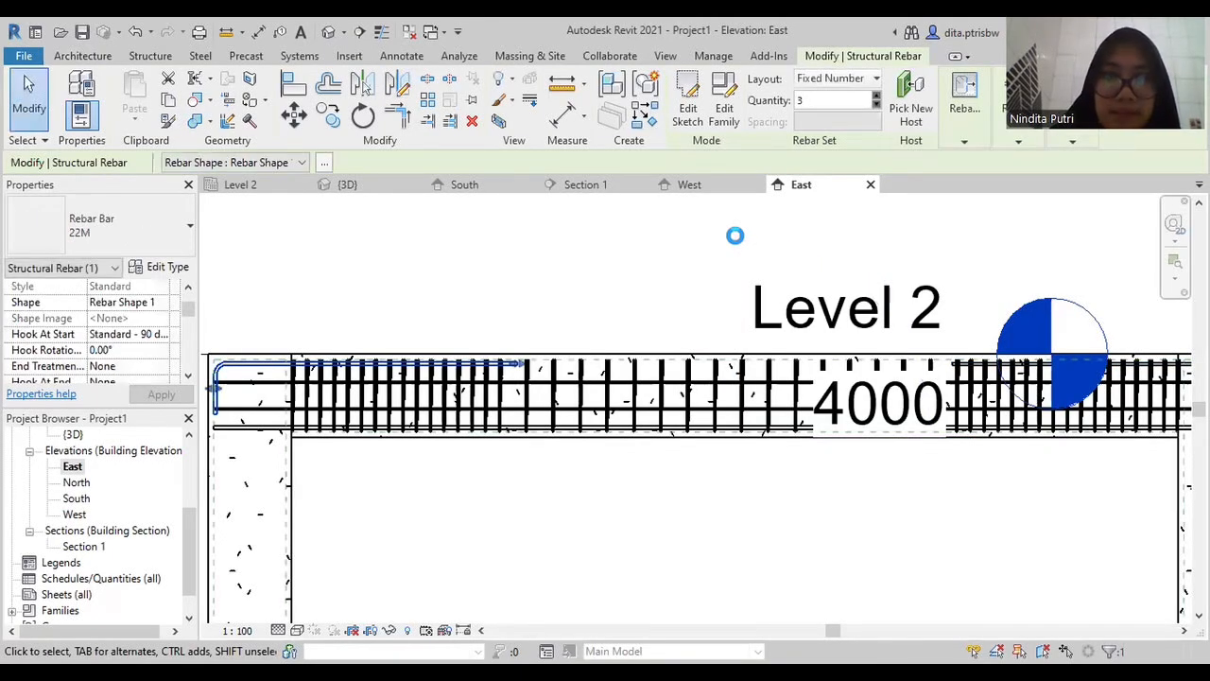
left_click(655, 273)
scroll(610, 328, "down", 2)
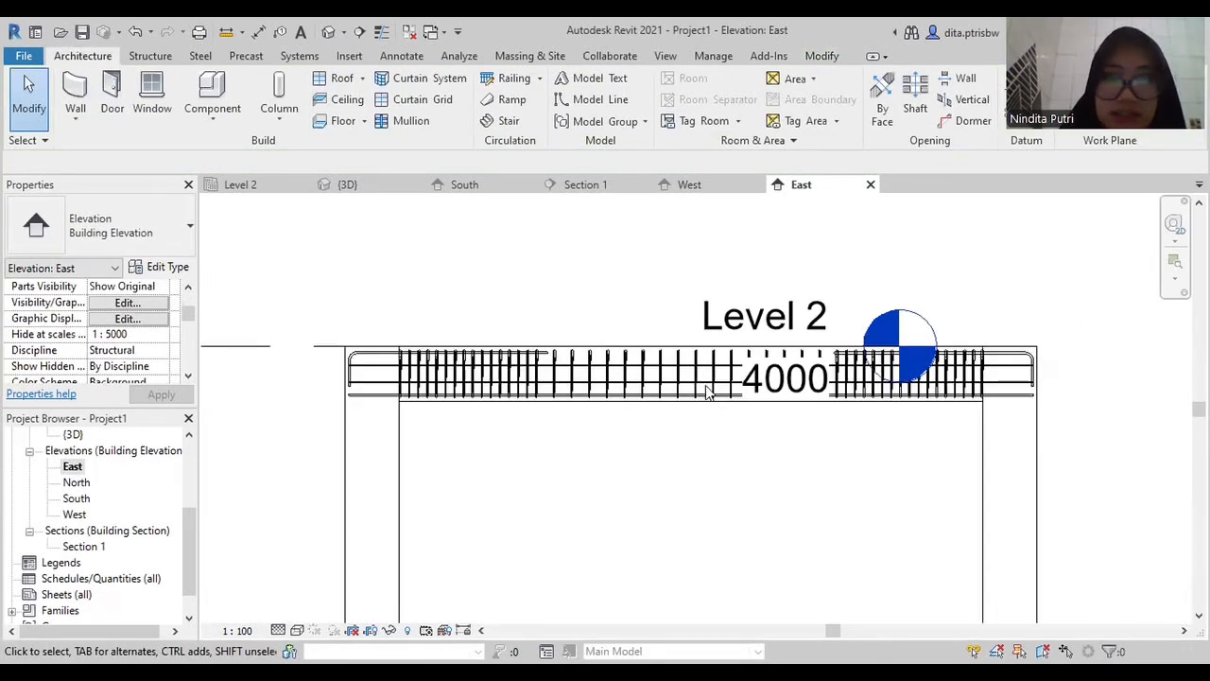
middle_click_drag(627, 425, 559, 435)
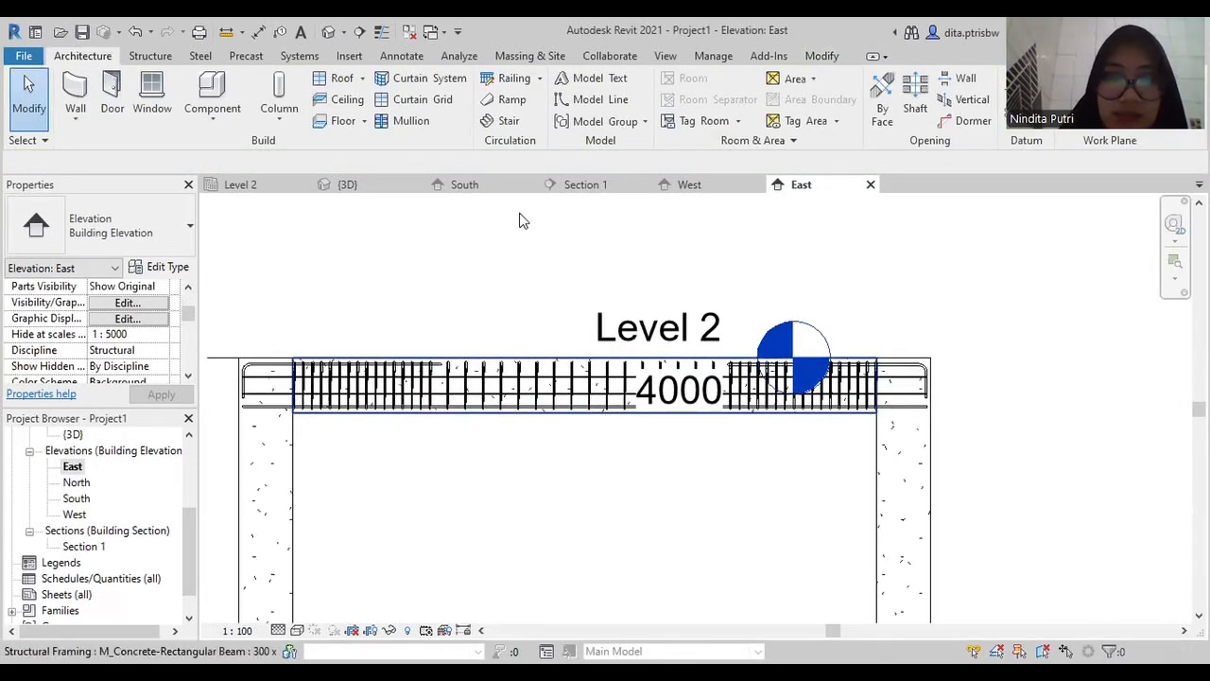
In Section 1, copy the three-bar 22M bottom set vertically upward by about 265 mm within the stirrup
left_click(579, 186)
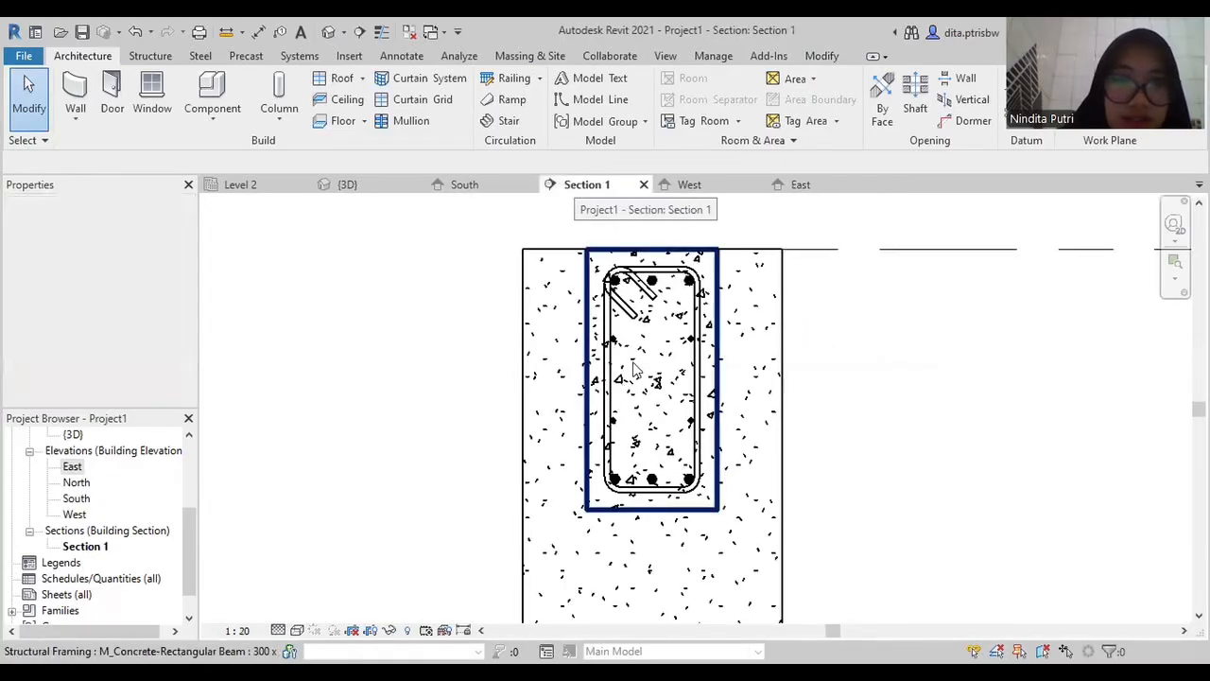
scroll(652, 283, "up", 3)
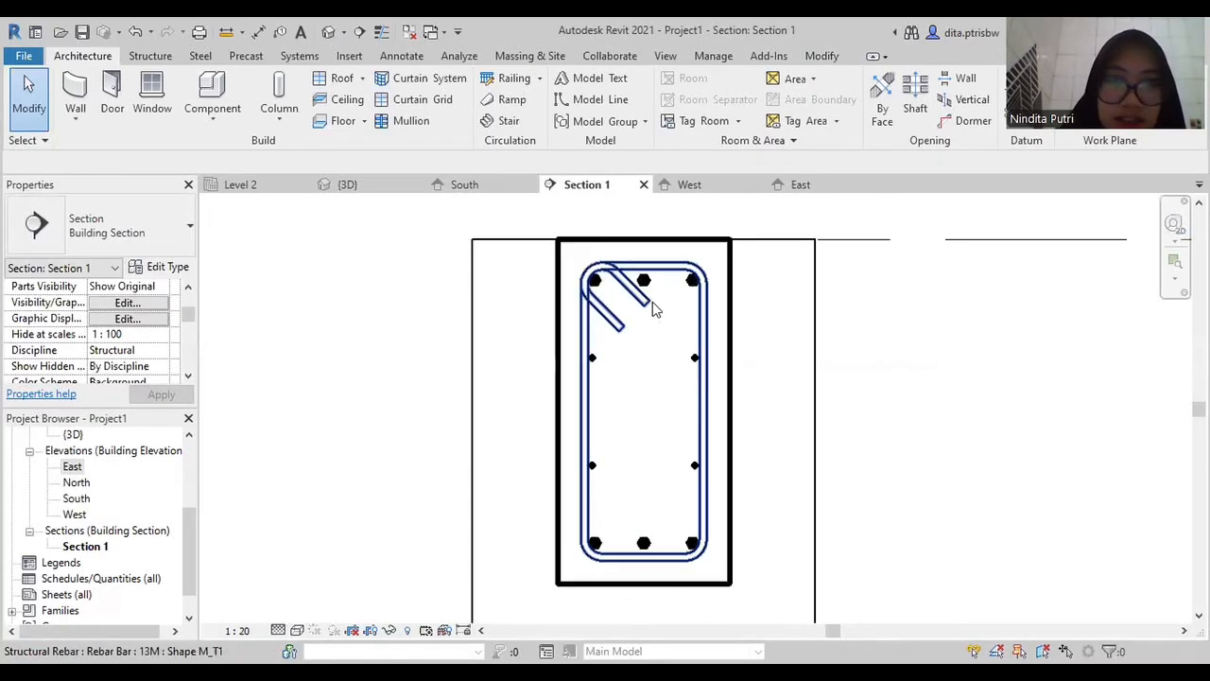
scroll(645, 289, "up", 1)
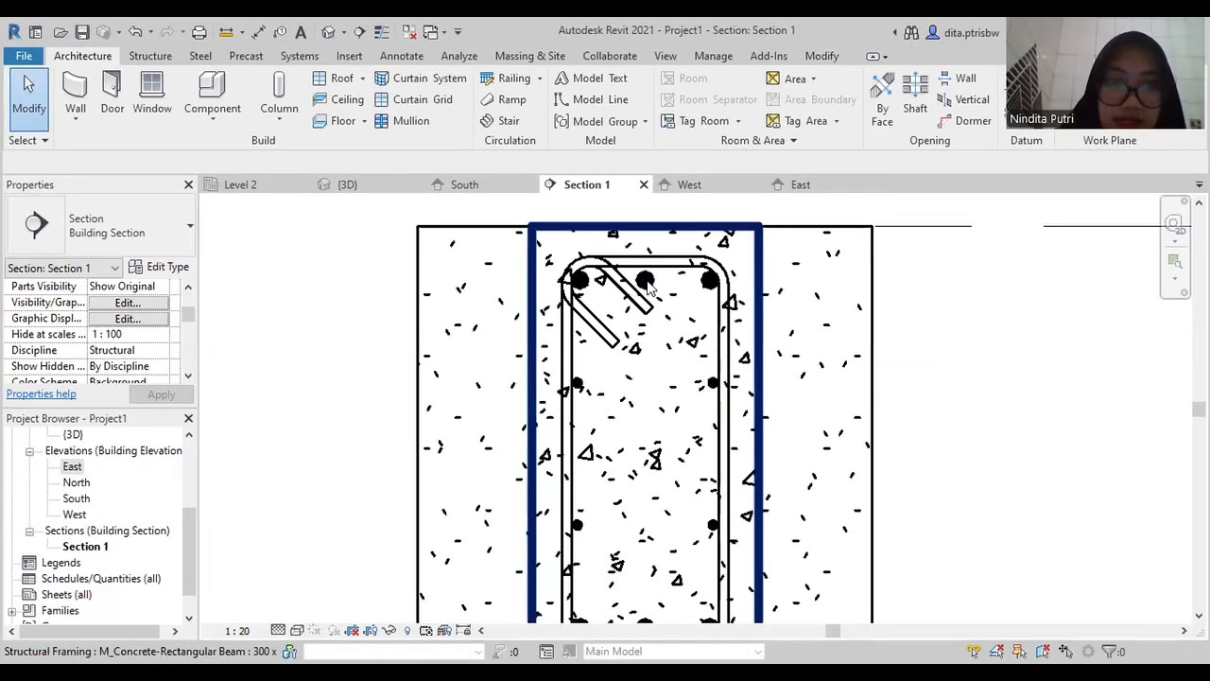
scroll(633, 513, "down", 1)
middle_click_drag(627, 470, 562, 378)
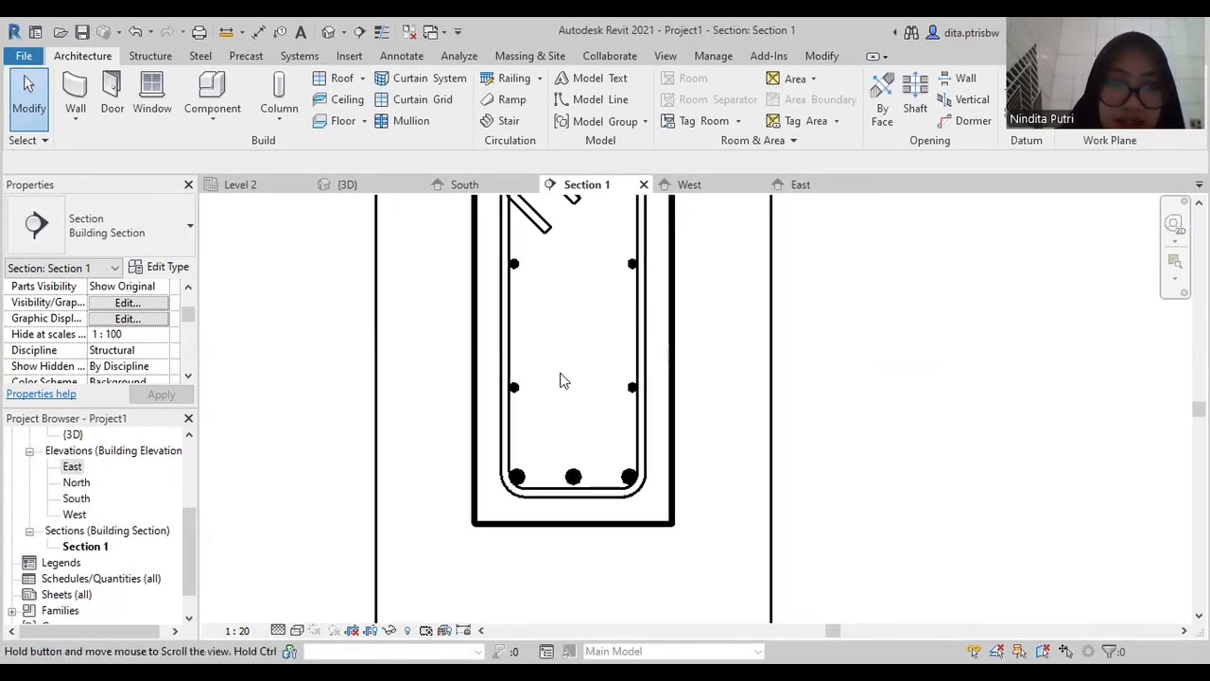
scroll(567, 480, "up", 2)
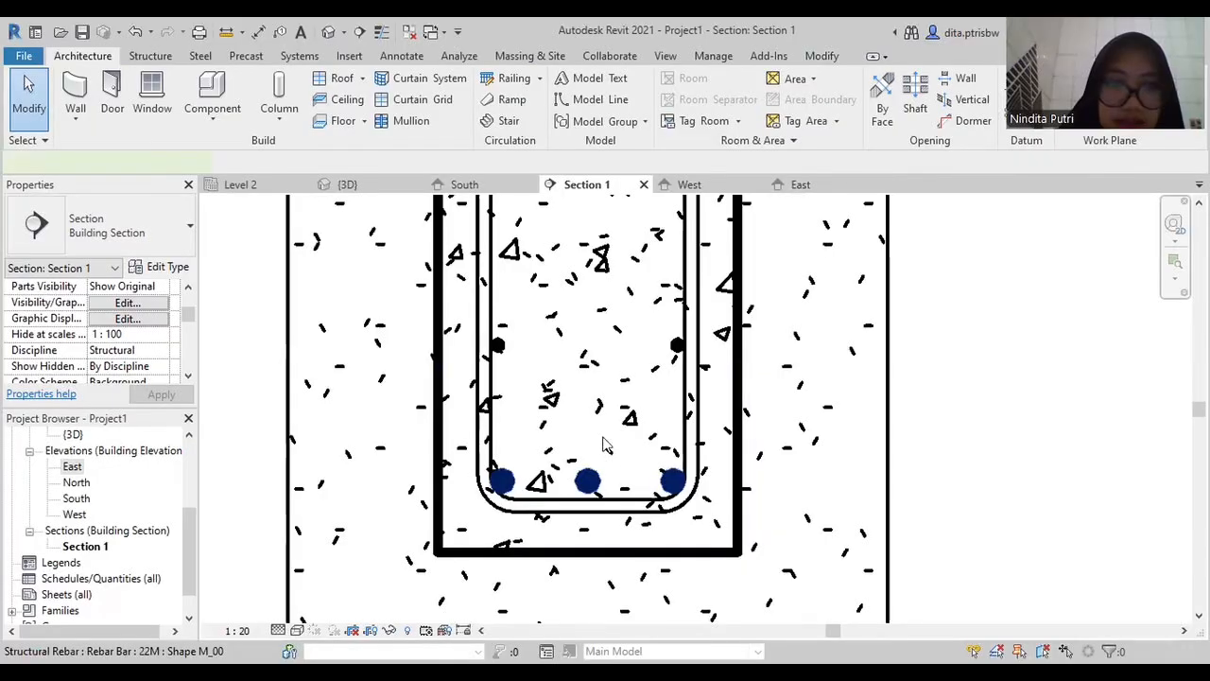
left_click(579, 436)
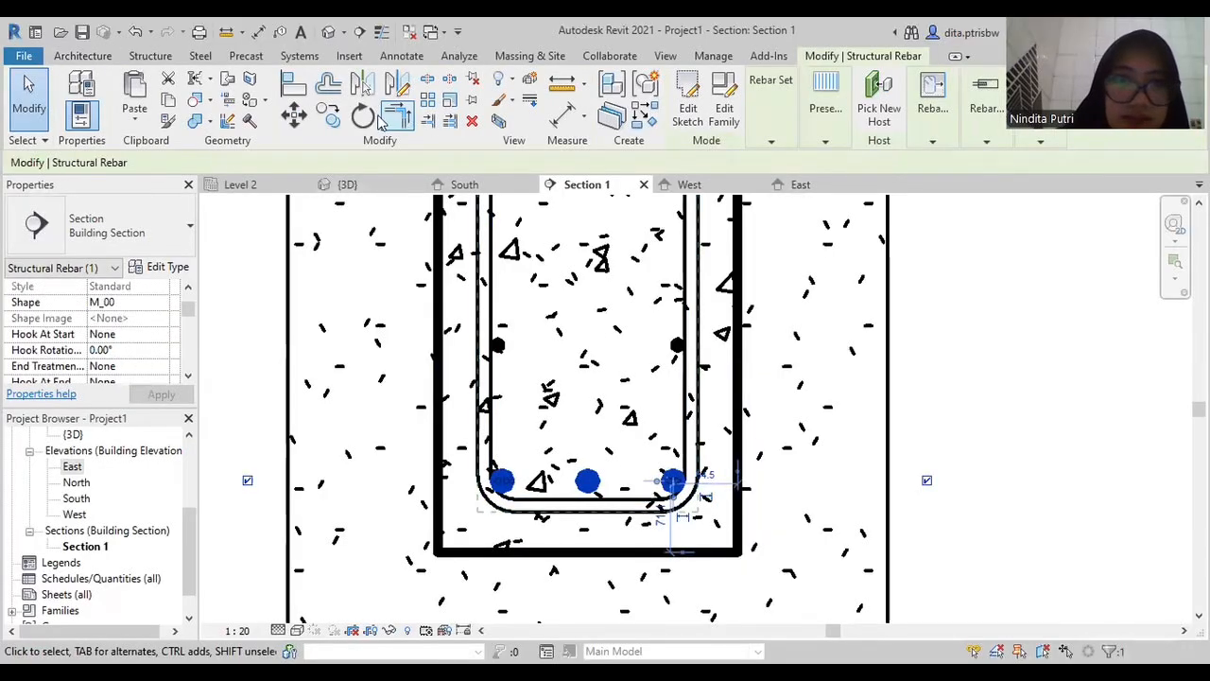
left_click(330, 121)
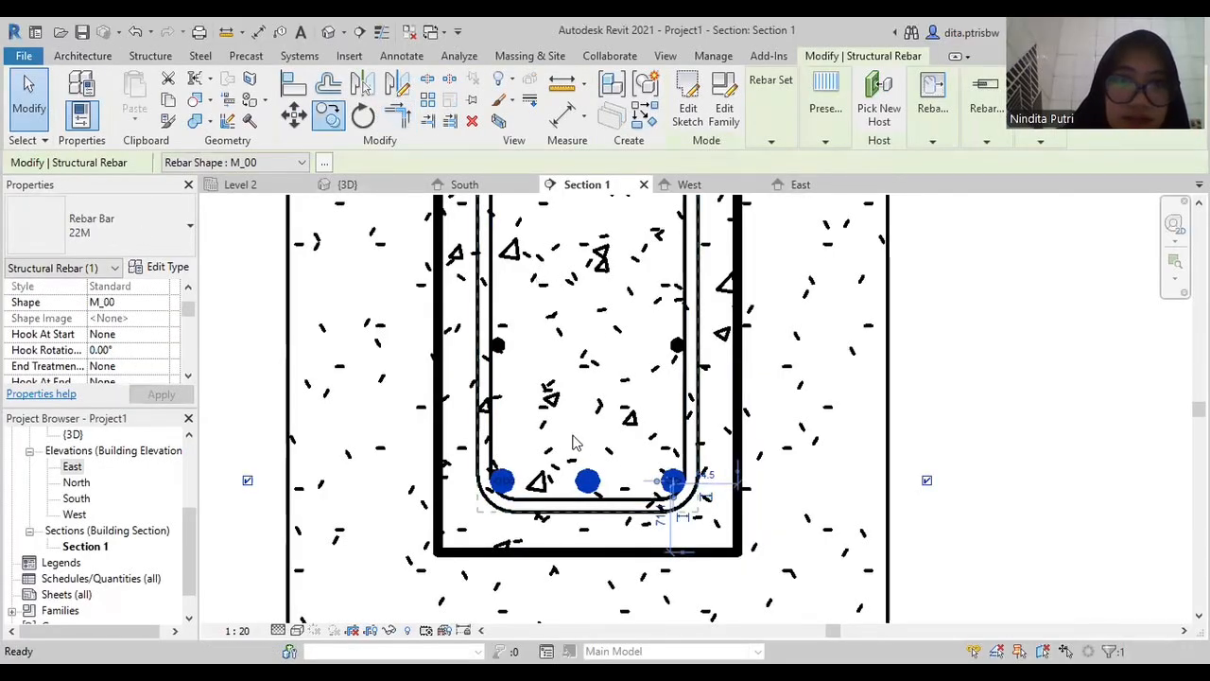
left_click(587, 483)
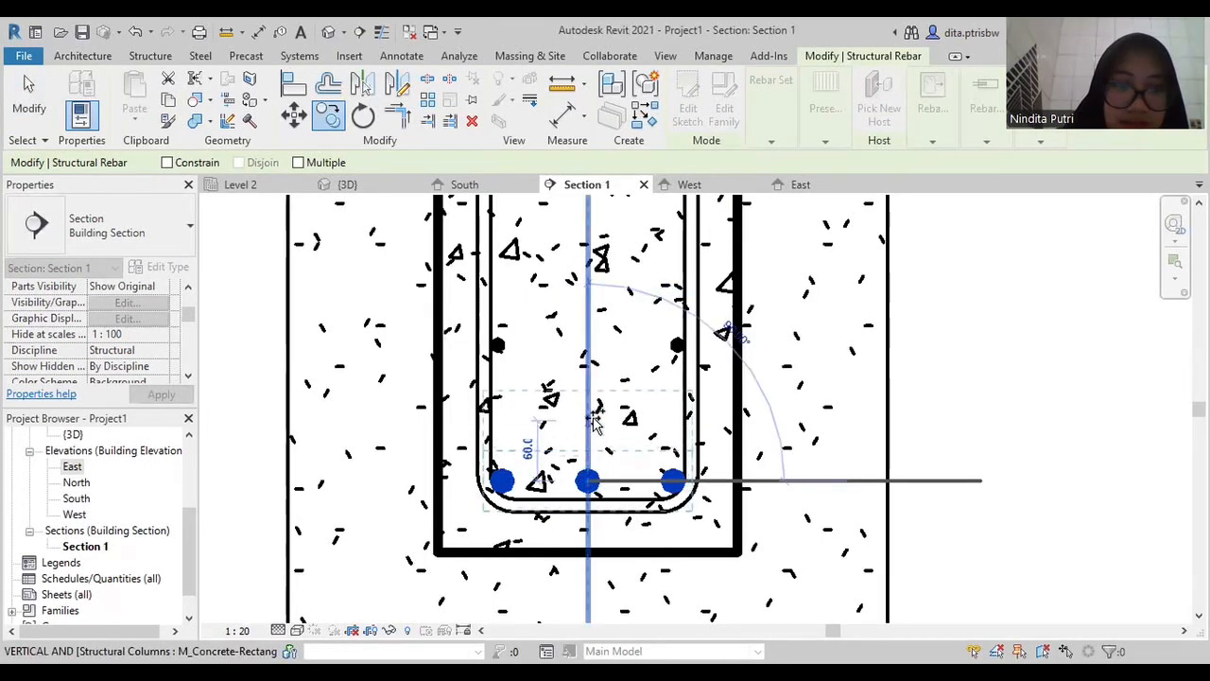
scroll(594, 397, "down", 2)
middle_click_drag(595, 400, 583, 498)
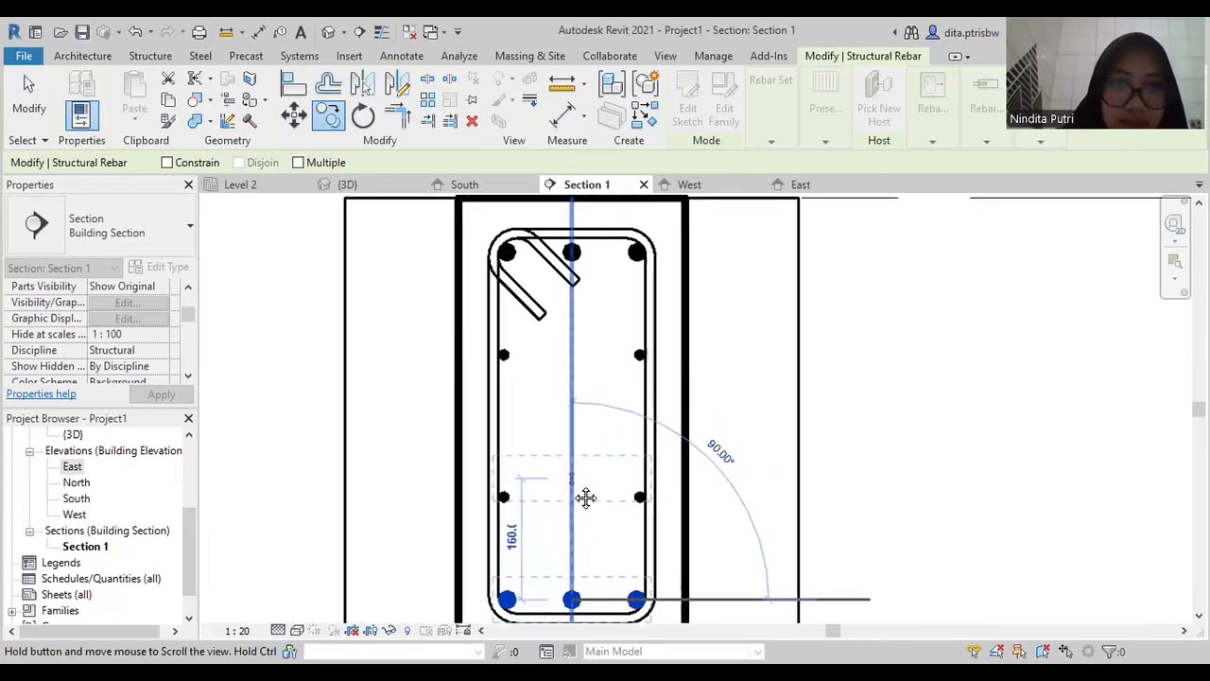
scroll(575, 420, "up", 2)
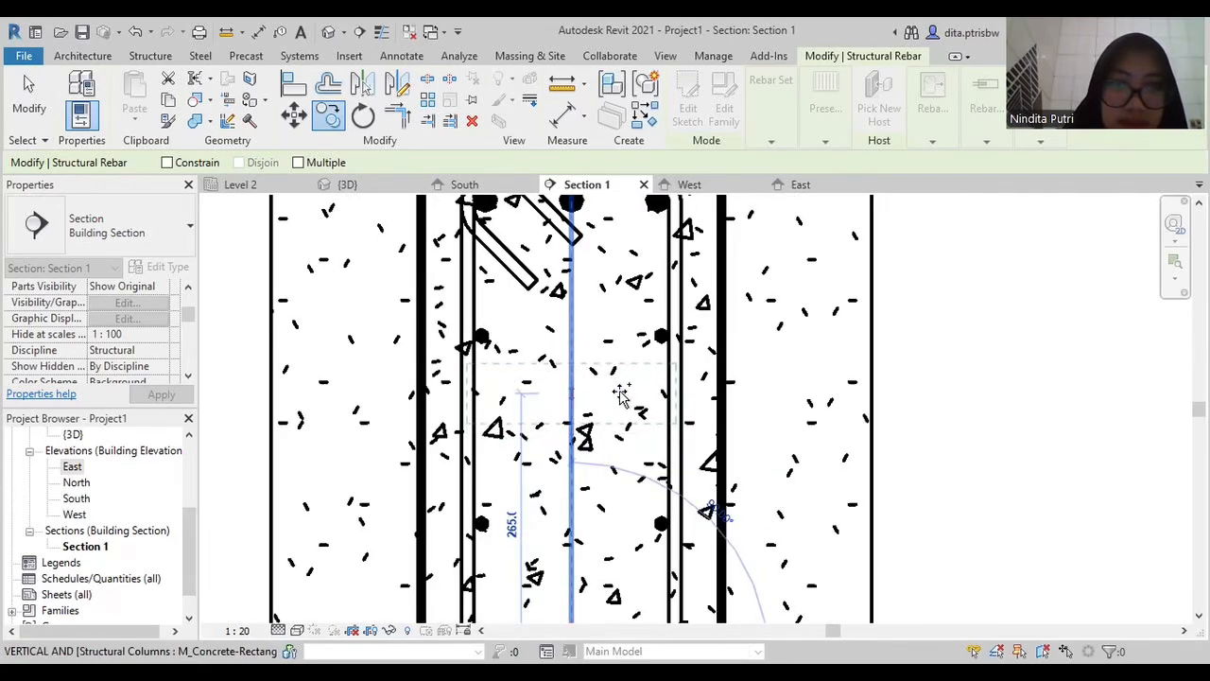
left_click(507, 442)
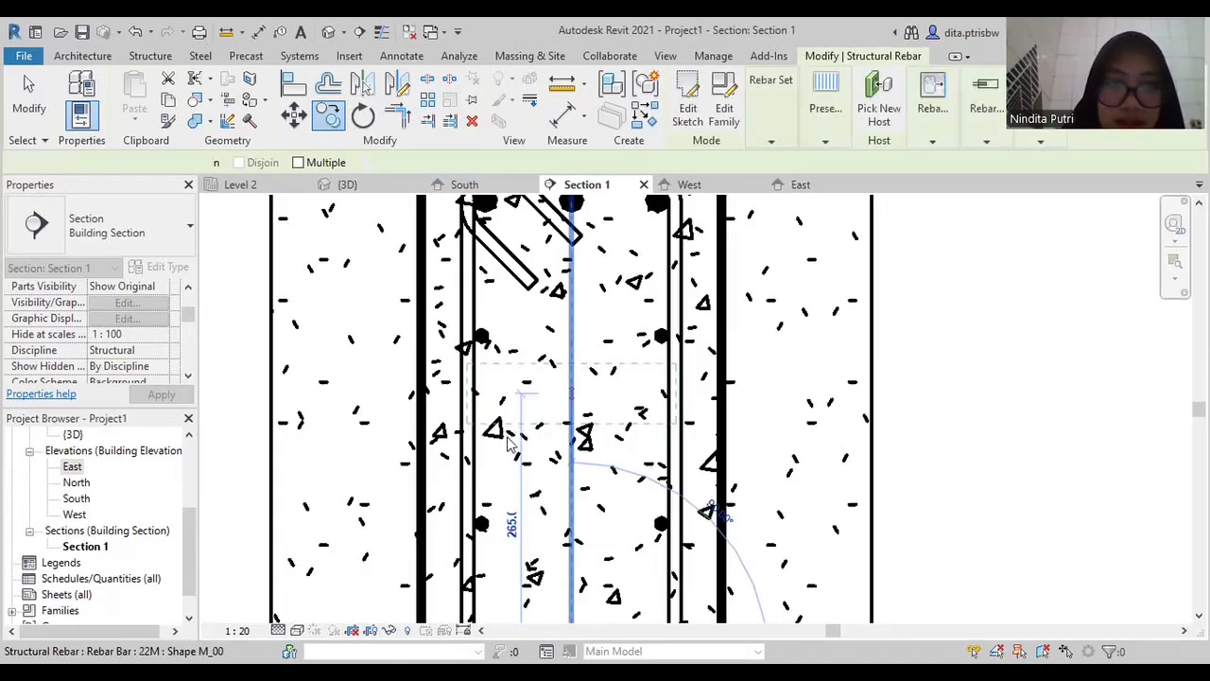
scroll(506, 442, "down", 1)
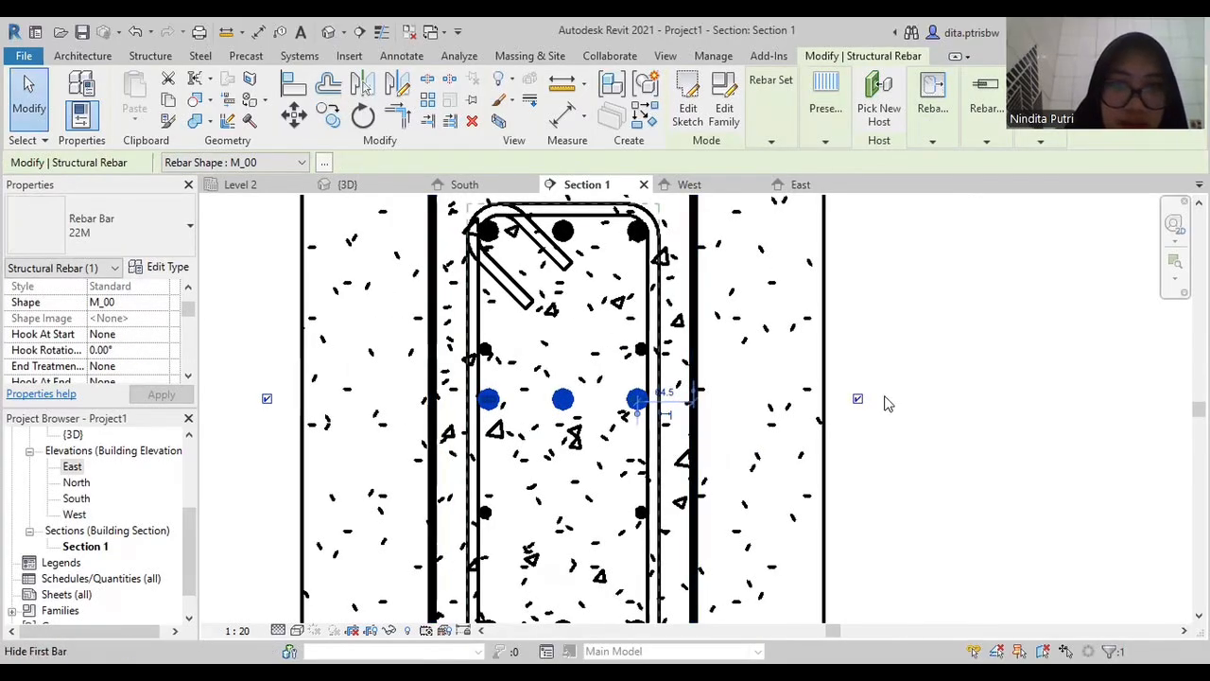
Hide the first and last bars of the copied 22M set and move its middle bar near the stirrup's upper-left corner
left_click(858, 400)
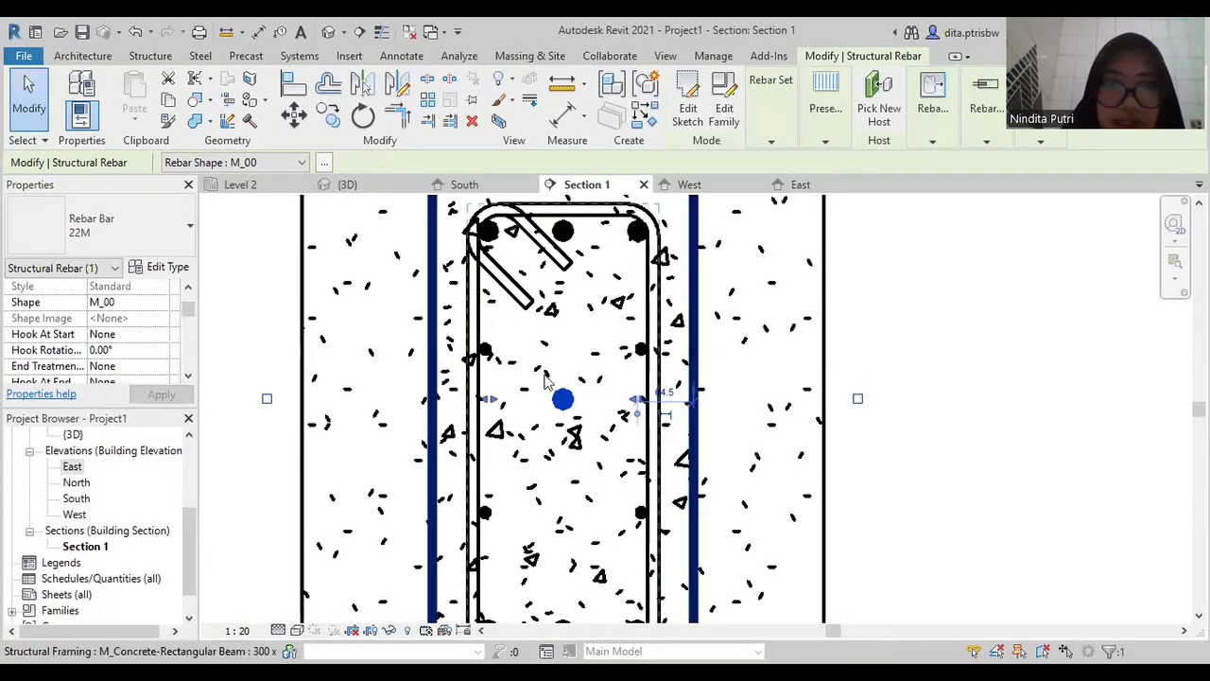
left_click_drag(555, 367, 515, 259)
left_click(858, 373)
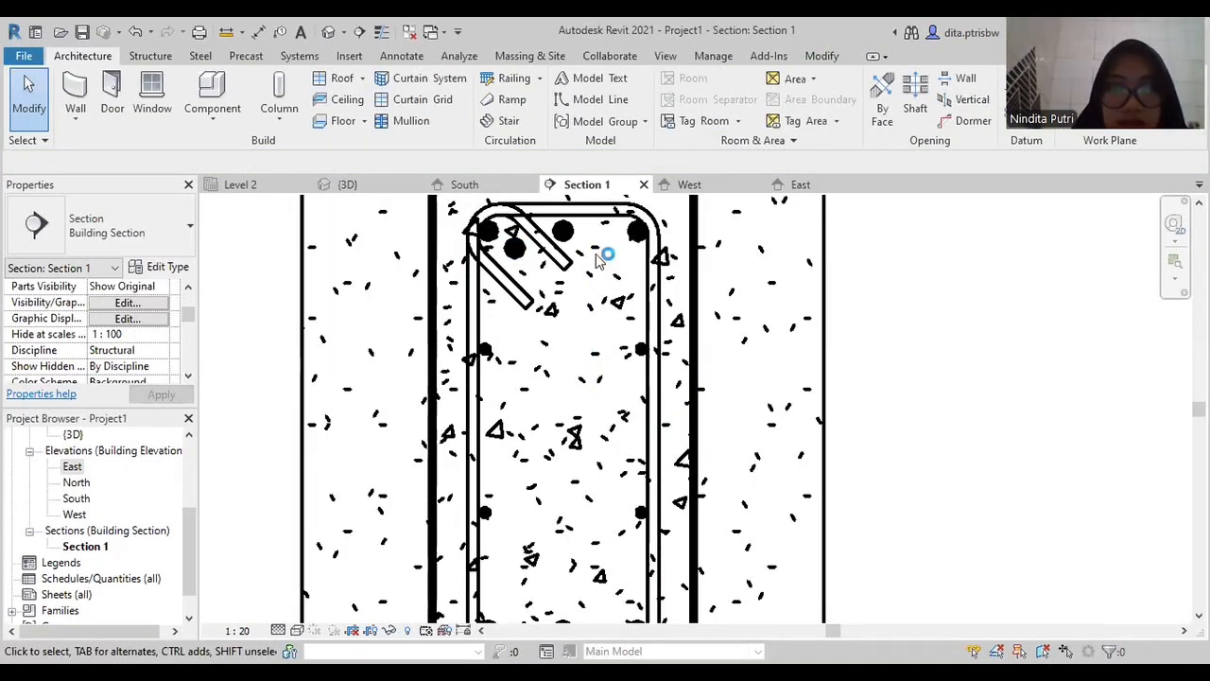
Hide the first and last bars of the hooked 22M top set in the section, leaving its middle bar shown
left_click(594, 454)
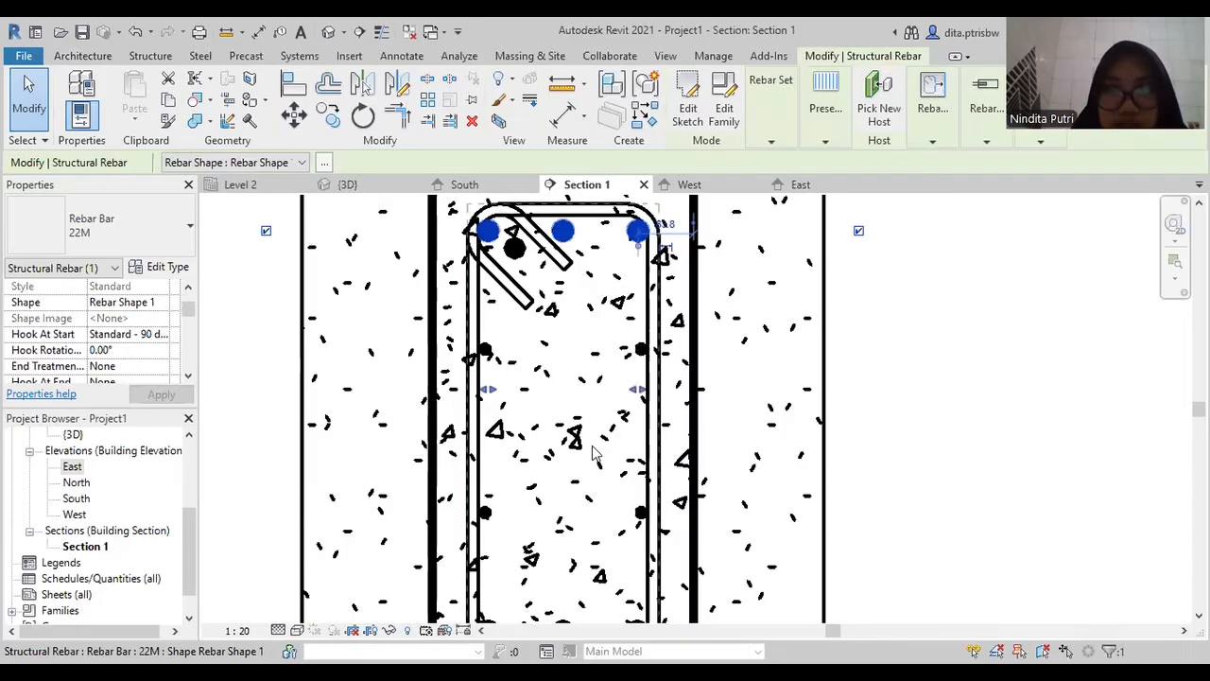
key("Escape")
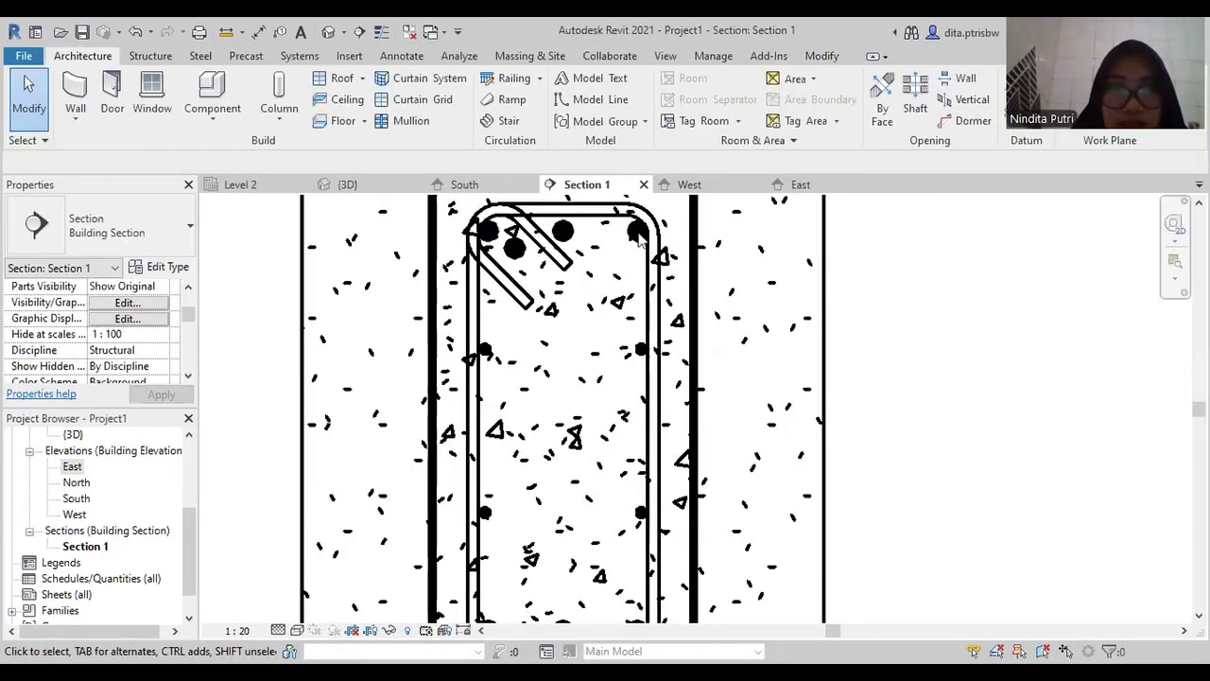
left_click(827, 260)
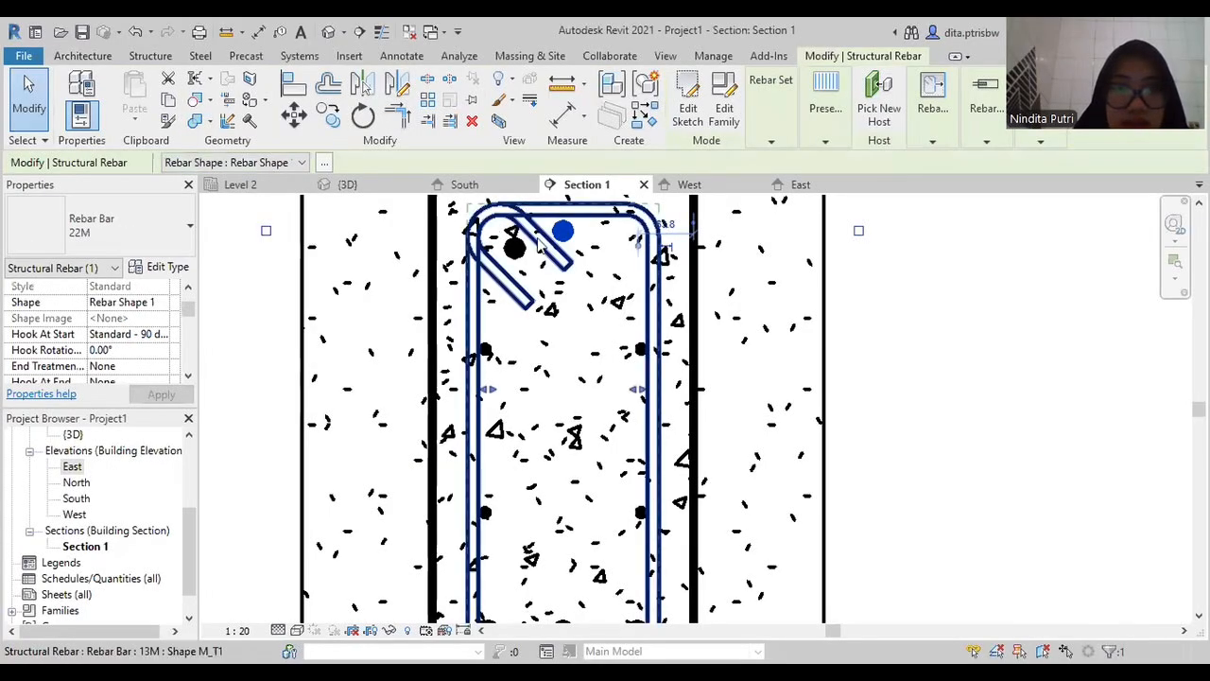
key("Escape")
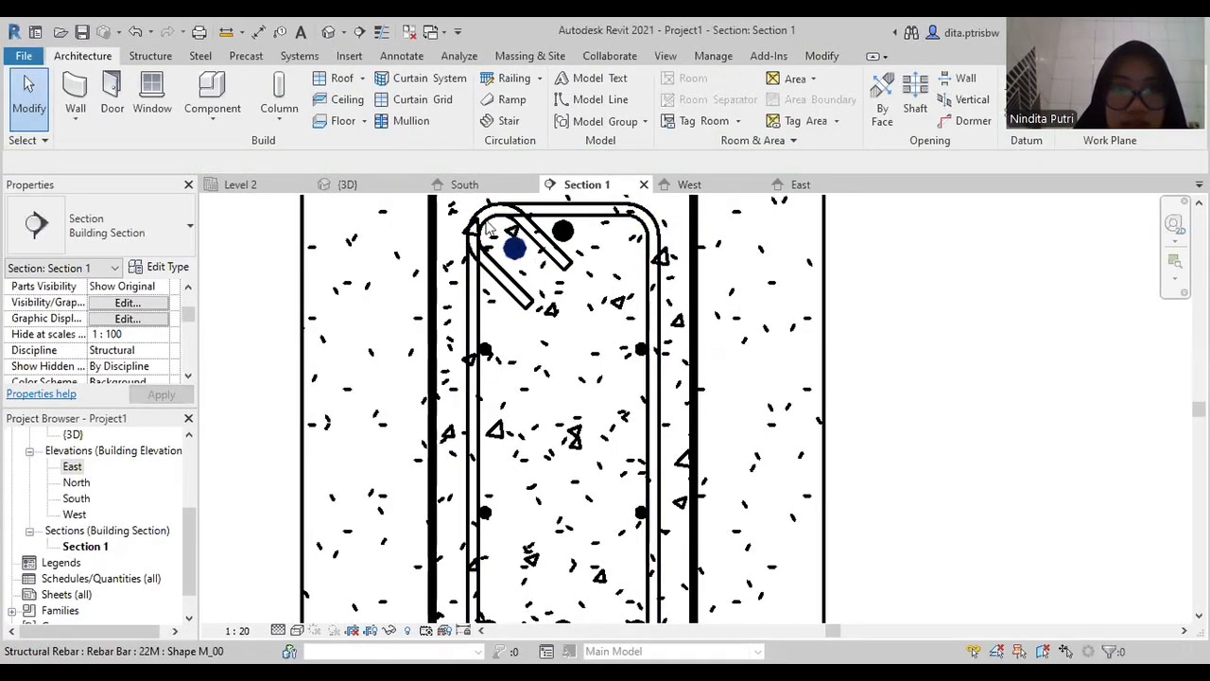
Move the straight 22M bar into the stirrup's upper-left corner and copy it horizontally to the upper-right corner
left_click(510, 251)
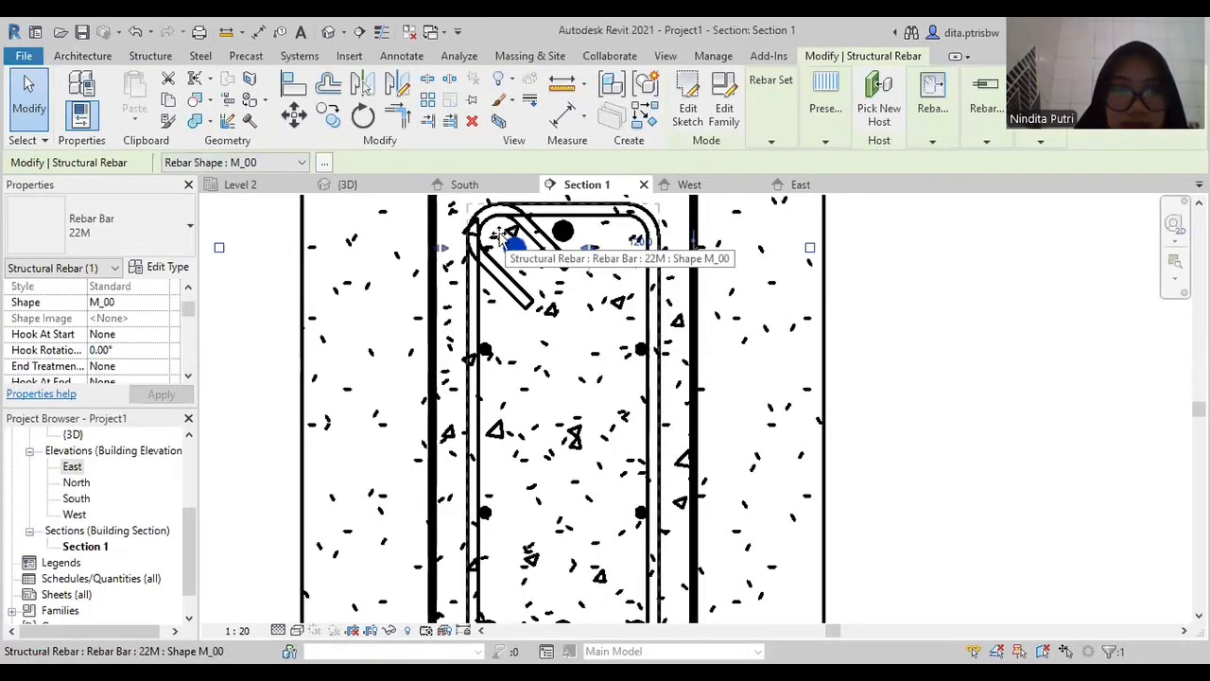
left_click_drag(498, 234, 496, 231)
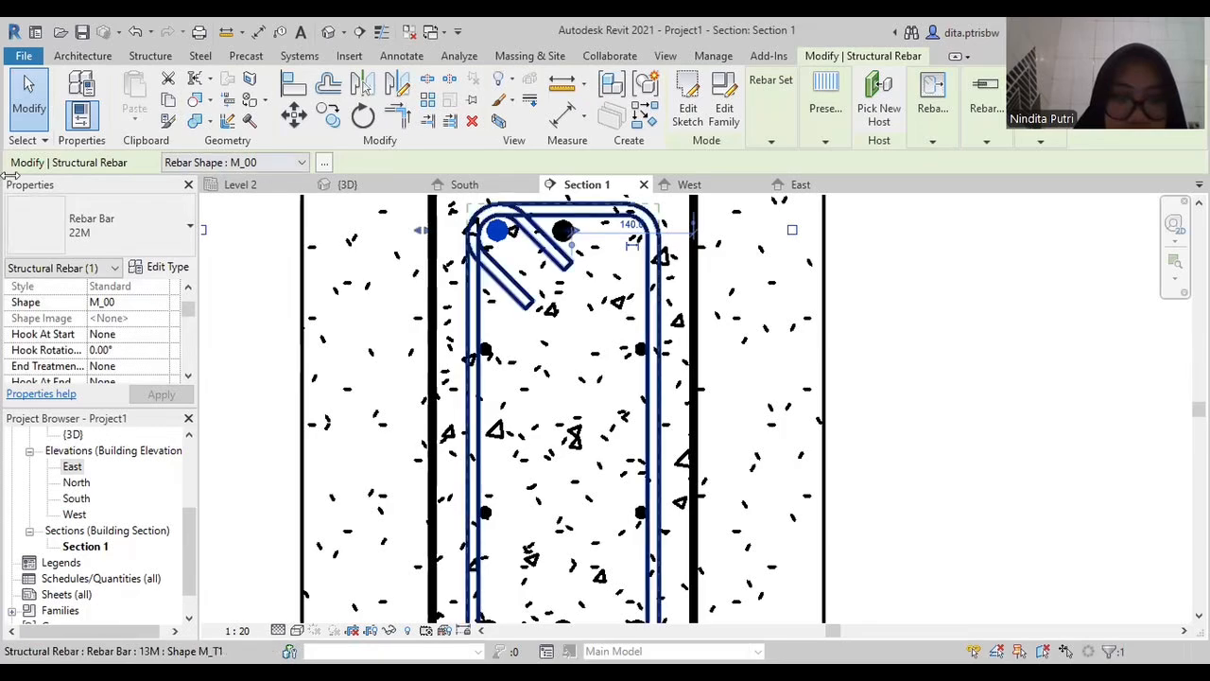
left_click(326, 121)
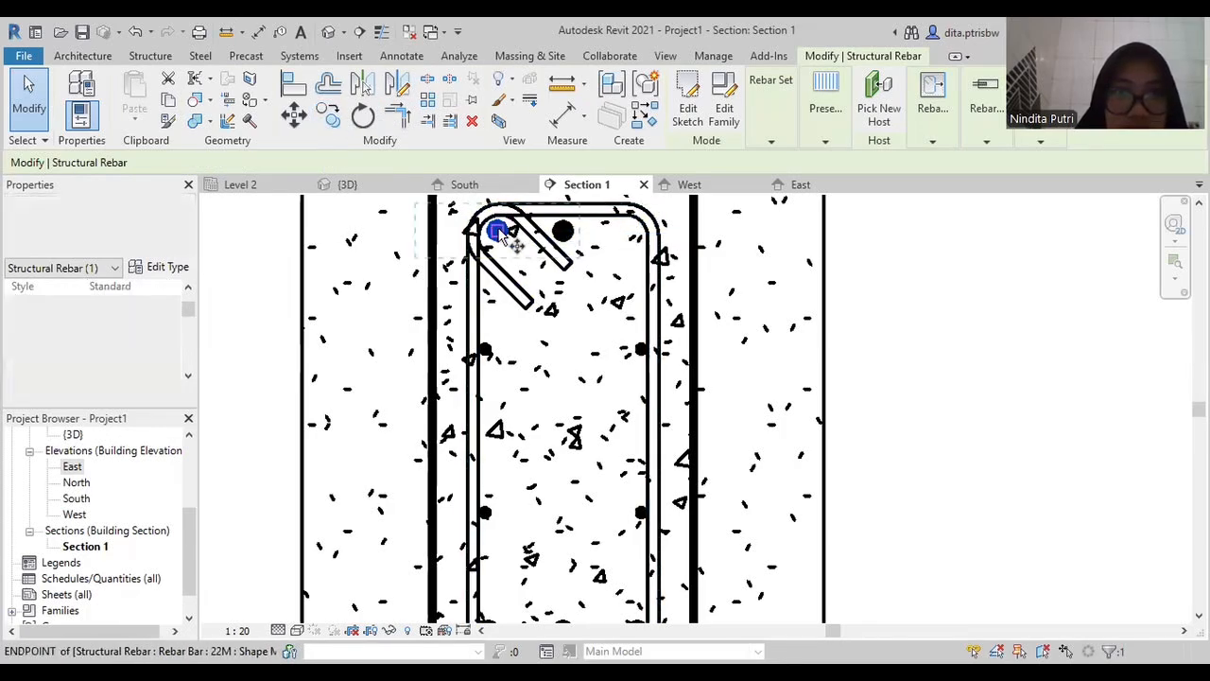
left_click(498, 232)
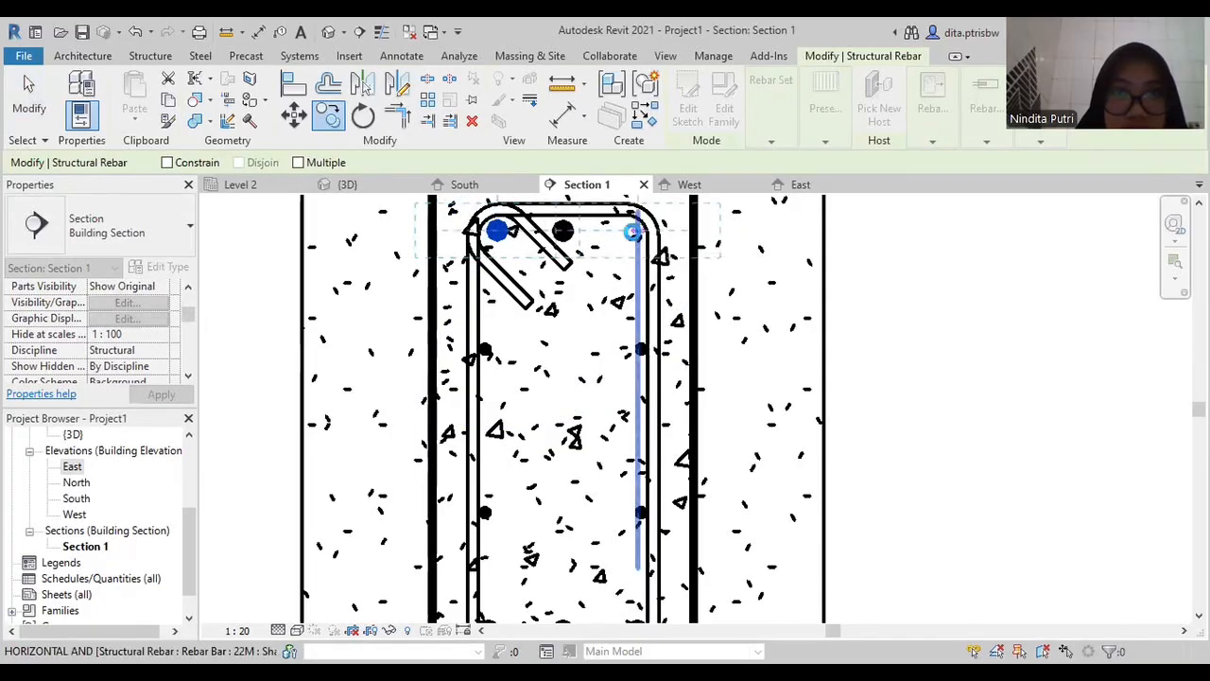
left_click(642, 244)
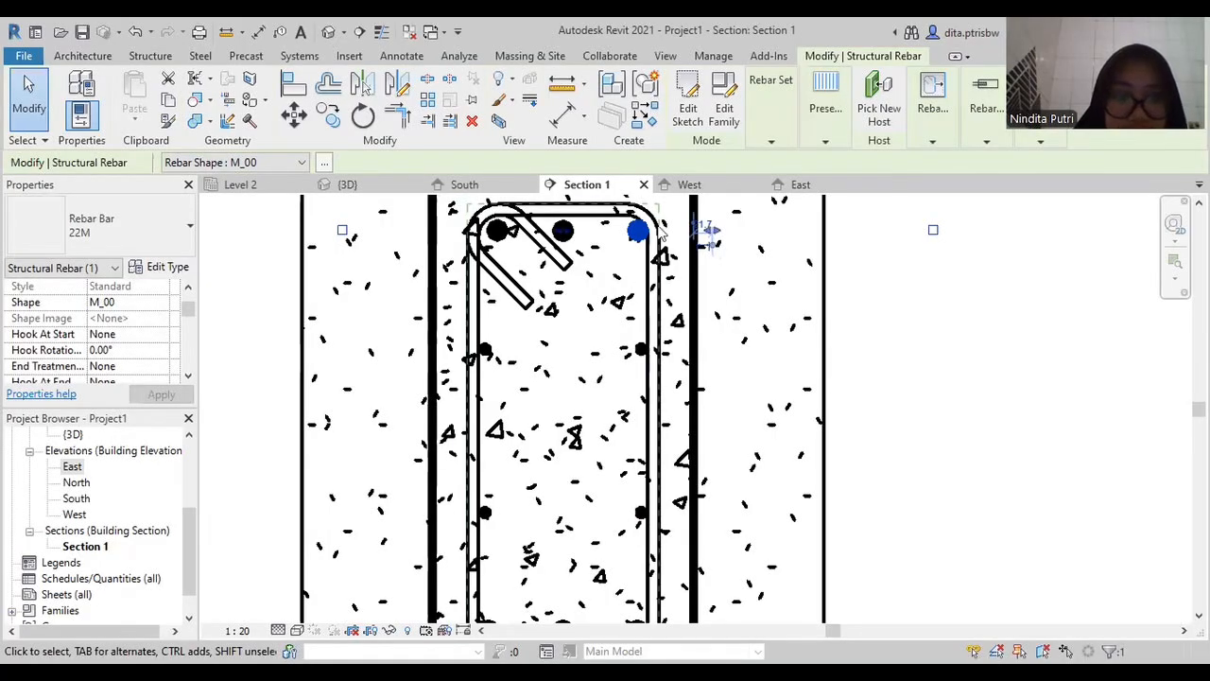
Edit the constraints of the straight 22M bar at the stirrup's upper-right corner, setting its offset from the top cover to -20 mm
left_click(934, 139)
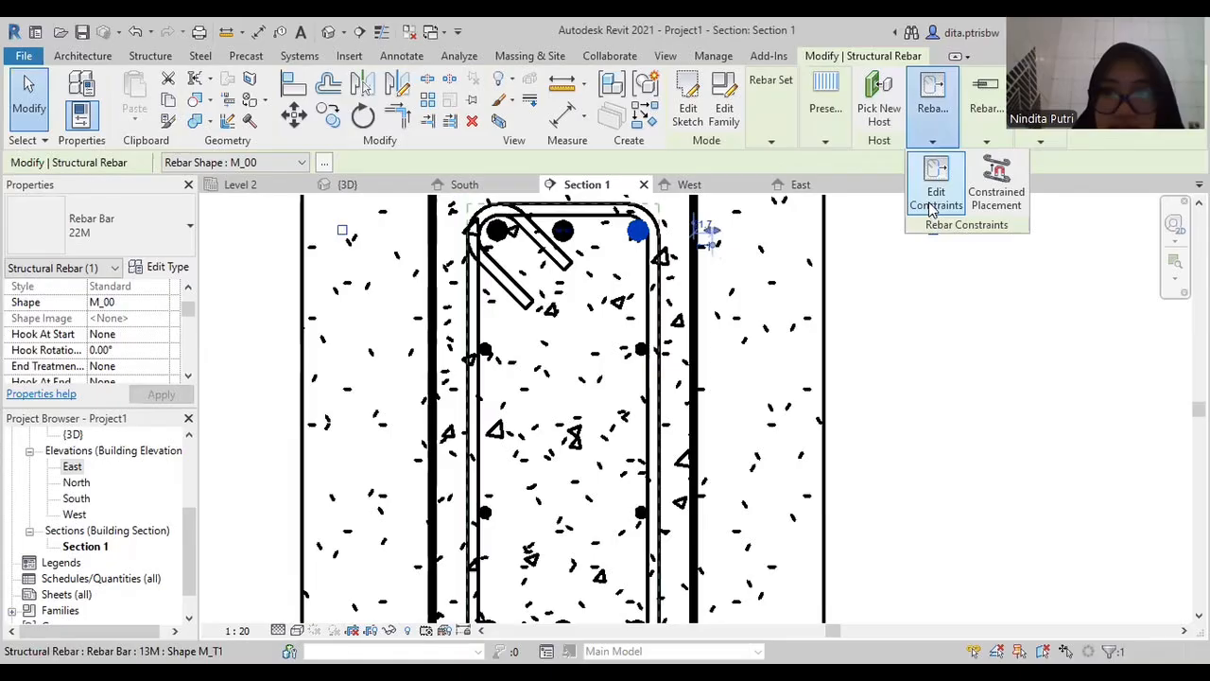
left_click(934, 201)
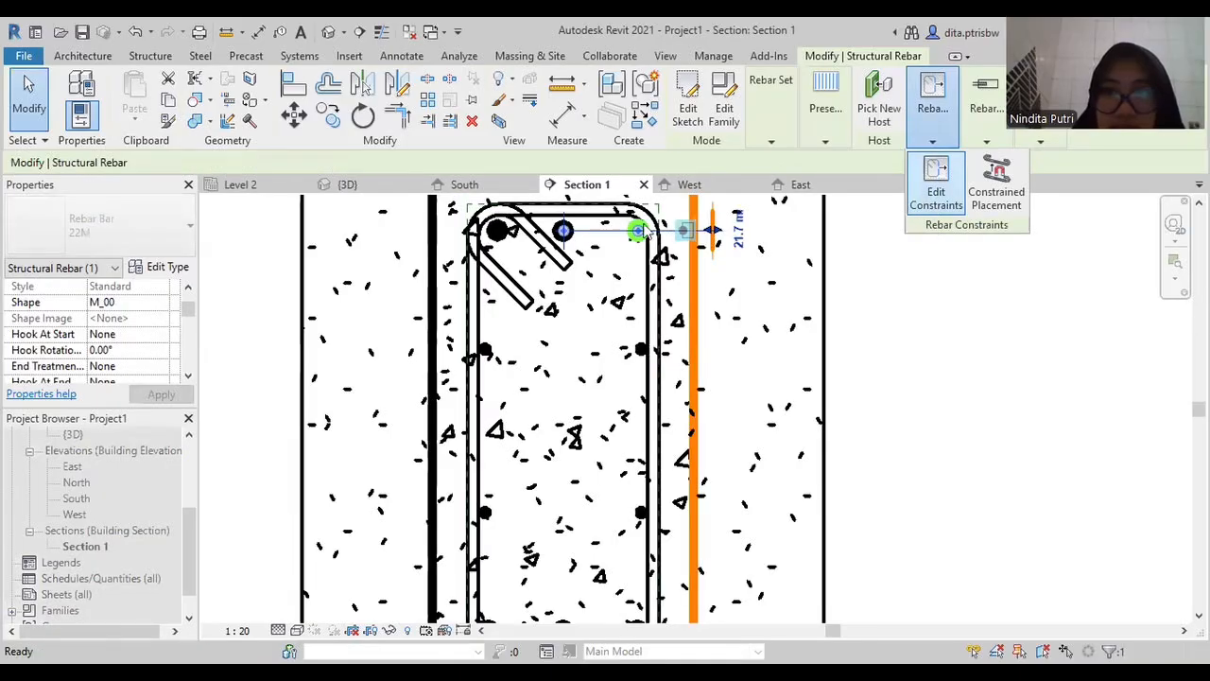
scroll(594, 229, "up", 2)
middle_click_drag(594, 229, 632, 340)
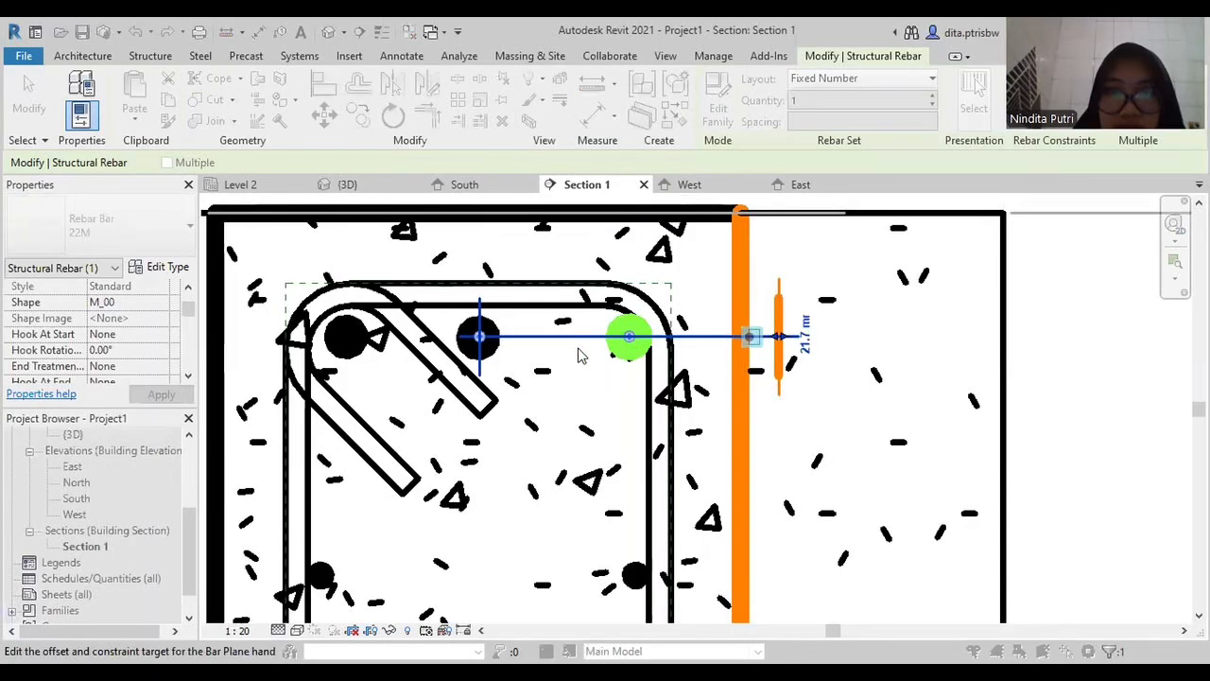
left_click(573, 344)
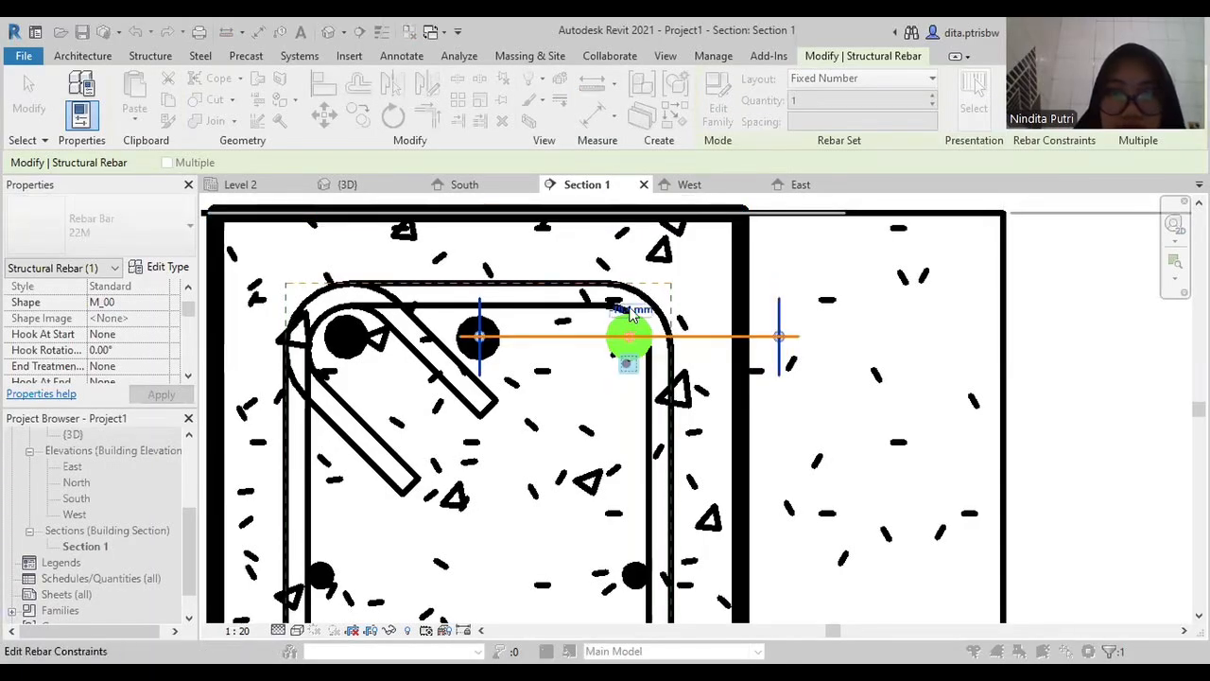
left_click(631, 312)
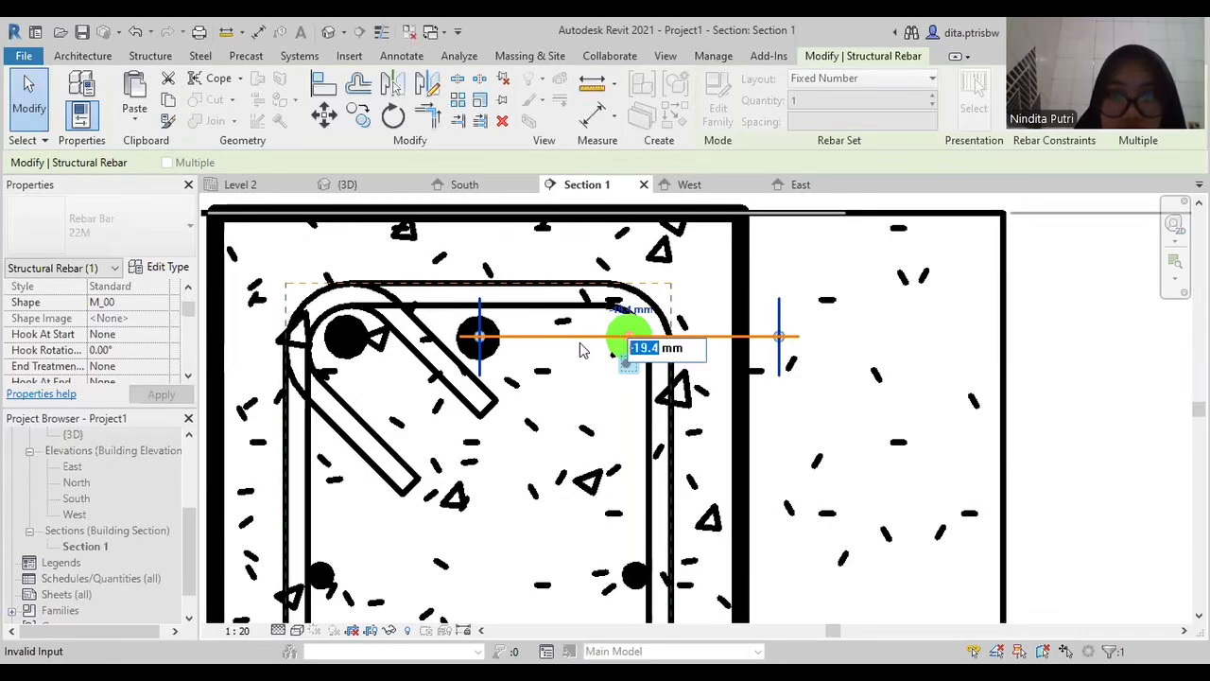
type("0")
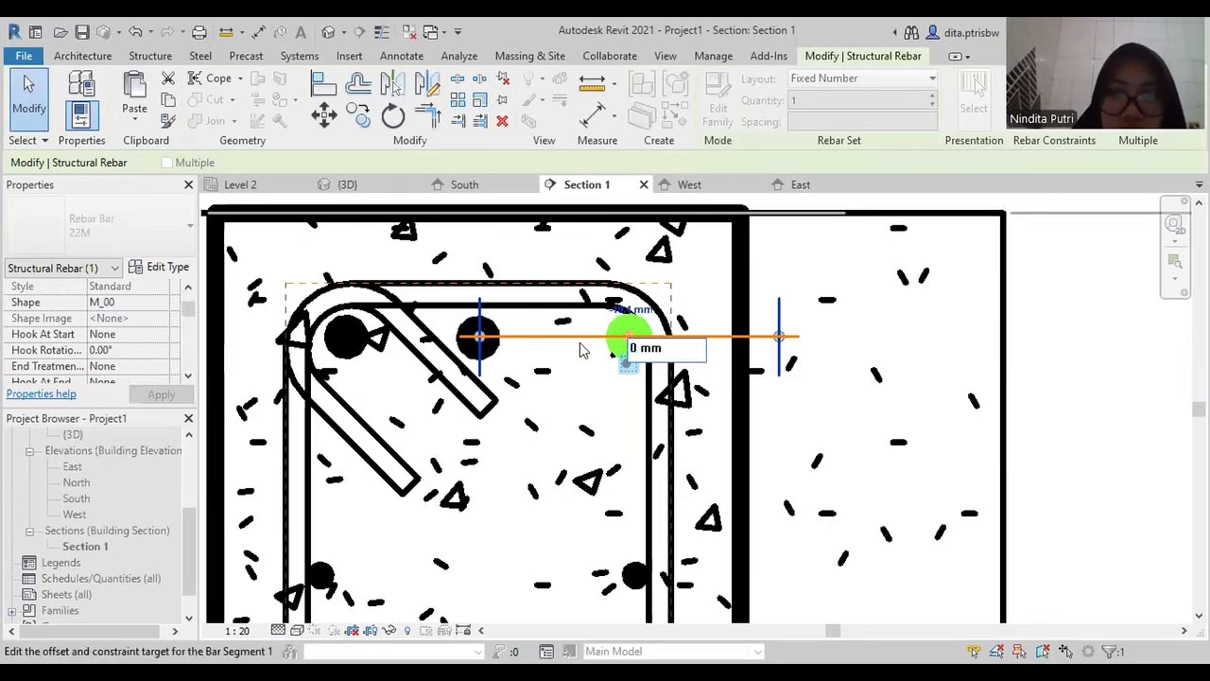
key("Return")
left_click(644, 320)
left_click_drag(652, 316, 626, 323)
key("BackSpace")
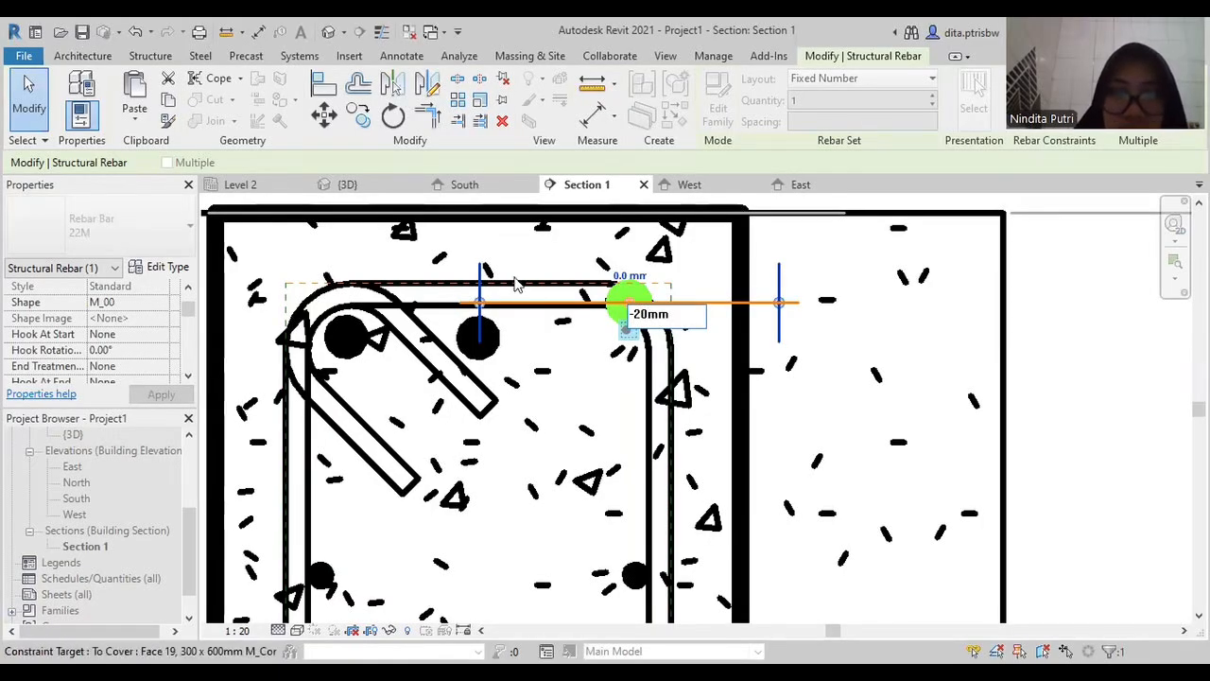
key("Return")
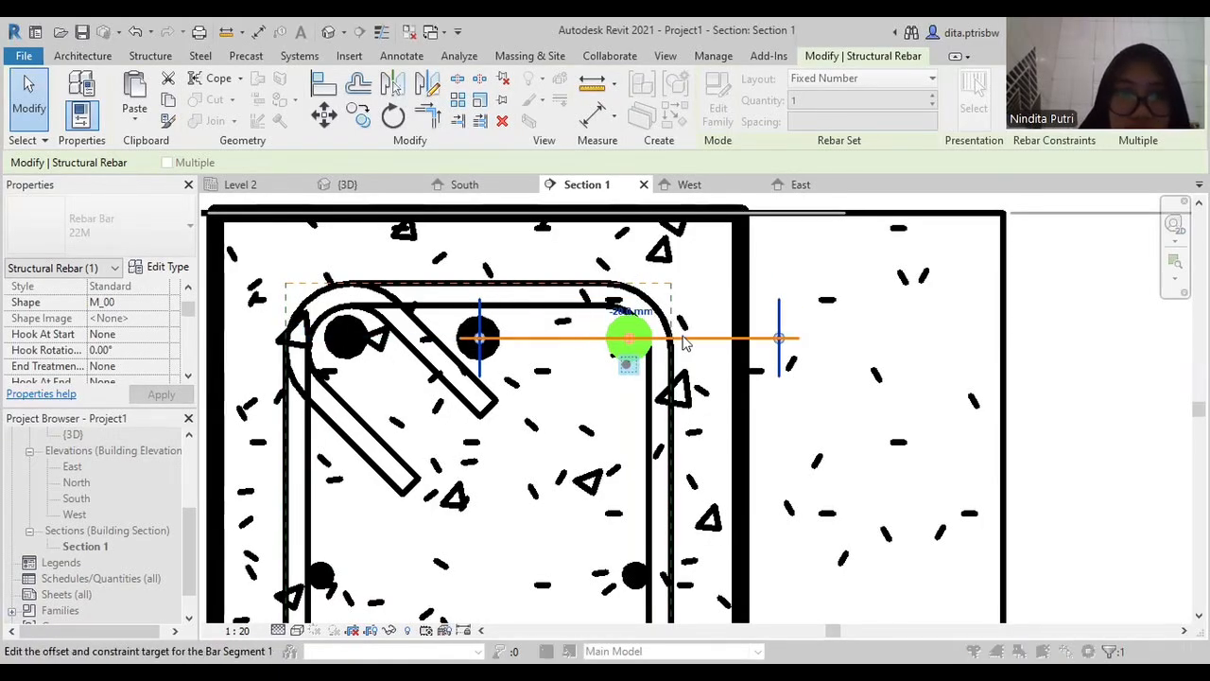
scroll(518, 401, "down", 3)
scroll(543, 374, "up", 2)
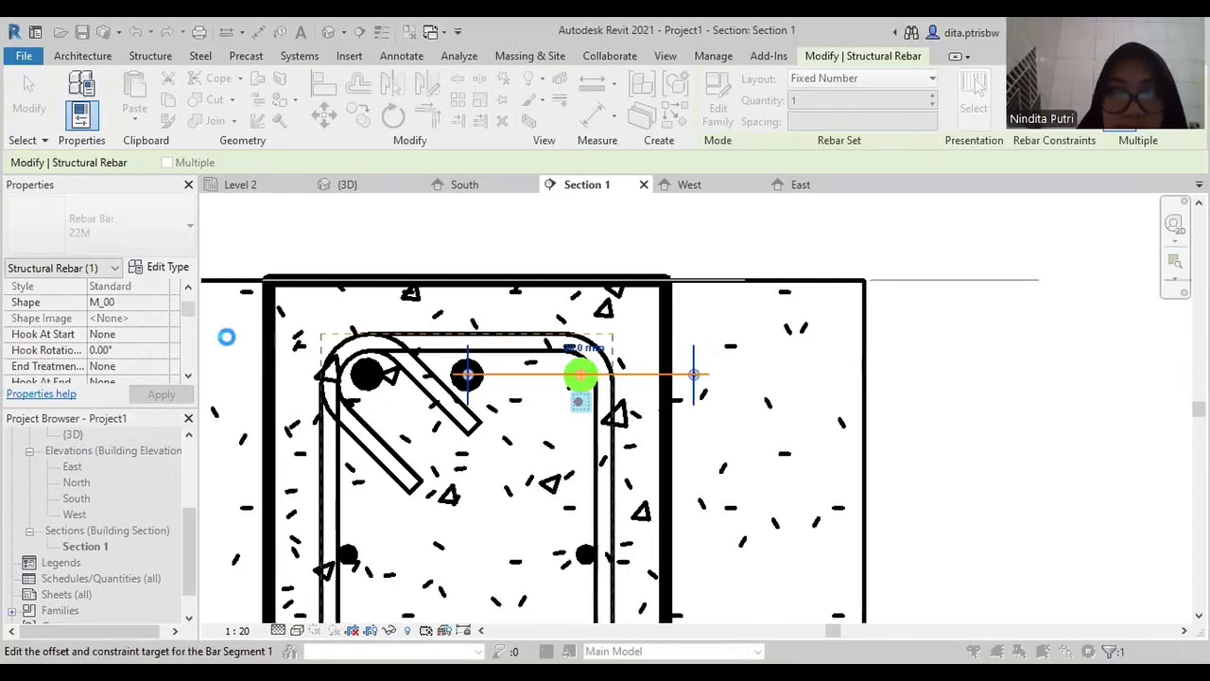
Edit the upper-left 22M bar's constraints, retargeting its segment to the top cover with an offset of -20 mm
scroll(355, 379, "up", 2)
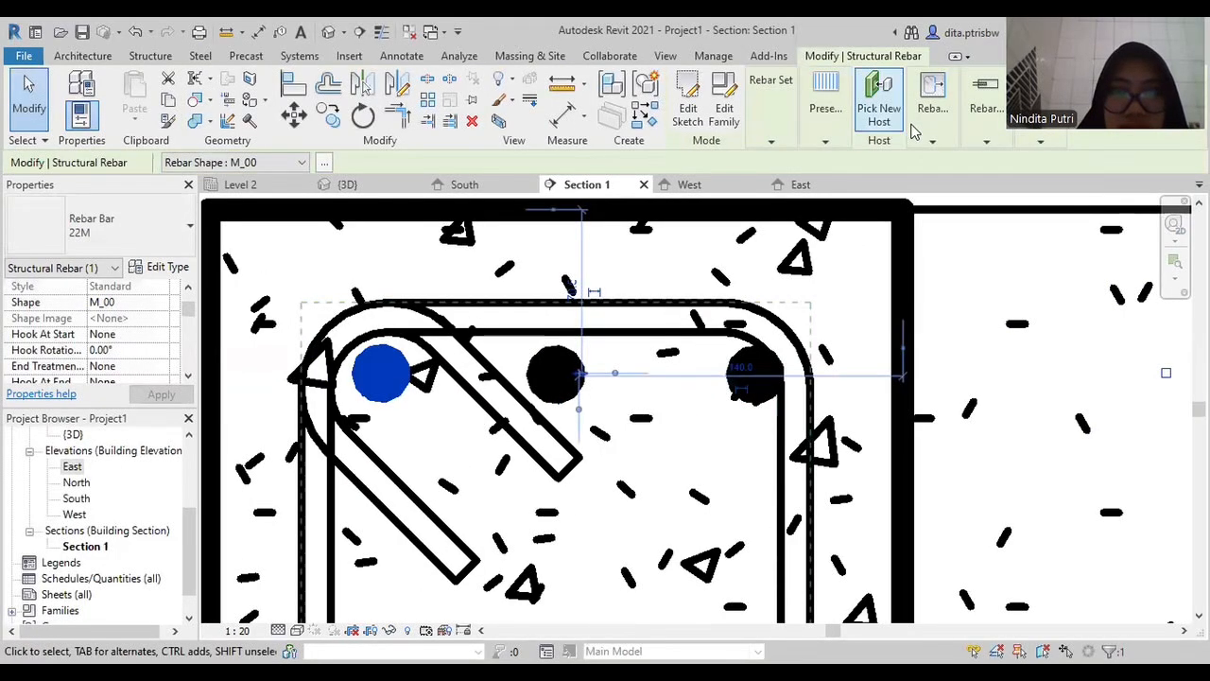
left_click(934, 106)
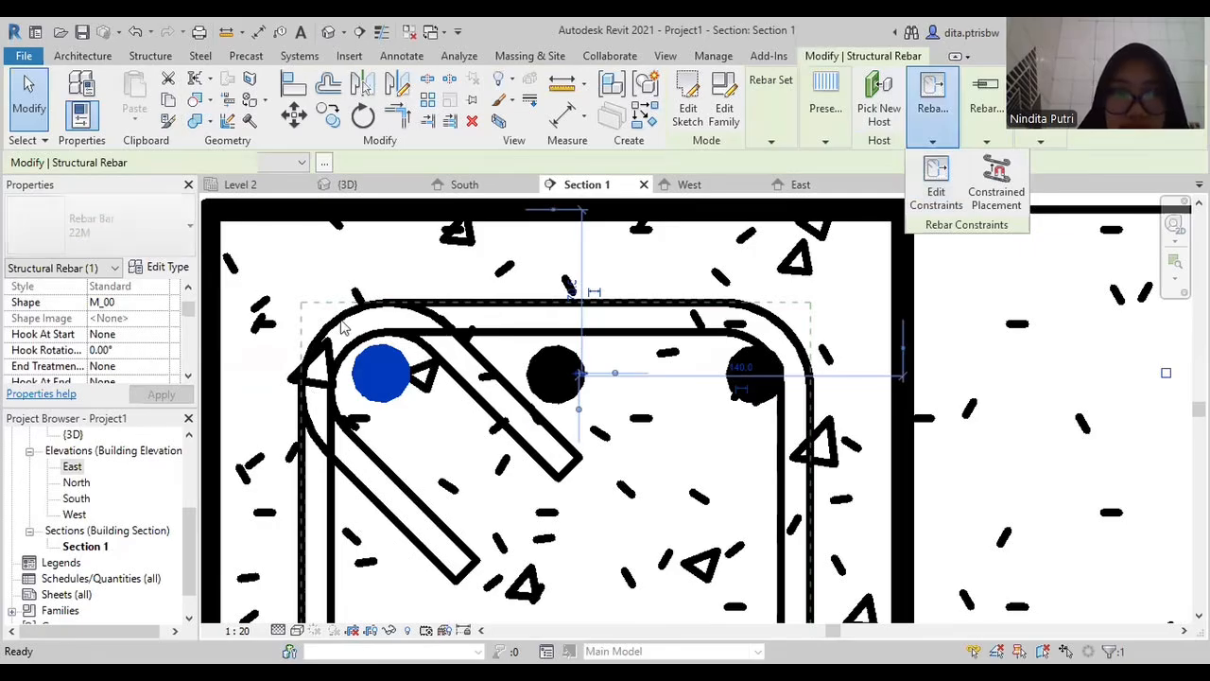
left_click(342, 374)
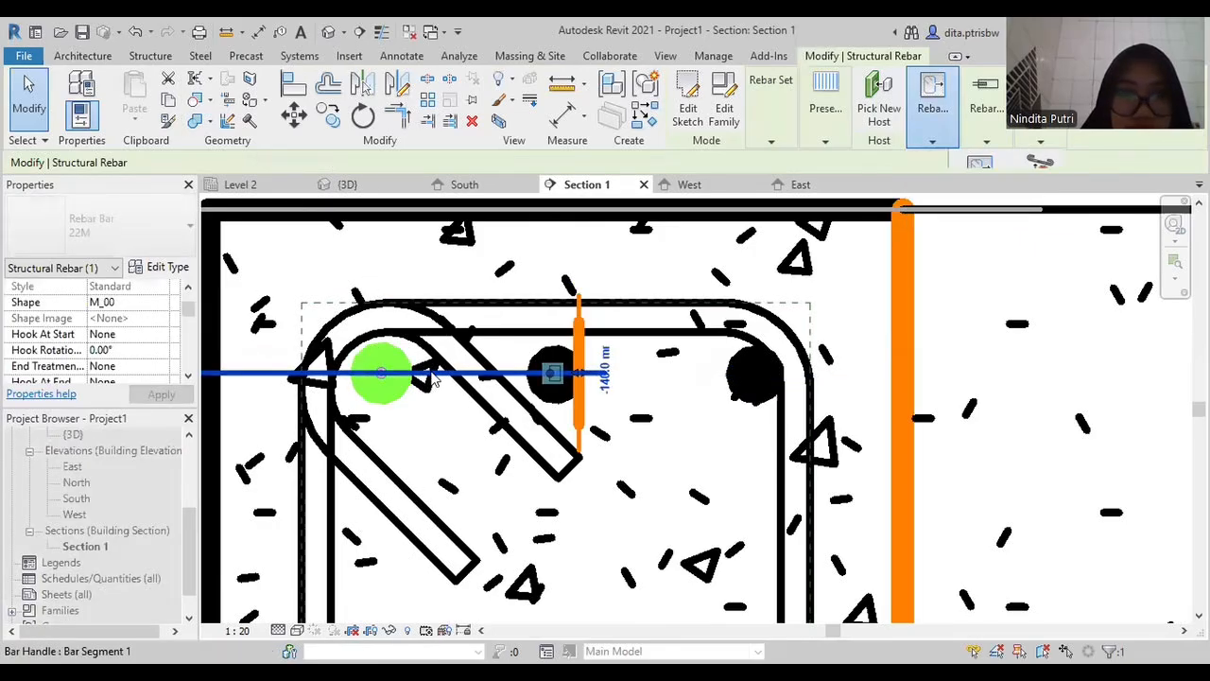
left_click(380, 380)
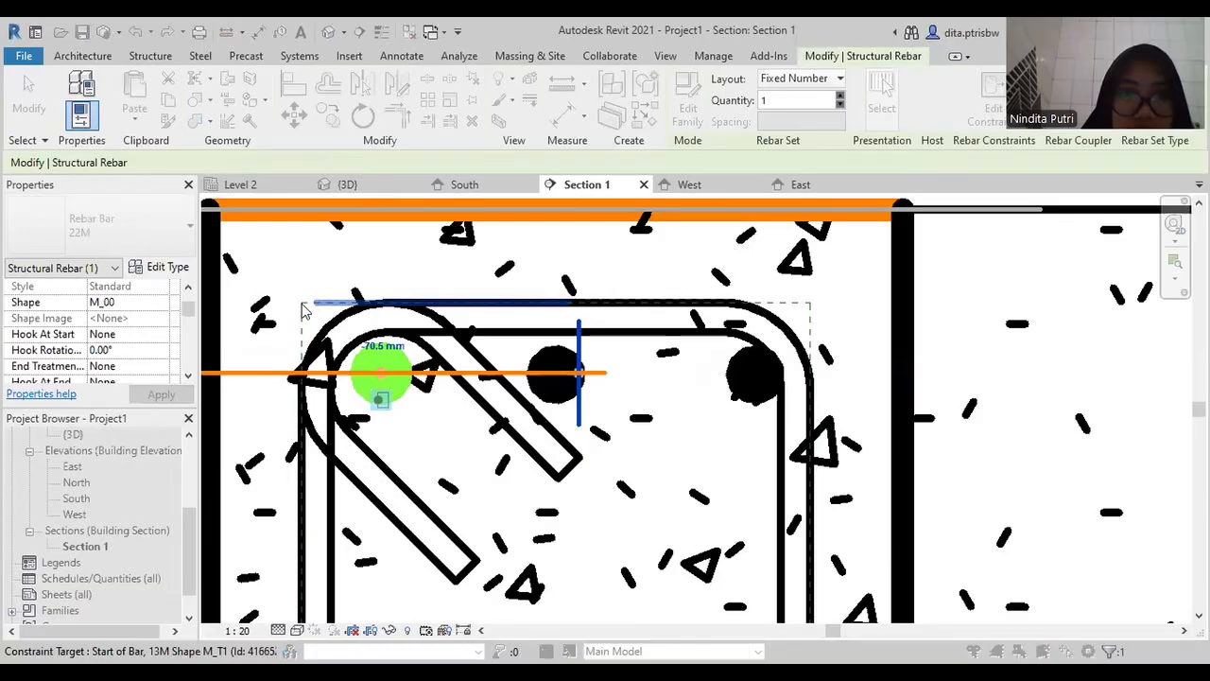
left_click(382, 347)
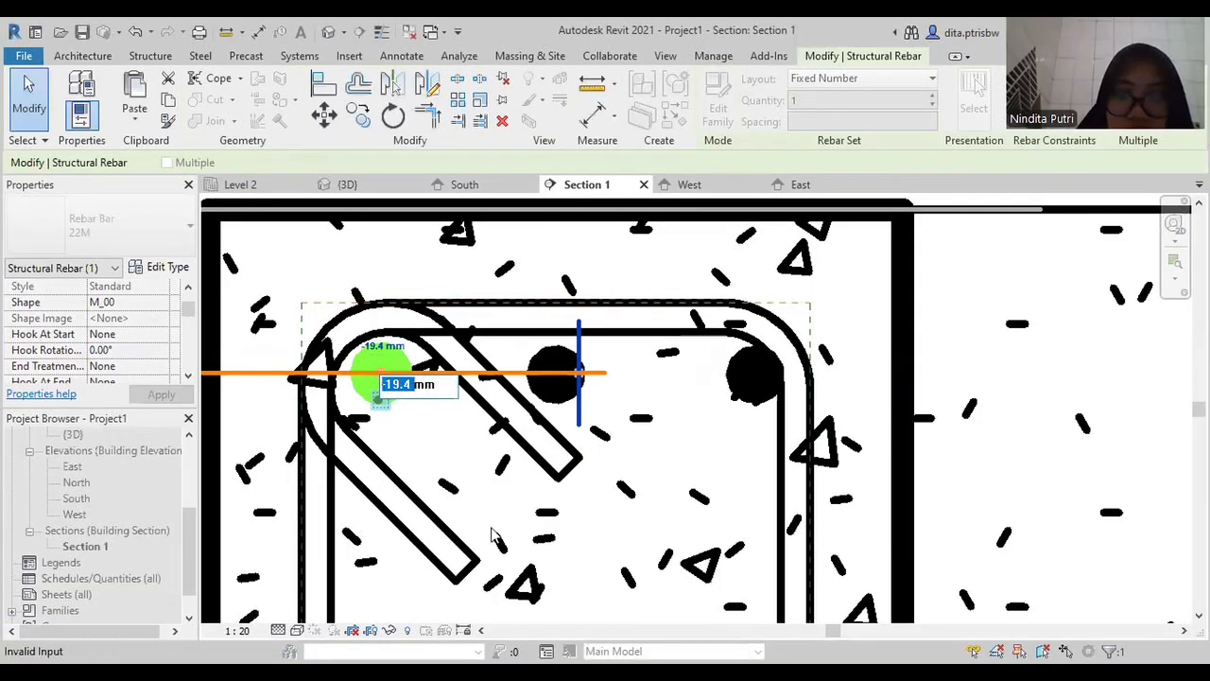
type("0")
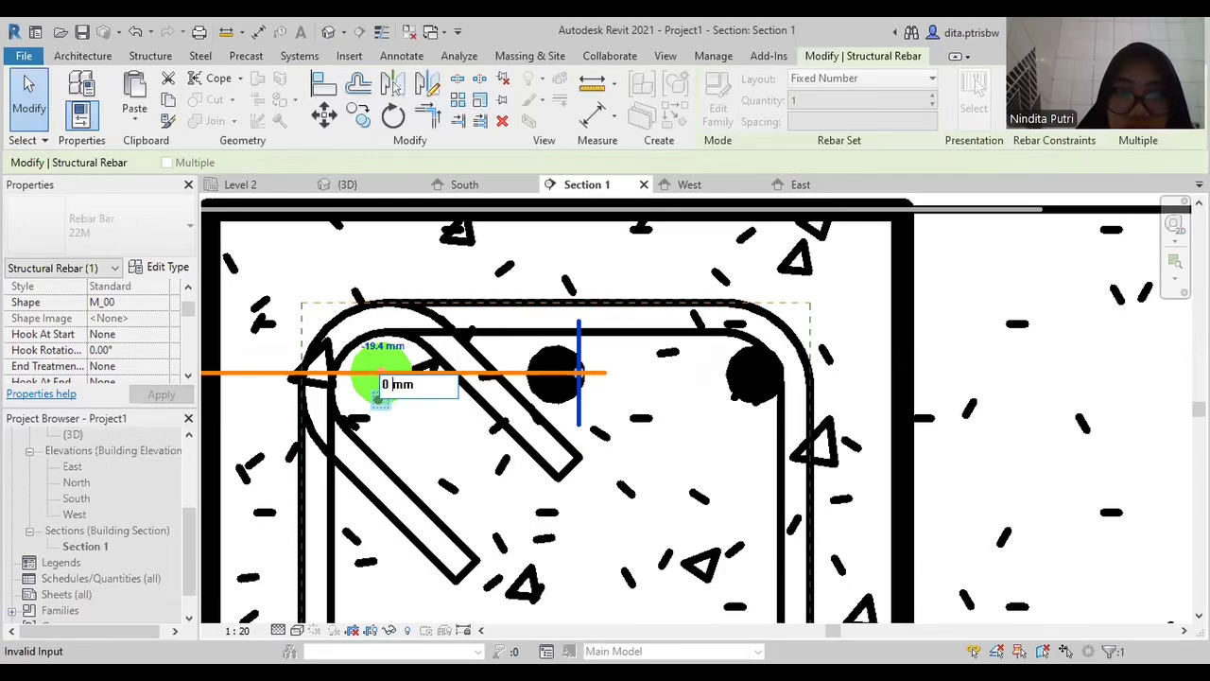
key("Return")
left_click(382, 302)
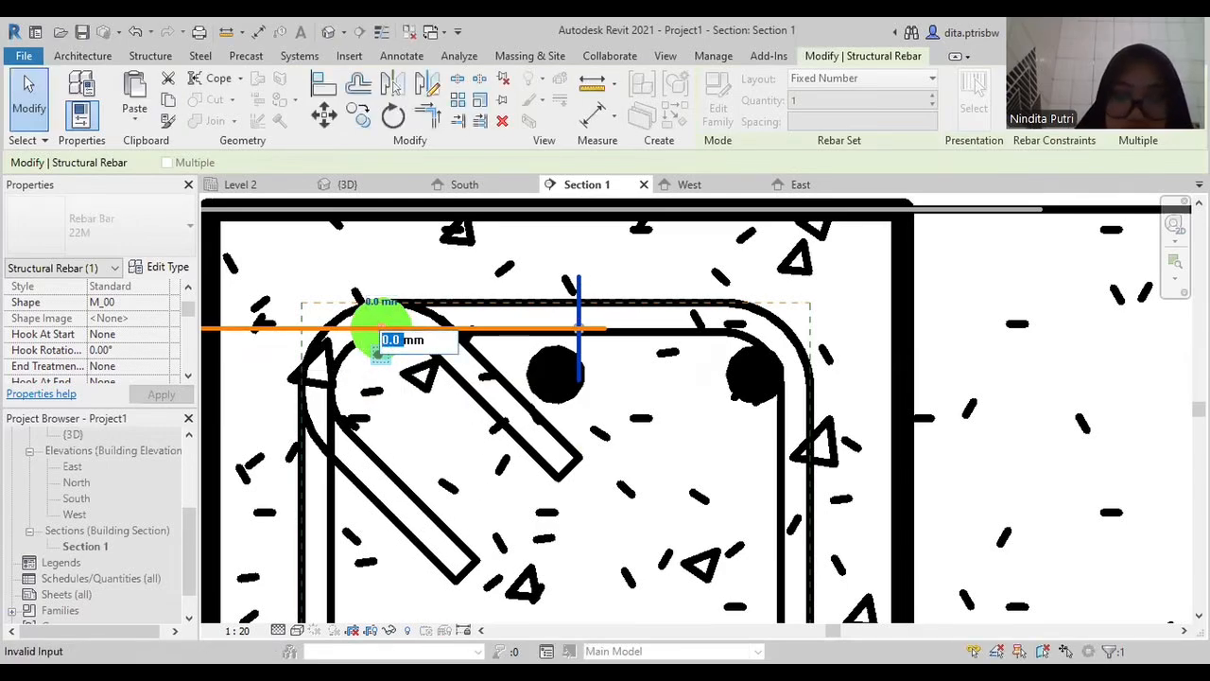
type("-20")
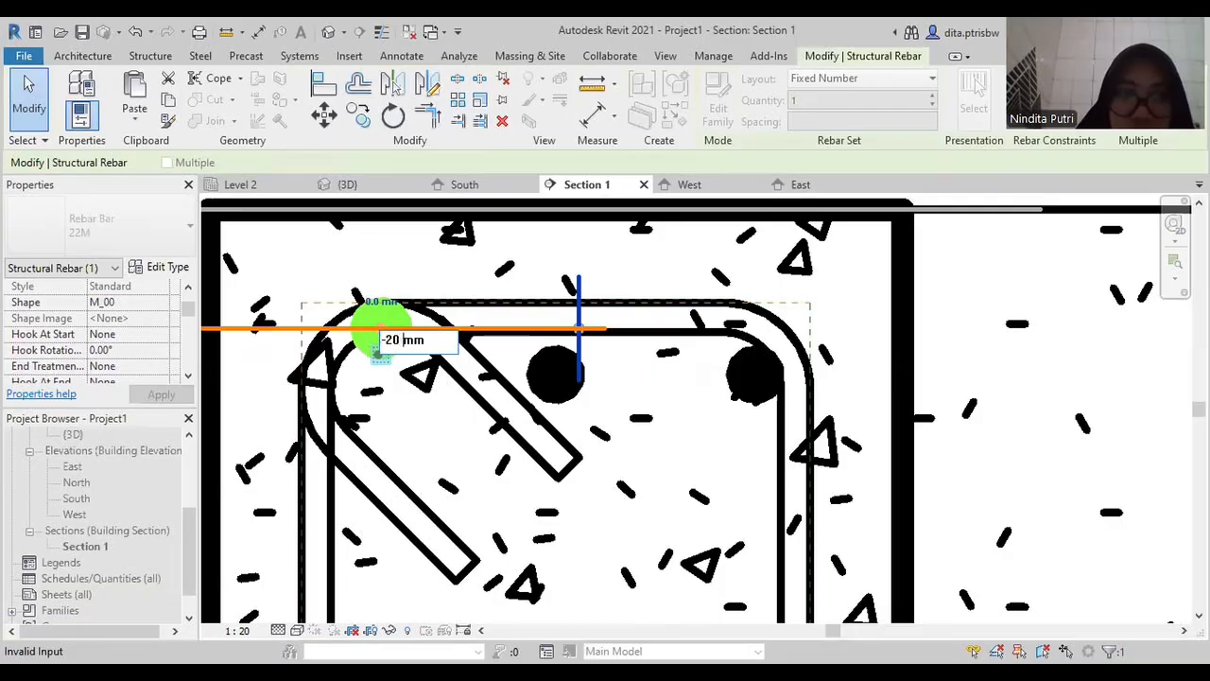
key("Return")
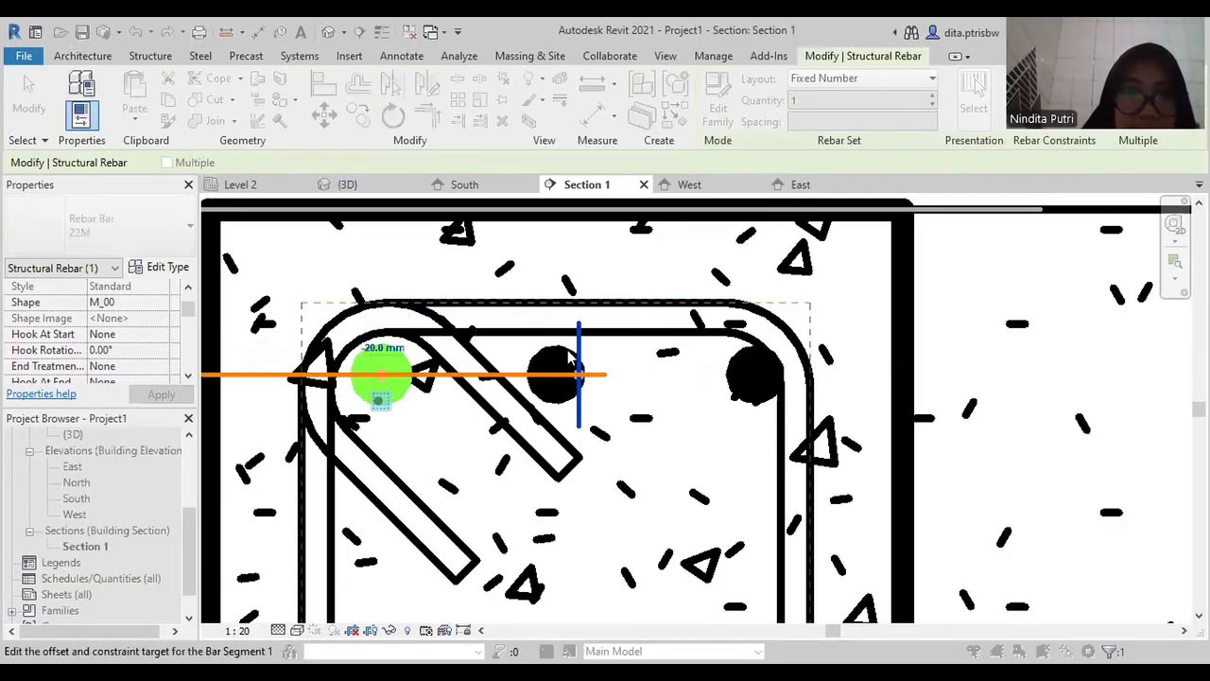
Shift the upper-left bar's plane toward the stirrup's left leg, to an offset of about -145 mm from the beam's left face
left_click(579, 355)
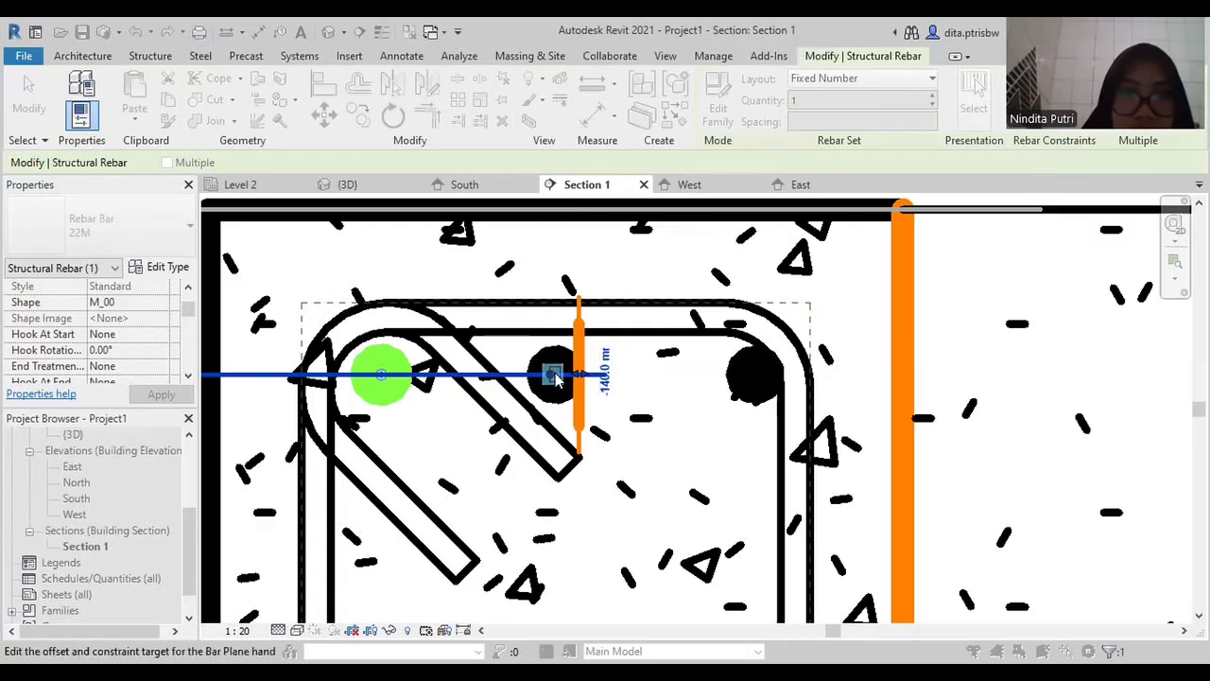
left_click_drag(580, 376, 556, 375)
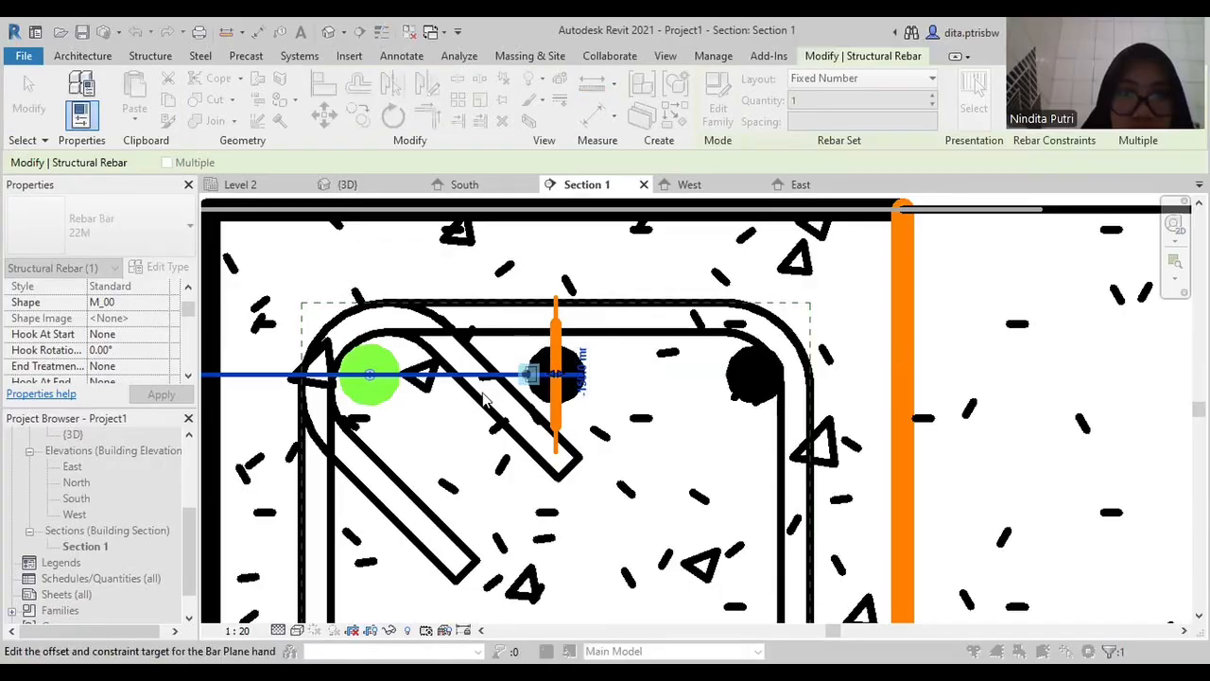
scroll(483, 399, "down", 2)
scroll(534, 377, "up", 3)
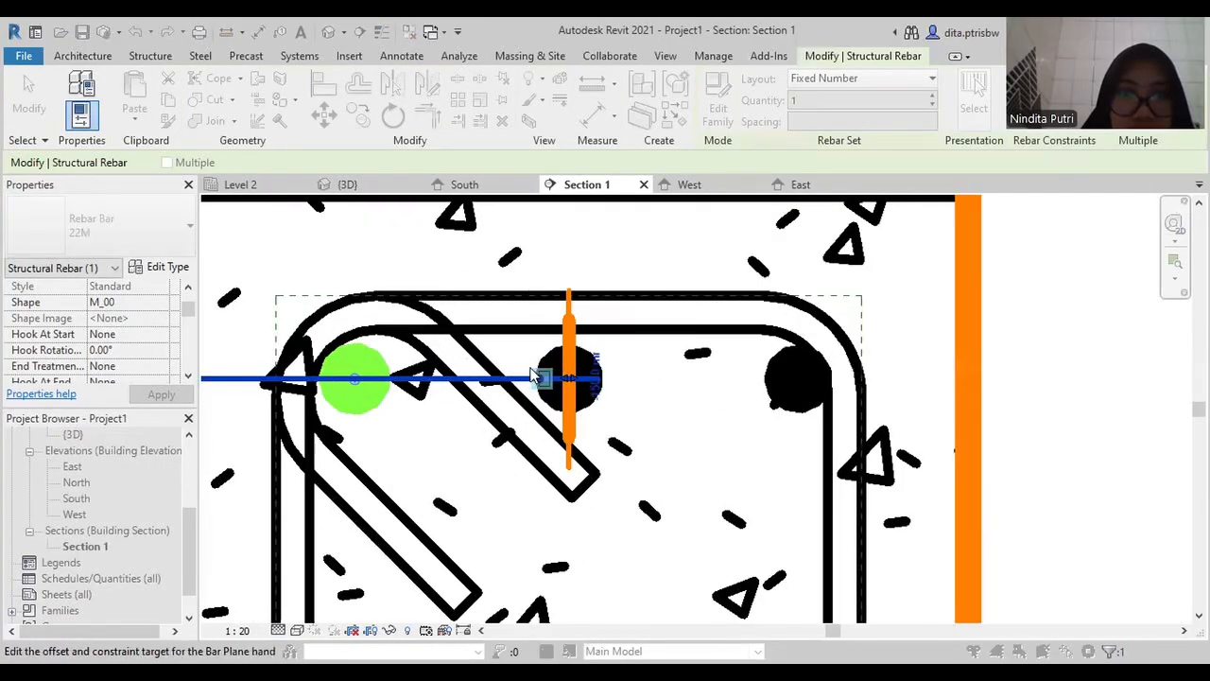
left_click_drag(566, 376, 556, 380)
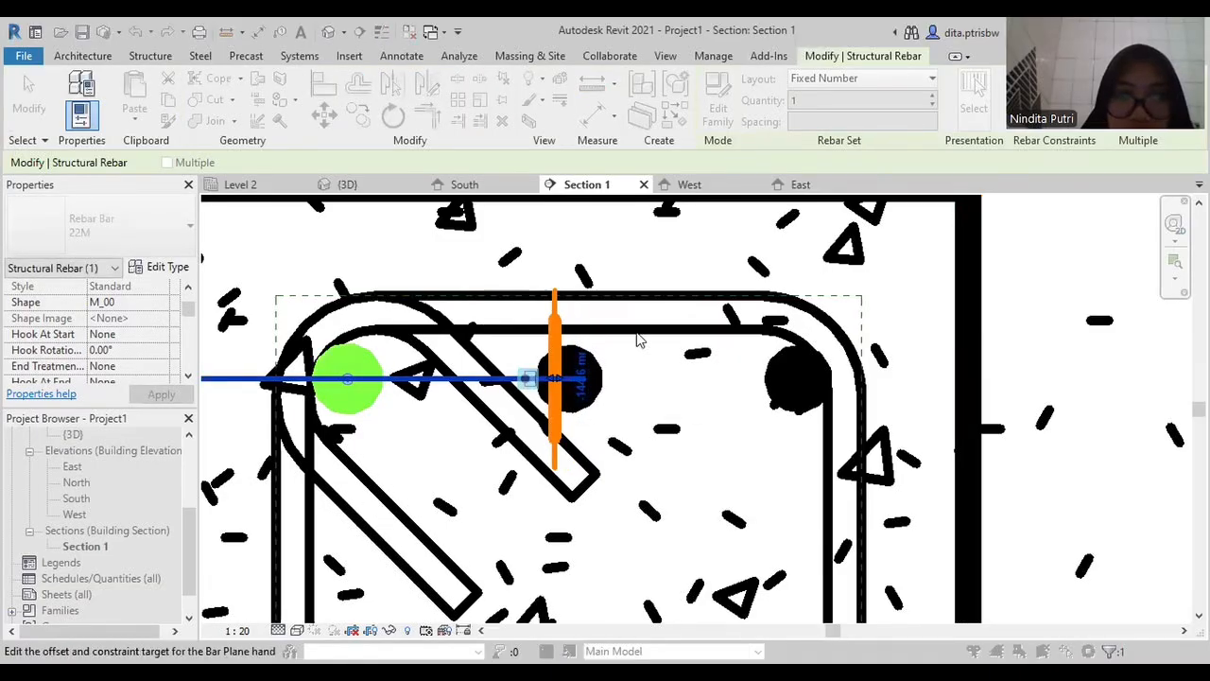
scroll(571, 376, "down", 3)
scroll(571, 376, "up", 2)
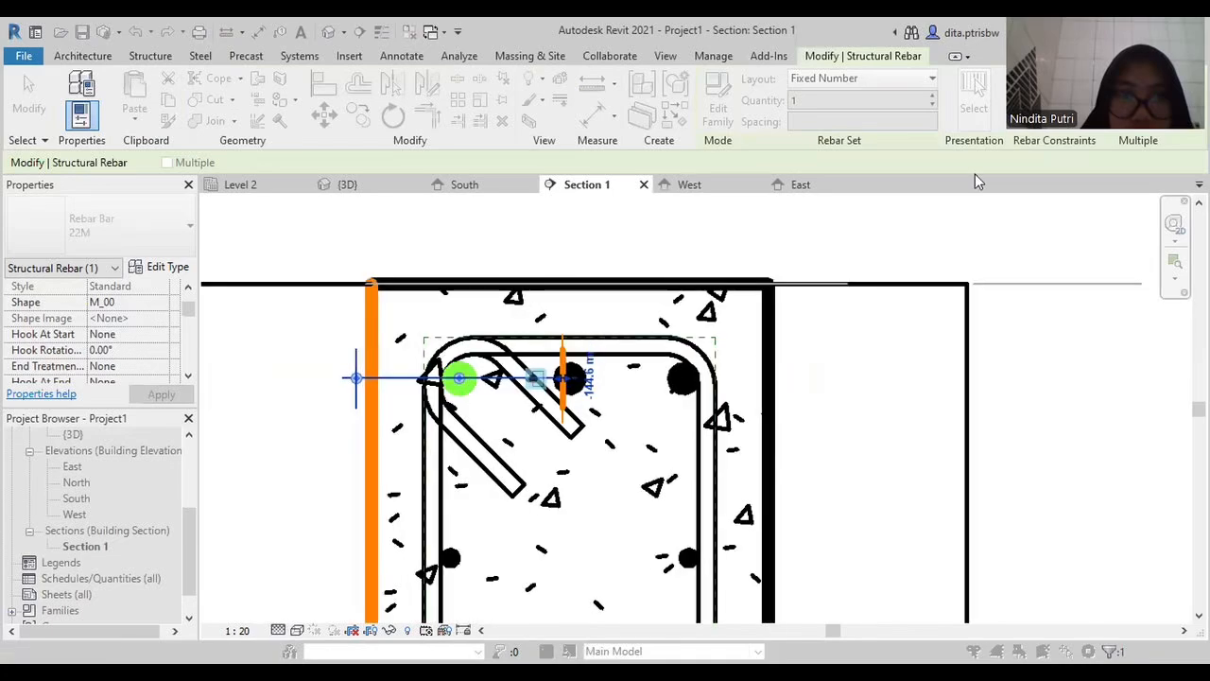
left_click(536, 377)
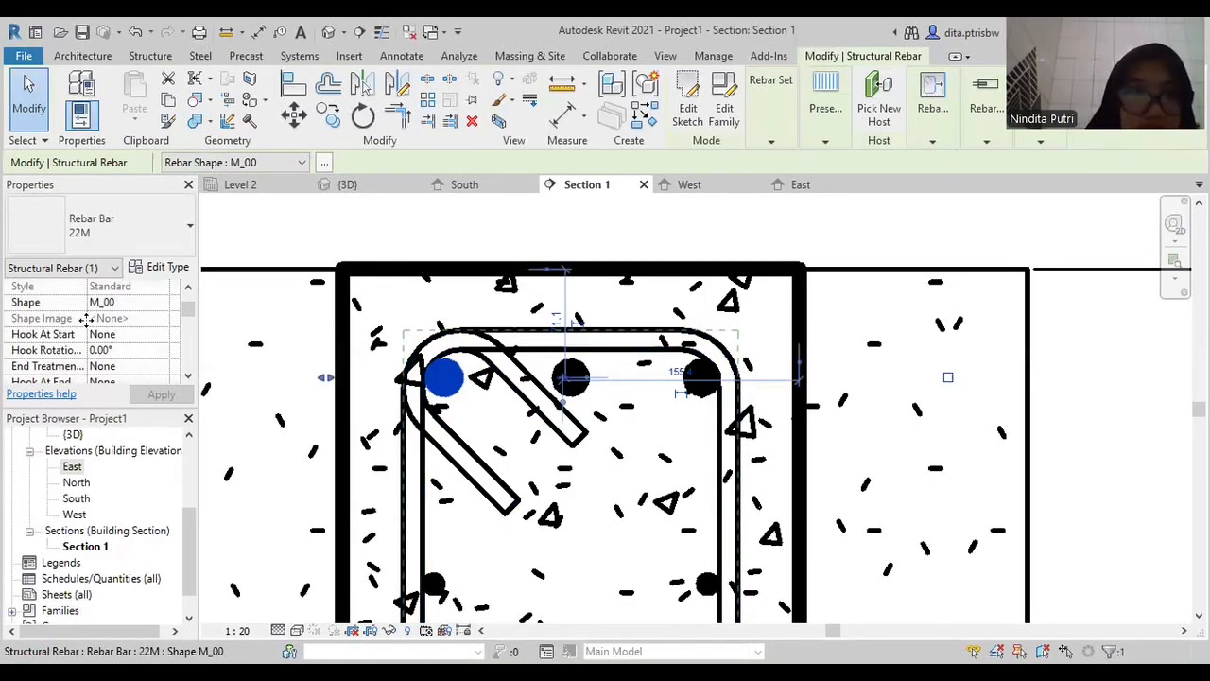
Set Hook At Start of the upper-left 22M bar to the standard 90-degree hook
left_click(159, 339)
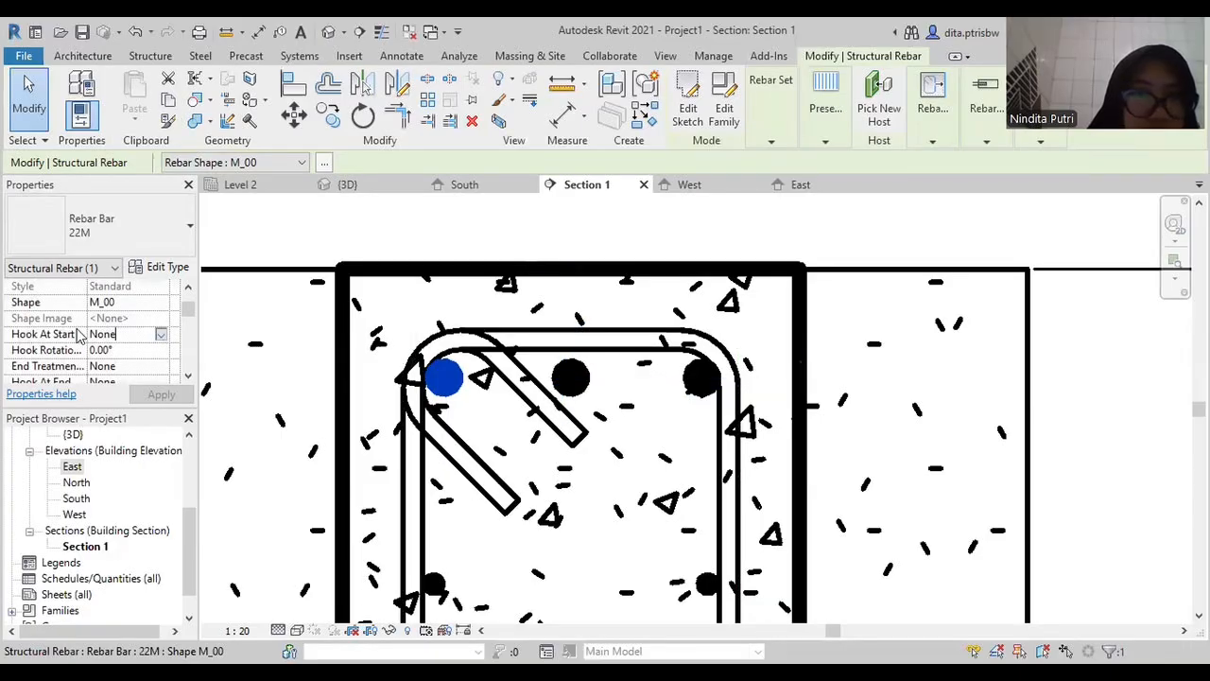
scroll(164, 336, "down", 1)
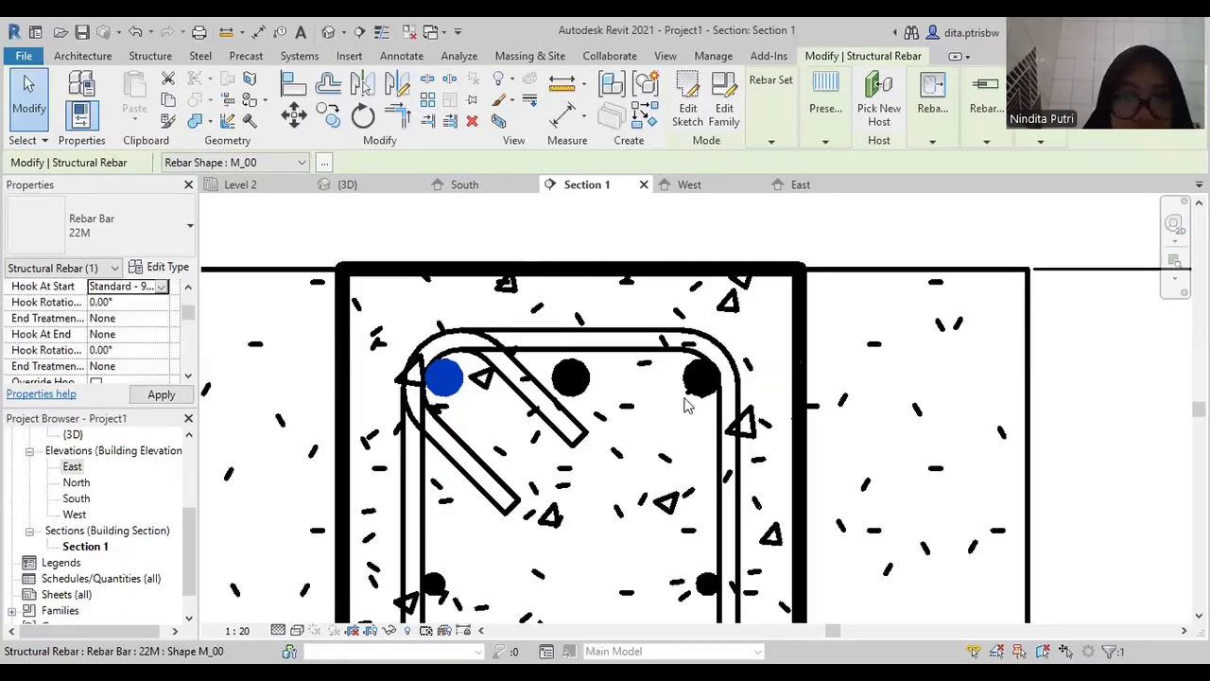
left_click(161, 395)
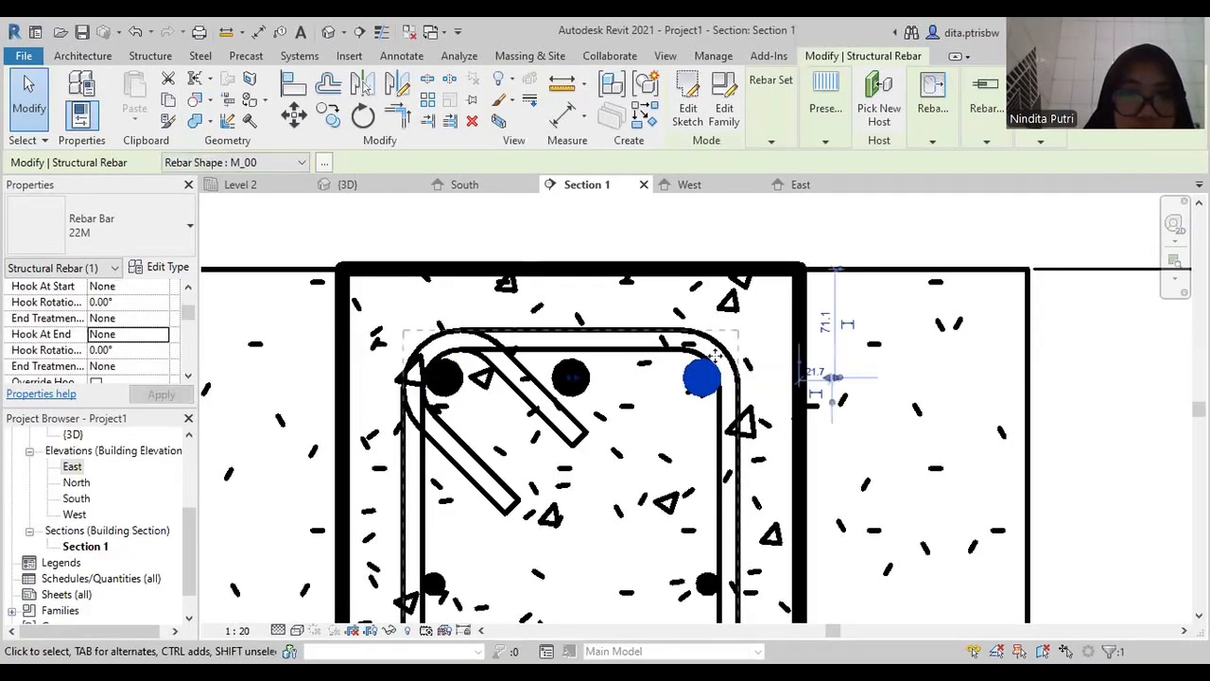
Set Hook At End of the upper-right 22M bar to the standard 90-degree hook and apply it
left_click(164, 342)
left_click(138, 335)
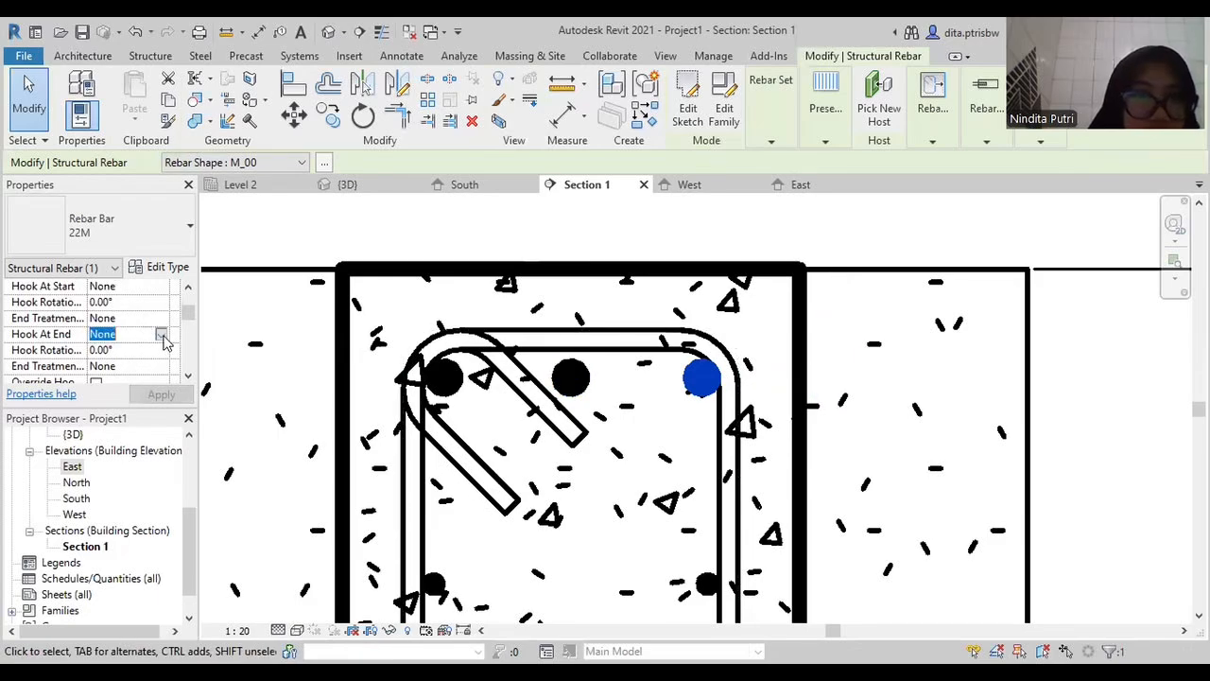
left_click(163, 334)
left_click(156, 400)
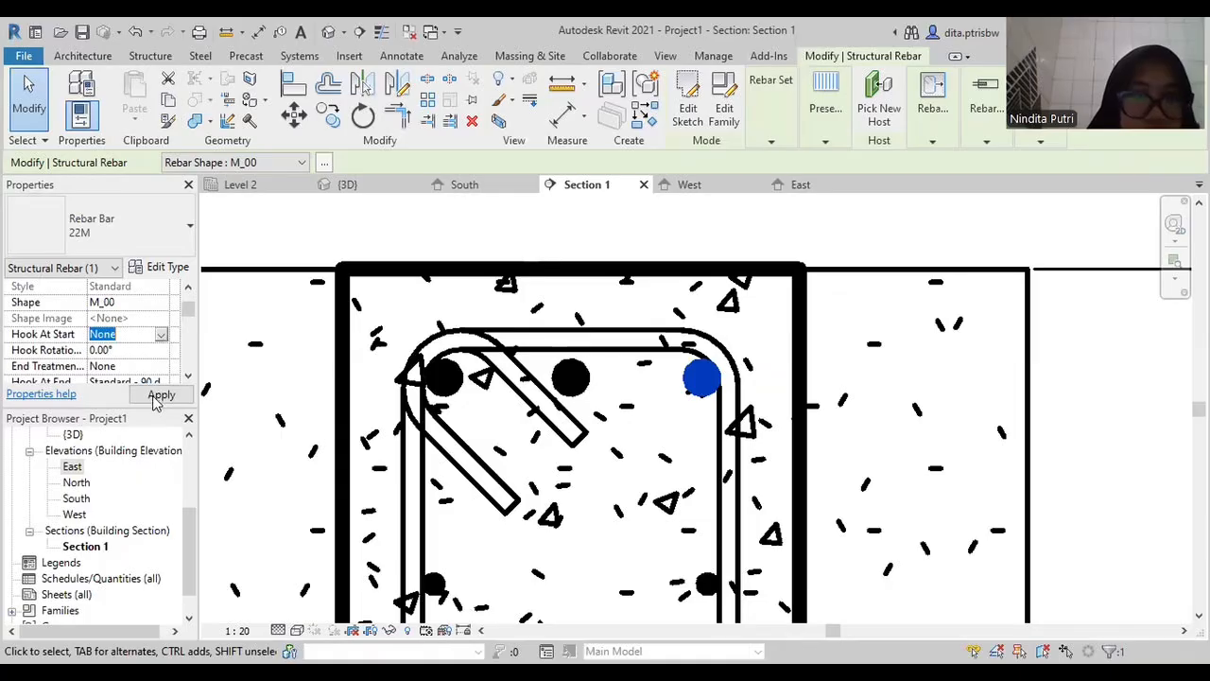
Set Hook At End of the upper-left 22M bar to the standard 90-degree hook as well
left_click(444, 378)
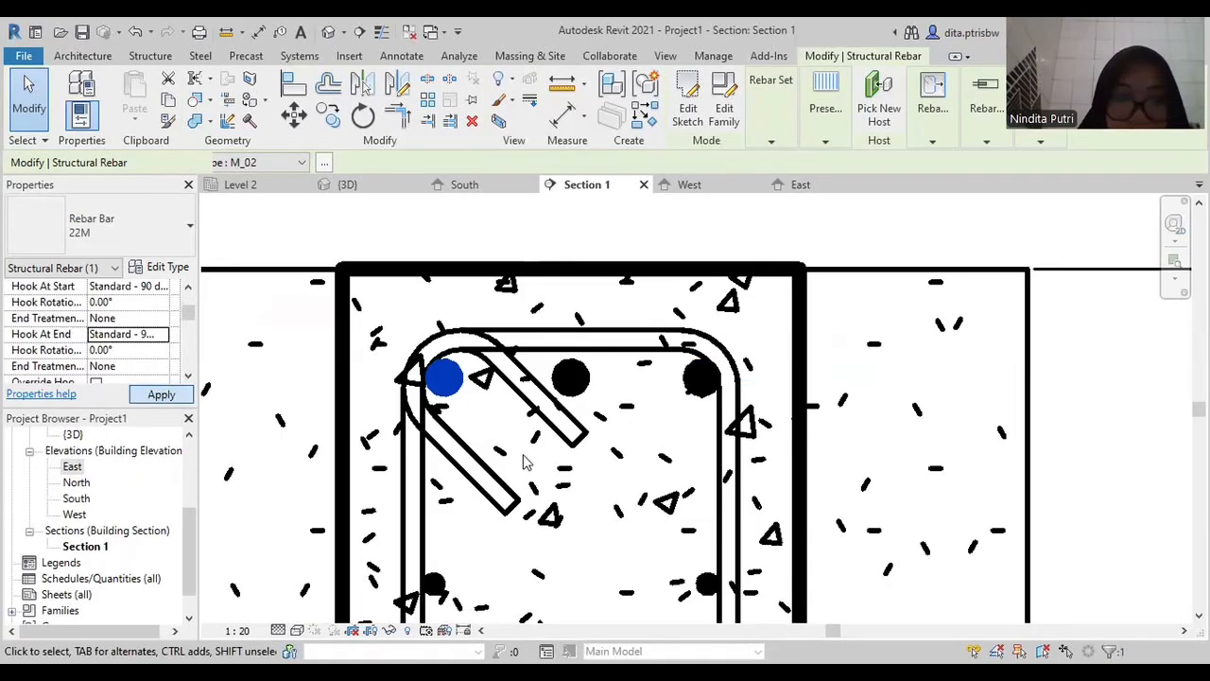
scroll(440, 419, "down", 1)
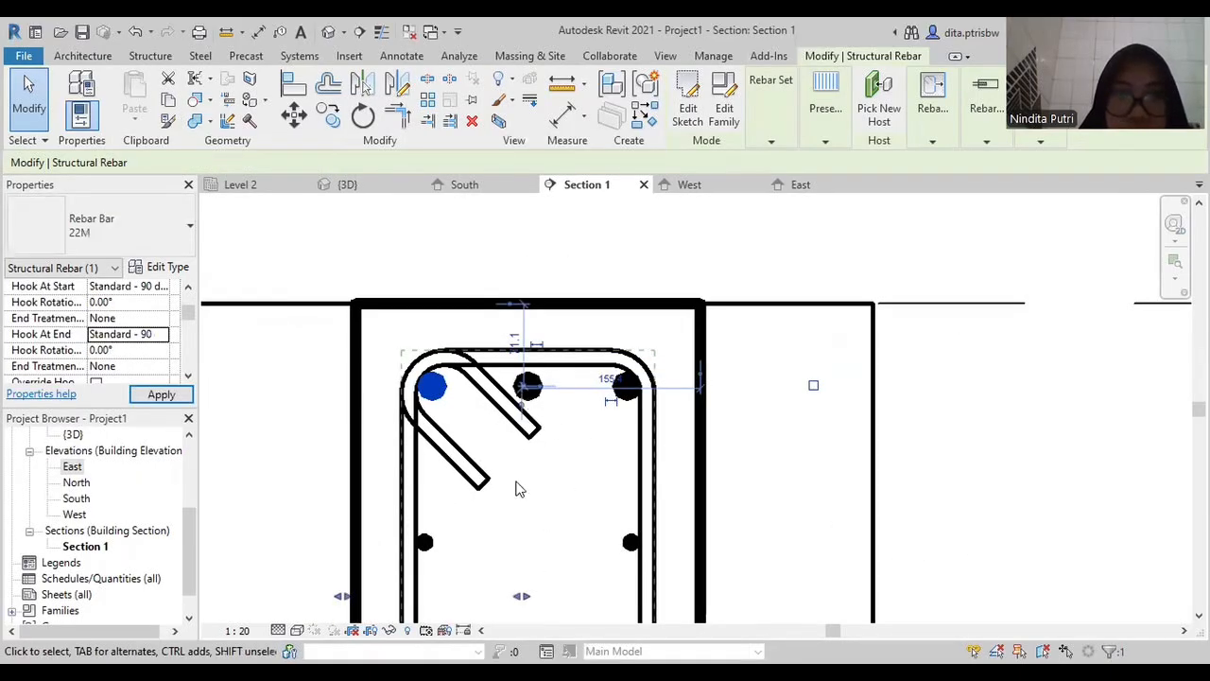
scroll(518, 488, "down", 1)
scroll(503, 274, "down", 2)
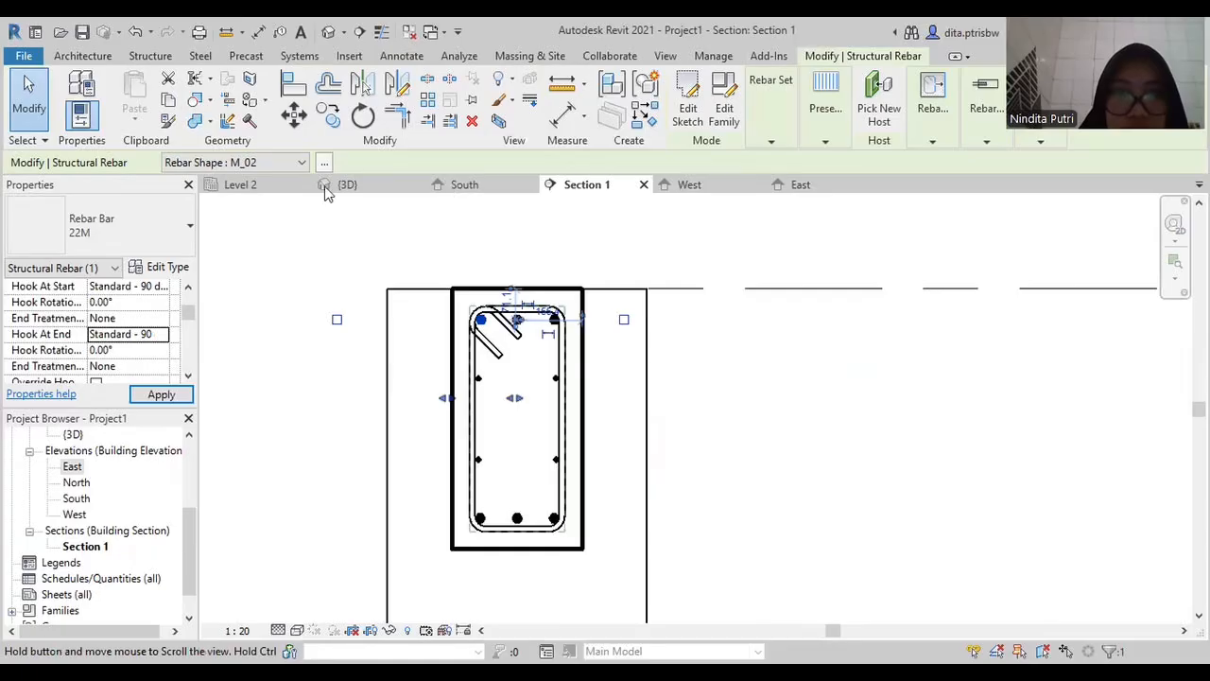
Open the Level 2 plan and display the beam's reinforcement in wireframe at fine detail
left_click(352, 185)
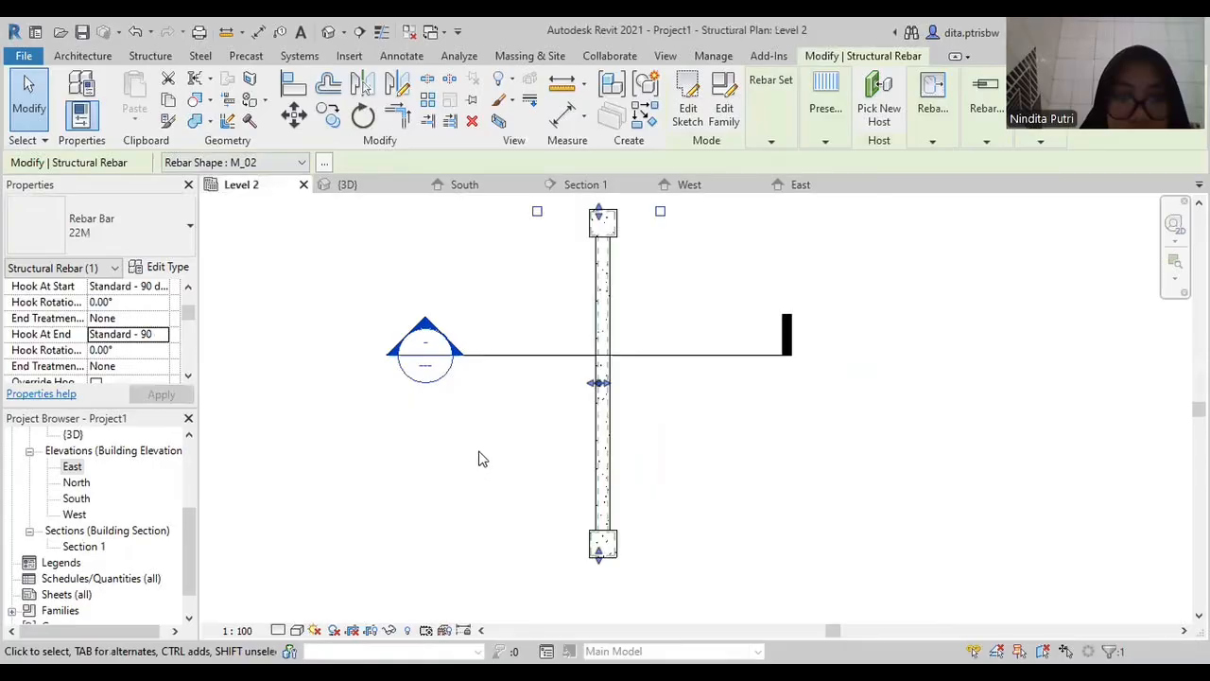
scroll(596, 357, "up", 1)
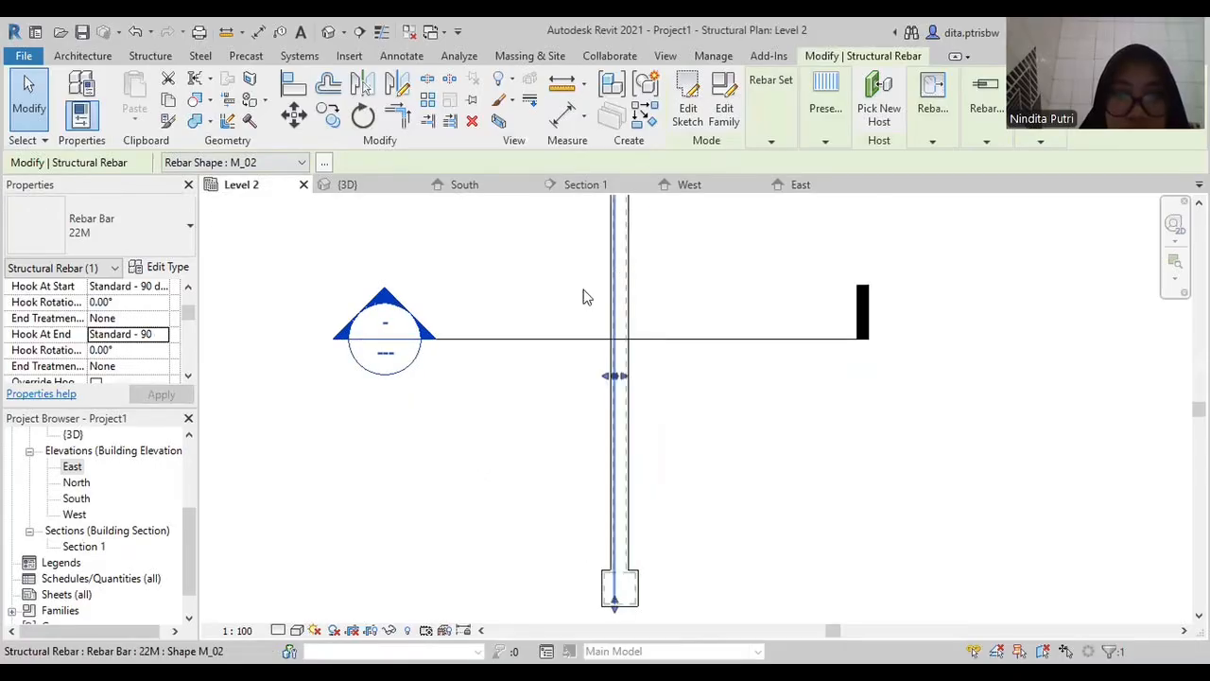
scroll(473, 434, "down", 1)
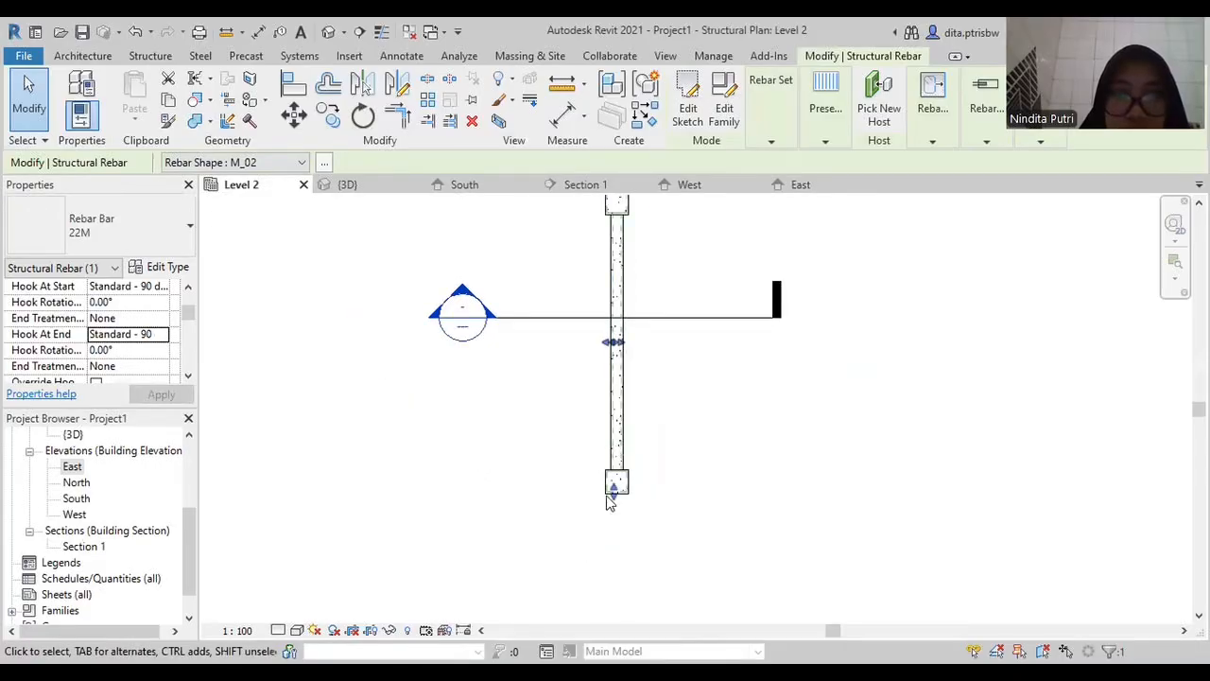
scroll(610, 501, "up", 1)
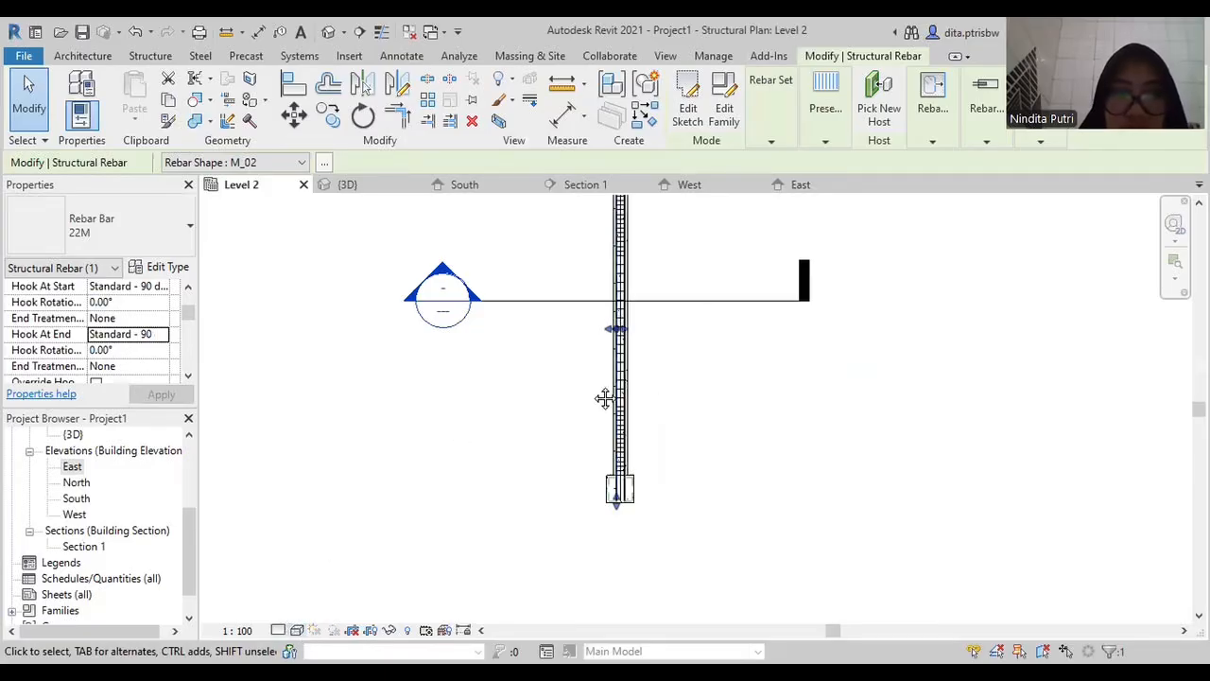
left_click(450, 457)
scroll(450, 457, "down", 2)
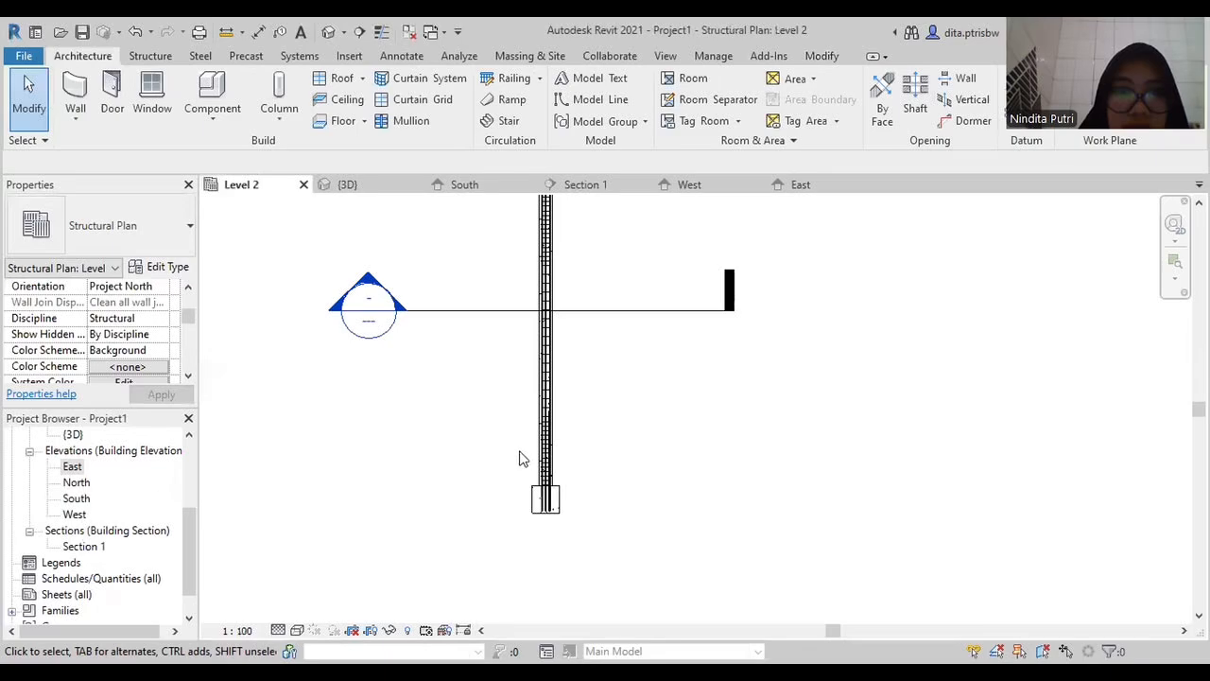
scroll(433, 433, "up", 2)
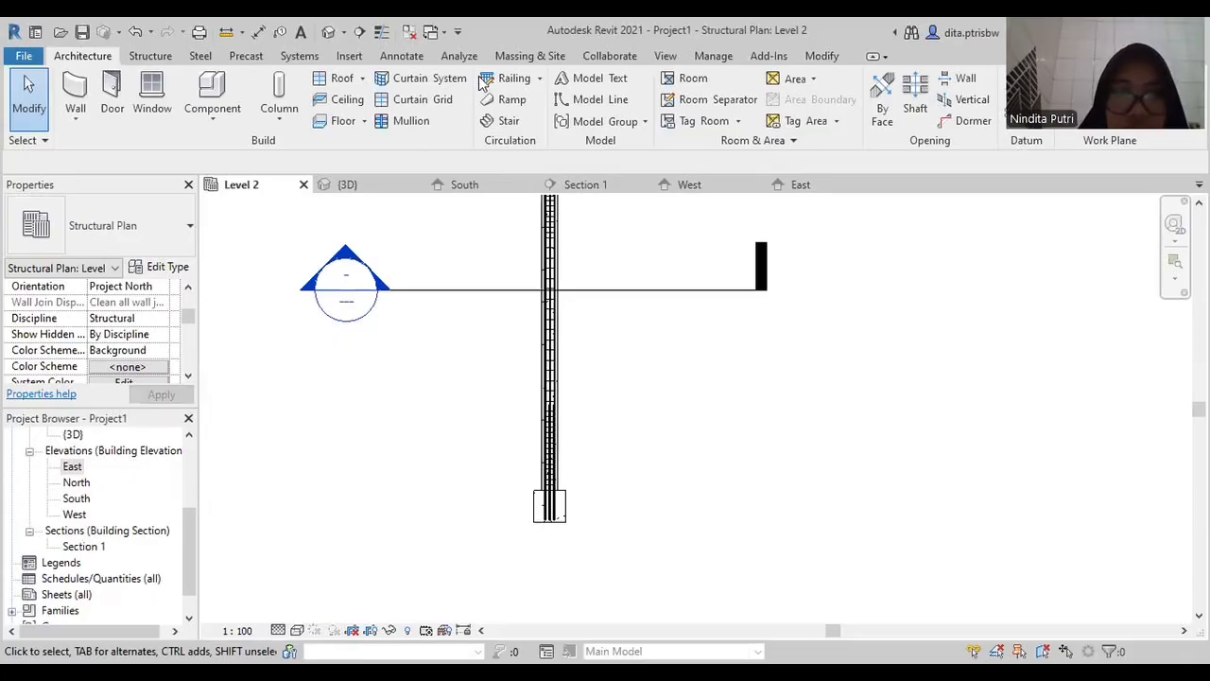
Create a building section across the beam just above the lower column, with its view depth shortened to about 1227 mm
left_click(666, 56)
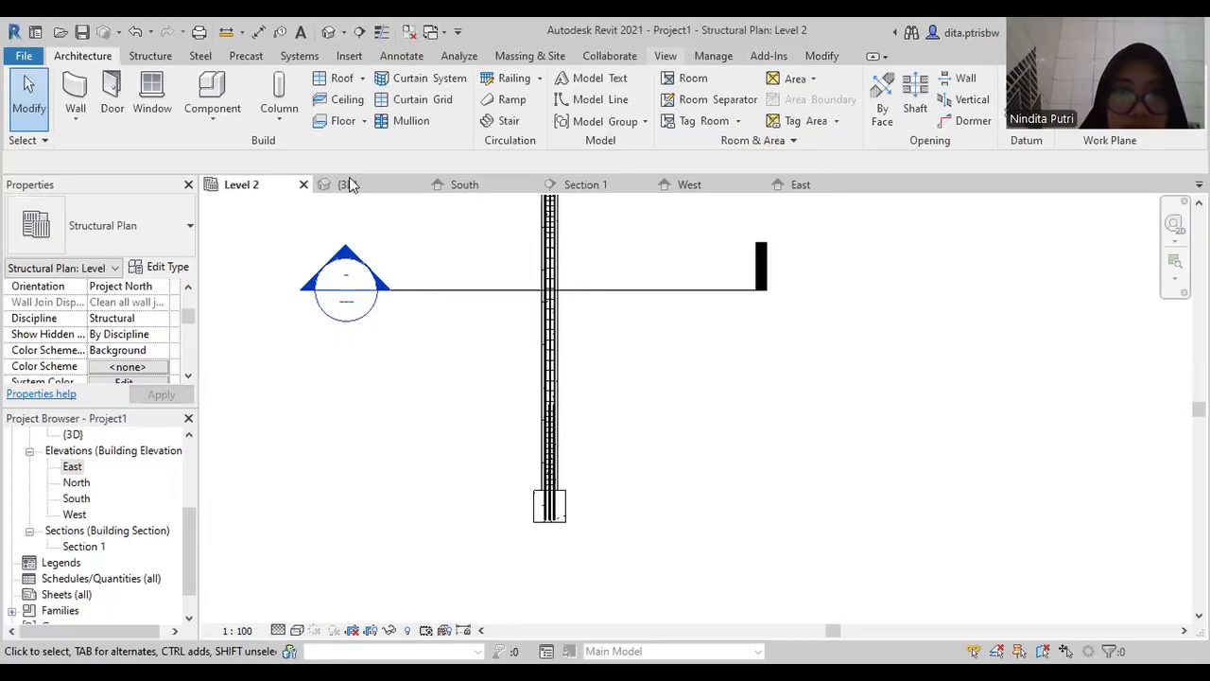
left_click(545, 111)
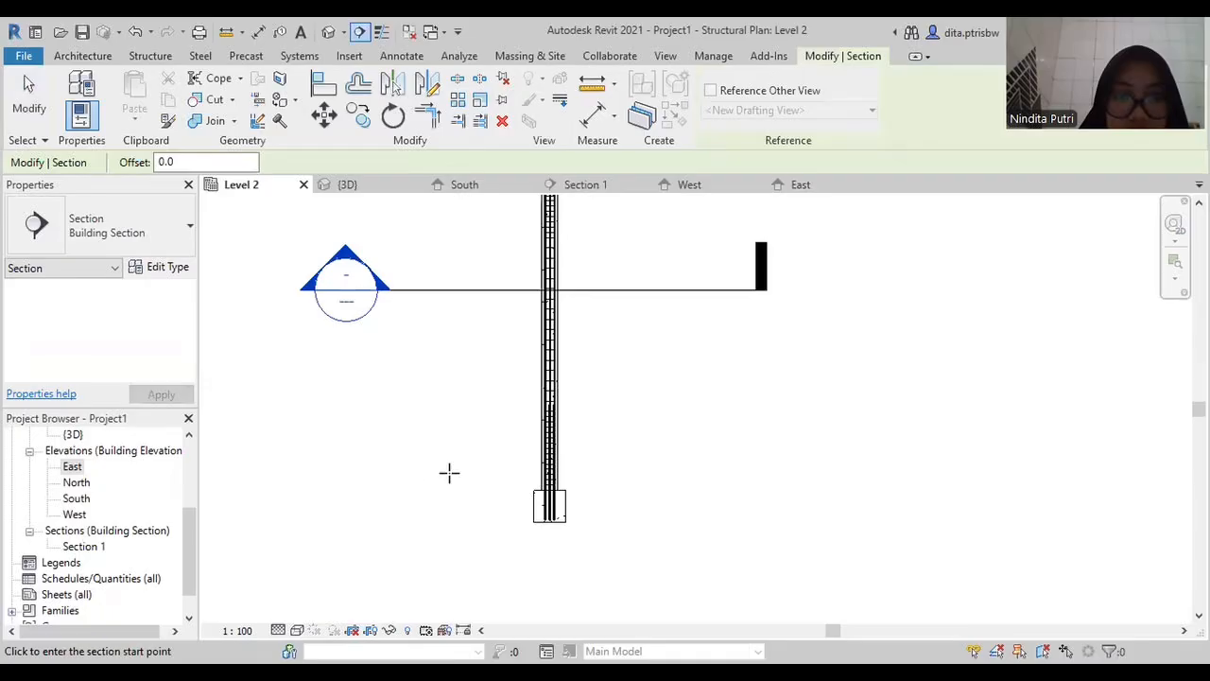
left_click(448, 476)
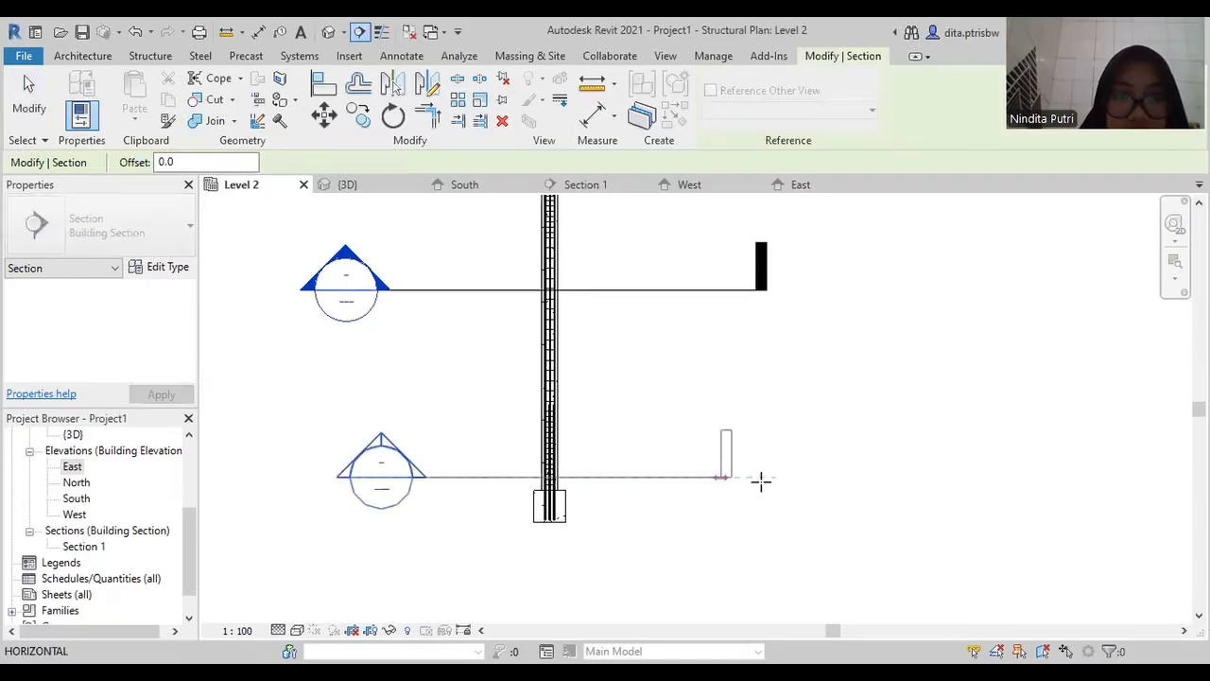
left_click(592, 330)
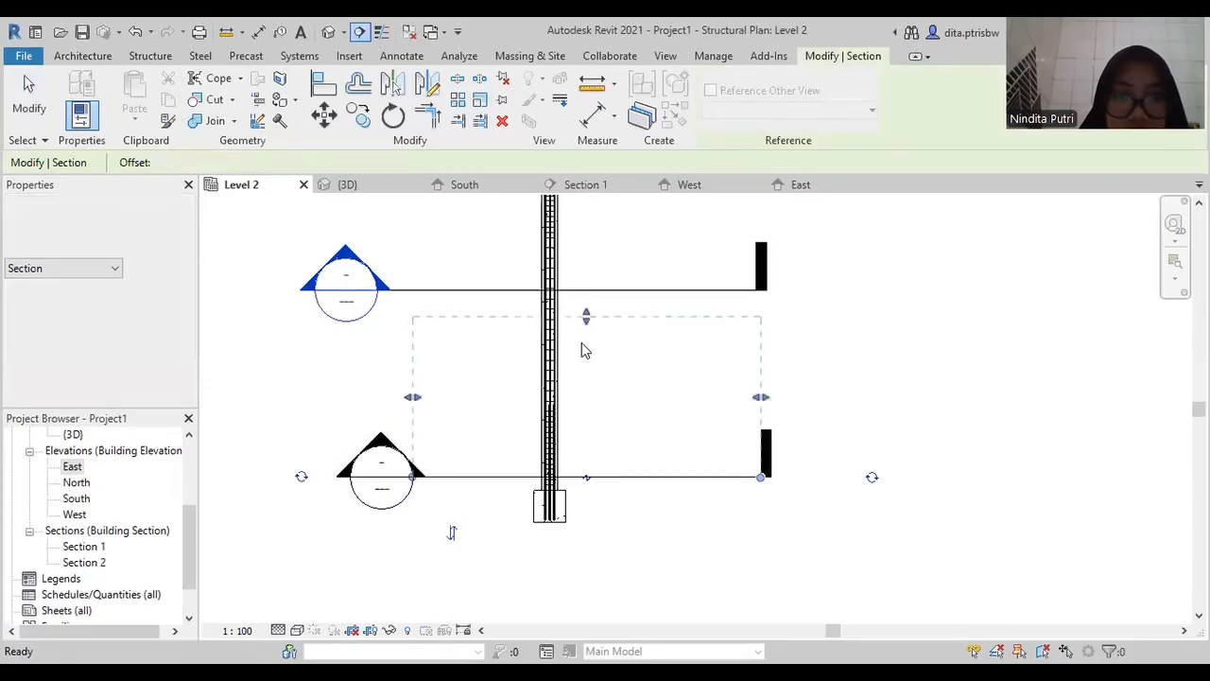
key("Escape")
left_click_drag(576, 410, 580, 416)
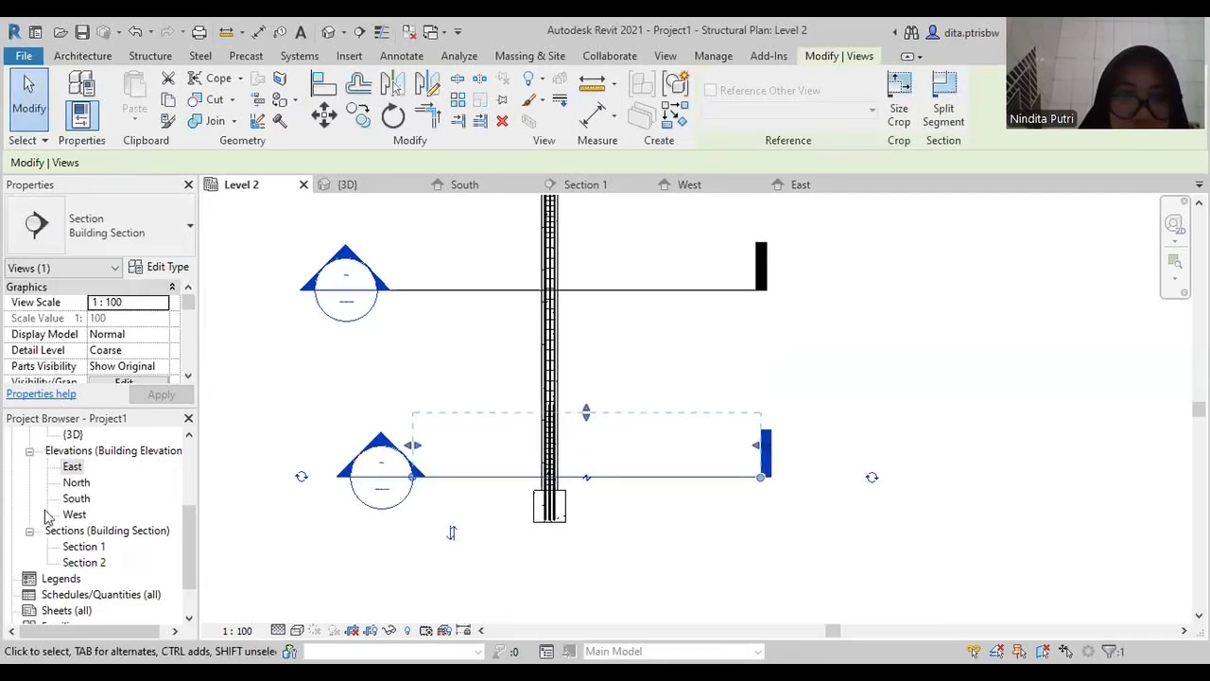
Open the Section 2 view and turn off Crop View and Crop Region Visible
scroll(80, 553, "down", 1)
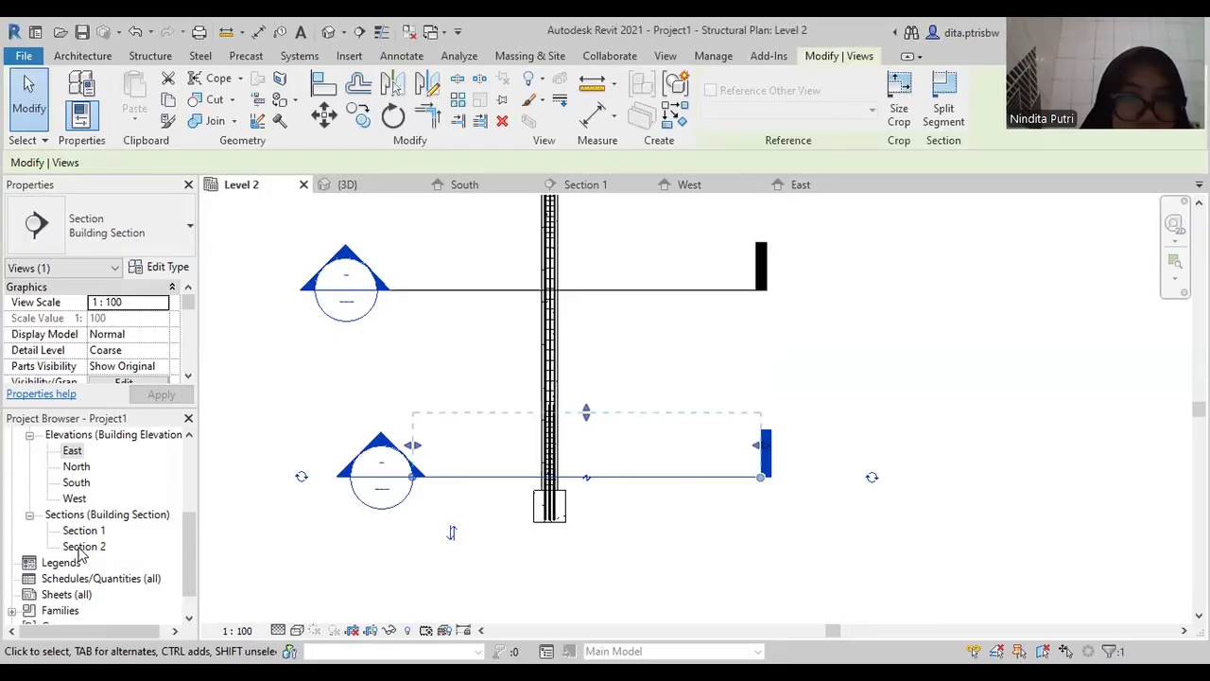
double_click(89, 546)
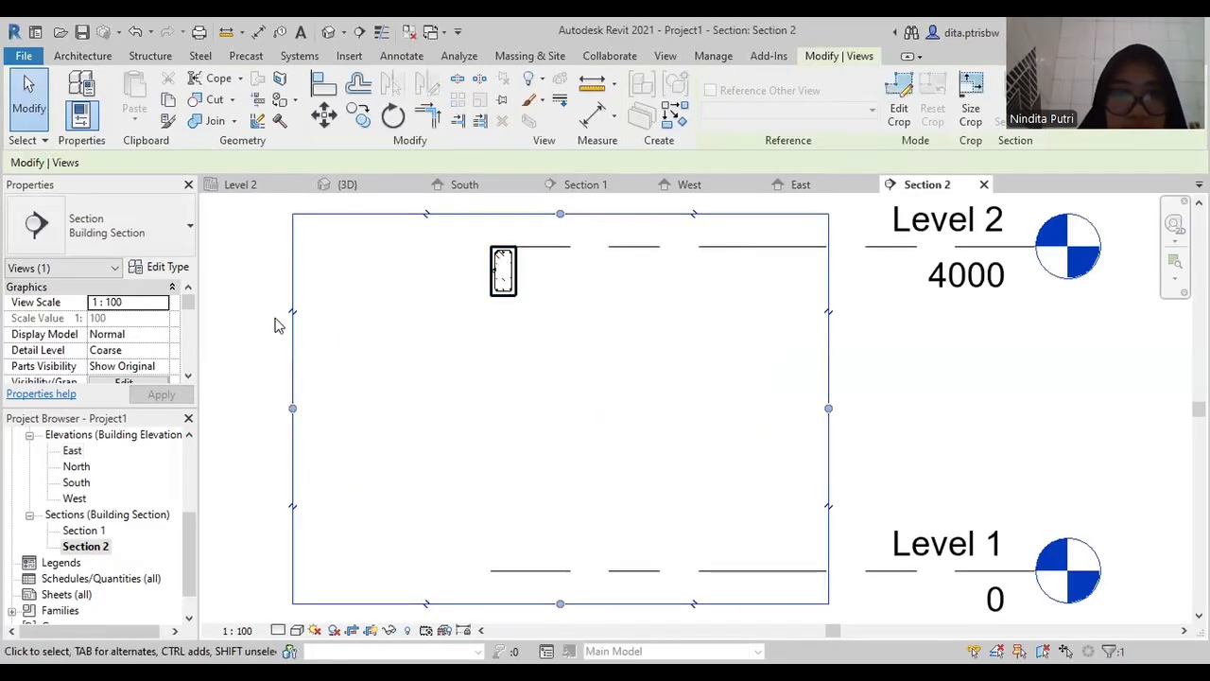
left_click_drag(338, 405, 255, 303)
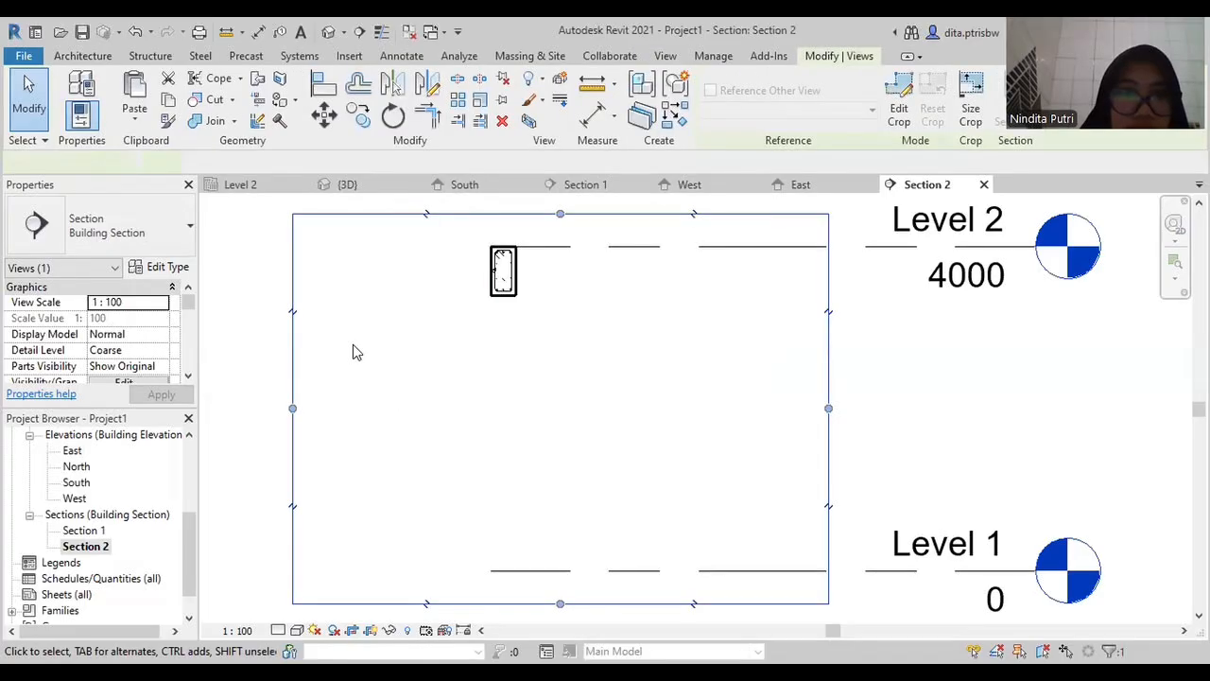
left_click(271, 293)
left_click_drag(334, 286, 68, 366)
scroll(68, 366, "down", 5)
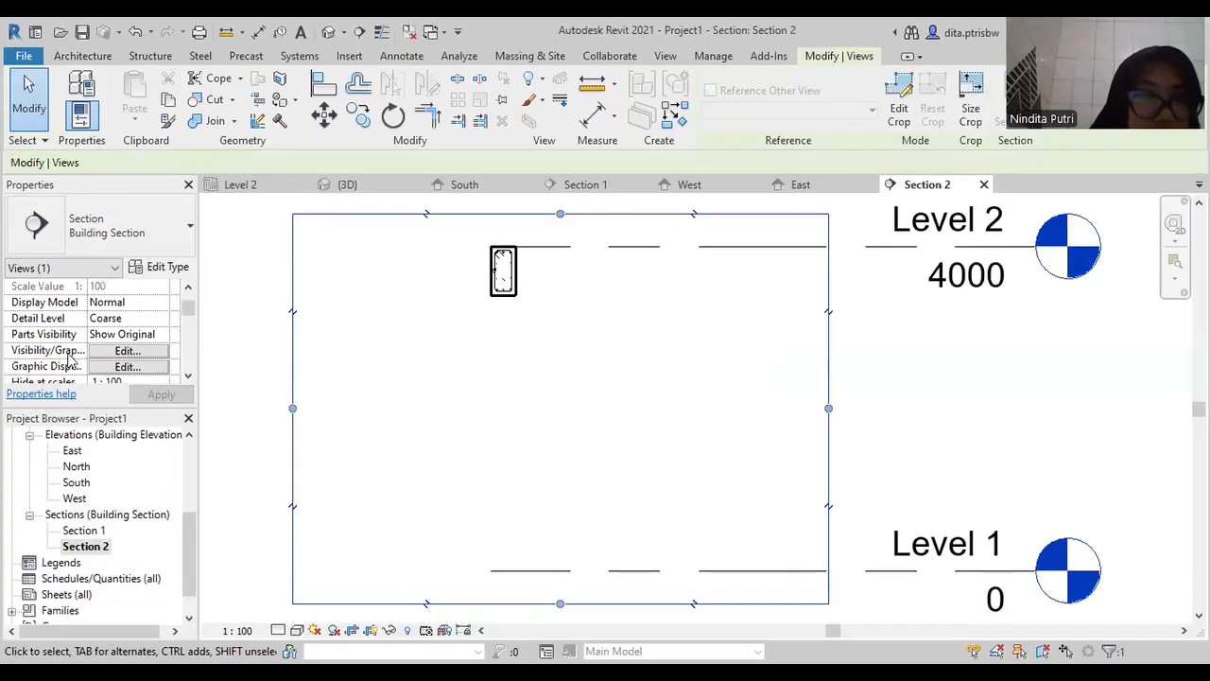
scroll(68, 361, "down", 3)
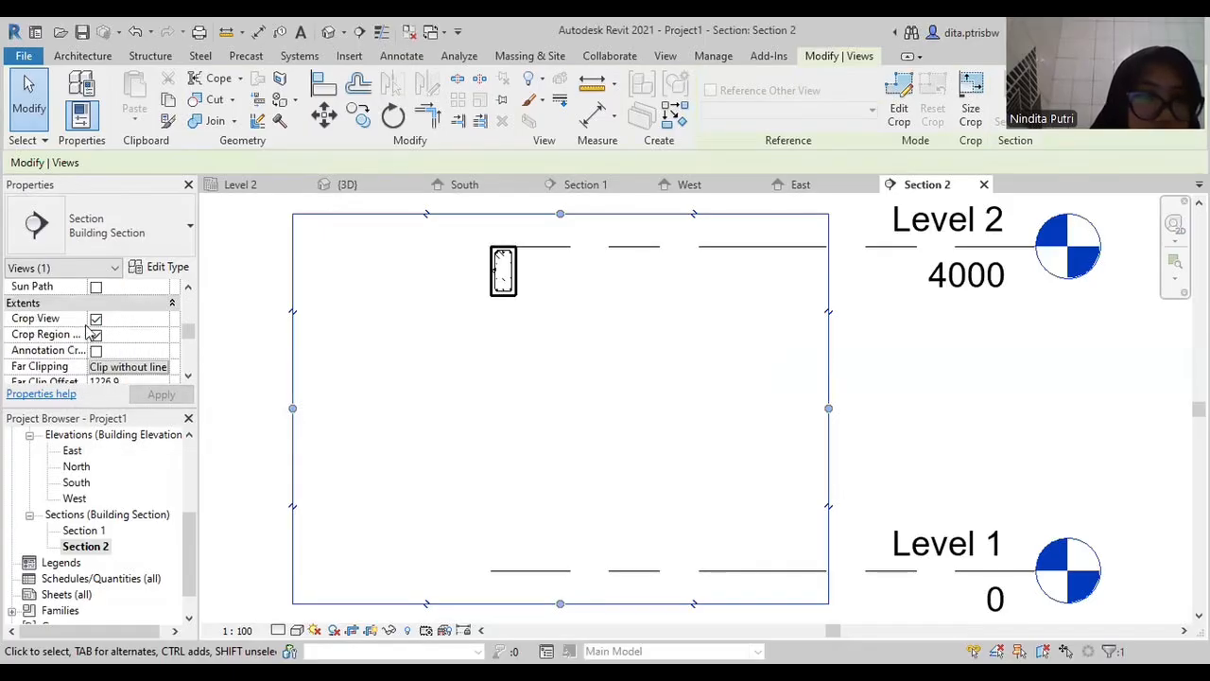
left_click(97, 335)
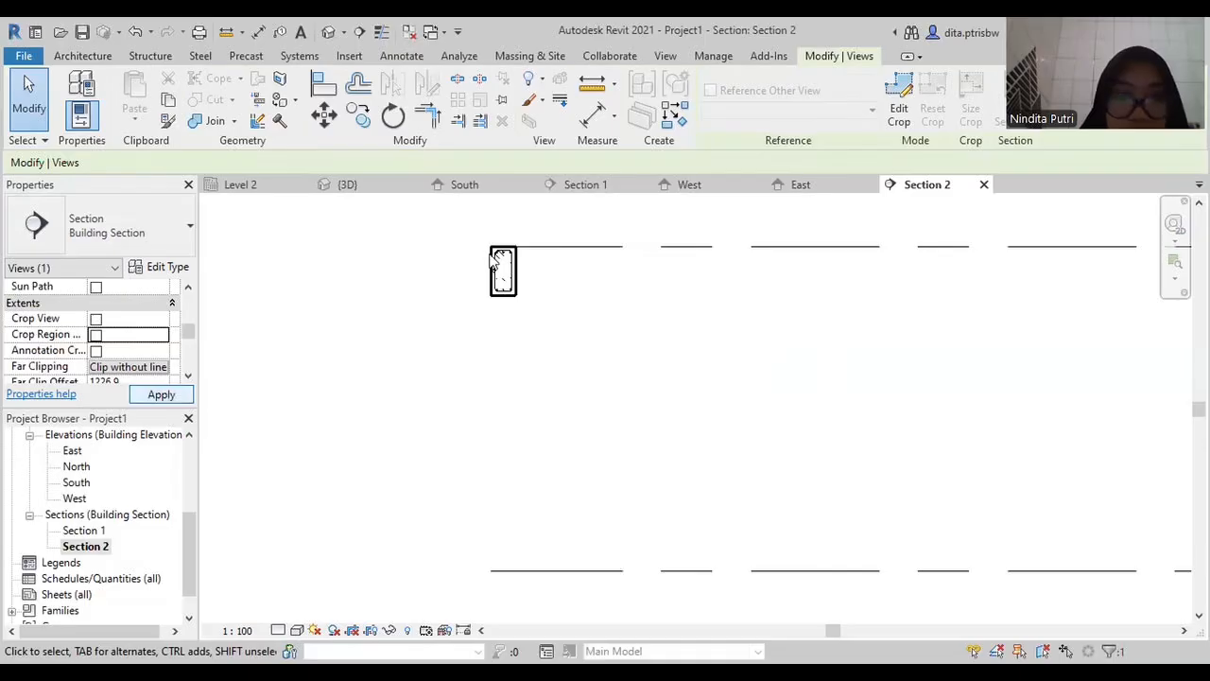
Set the Section 2 view to fine detail, wireframe style and a 1:20 scale
scroll(487, 273, "up", 2)
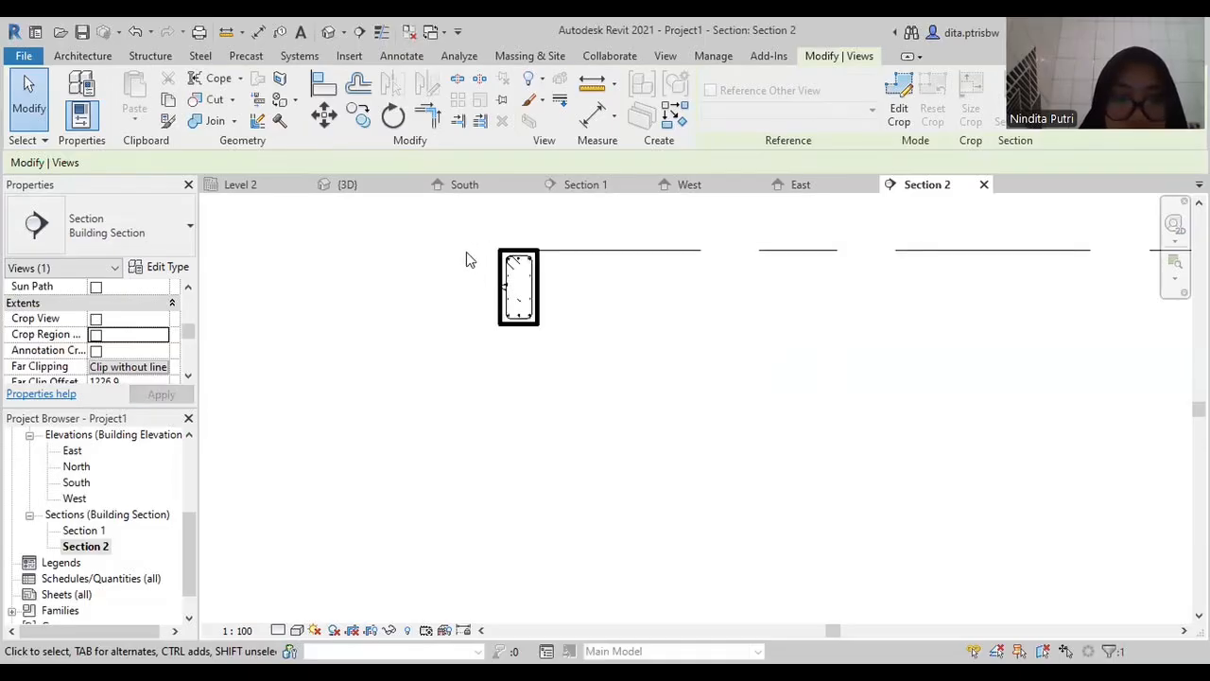
scroll(494, 250, "up", 1)
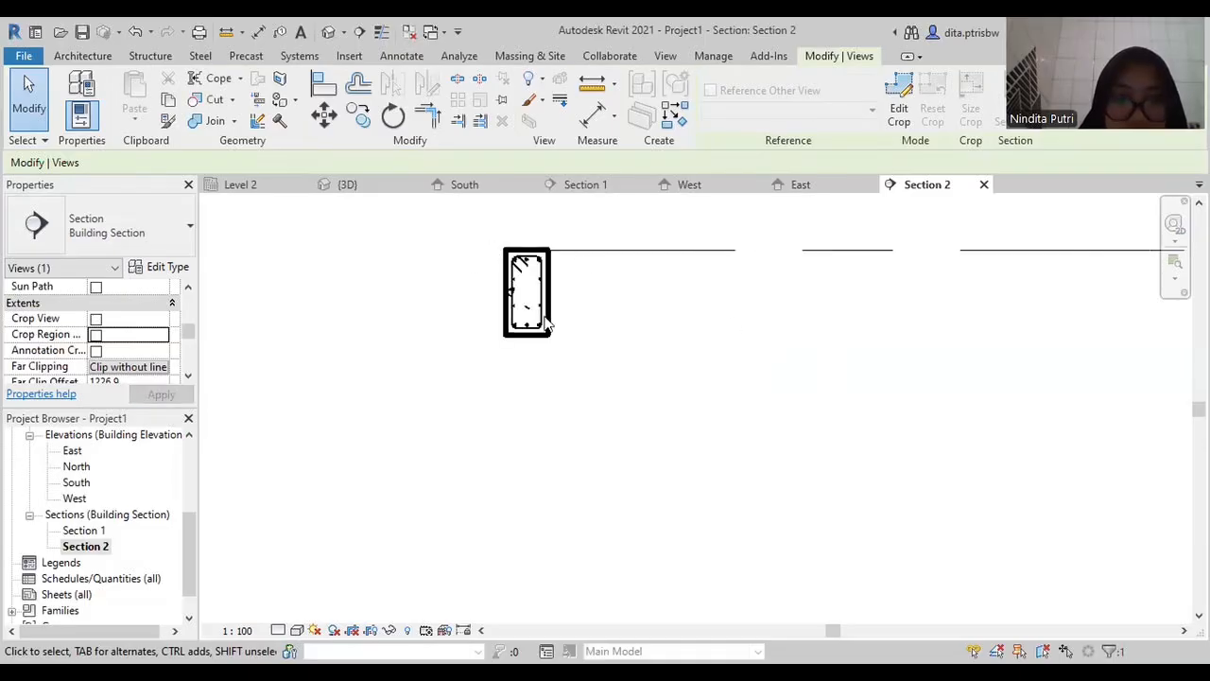
scroll(547, 324, "up", 1)
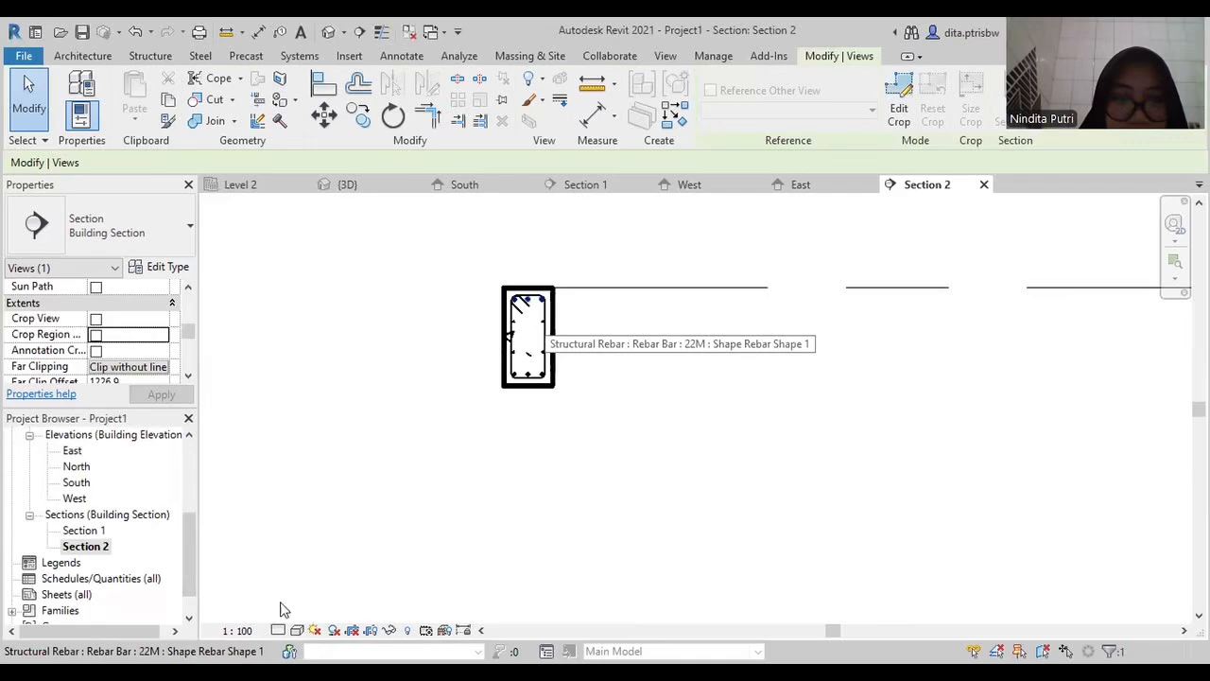
scroll(545, 324, "up", 1)
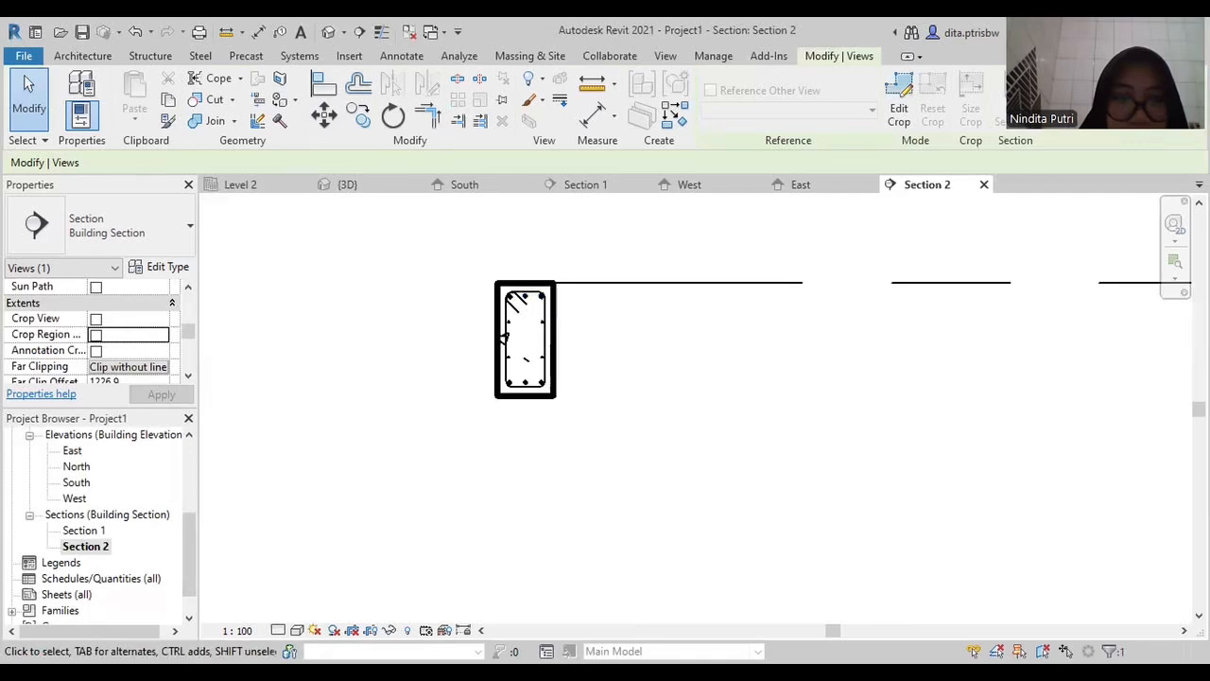
left_click(281, 626)
left_click(251, 603)
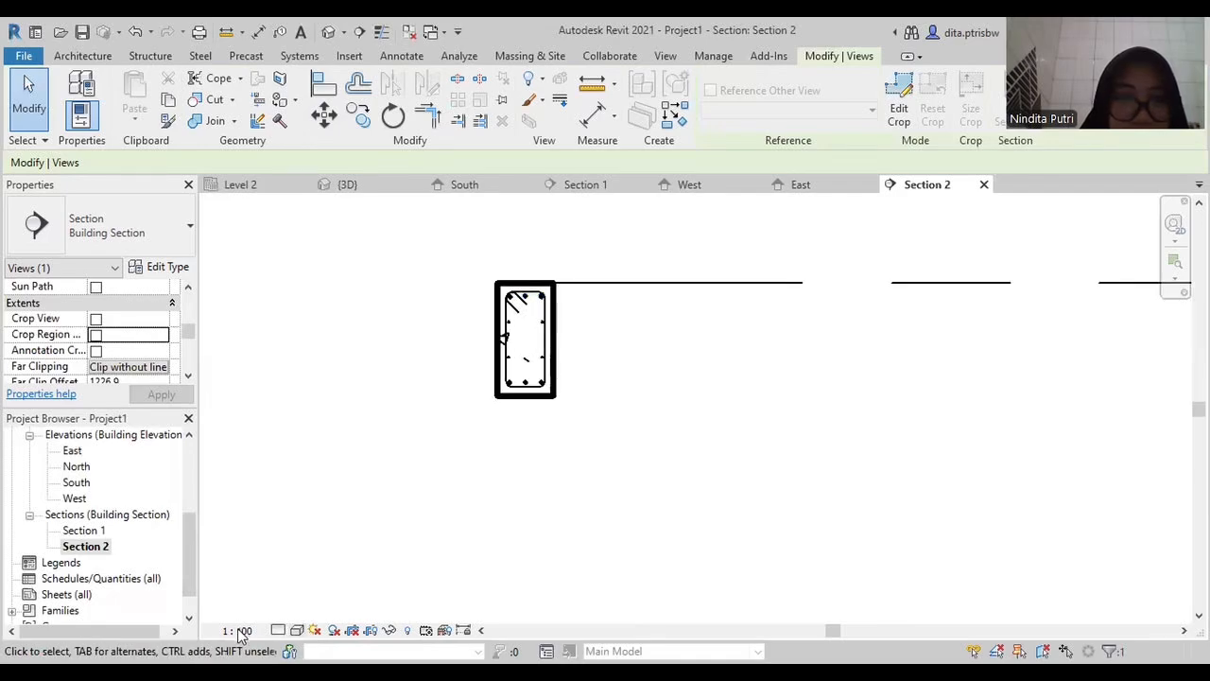
left_click(264, 462)
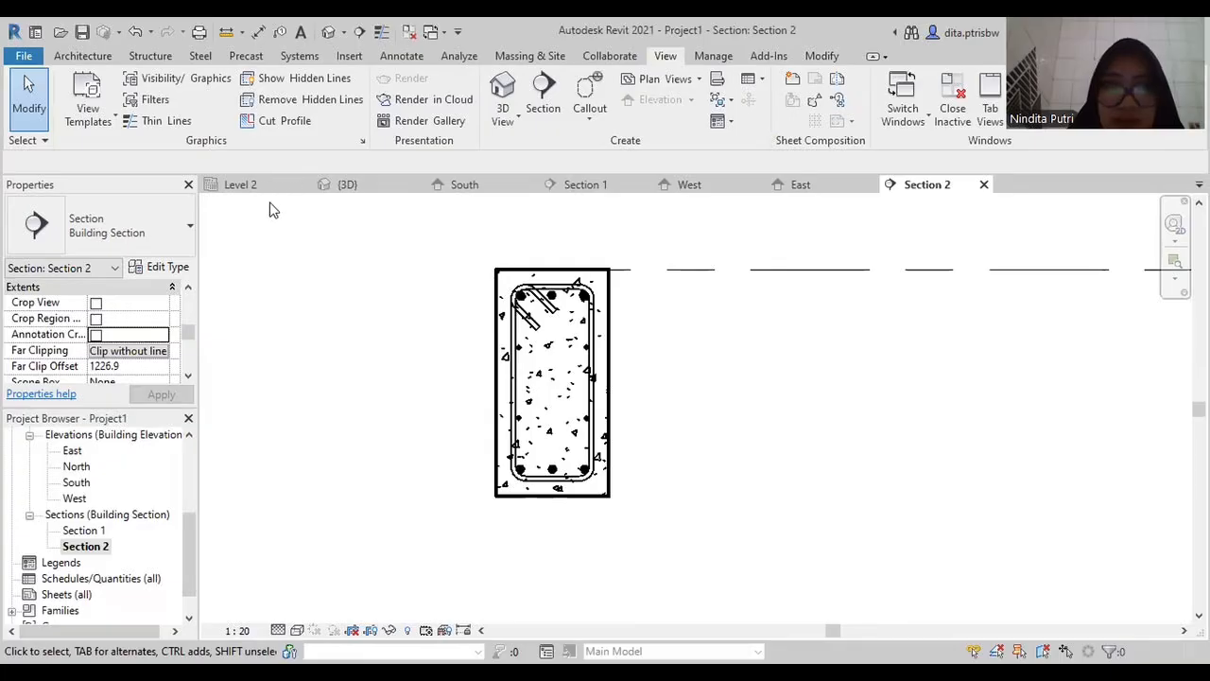
Review the section line positions in the Level 2 plan and the hooked bar ends and stirrups in the 3D view
left_click(244, 184)
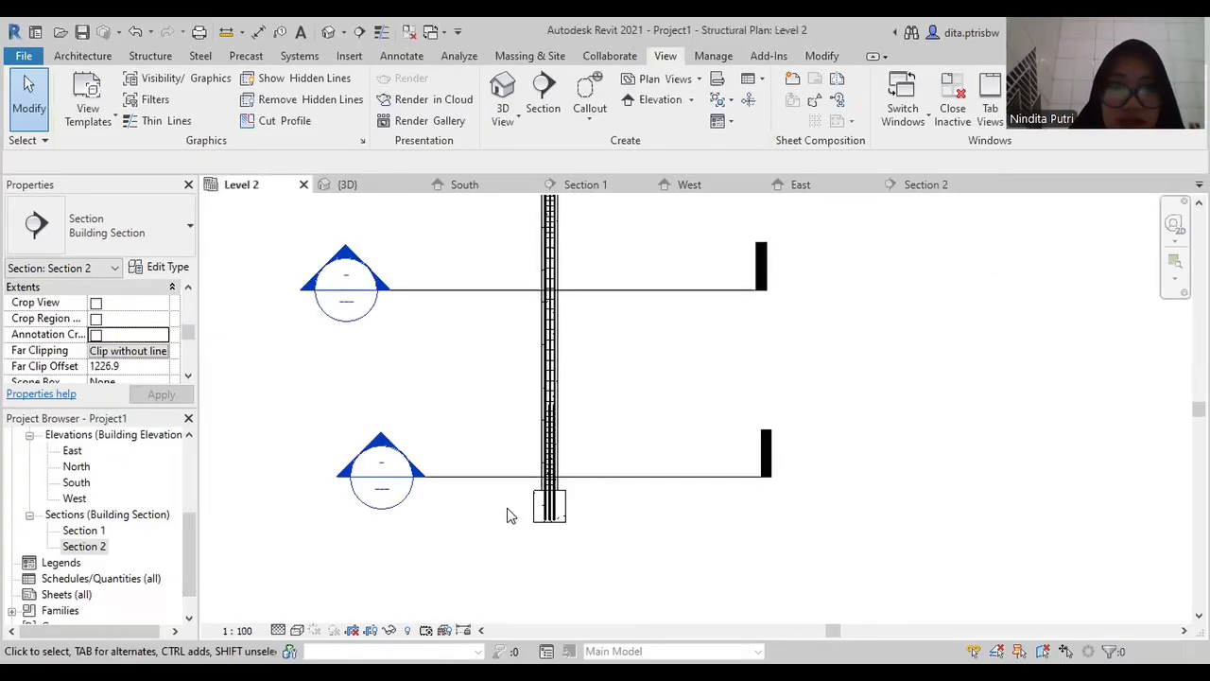
scroll(508, 515, "down", 2)
middle_click_drag(464, 333, 491, 354)
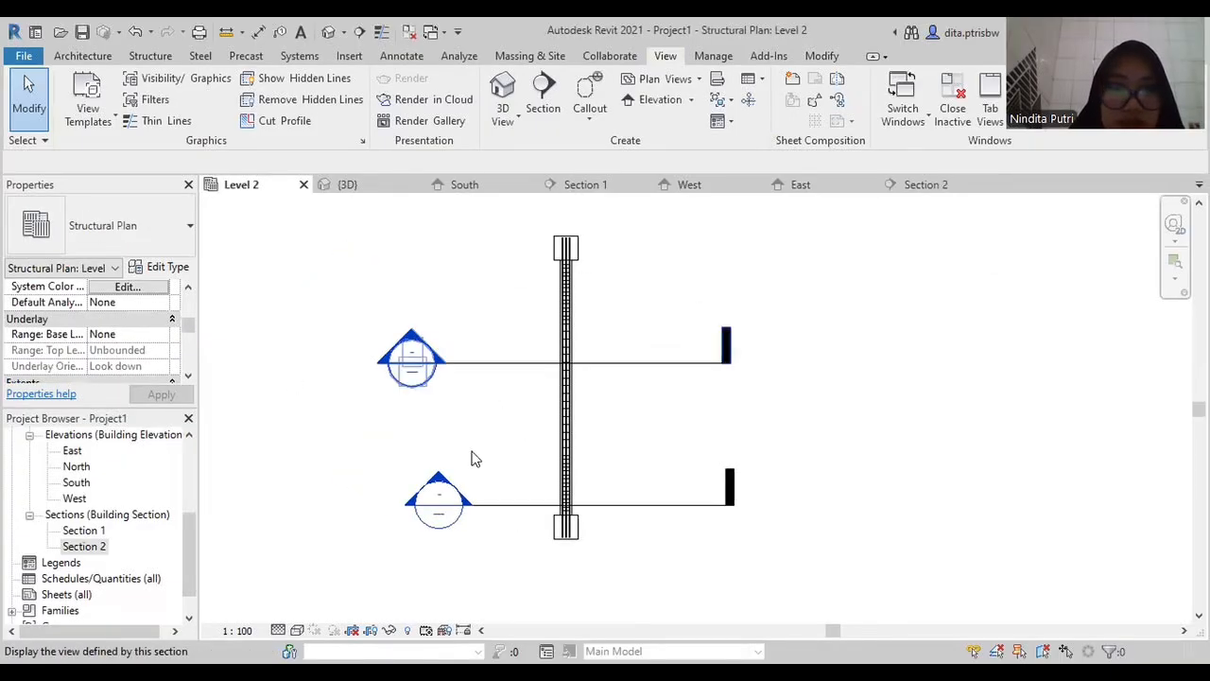
scroll(440, 354, "up", 1)
middle_click_drag(402, 369, 387, 260)
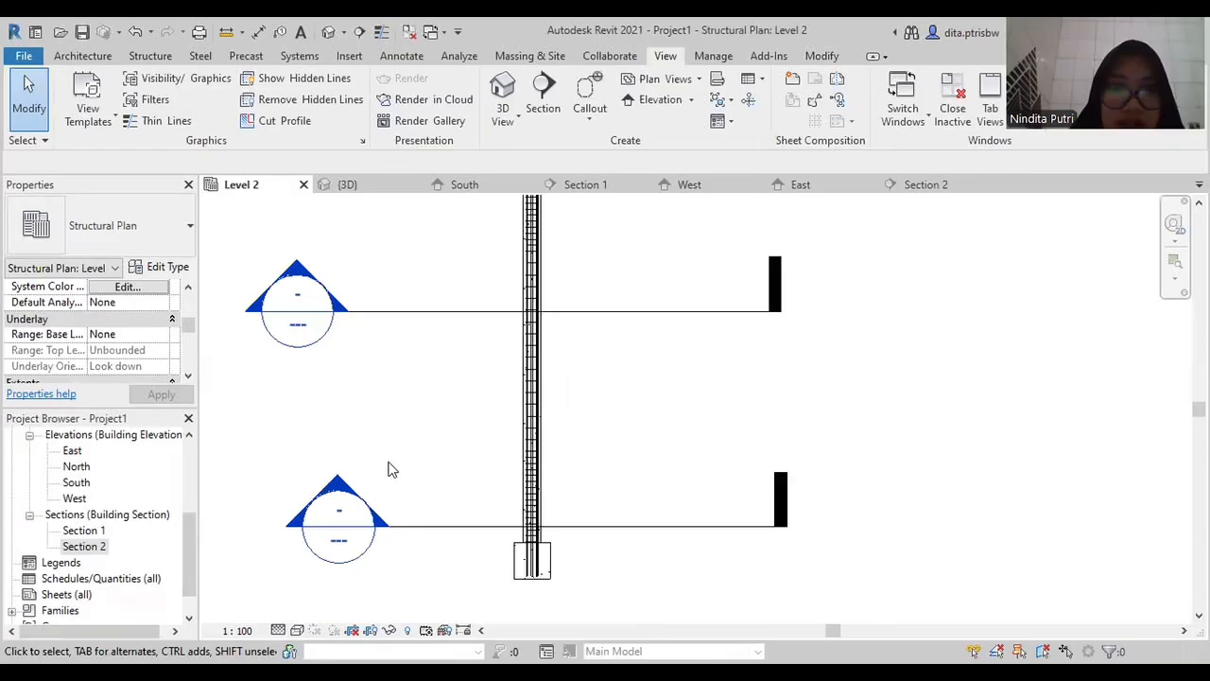
scroll(392, 467, "down", 1)
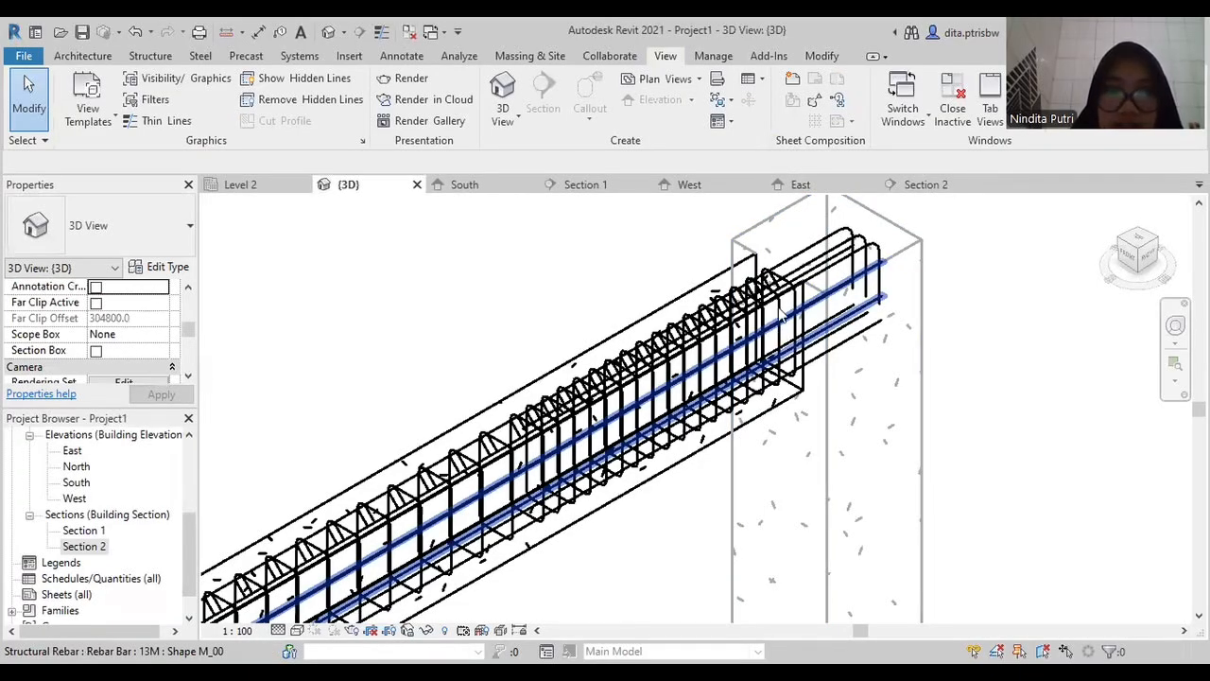
middle_click_drag(783, 317, 400, 467)
middle_click_drag(621, 386, 460, 252)
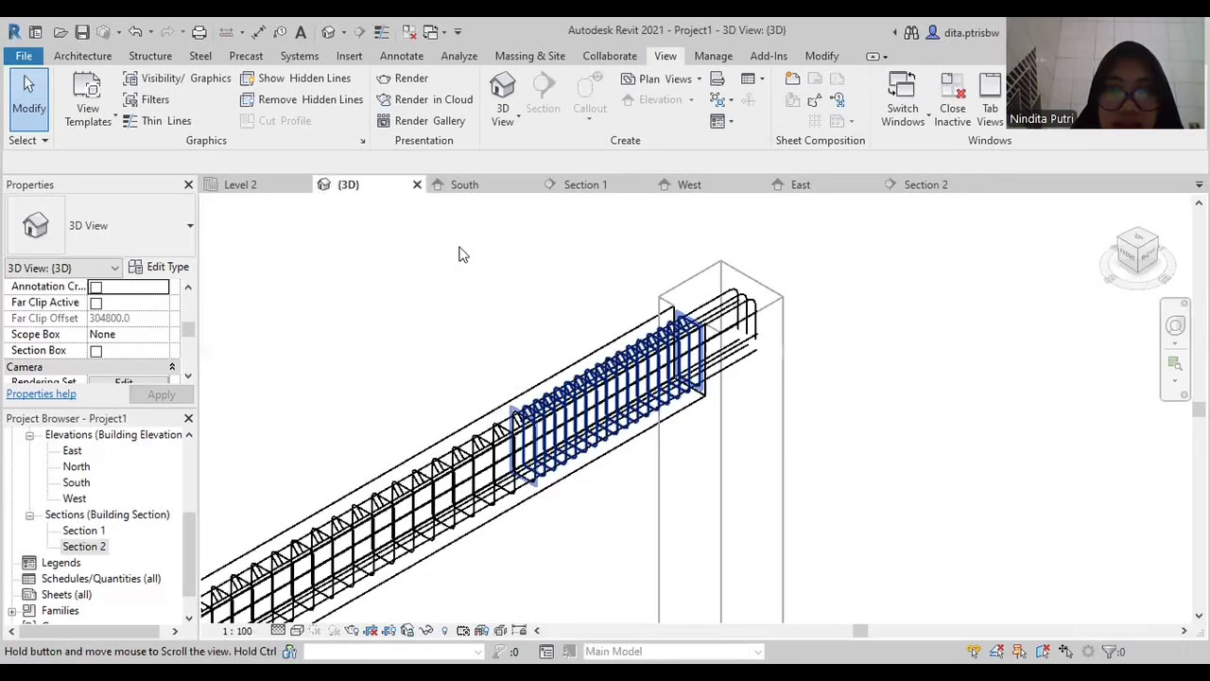
Open the South elevation and display the beam's reinforcement in wireframe at fine detail
left_click(464, 184)
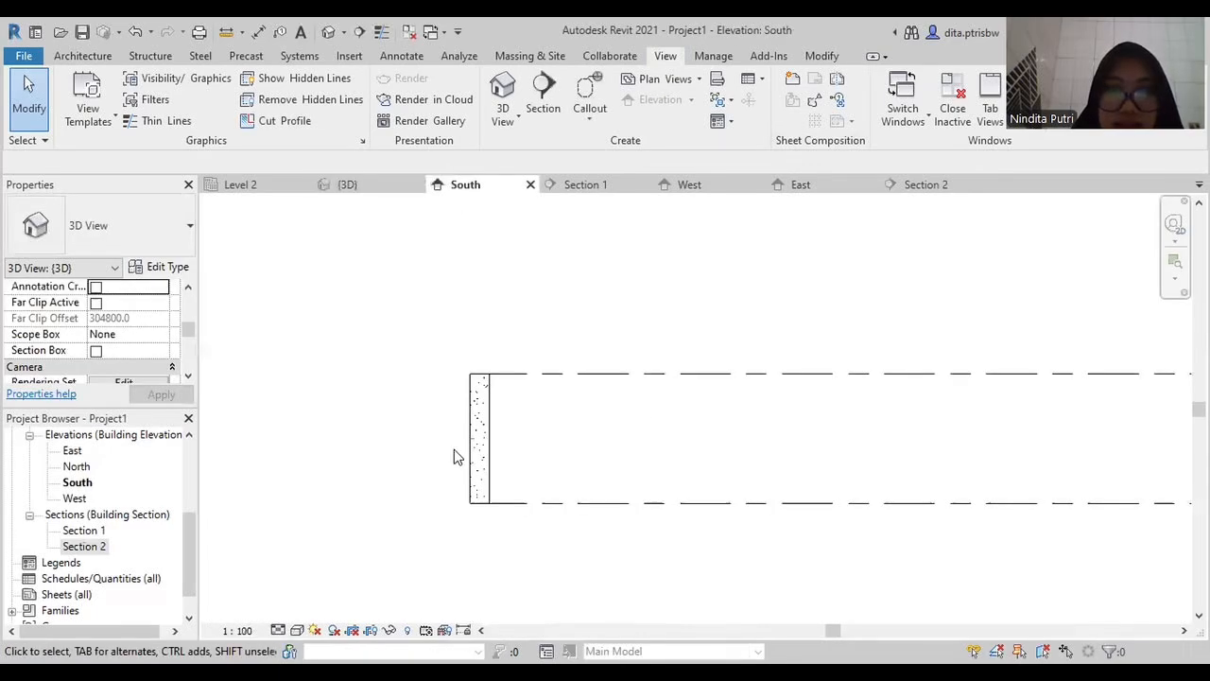
scroll(519, 410, "down", 3)
scroll(478, 430, "up", 3)
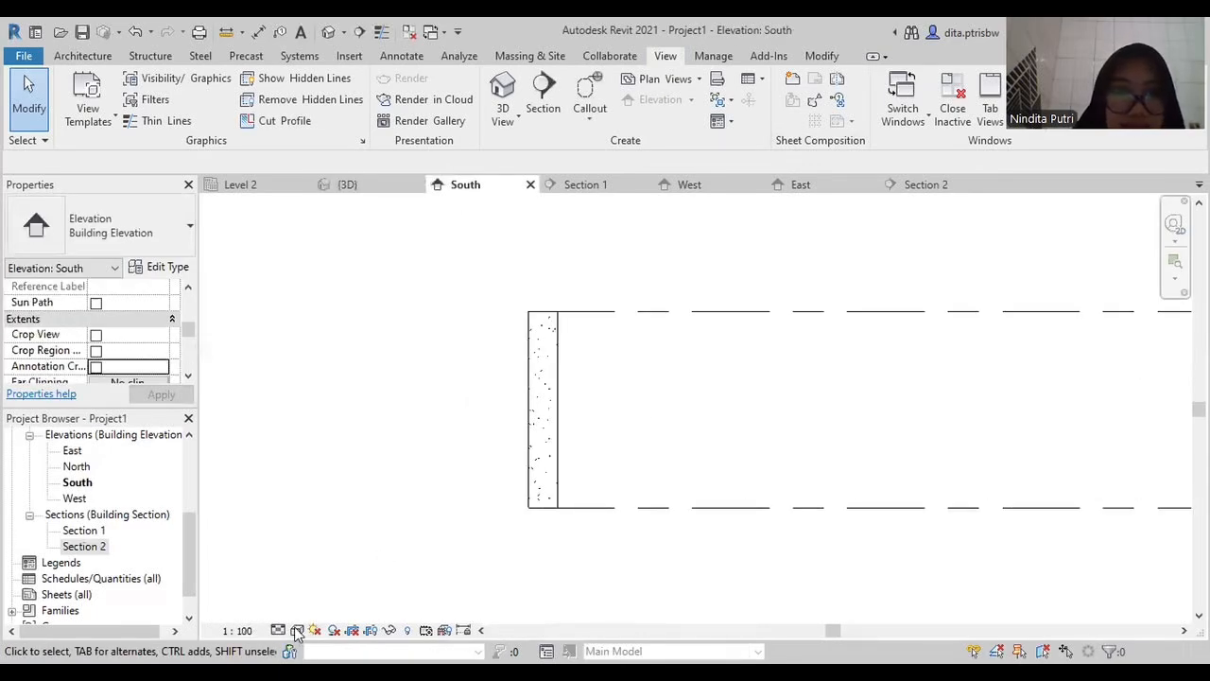
left_click(296, 630)
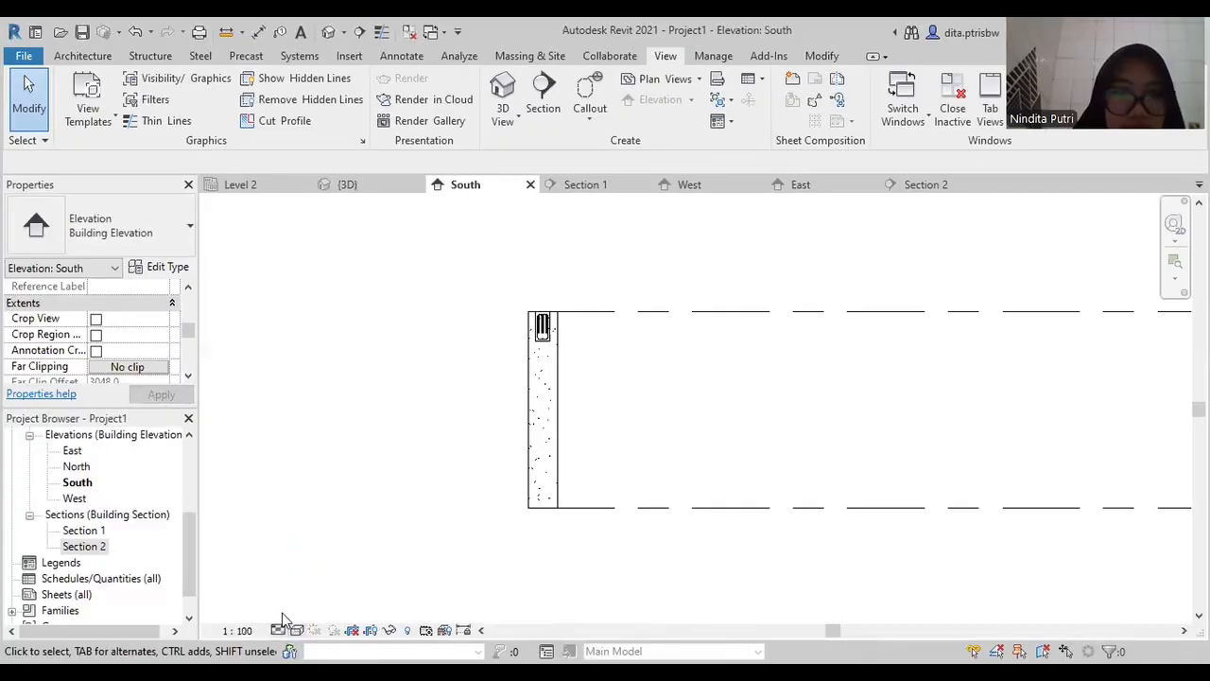
scroll(515, 320, "up", 4)
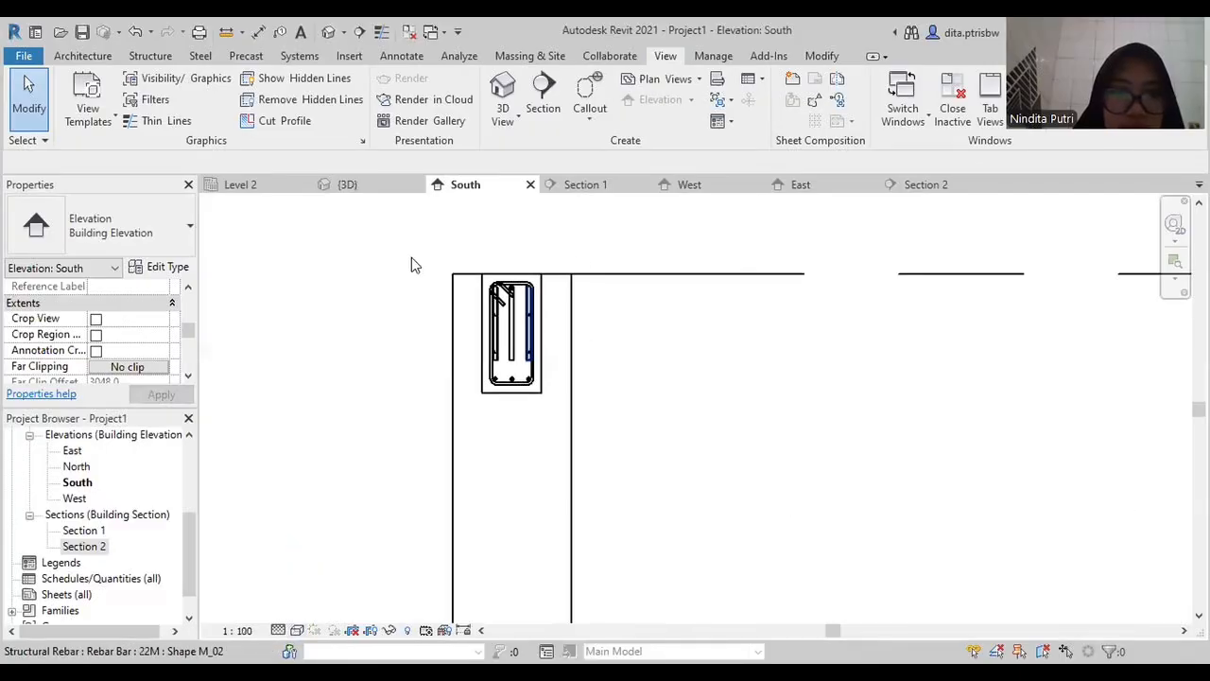
Examine the beam's finished reinforcement in the Section 1, West, East and Section 2 views
left_click(573, 185)
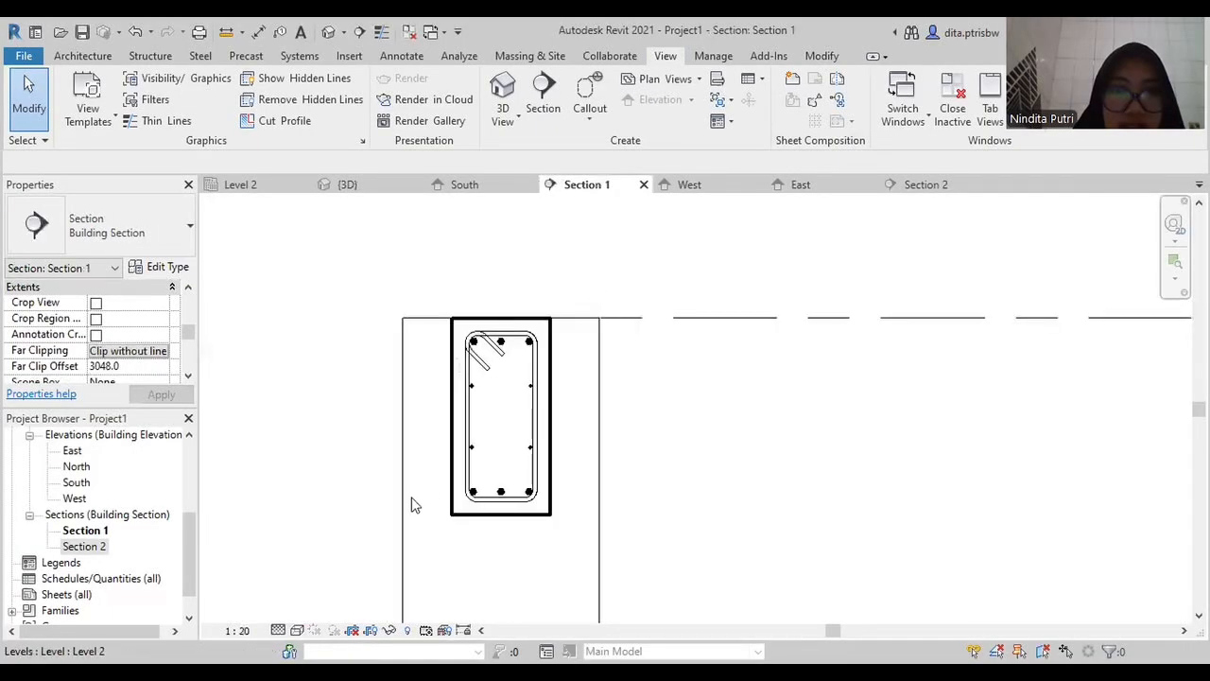
middle_click_drag(411, 505, 714, 236)
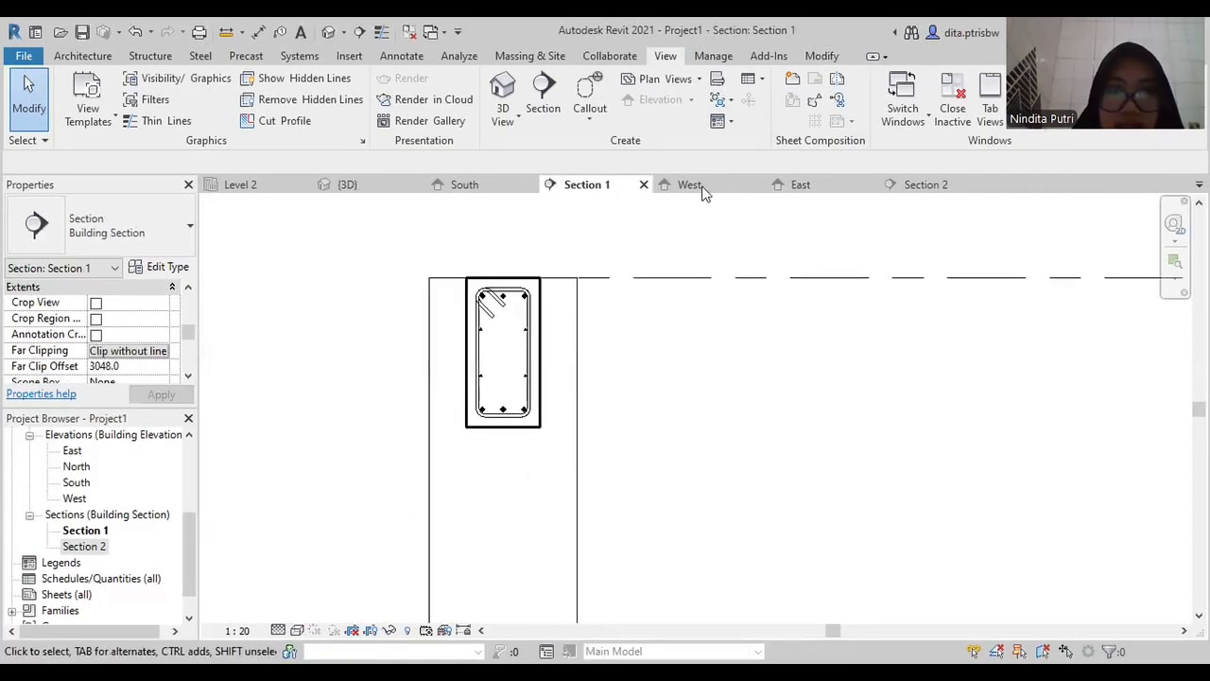
left_click(702, 188)
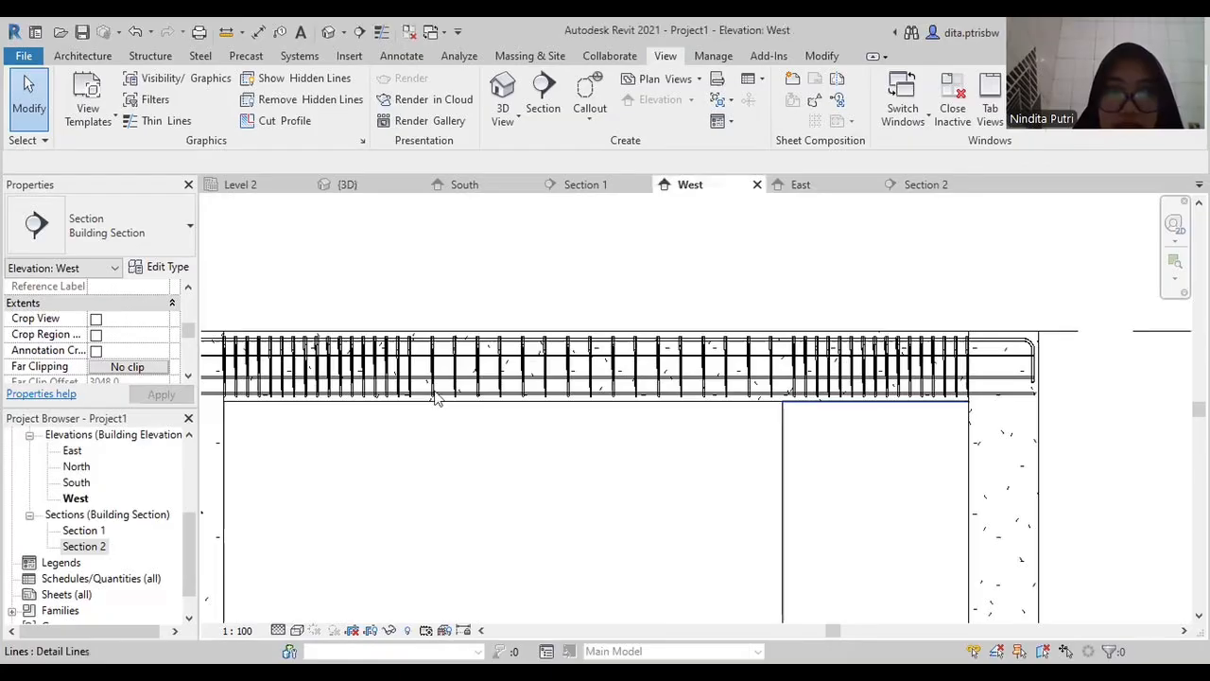
scroll(435, 398, "down", 1)
mouse_move(610, 472)
middle_mouse_down()
mouse_move(700, 473)
mouse_move(615, 460)
middle_mouse_up()
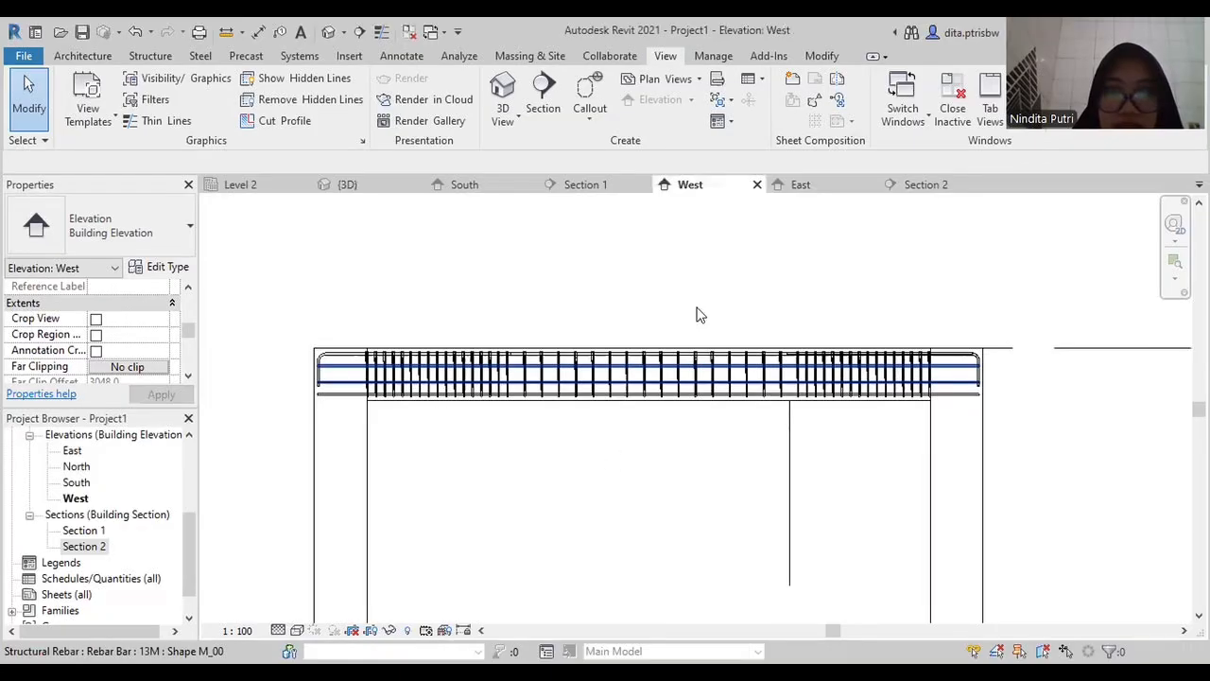
left_click(800, 185)
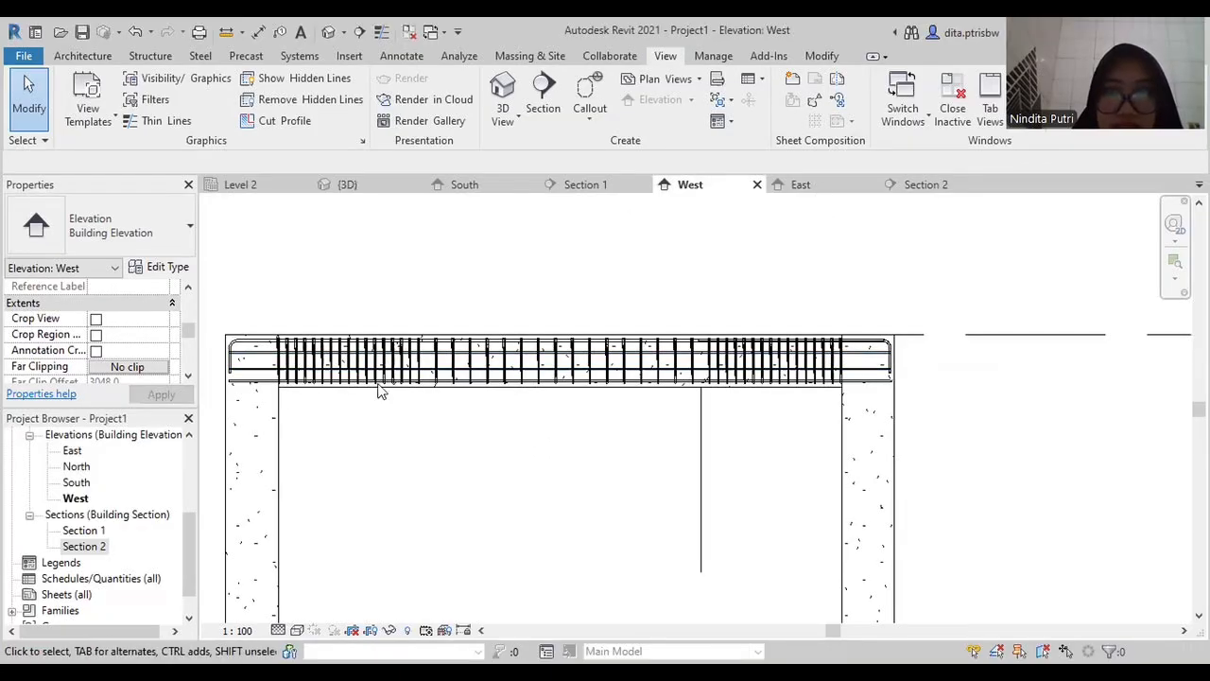
left_click(914, 189)
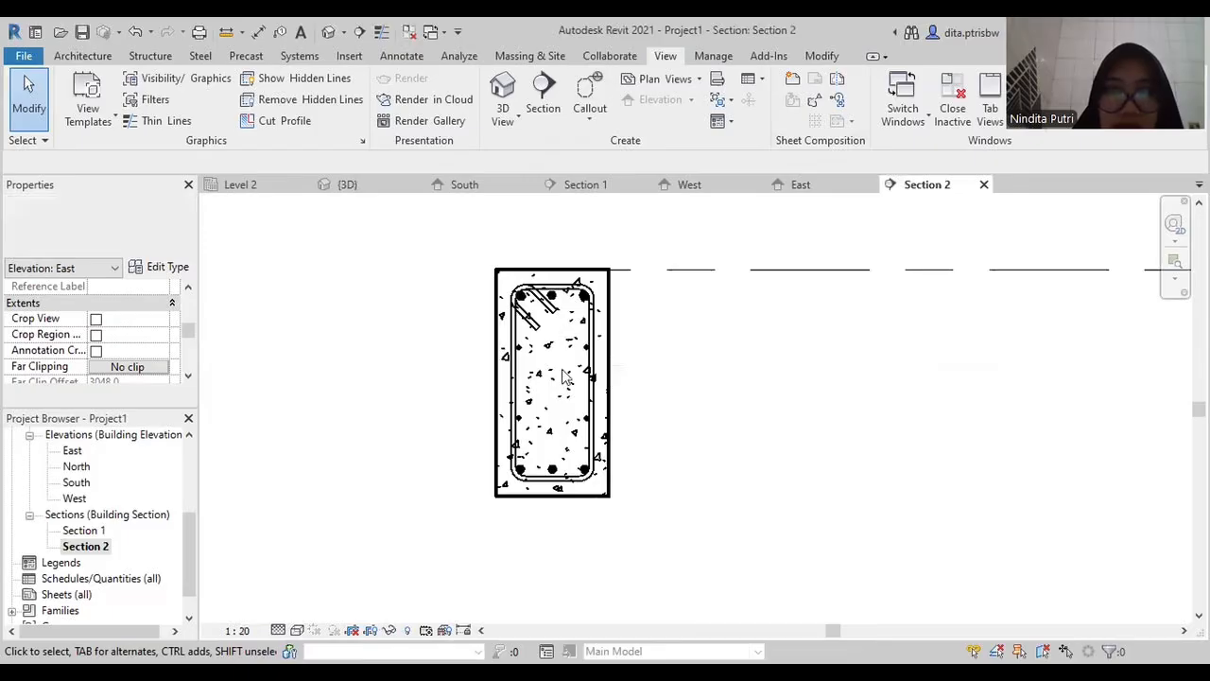
scroll(562, 375, "down", 2)
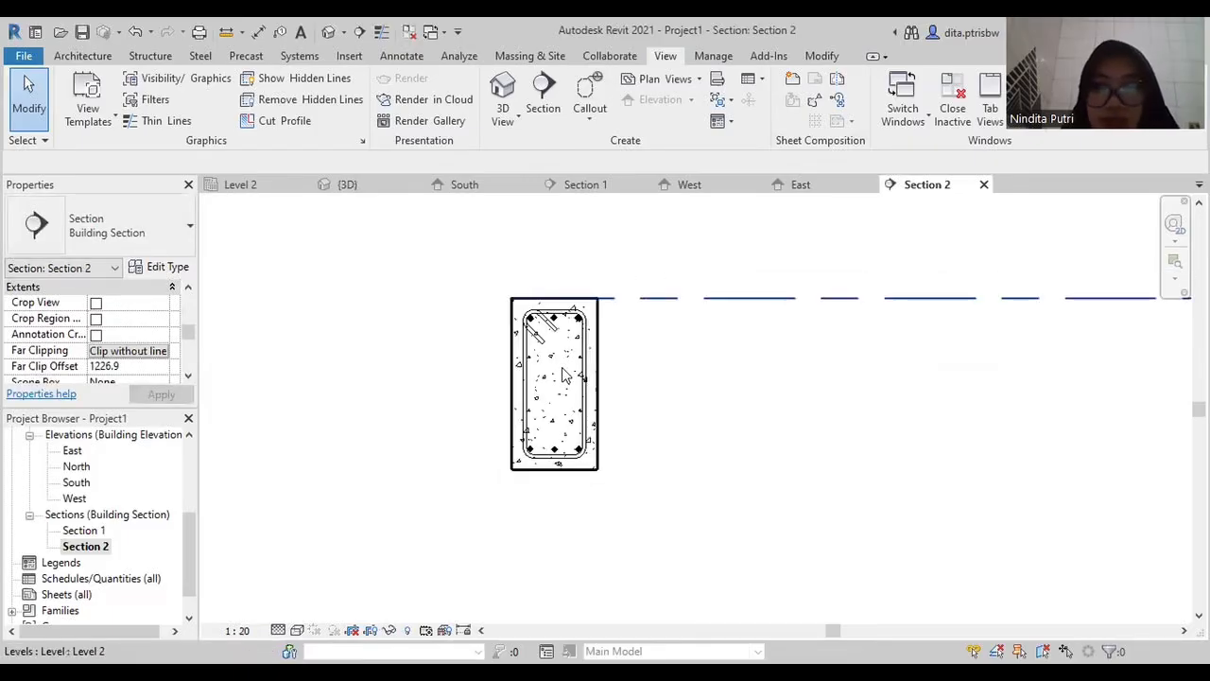